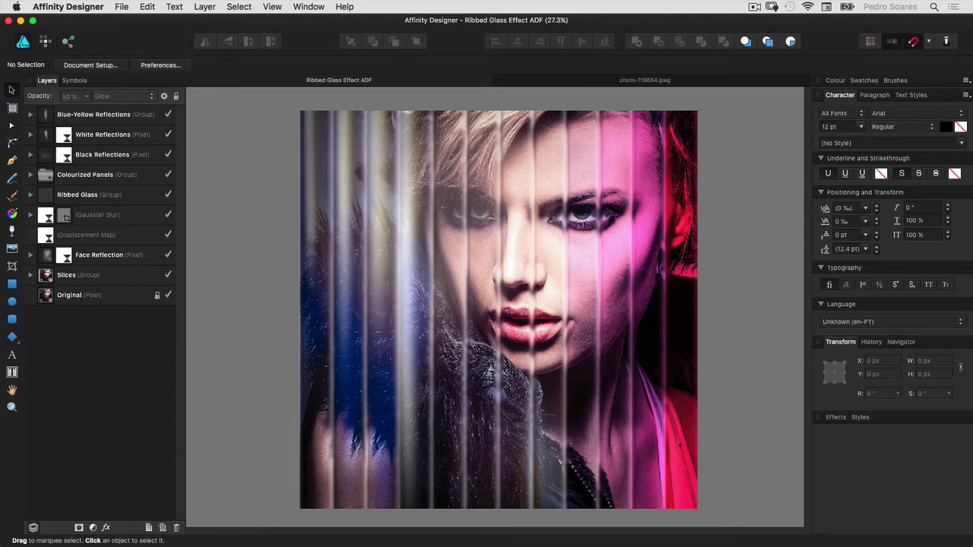
- Create a new document with page width and height both set to 2400 px
{"action": "left_click", "coordinate": [121, 6]}
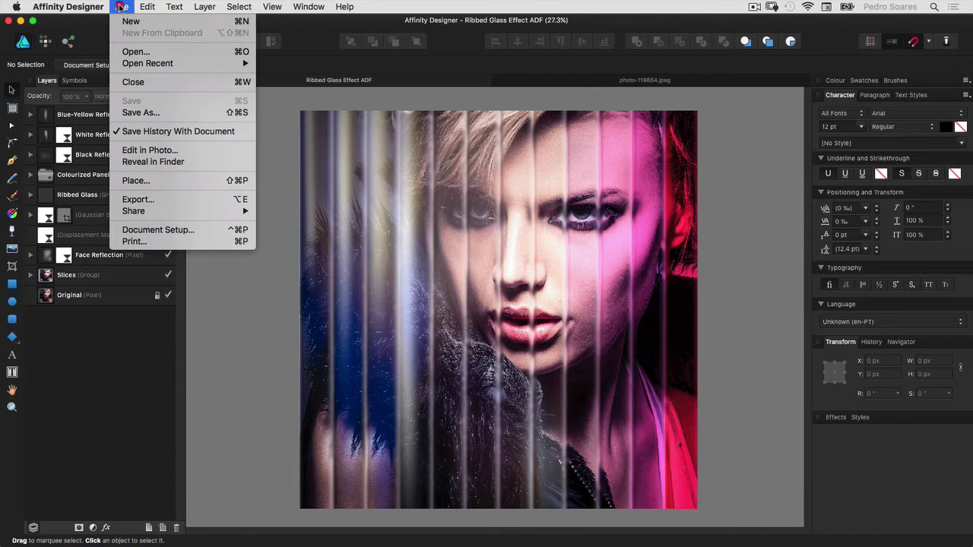
{"action": "left_click", "coordinate": [125, 21]}
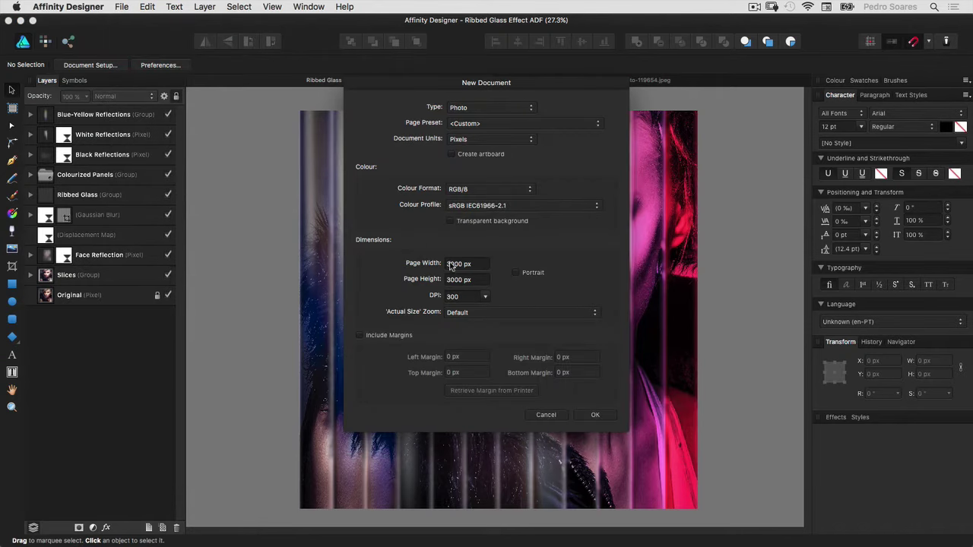
{"action": "double_click", "coordinate": [452, 264]}
{"action": "type", "text": "2400"}
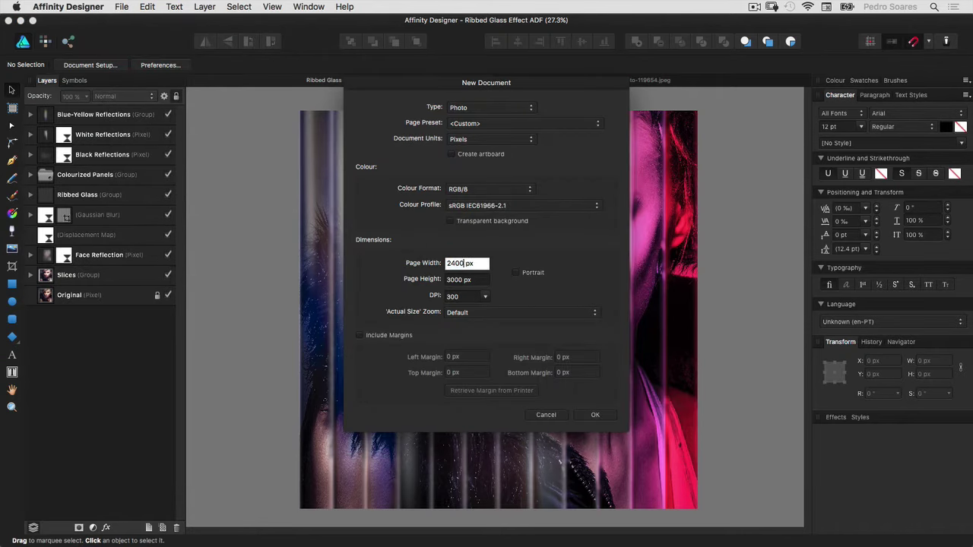
{"action": "key", "text": "Tab"}
{"action": "type", "text": "2400"}
{"action": "key", "text": "Tab"}
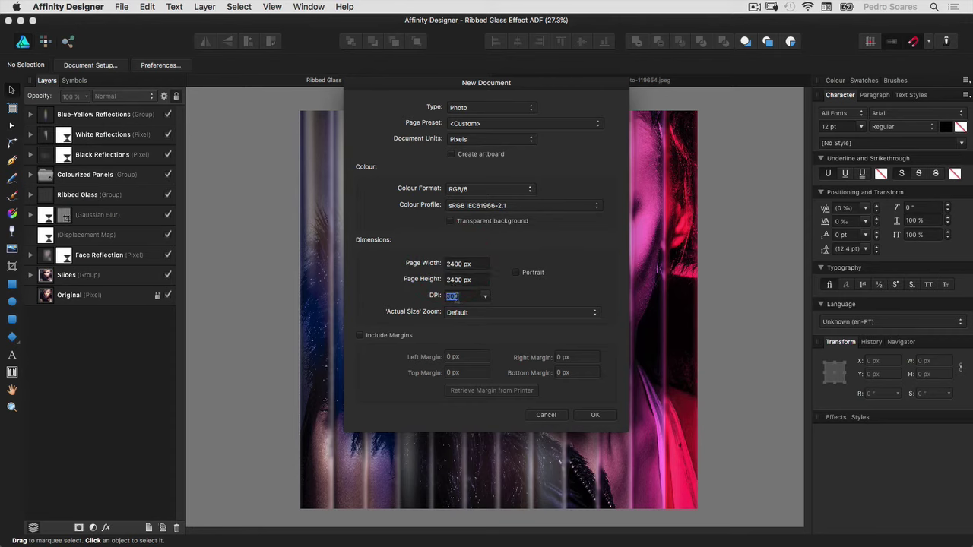
{"action": "left_click", "coordinate": [595, 414]}
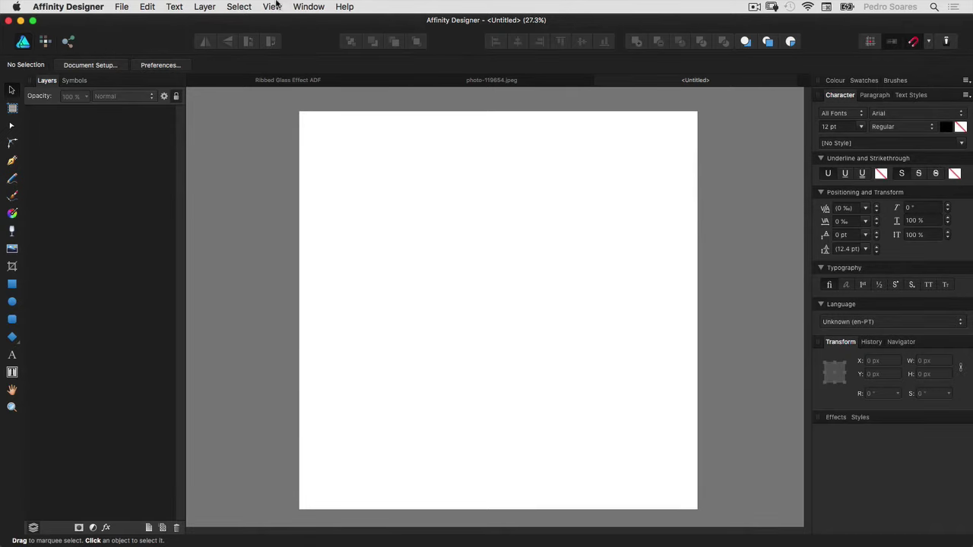
- Add a set of new vertical guides in the Guides Manager
{"action": "left_click", "coordinate": [273, 6]}
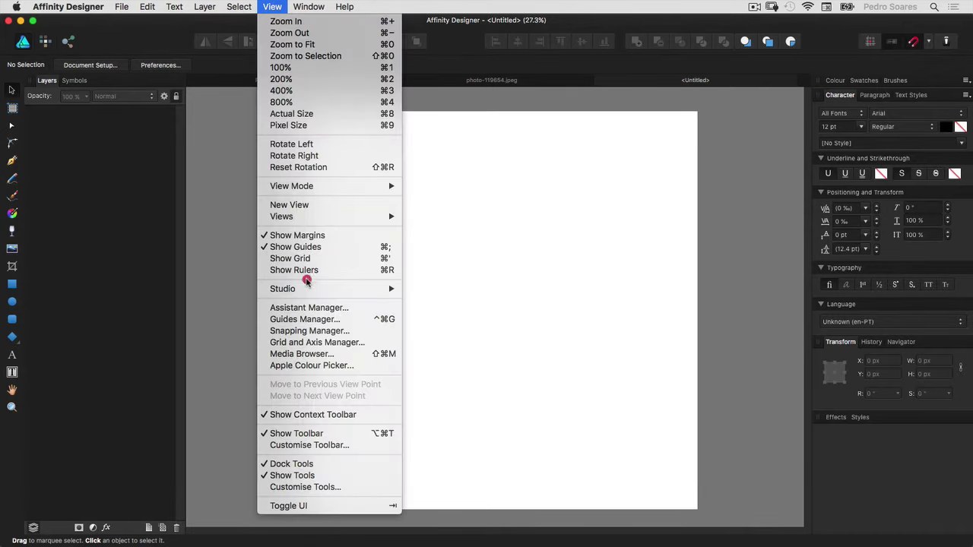
{"action": "left_click", "coordinate": [308, 320]}
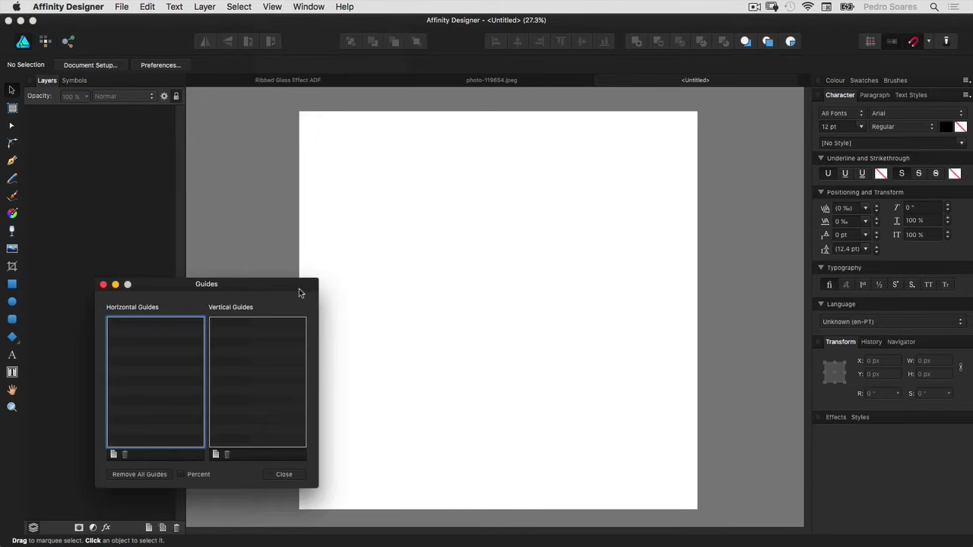
{"action": "left_click_drag", "start_coordinate": [258, 280], "coordinate": [328, 182]}
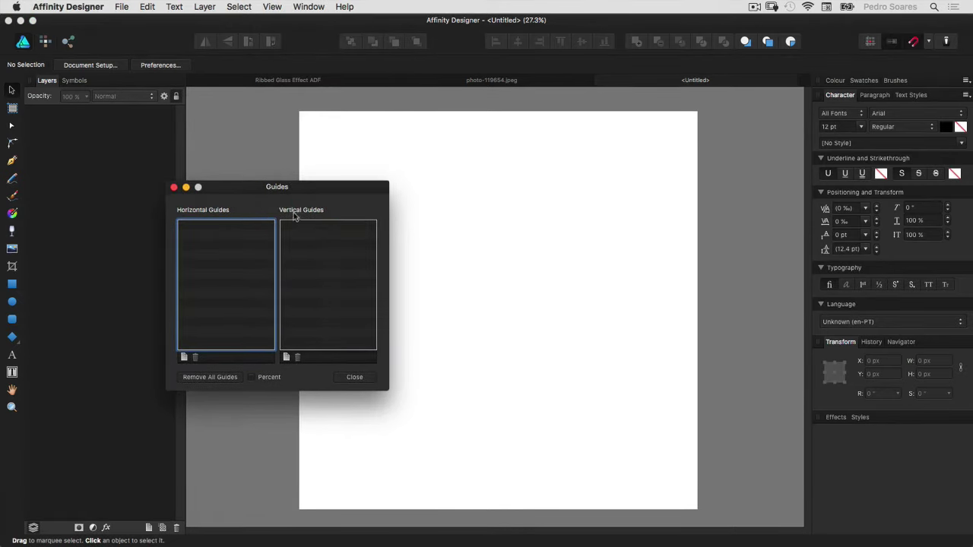
{"action": "left_click", "coordinate": [286, 357]}
{"action": "left_click", "coordinate": [287, 357]}
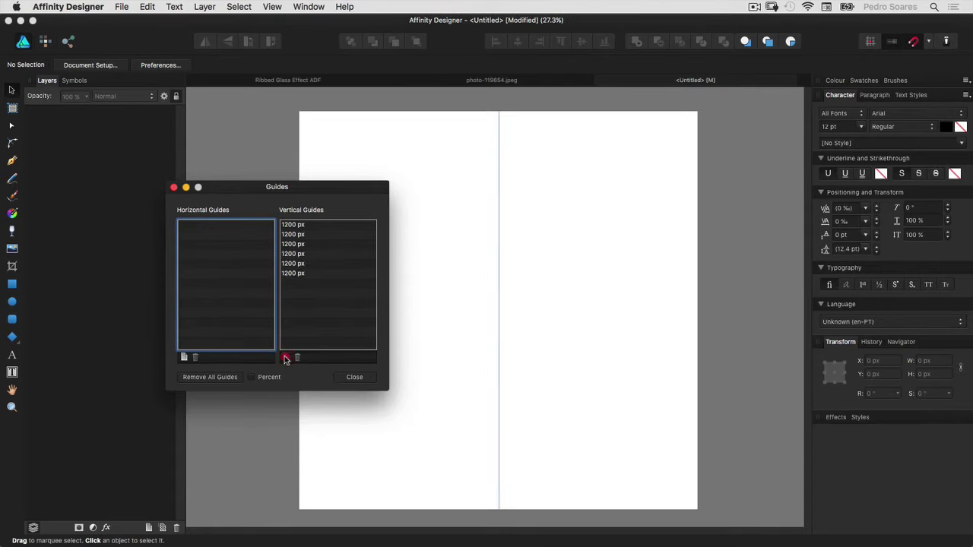
{"action": "left_click", "coordinate": [286, 358]}
{"action": "left_click", "coordinate": [286, 357]}
{"action": "left_click", "coordinate": [286, 358]}
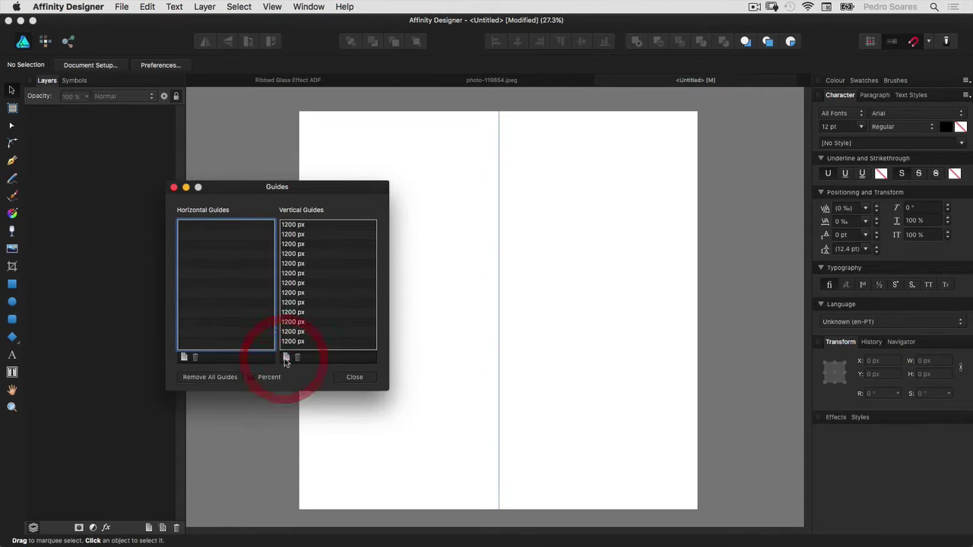
- Position the first vertical guides at 0, 200, 400, 600, 800 and 1000 px
{"action": "double_click", "coordinate": [292, 224]}
{"action": "type", "text": "0"}
{"action": "key", "text": "Tab"}
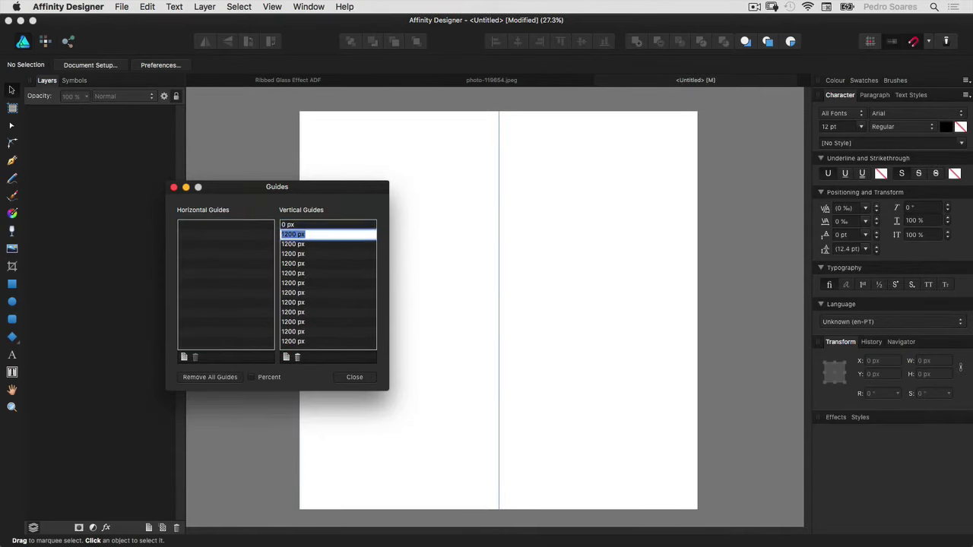
{"action": "type", "text": "200"}
{"action": "key", "text": "Tab"}
{"action": "type", "text": "400"}
{"action": "key", "text": "Tab"}
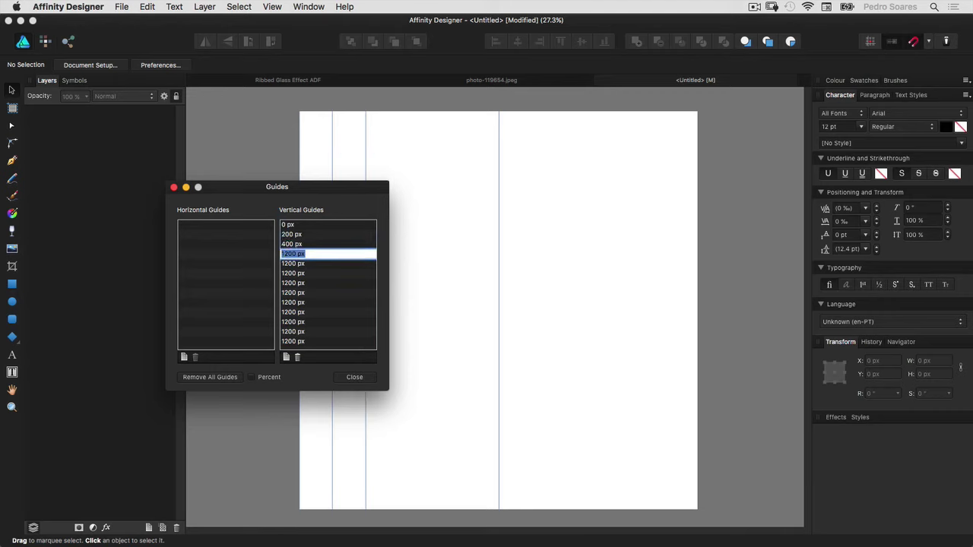
{"action": "type", "text": "600"}
{"action": "key", "text": "Tab"}
{"action": "type", "text": "800"}
{"action": "key", "text": "Tab"}
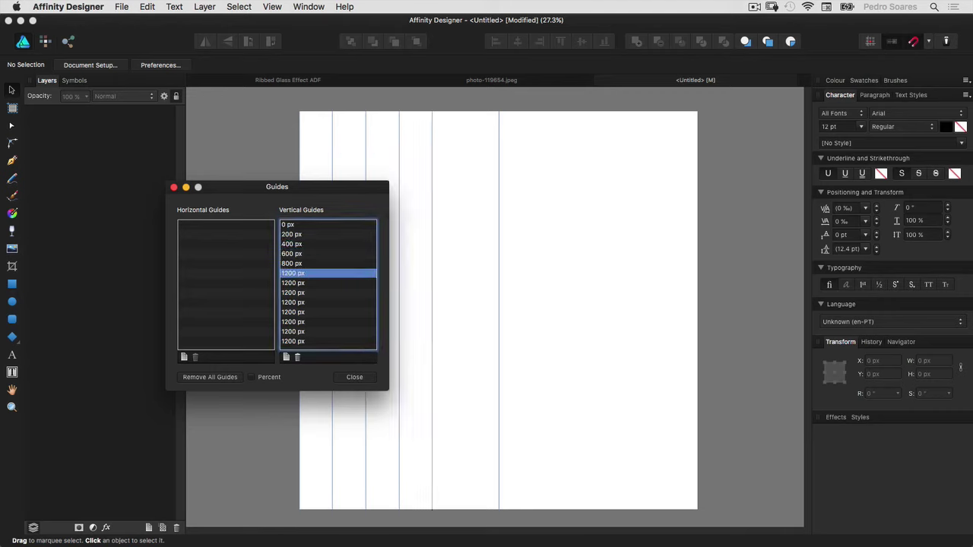
{"action": "type", "text": "1000"}
{"action": "key", "text": "Return"}
- Position the remaining guides at 1400, 1600, 1800, 2000, 2200 and 2400 px, then close the Guides Manager
{"action": "key", "text": "Tab"}
{"action": "key", "text": "Tab"}
{"action": "type", "text": "1400"}
{"action": "key", "text": "Return"}
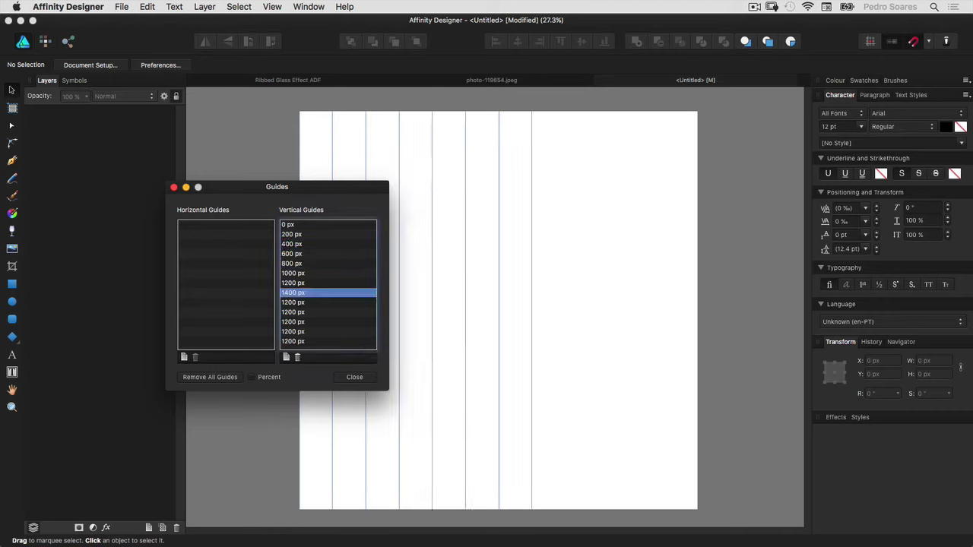
{"action": "key", "text": "Tab"}
{"action": "type", "text": "1600"}
{"action": "key", "text": "Return"}
{"action": "key", "text": "Tab"}
{"action": "type", "text": "1800"}
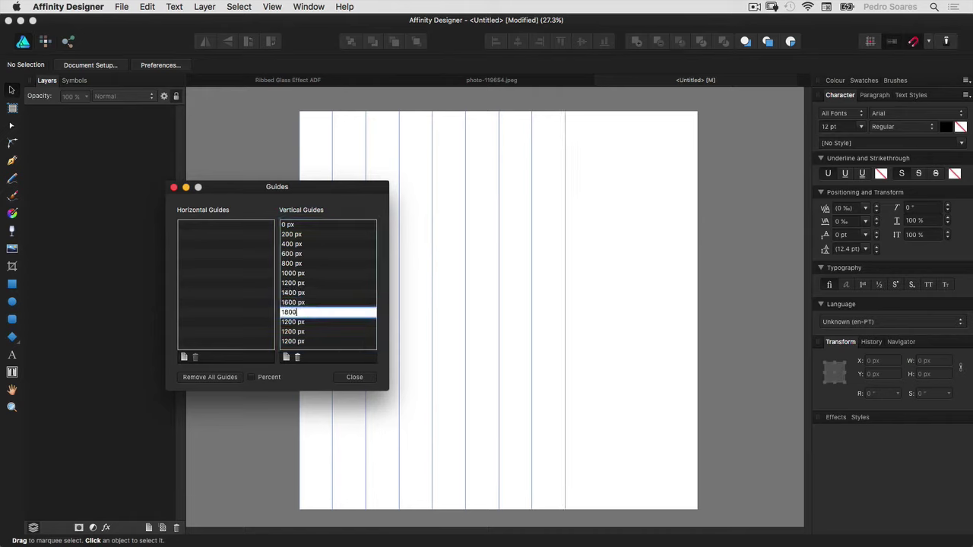
{"action": "key", "text": "Return"}
{"action": "key", "text": "Tab"}
{"action": "type", "text": "2000"}
{"action": "key", "text": "Return"}
{"action": "key", "text": "Tab"}
{"action": "type", "text": "2200"}
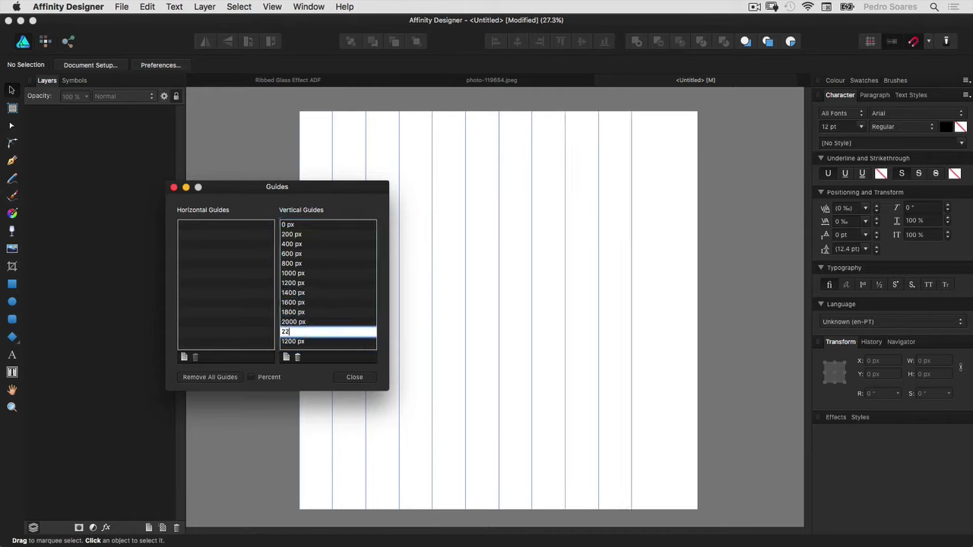
{"action": "key", "text": "Return"}
{"action": "key", "text": "Tab"}
{"action": "type", "text": "400"}
{"action": "key", "text": "Return"}
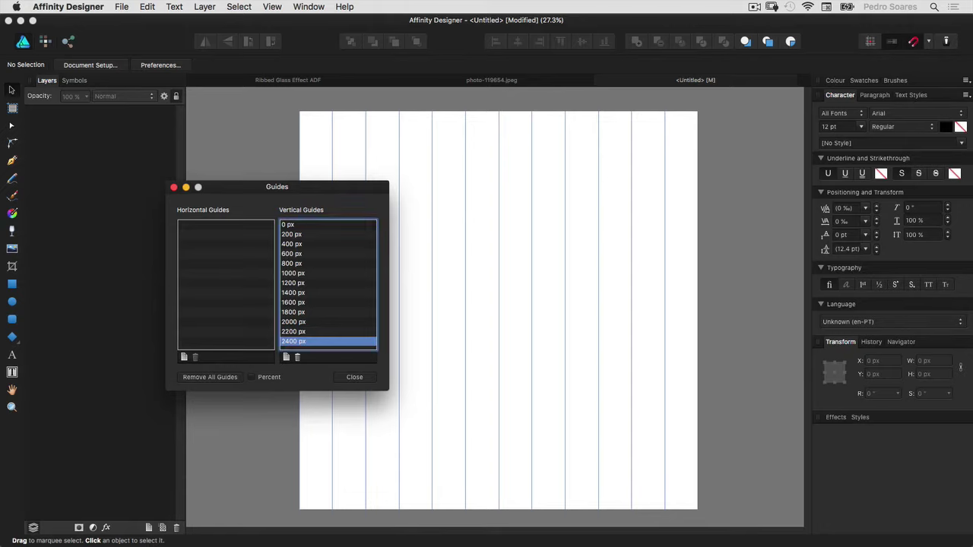
{"action": "key", "text": "Escape"}
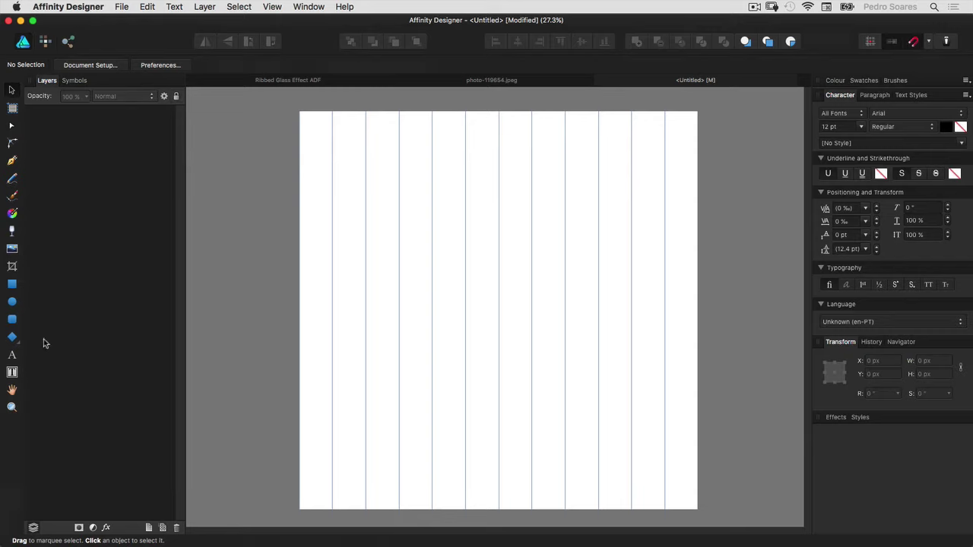
- Draw a 200 × 2400 px rectangle strip filling the page's first column
{"action": "left_click", "coordinate": [13, 283]}
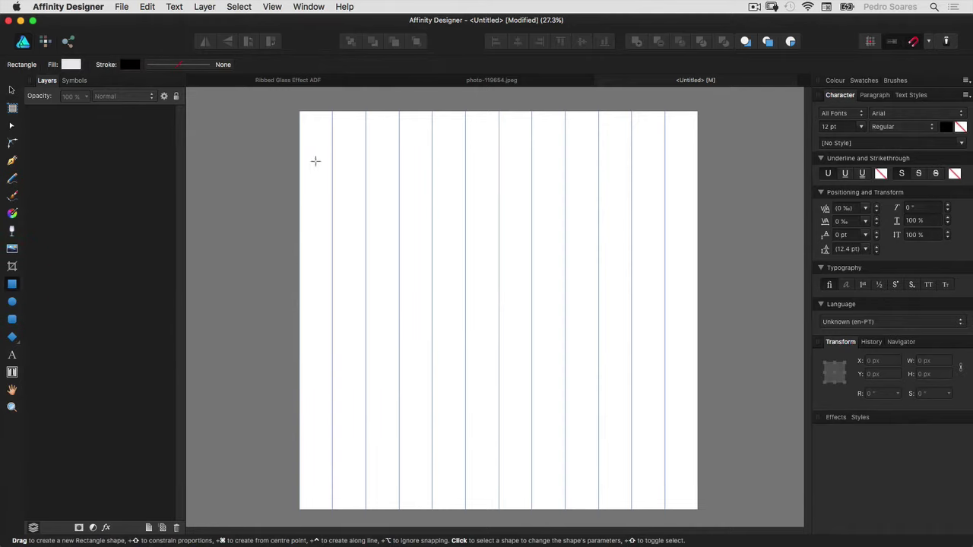
{"action": "left_click_drag", "start_coordinate": [301, 117], "coordinate": [332, 406]}
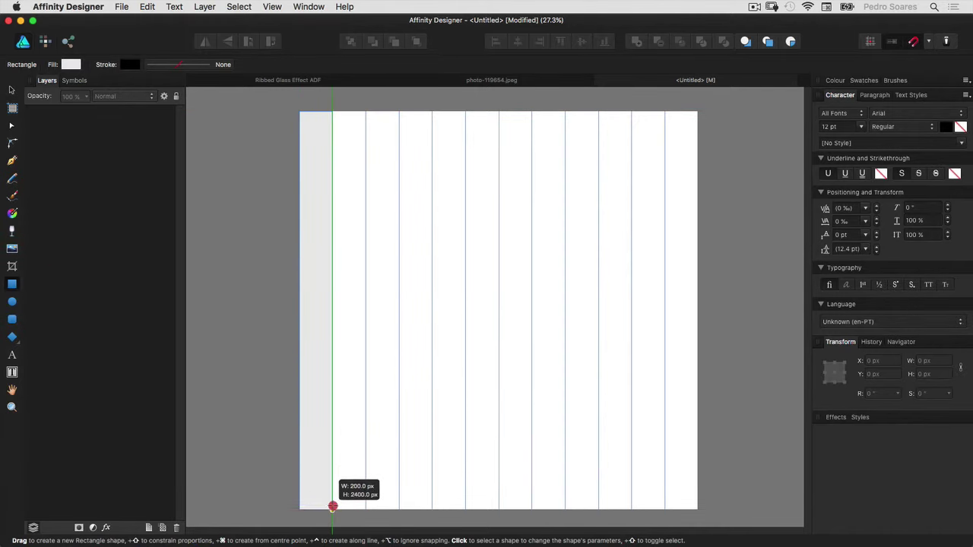
{"action": "left_click_drag", "start_coordinate": [332, 407], "coordinate": [332, 508]}
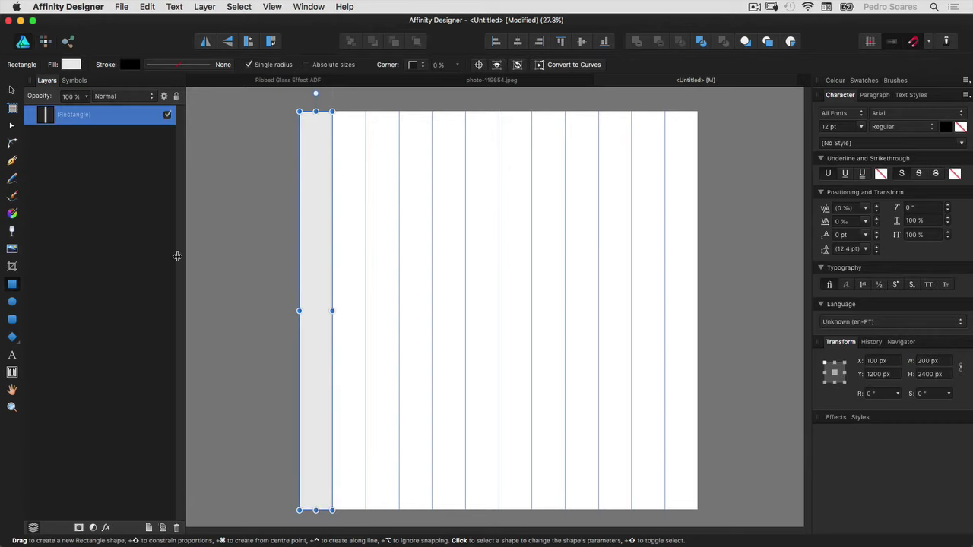
- Convert the strip into a symbol, inspect its rectangle in Layers, and return to Ribbed Glass Effect ADF
{"action": "left_click", "coordinate": [75, 81]}
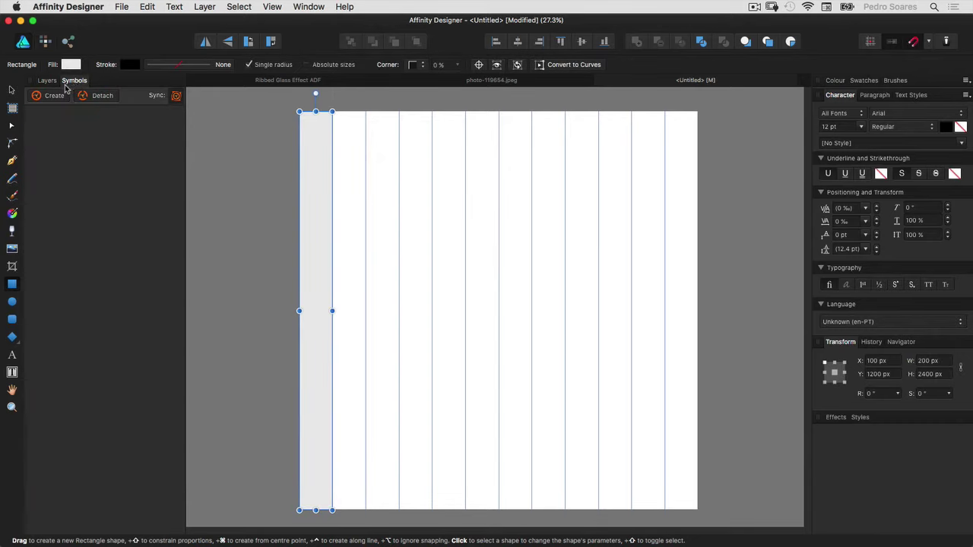
{"action": "left_click", "coordinate": [51, 97]}
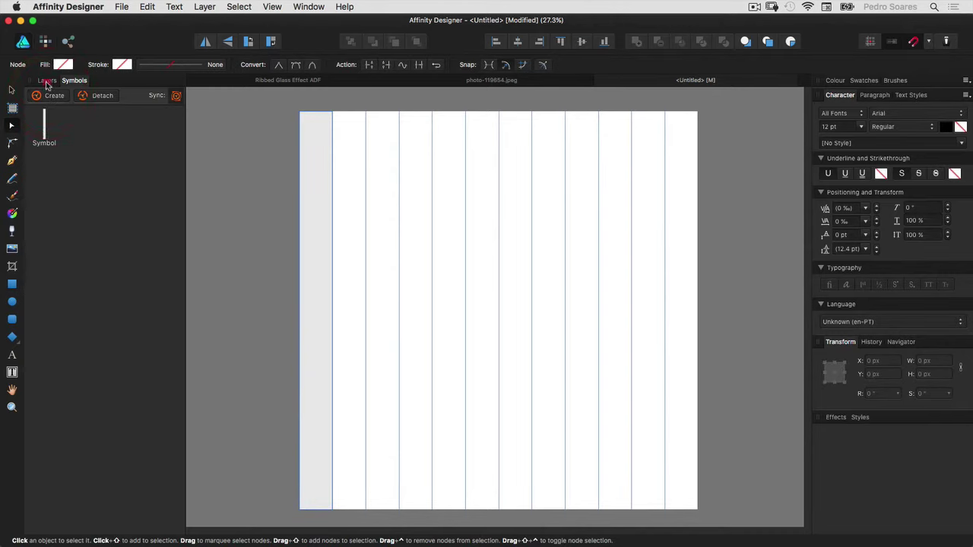
{"action": "left_click", "coordinate": [47, 81]}
{"action": "left_click", "coordinate": [31, 115]}
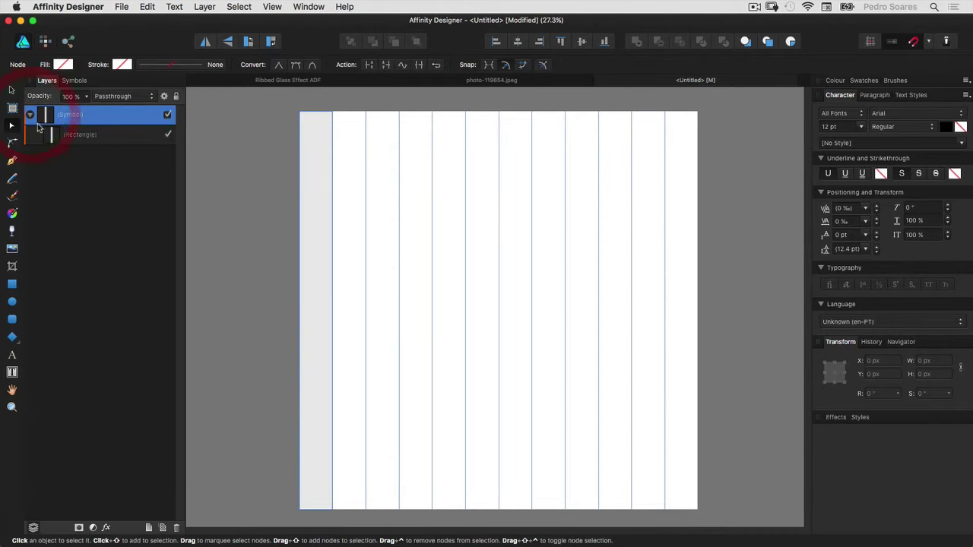
{"action": "left_click", "coordinate": [50, 137]}
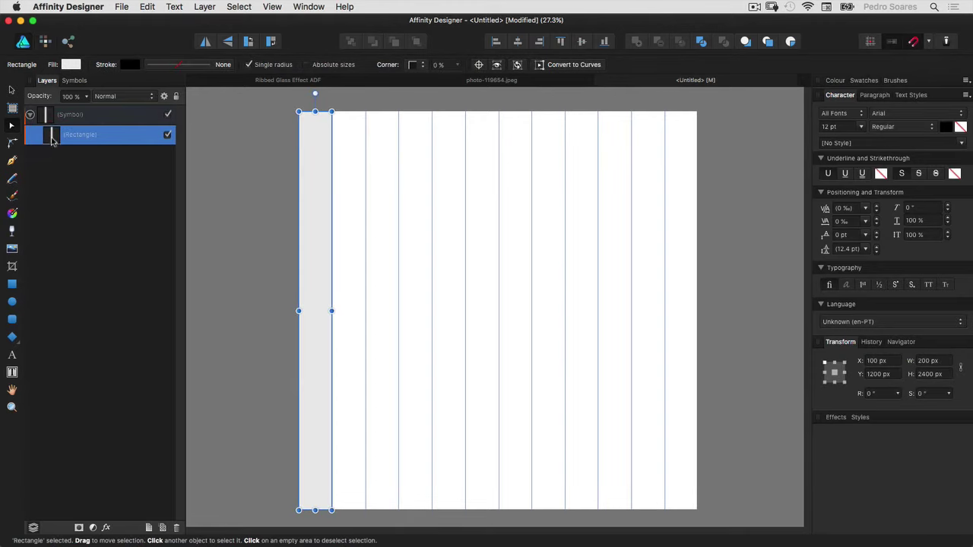
{"action": "left_click", "coordinate": [63, 182]}
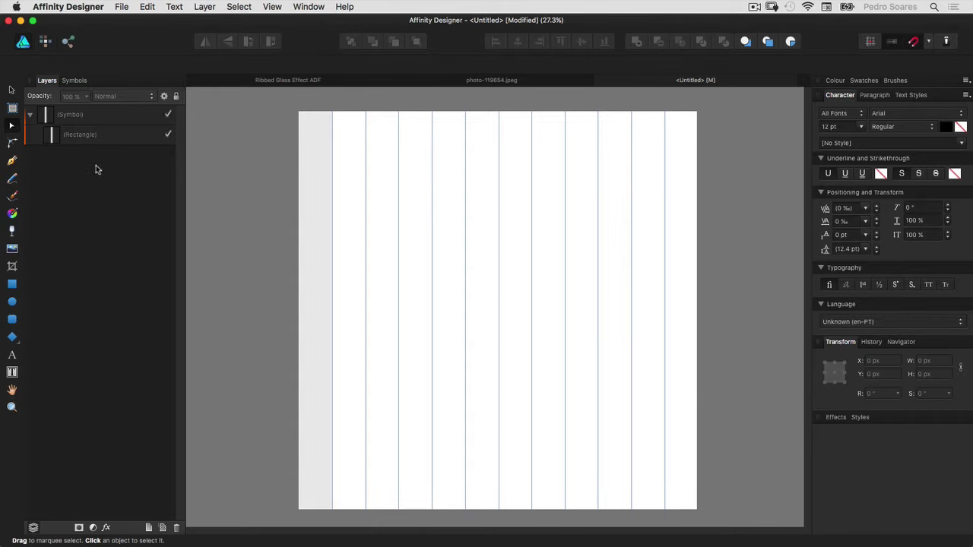
{"action": "left_click", "coordinate": [269, 81]}
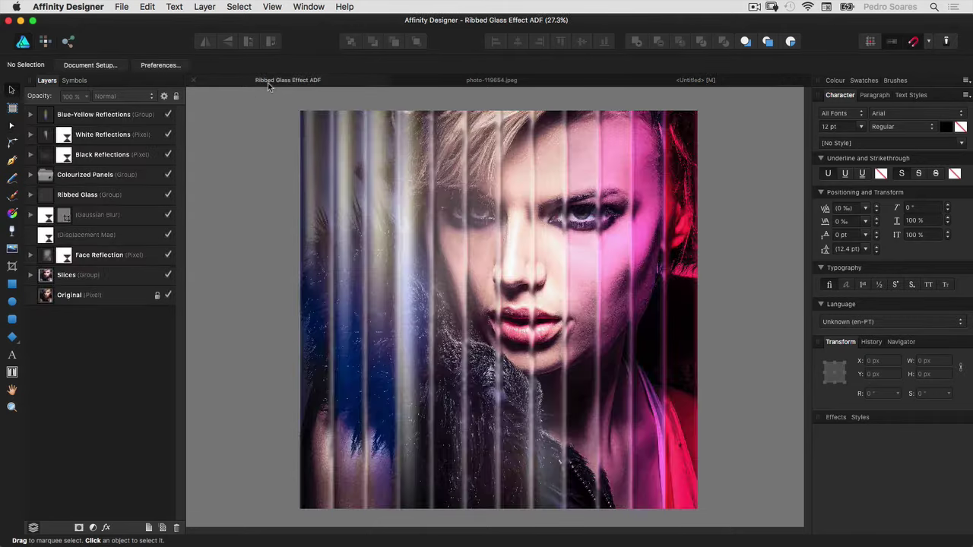
- Paste the Original photo layer into the Untitled document, placed below the strip symbol
{"action": "left_click", "coordinate": [78, 296]}
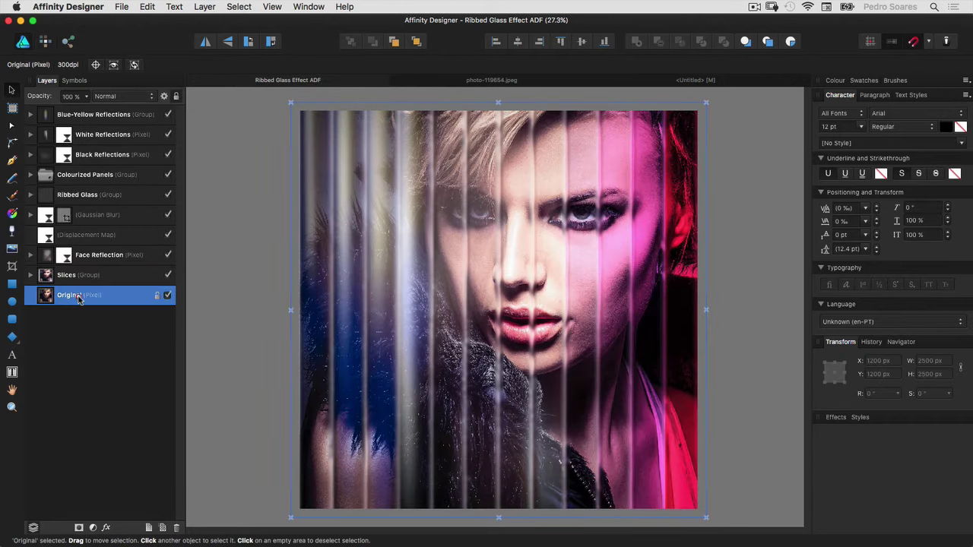
{"action": "left_click", "coordinate": [148, 7]}
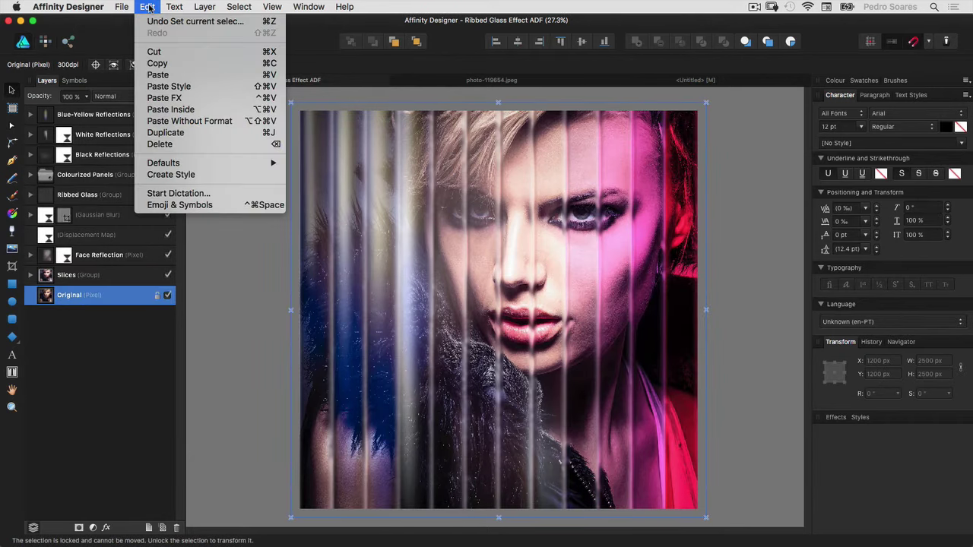
{"action": "left_click", "coordinate": [159, 63]}
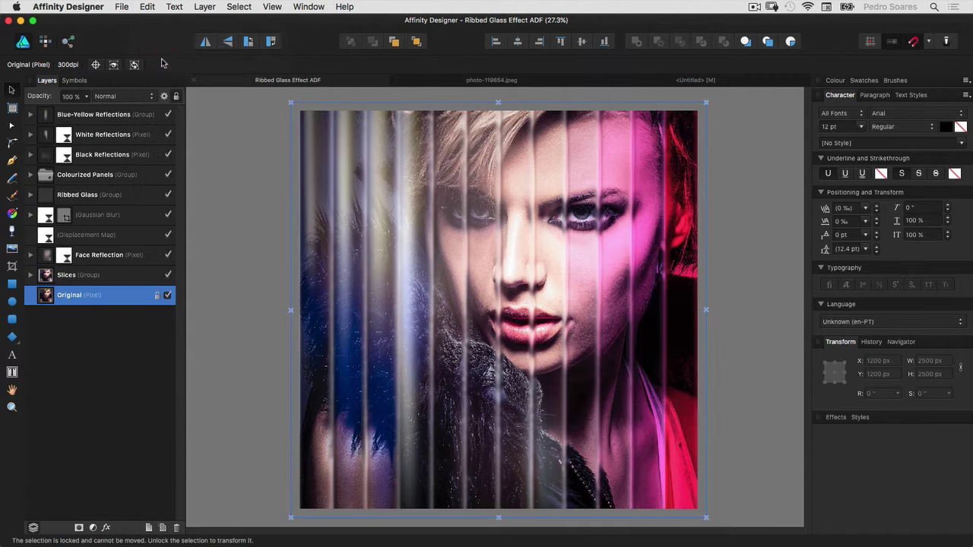
{"action": "left_click", "coordinate": [696, 82]}
{"action": "left_click", "coordinate": [146, 7]}
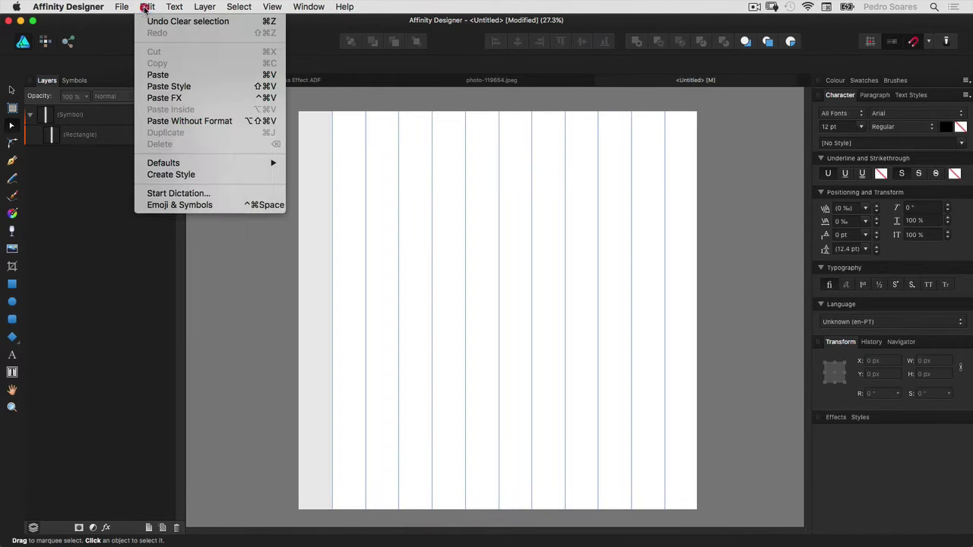
{"action": "left_click", "coordinate": [157, 75]}
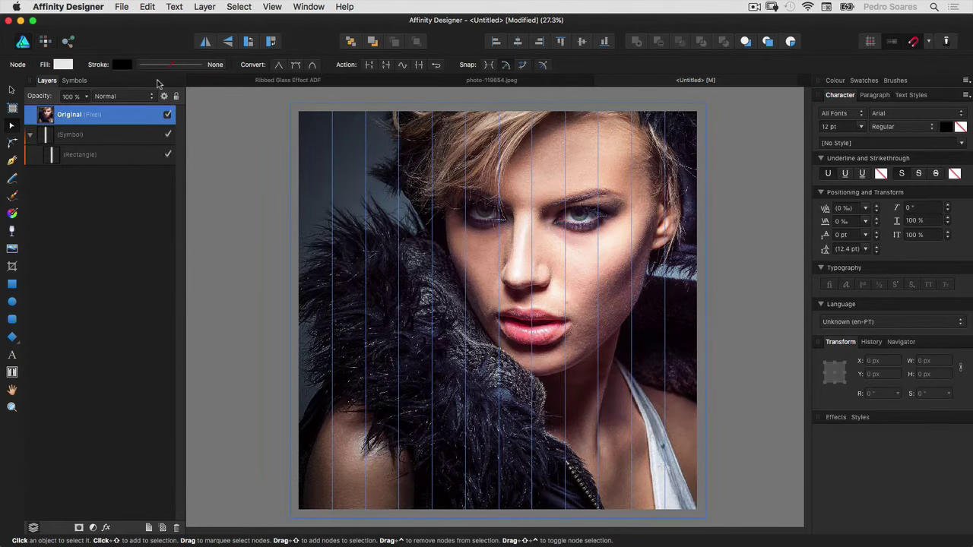
{"action": "left_click_drag", "start_coordinate": [47, 114], "coordinate": [38, 175]}
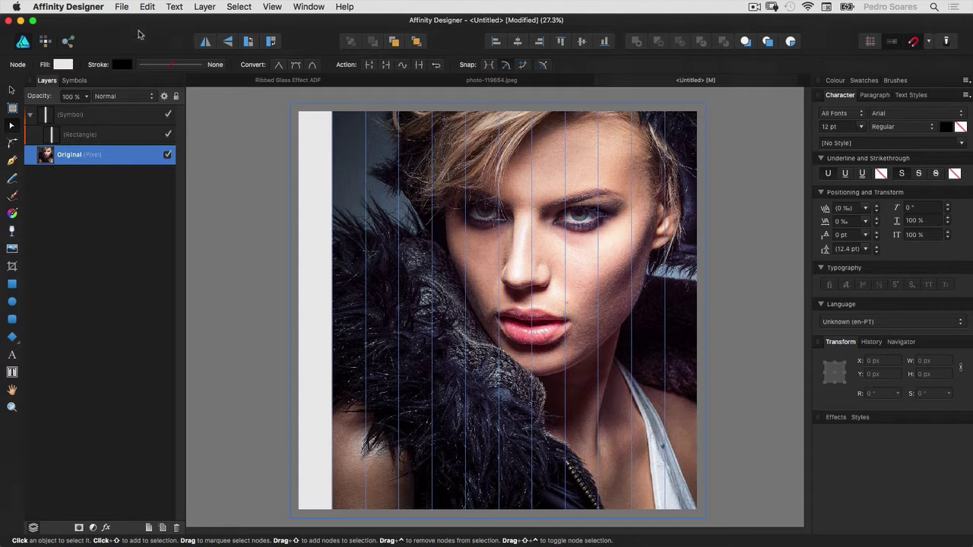
- Duplicate the Original photo as 'Slices', clip it inside the symbol's rectangle, and hide Original
{"action": "left_click", "coordinate": [147, 6]}
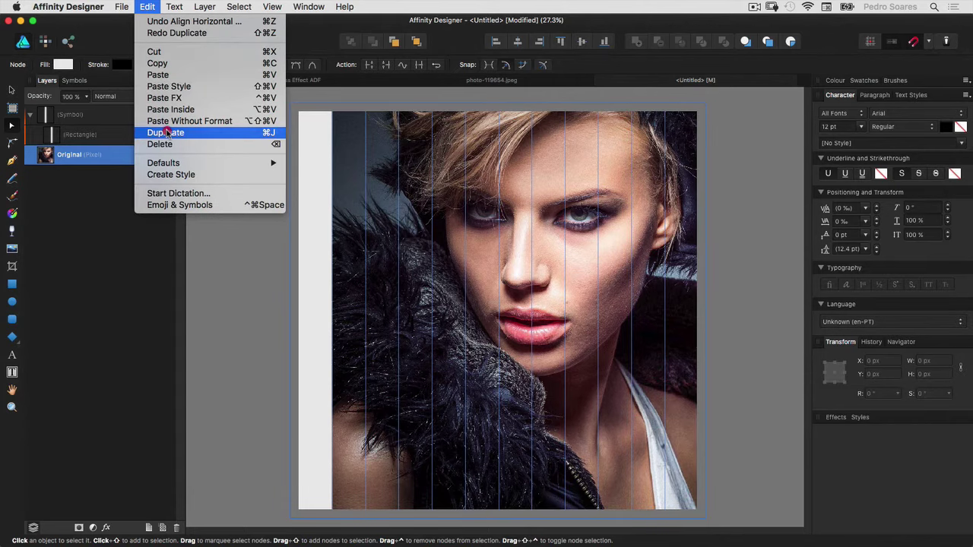
{"action": "left_click", "coordinate": [166, 133]}
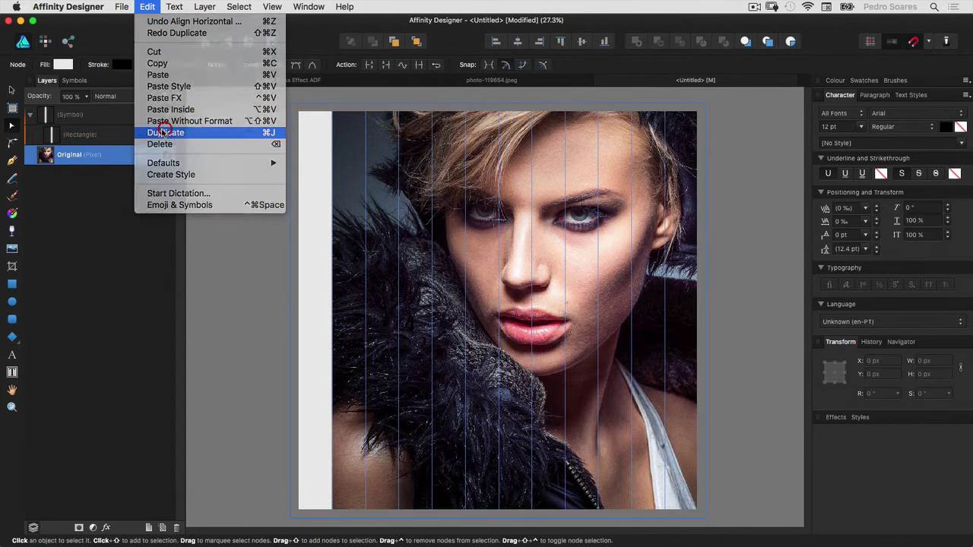
{"action": "double_click", "coordinate": [69, 155]}
{"action": "type", "text": "S"}
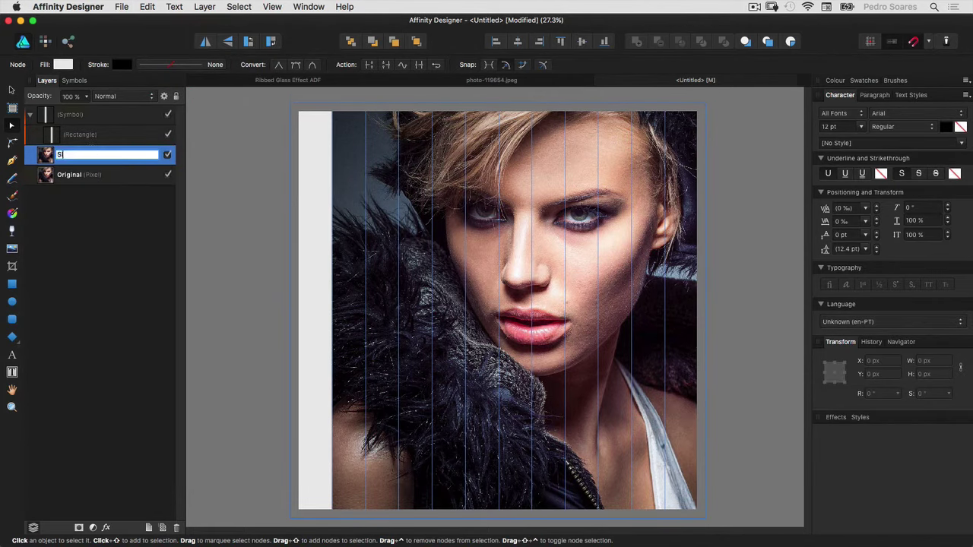
{"action": "type", "text": "lices"}
{"action": "key", "text": "Return"}
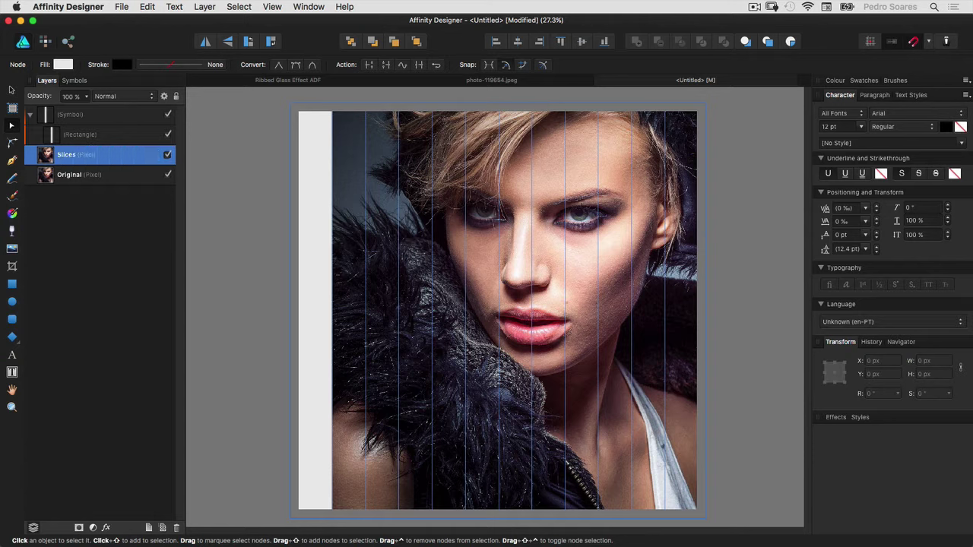
{"action": "left_click_drag", "start_coordinate": [47, 154], "coordinate": [70, 139]}
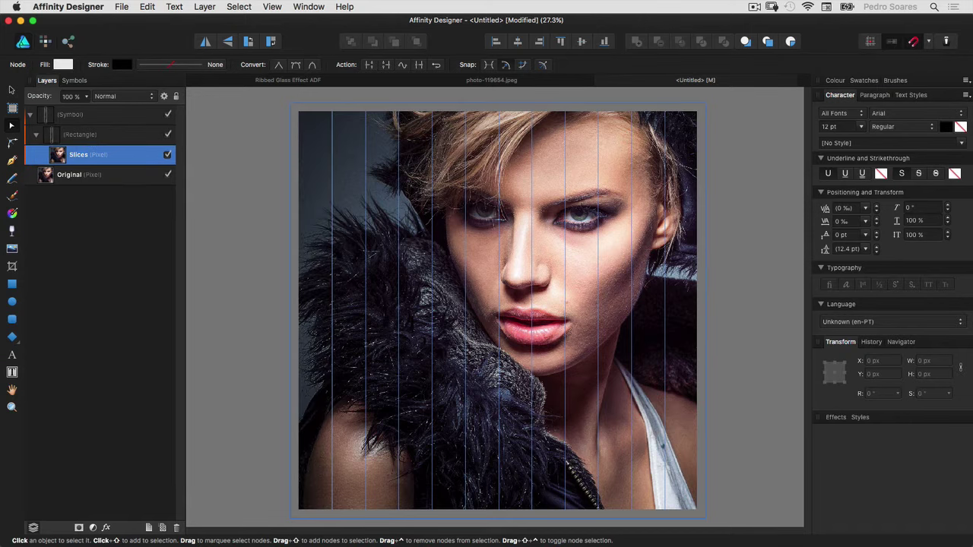
{"action": "left_click", "coordinate": [168, 175]}
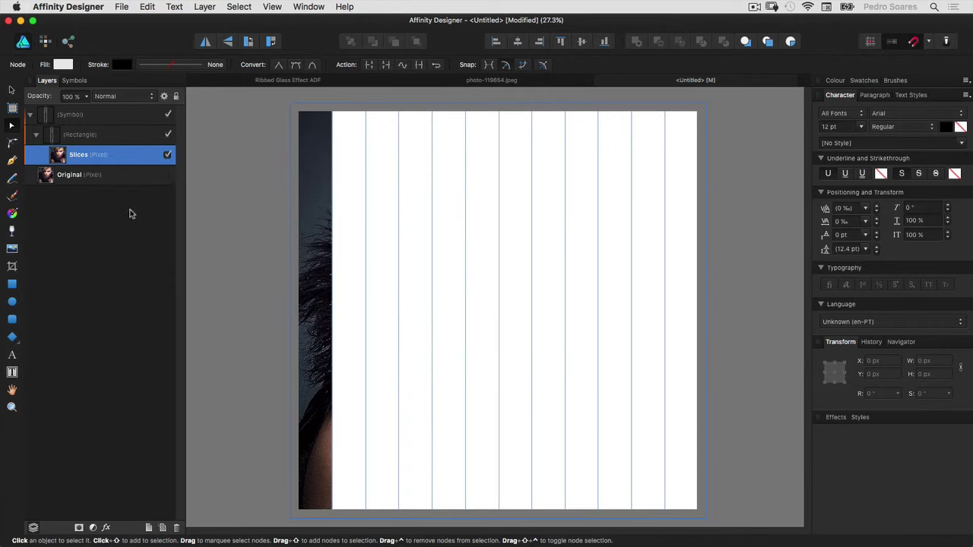
- Drag symbol instances from the Symbols panel to fill all twelve 200 px columns
{"action": "left_click", "coordinate": [130, 213]}
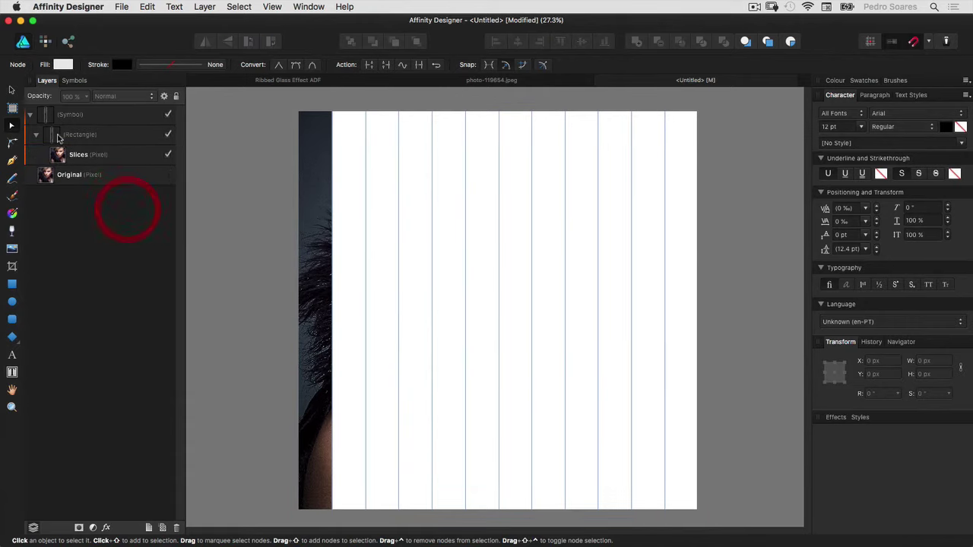
{"action": "left_click", "coordinate": [74, 81]}
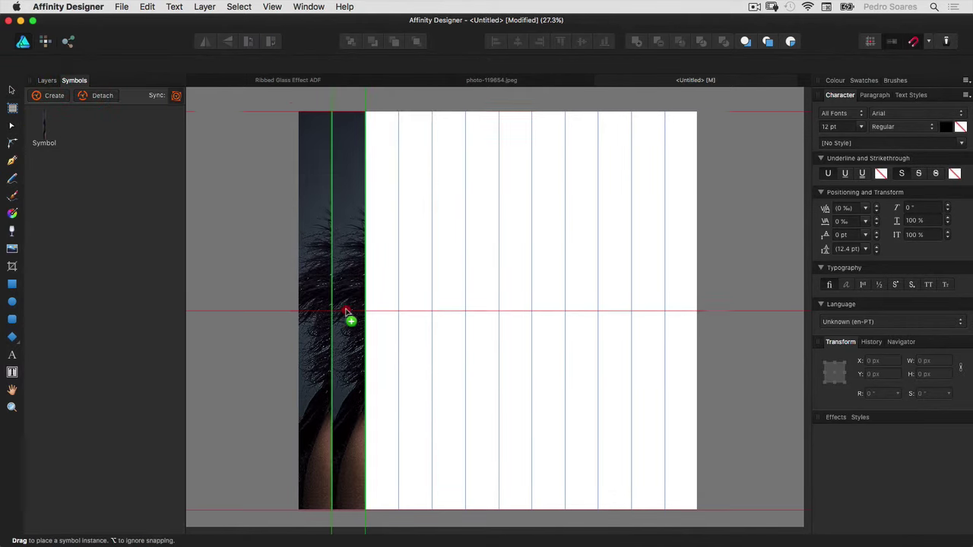
{"action": "mouse_move", "coordinate": [49, 135]}
{"action": "left_mouse_down"}
{"action": "mouse_move", "coordinate": [341, 308]}
{"action": "mouse_move", "coordinate": [378, 296]}
{"action": "mouse_move", "coordinate": [382, 311]}
{"action": "mouse_move", "coordinate": [415, 311]}
{"action": "left_mouse_up"}
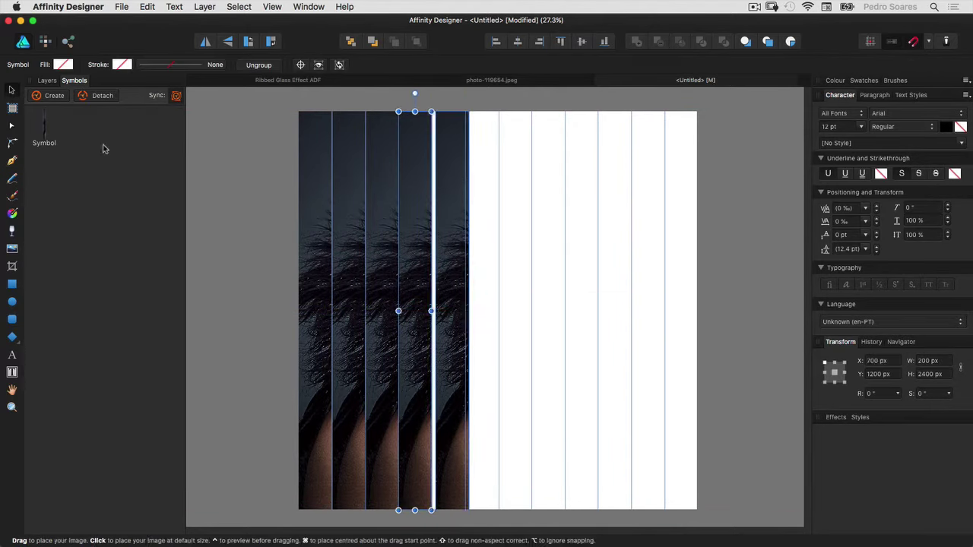
{"action": "left_click_drag", "start_coordinate": [102, 147], "coordinate": [451, 261]}
{"action": "left_click_drag", "start_coordinate": [261, 228], "coordinate": [515, 314]}
{"action": "left_click_drag", "start_coordinate": [44, 128], "coordinate": [548, 313]}
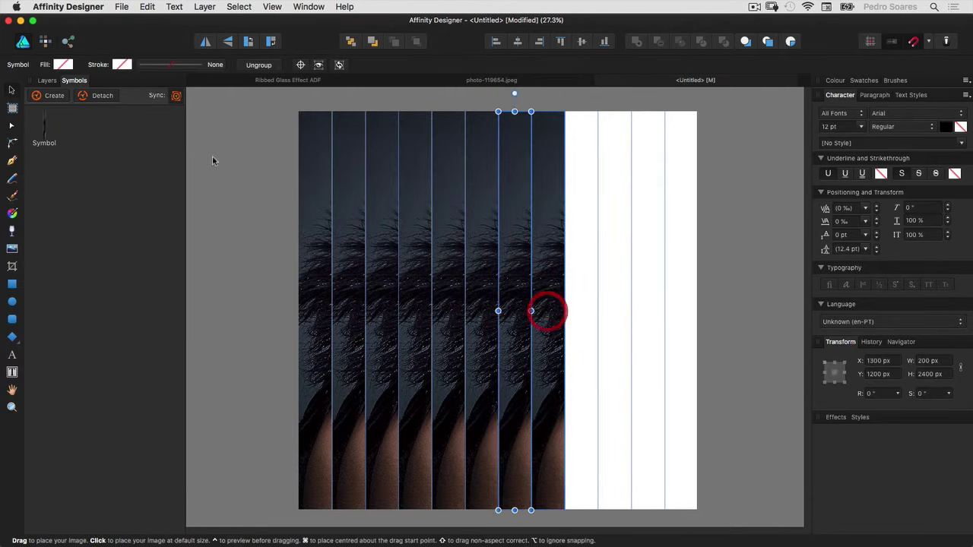
{"action": "left_click_drag", "start_coordinate": [44, 128], "coordinate": [585, 311]}
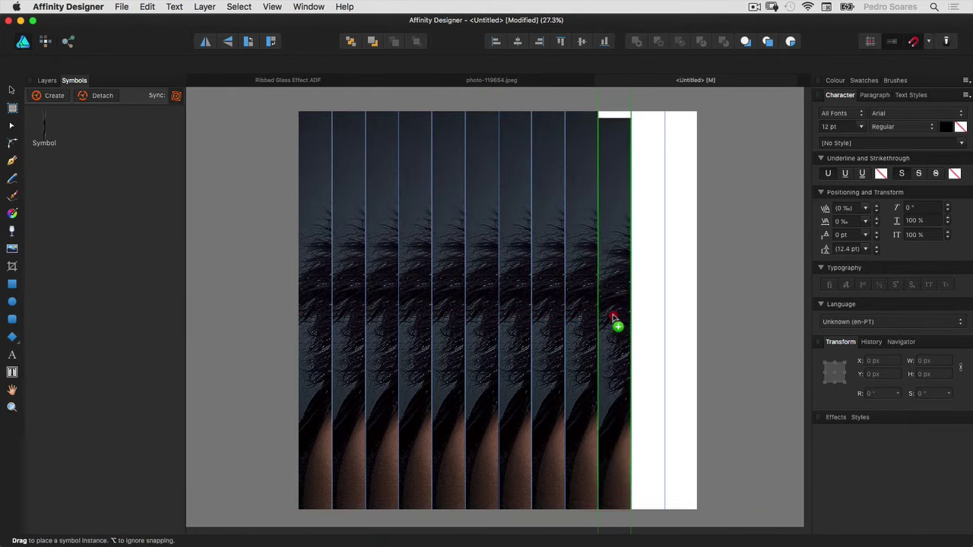
{"action": "mouse_move", "coordinate": [45, 128]}
{"action": "left_mouse_down"}
{"action": "mouse_move", "coordinate": [614, 325]}
{"action": "mouse_move", "coordinate": [642, 290]}
{"action": "mouse_move", "coordinate": [647, 297]}
{"action": "left_mouse_up"}
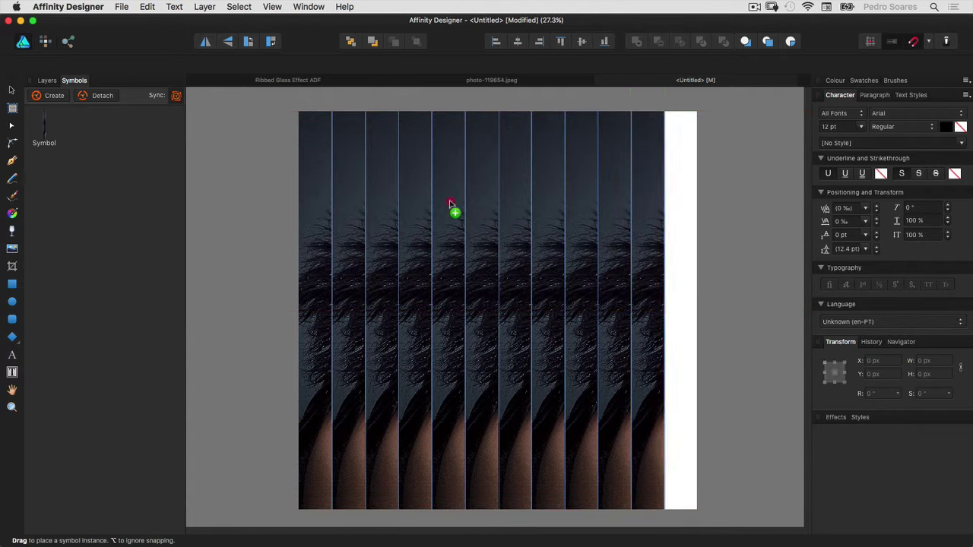
{"action": "left_click_drag", "start_coordinate": [44, 128], "coordinate": [668, 289]}
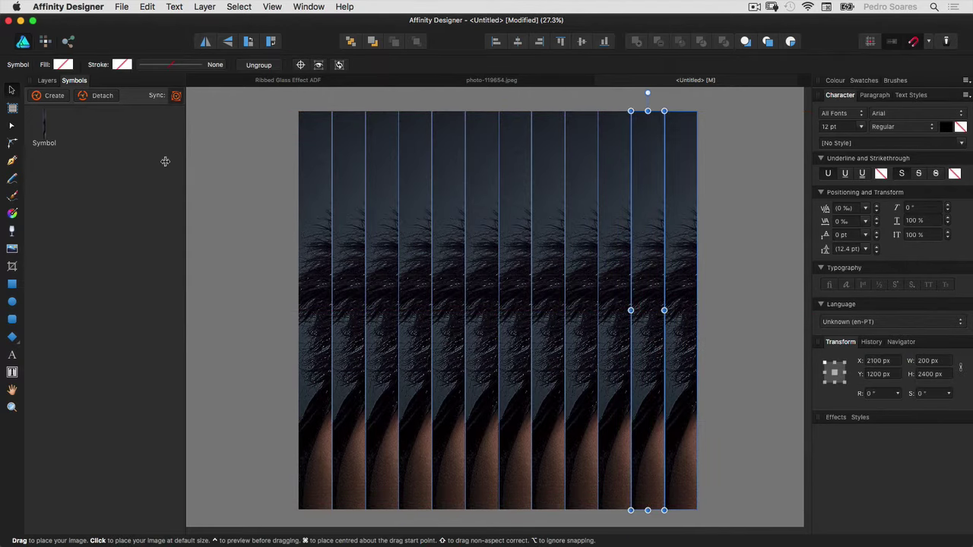
{"action": "left_click", "coordinate": [47, 81]}
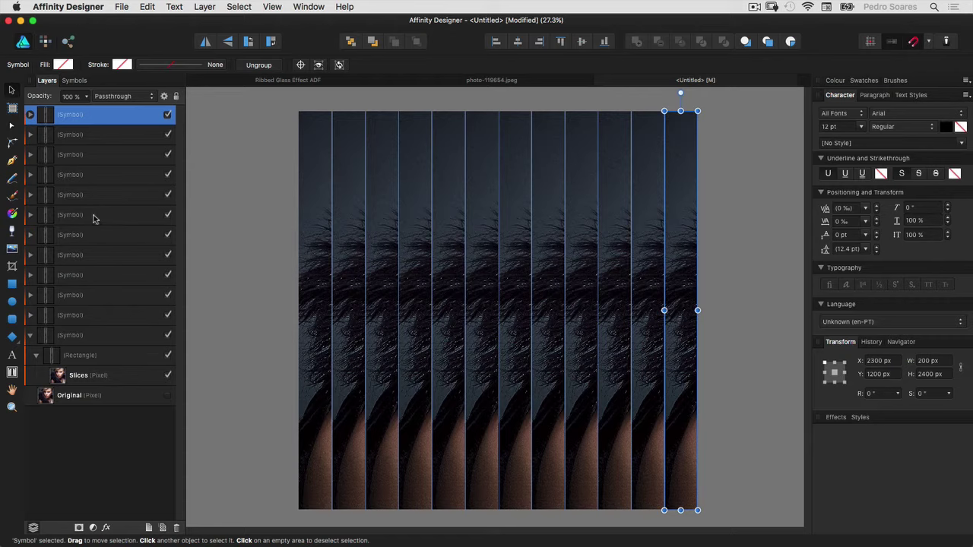
{"action": "left_click", "coordinate": [75, 80]}
- Switch off symbol syncing and show the twelve strip symbols in Layers
{"action": "left_click", "coordinate": [176, 96]}
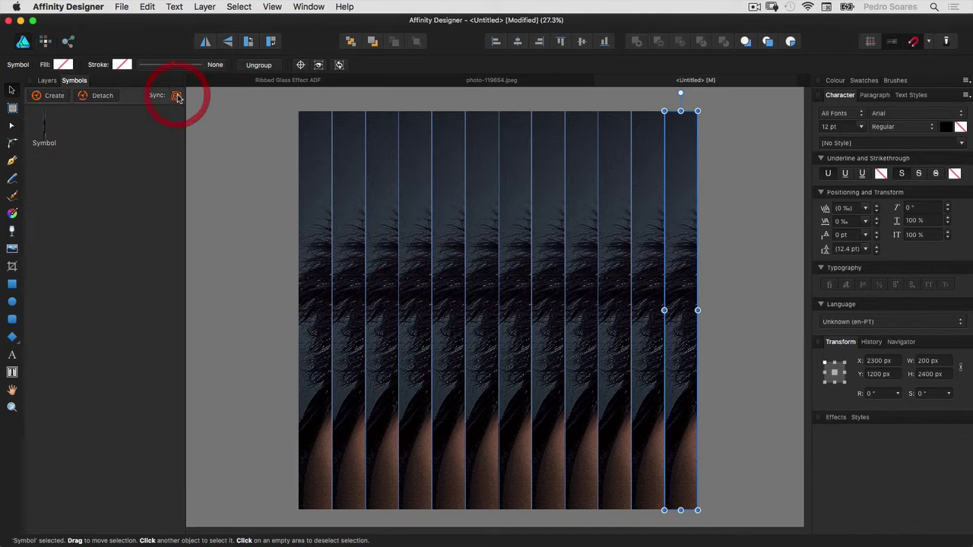
{"action": "left_click", "coordinate": [47, 80]}
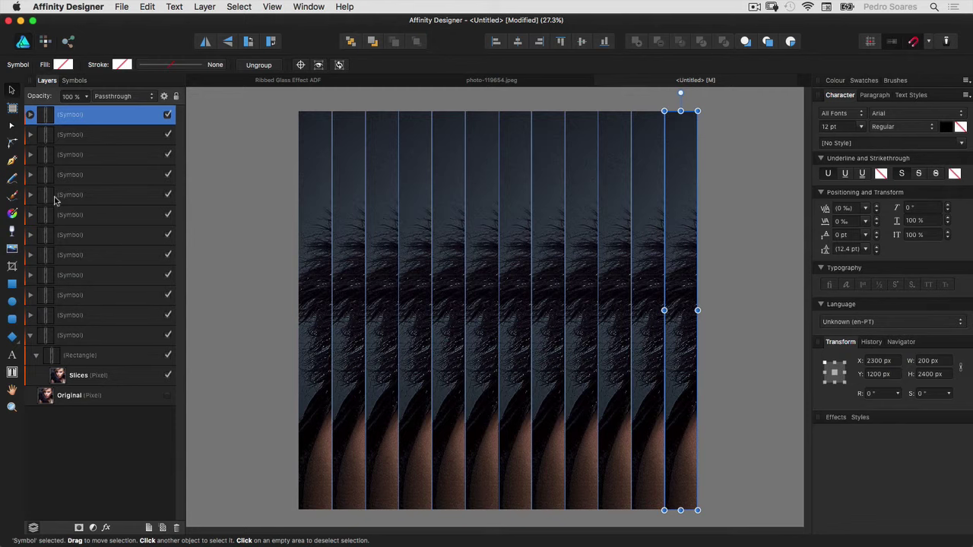
- Slide the Slices photo in the X 1700 px strip left to show the face, then duplicate it slightly offset
{"action": "left_click", "coordinate": [65, 177]}
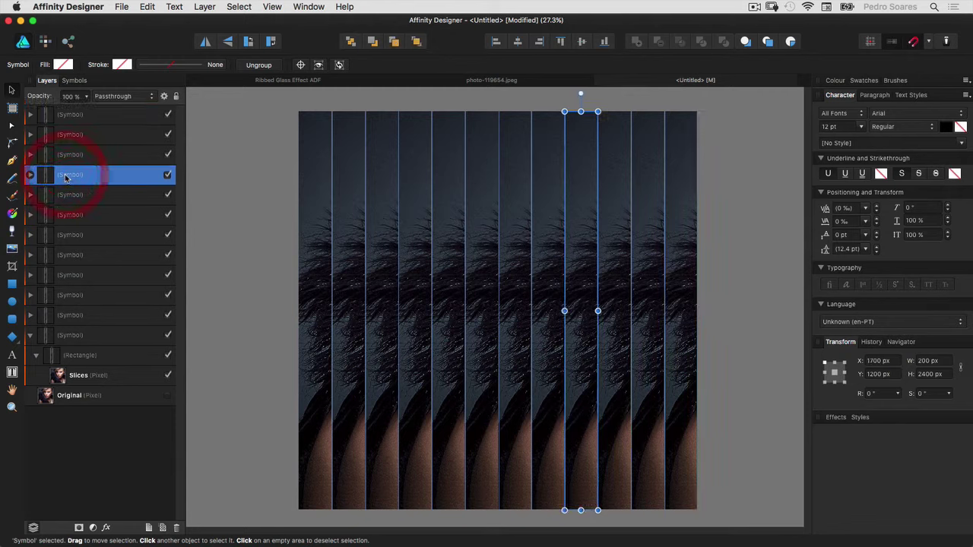
{"action": "left_click", "coordinate": [30, 174]}
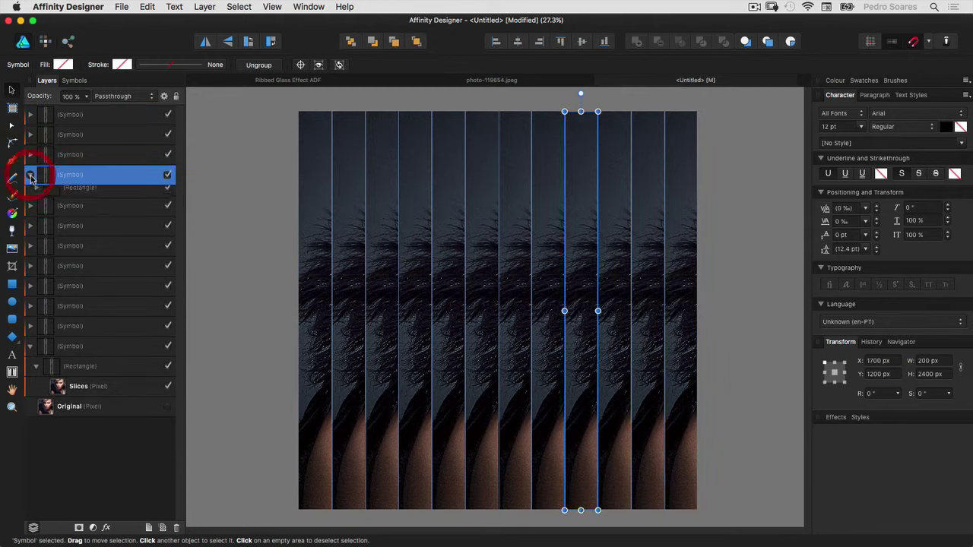
{"action": "left_click", "coordinate": [72, 215]}
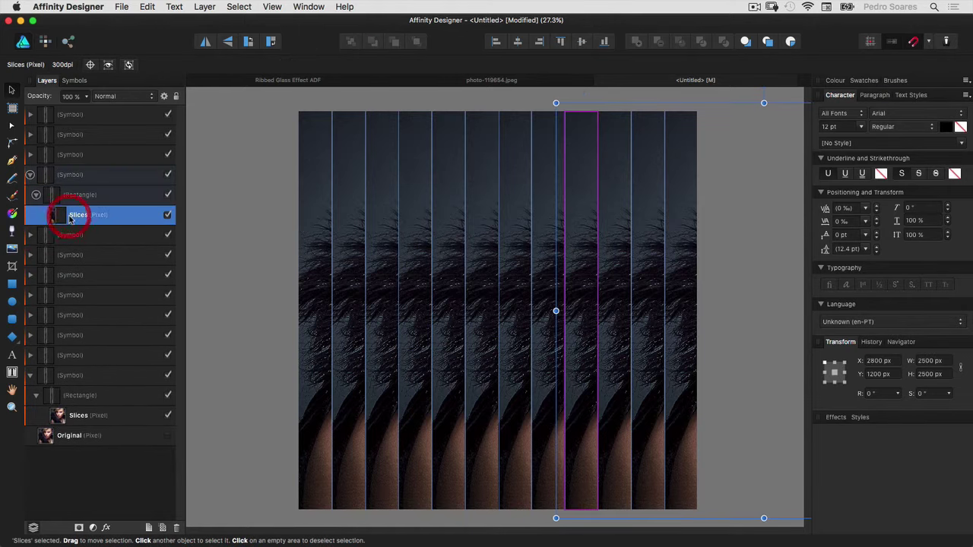
{"action": "mouse_move", "coordinate": [576, 251]}
{"action": "left_mouse_down"}
{"action": "mouse_move", "coordinate": [310, 242]}
{"action": "mouse_move", "coordinate": [332, 248]}
{"action": "left_mouse_up"}
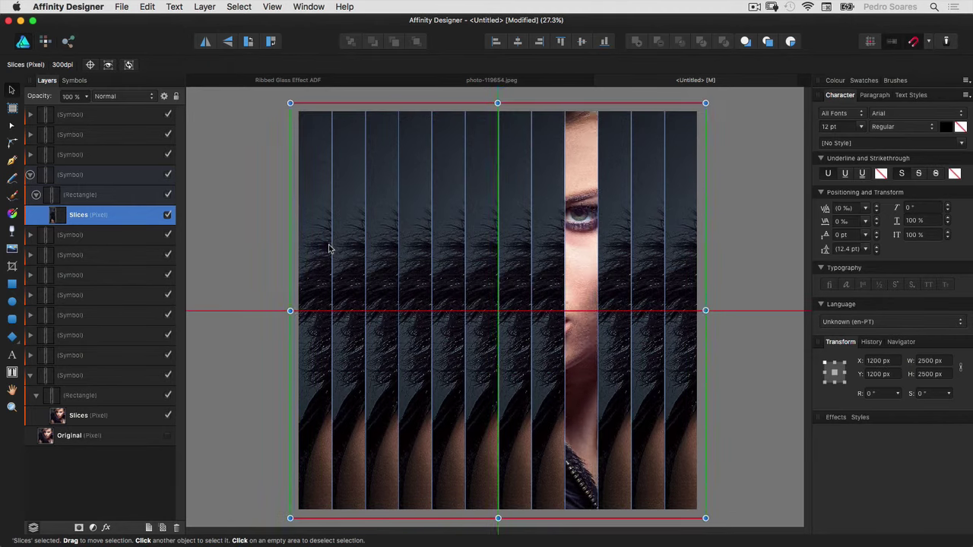
{"action": "left_click_drag", "start_coordinate": [331, 247], "coordinate": [325, 243]}
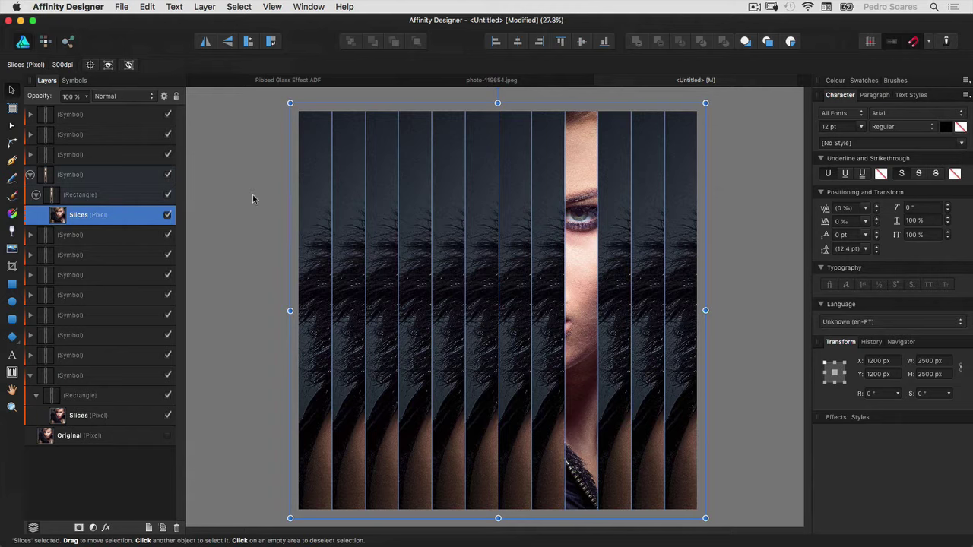
{"action": "key", "text": "super+j"}
{"action": "left_click_drag", "start_coordinate": [463, 217], "coordinate": [478, 217]}
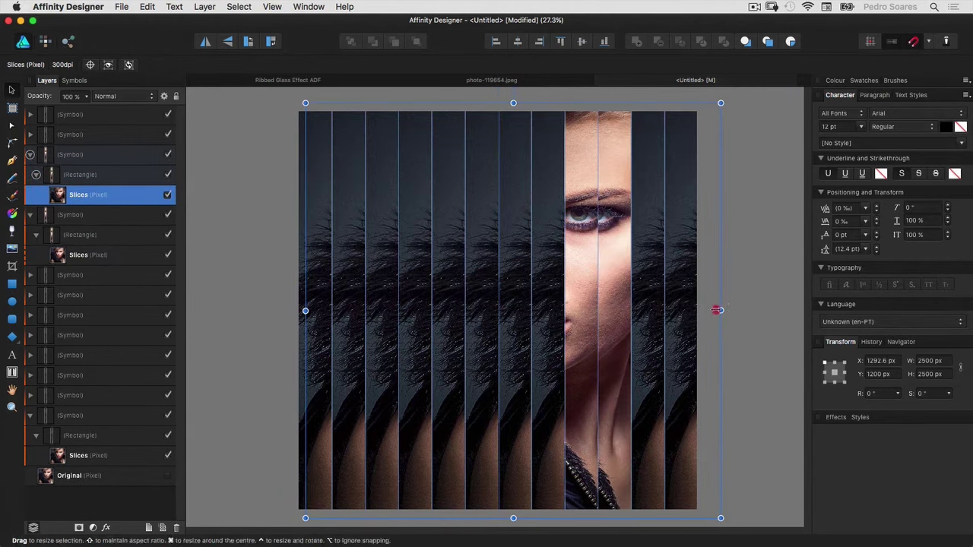
- Narrow the next strip's photo to about 1693 px wide and nudge another strip's photo left
{"action": "left_click", "coordinate": [65, 177]}
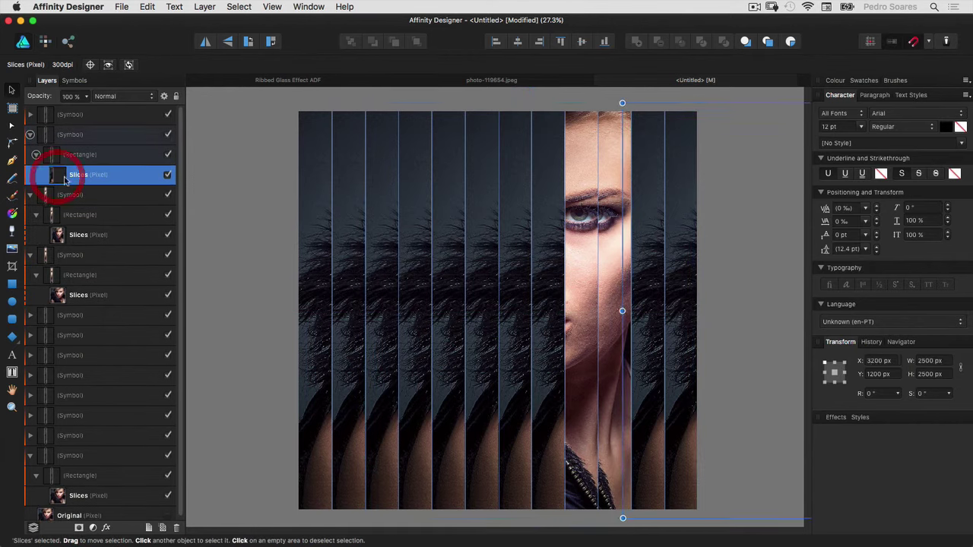
{"action": "left_click_drag", "start_coordinate": [728, 310], "coordinate": [705, 310]}
{"action": "mouse_move", "coordinate": [315, 310]}
{"action": "left_mouse_down"}
{"action": "mouse_move", "coordinate": [383, 301]}
{"action": "mouse_move", "coordinate": [281, 318]}
{"action": "mouse_move", "coordinate": [430, 319]}
{"action": "left_mouse_up"}
{"action": "mouse_move", "coordinate": [697, 318]}
{"action": "left_mouse_down"}
{"action": "mouse_move", "coordinate": [712, 318]}
{"action": "mouse_move", "coordinate": [705, 311]}
{"action": "left_mouse_up"}
{"action": "left_click", "coordinate": [417, 278]}
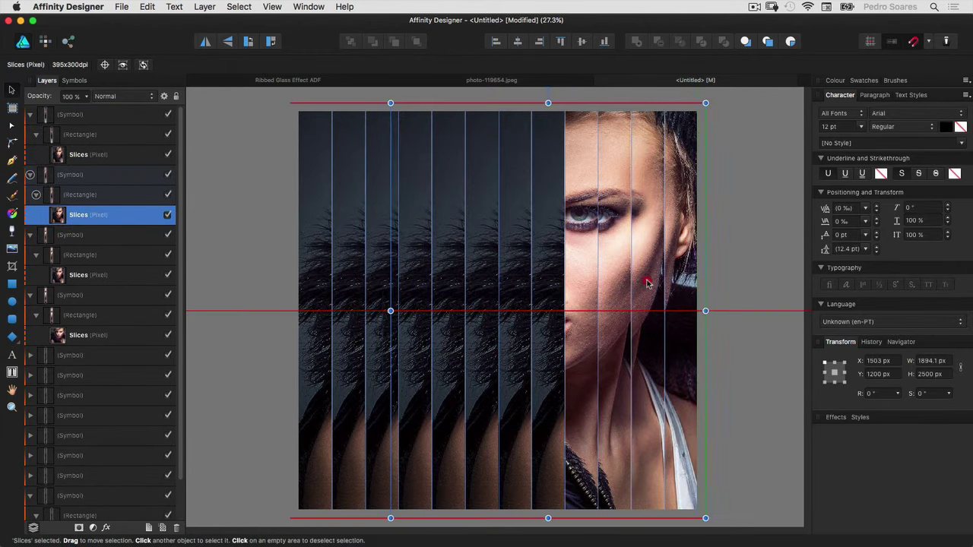
{"action": "left_click_drag", "start_coordinate": [647, 283], "coordinate": [646, 279]}
- Shift the next strip's photo left and narrow it to about 1941 px
{"action": "left_click", "coordinate": [36, 375]}
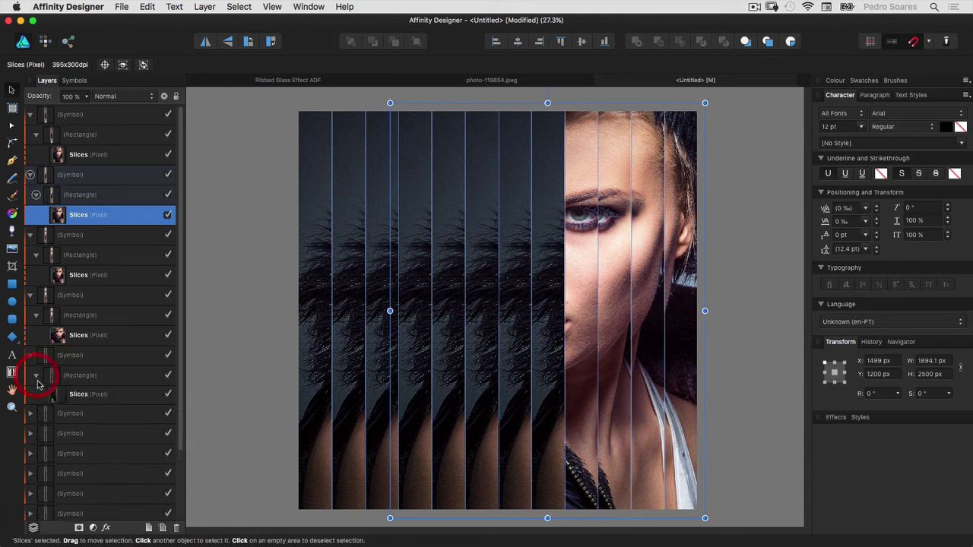
{"action": "left_click", "coordinate": [78, 395]}
{"action": "left_click_drag", "start_coordinate": [426, 282], "coordinate": [316, 296]}
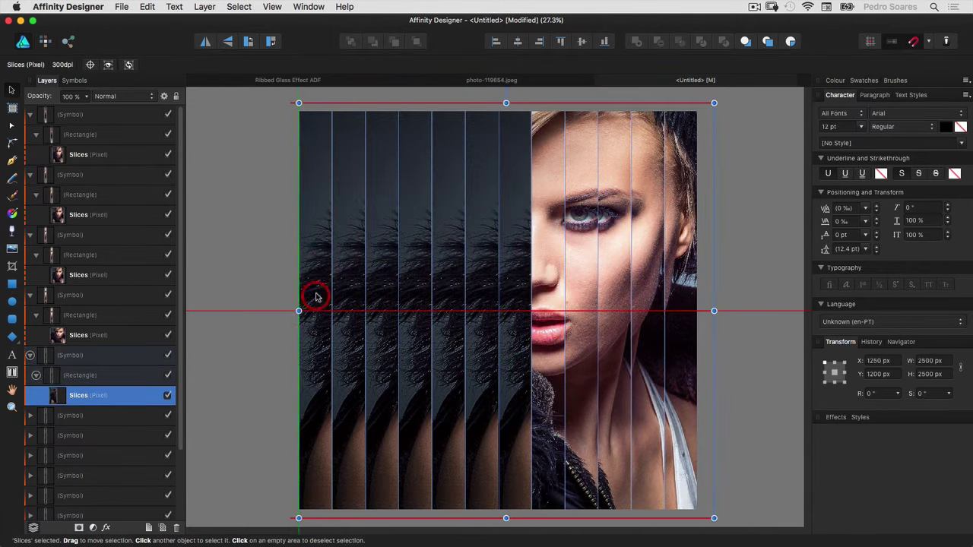
{"action": "left_click_drag", "start_coordinate": [714, 311], "coordinate": [690, 311]}
{"action": "left_click_drag", "start_coordinate": [298, 311], "coordinate": [362, 311]}
{"action": "left_click_drag", "start_coordinate": [554, 278], "coordinate": [531, 278]}
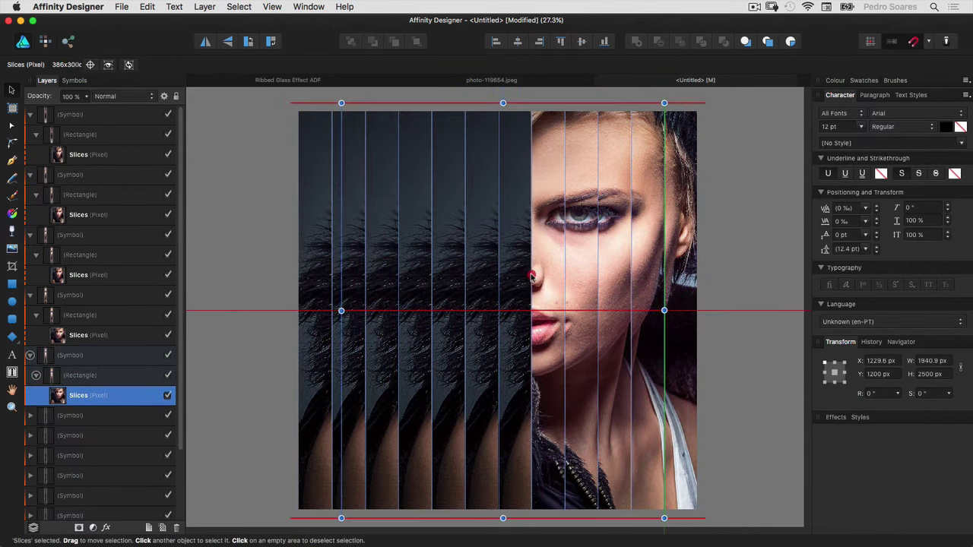
- Shift the following strip's photo left and narrow it to about 1977 px
{"action": "left_click", "coordinate": [30, 415]}
{"action": "left_click", "coordinate": [78, 455]}
{"action": "left_click_drag", "start_coordinate": [531, 311], "coordinate": [499, 312]}
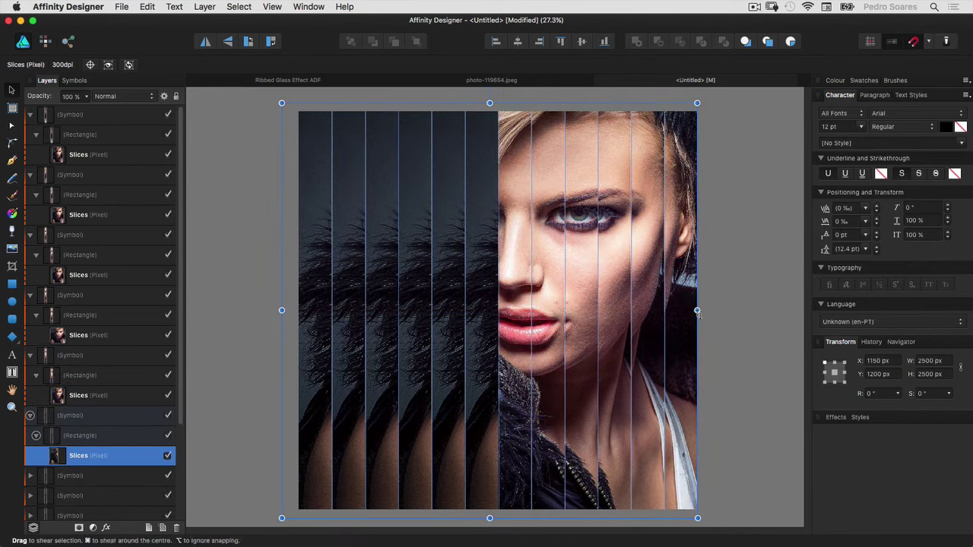
{"action": "left_click_drag", "start_coordinate": [697, 311], "coordinate": [660, 311]}
{"action": "left_click_drag", "start_coordinate": [281, 311], "coordinate": [331, 310]}
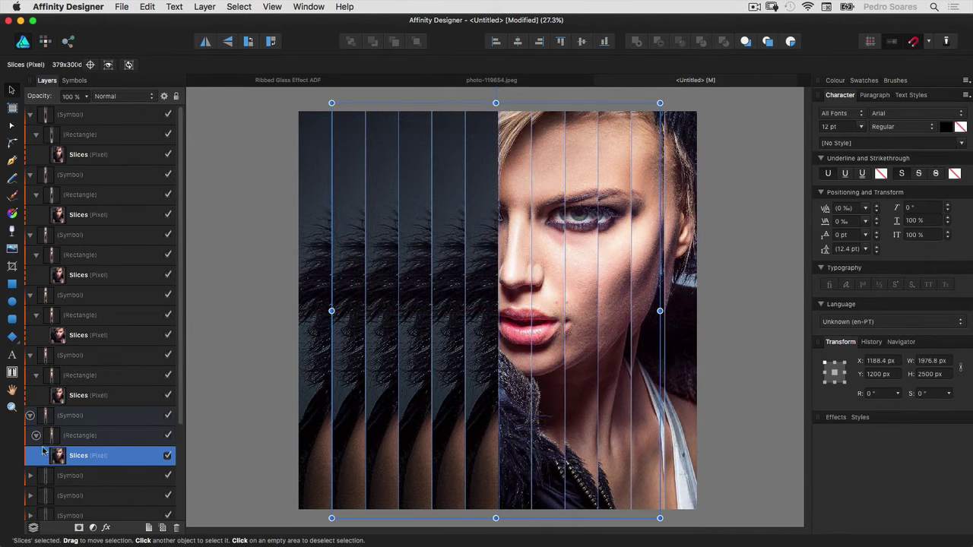
- Shift and narrow the photos in two more strips, the last to about 1853 px
{"action": "scroll", "coordinate": [43, 452], "scroll_direction": "down", "scroll_amount": 3}
{"action": "left_click_drag", "start_coordinate": [597, 311], "coordinate": [562, 312]}
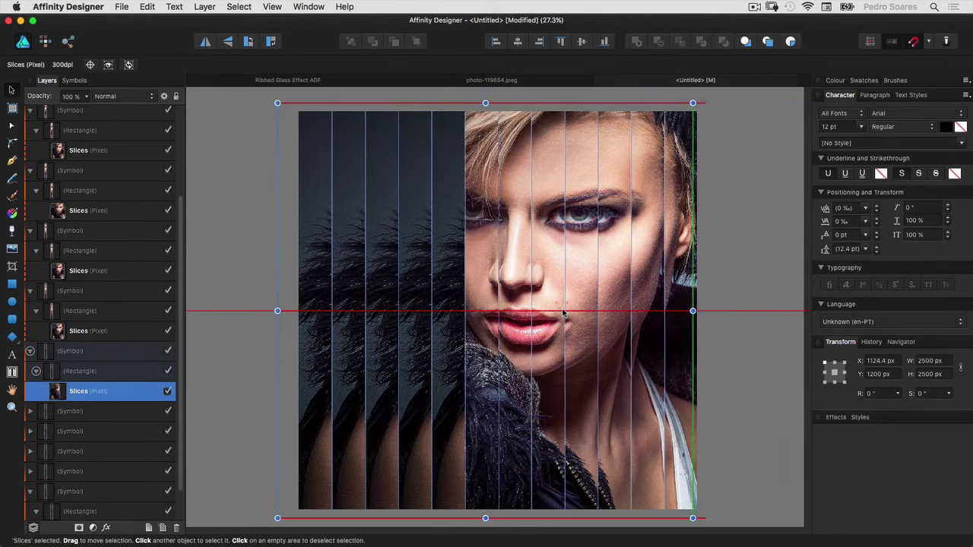
{"action": "left_click_drag", "start_coordinate": [277, 311], "coordinate": [306, 311]}
{"action": "left_click_drag", "start_coordinate": [693, 311], "coordinate": [584, 329]}
{"action": "left_click", "coordinate": [30, 412]}
{"action": "left_click", "coordinate": [87, 452]}
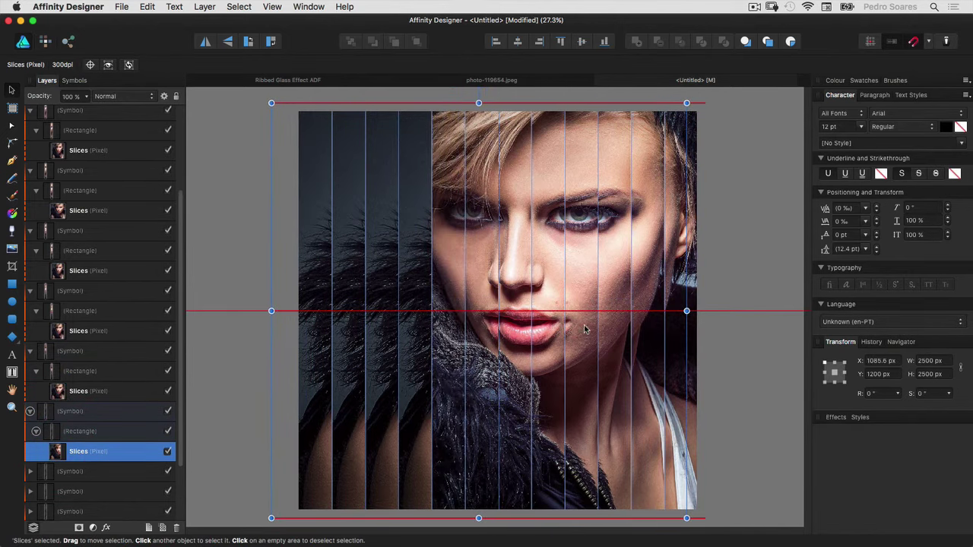
{"action": "left_click_drag", "start_coordinate": [686, 311], "coordinate": [631, 311]}
{"action": "left_click_drag", "start_coordinate": [272, 311], "coordinate": [323, 311]}
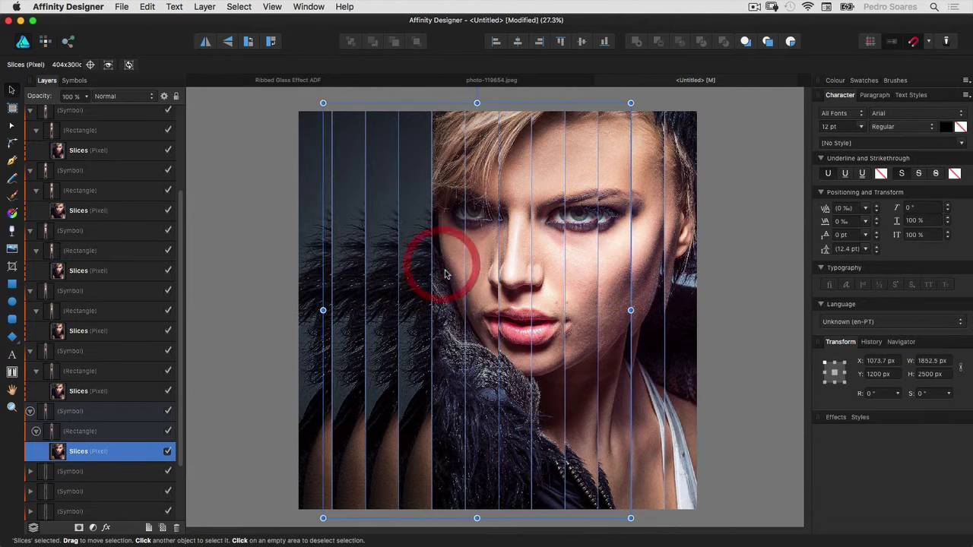
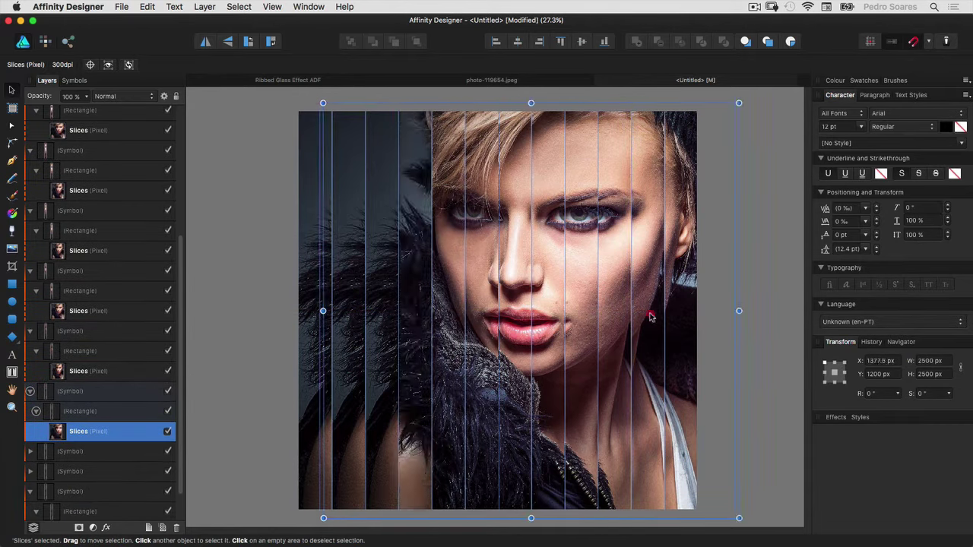
- Narrow the selected photo slice to about 1741 px wide
{"action": "left_click_drag", "start_coordinate": [650, 315], "coordinate": [620, 315]}
{"action": "left_click_drag", "start_coordinate": [709, 311], "coordinate": [601, 302]}
{"action": "left_click_drag", "start_coordinate": [293, 304], "coordinate": [313, 311]}
{"action": "scroll", "coordinate": [184, 422], "scroll_direction": "down", "scroll_amount": 3}
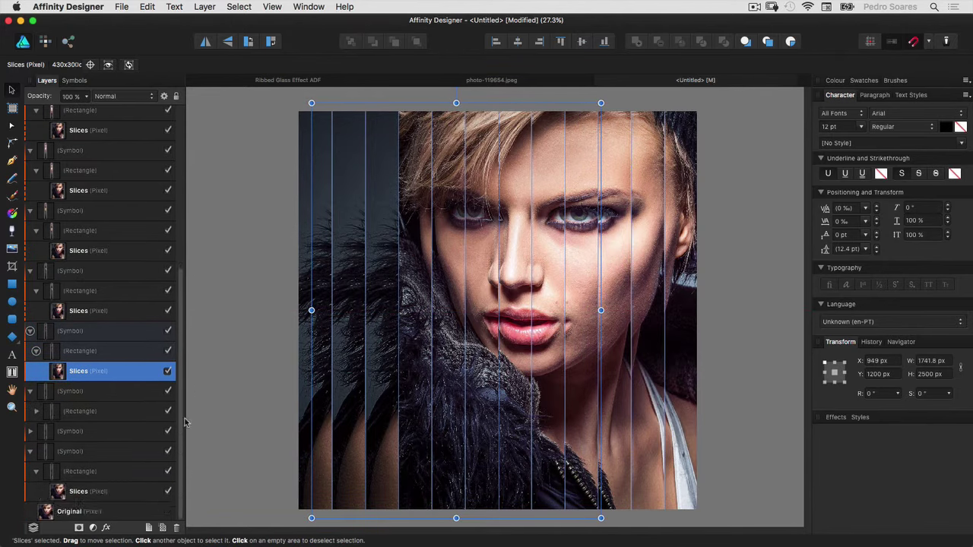
- Resize the next slices, snapping them to the canvas edge and narrowing the last to 800 px
{"action": "mouse_move", "coordinate": [633, 304]}
{"action": "left_mouse_down"}
{"action": "mouse_move", "coordinate": [659, 304]}
{"action": "mouse_move", "coordinate": [619, 310]}
{"action": "left_mouse_up"}
{"action": "mouse_move", "coordinate": [299, 311]}
{"action": "left_mouse_down"}
{"action": "mouse_move", "coordinate": [311, 311]}
{"action": "mouse_move", "coordinate": [271, 310]}
{"action": "left_mouse_up"}
{"action": "left_click", "coordinate": [36, 471]}
{"action": "mouse_move", "coordinate": [620, 311]}
{"action": "left_mouse_down"}
{"action": "mouse_move", "coordinate": [646, 312]}
{"action": "mouse_move", "coordinate": [565, 311]}
{"action": "left_mouse_up"}
{"action": "left_click_drag", "start_coordinate": [271, 311], "coordinate": [302, 311]}
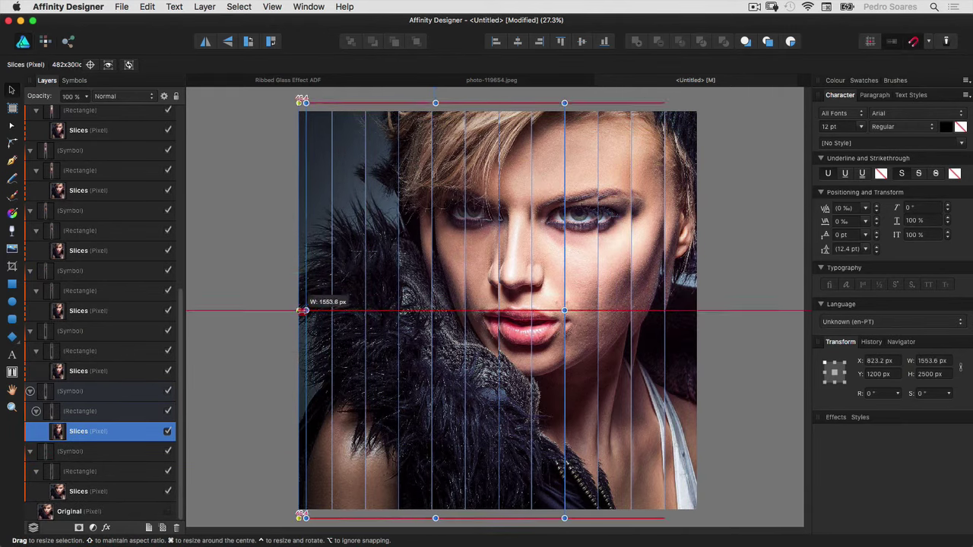
{"action": "left_click", "coordinate": [79, 491]}
{"action": "left_click_drag", "start_coordinate": [701, 310], "coordinate": [431, 311]}
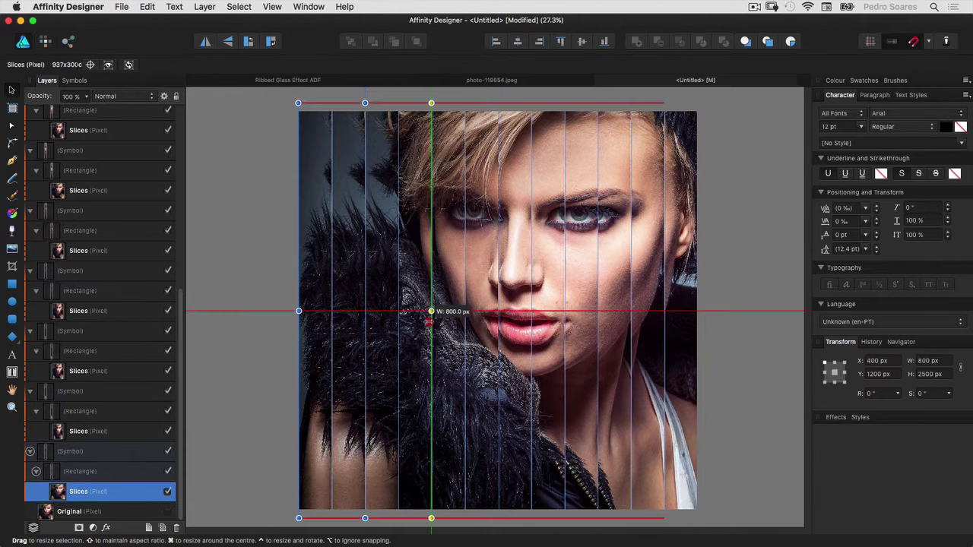
{"action": "left_click", "coordinate": [237, 281]}
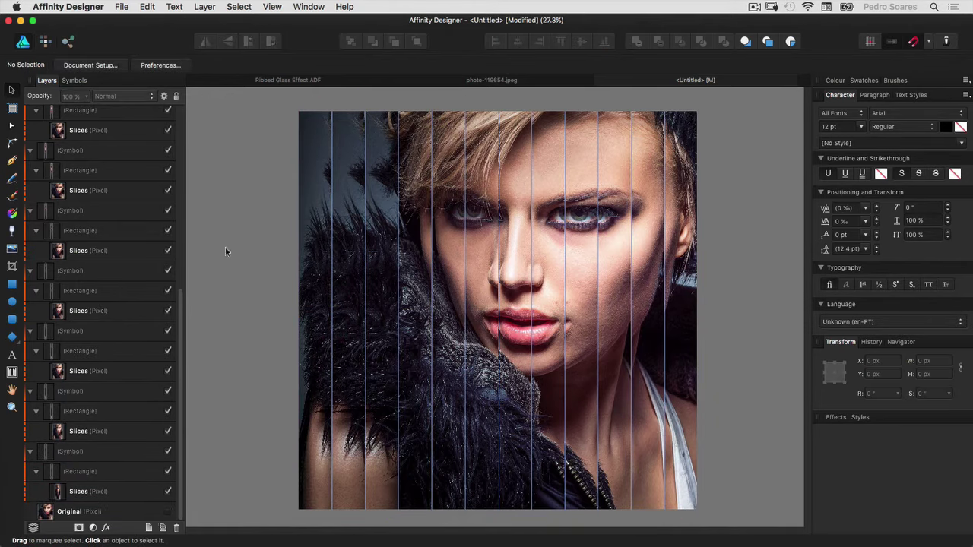
- Glance at the Symbols panel, then collapse the lower symbol groups in Layers
{"action": "left_click", "coordinate": [74, 81]}
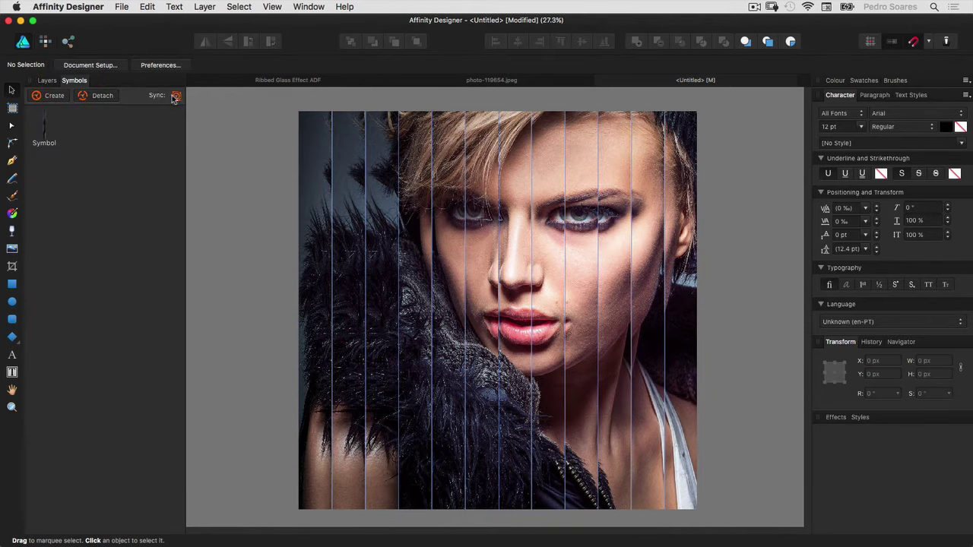
{"action": "left_click", "coordinate": [46, 81]}
{"action": "left_click", "coordinate": [30, 451]}
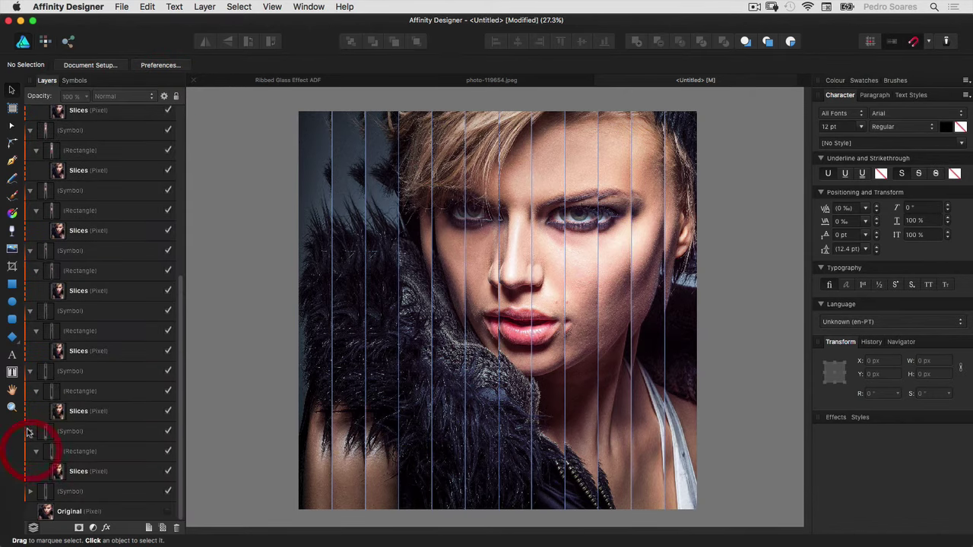
{"action": "left_click", "coordinate": [31, 431]}
{"action": "left_click", "coordinate": [31, 410]}
{"action": "left_click", "coordinate": [30, 390]}
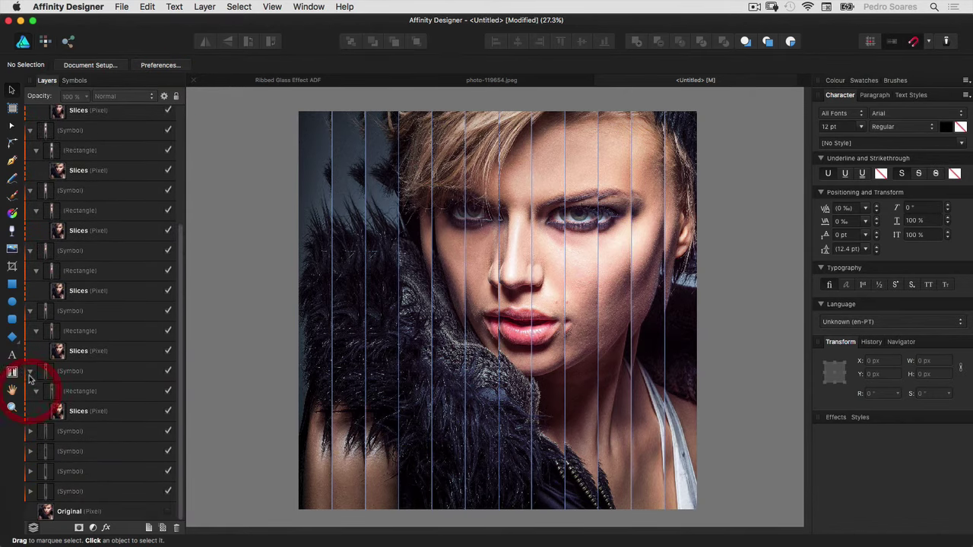
{"action": "left_click", "coordinate": [30, 371]}
- Collapse the remaining upper symbol groups and select the first strip's Rectangle layer
{"action": "left_click", "coordinate": [31, 351]}
{"action": "left_click", "coordinate": [30, 331]}
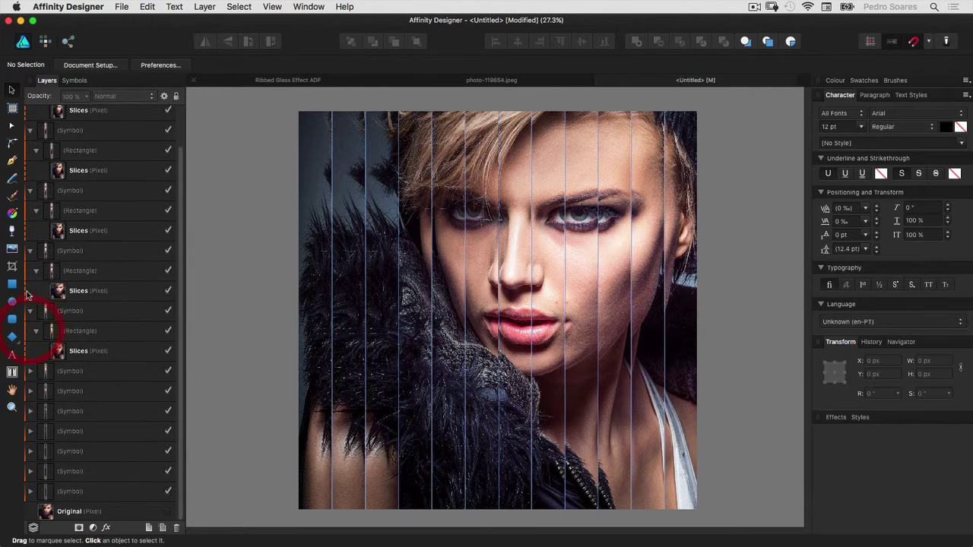
{"action": "left_click", "coordinate": [31, 311]}
{"action": "left_click", "coordinate": [30, 294]}
{"action": "left_click", "coordinate": [30, 234]}
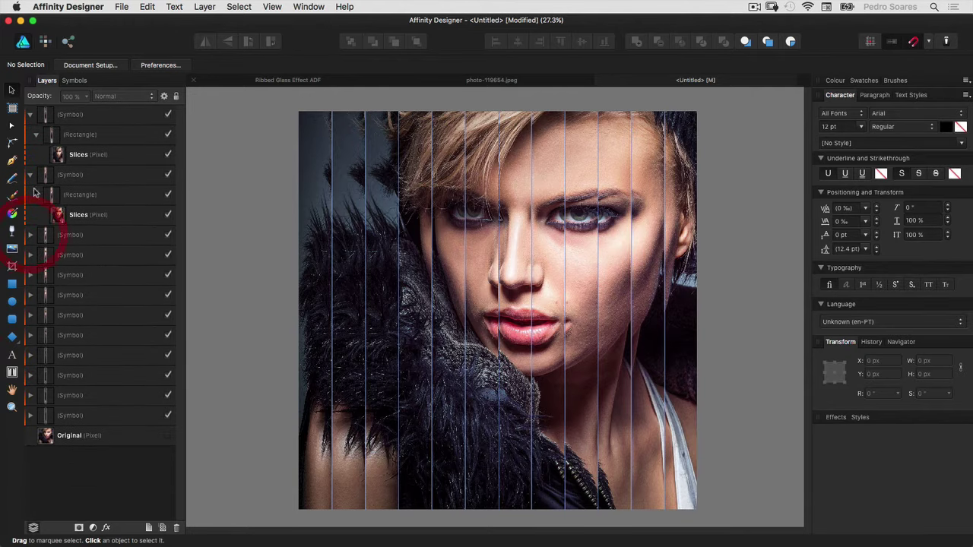
{"action": "left_click", "coordinate": [30, 175]}
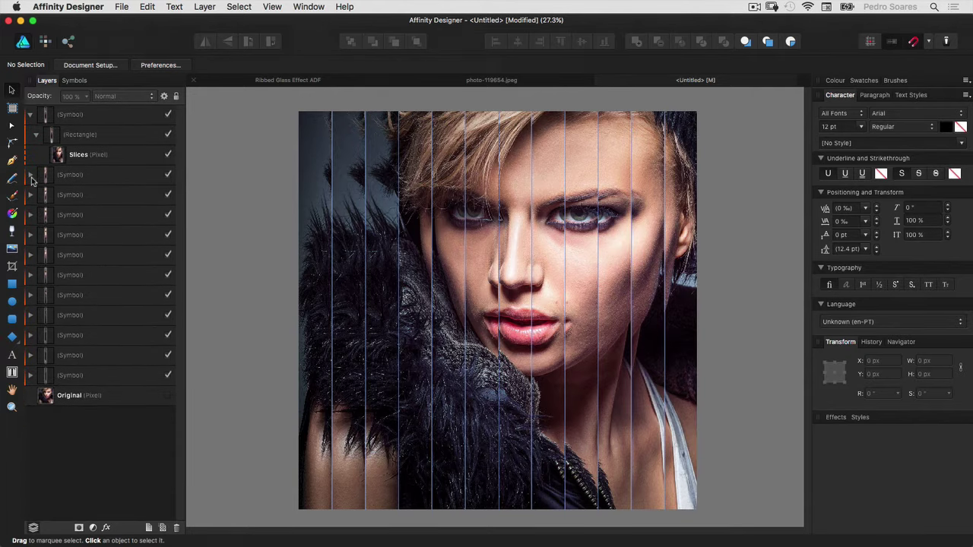
{"action": "left_click", "coordinate": [73, 138]}
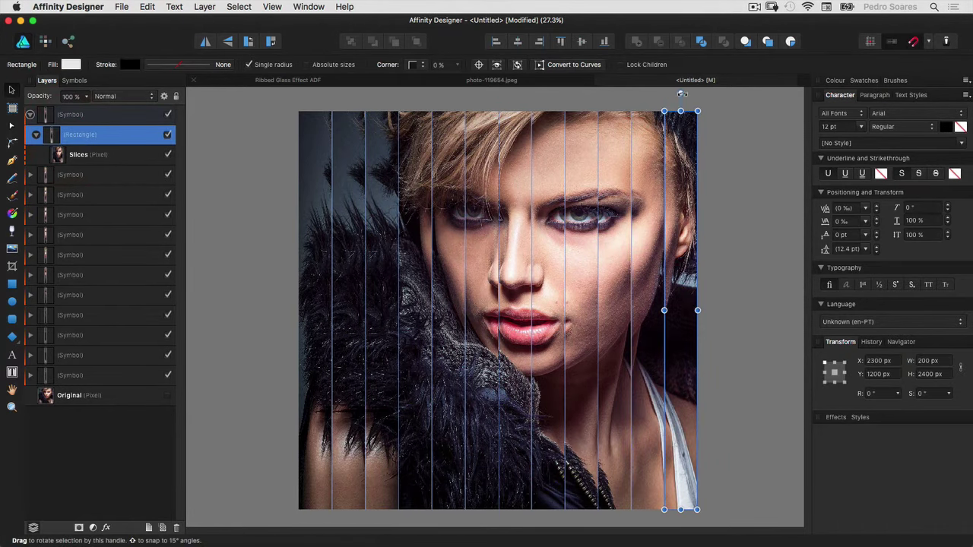
{"action": "mouse_move", "coordinate": [681, 93]}
{"action": "left_mouse_down"}
{"action": "mouse_move", "coordinate": [657, 98]}
{"action": "mouse_move", "coordinate": [706, 99]}
{"action": "mouse_move", "coordinate": [678, 101]}
{"action": "mouse_move", "coordinate": [691, 110]}
{"action": "left_mouse_up"}
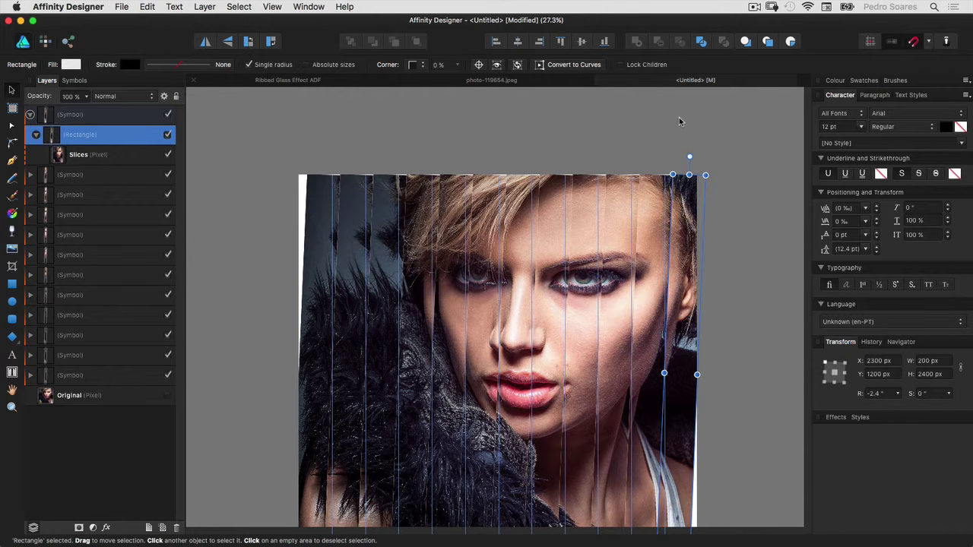
{"action": "scroll", "coordinate": [679, 122], "scroll_direction": "down", "scroll_amount": 2}
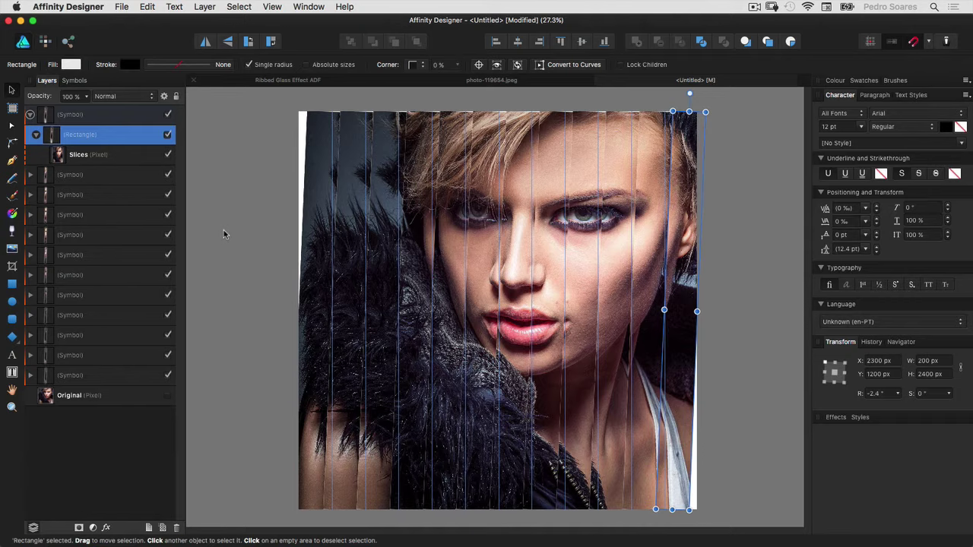
{"action": "key", "text": "super+z"}
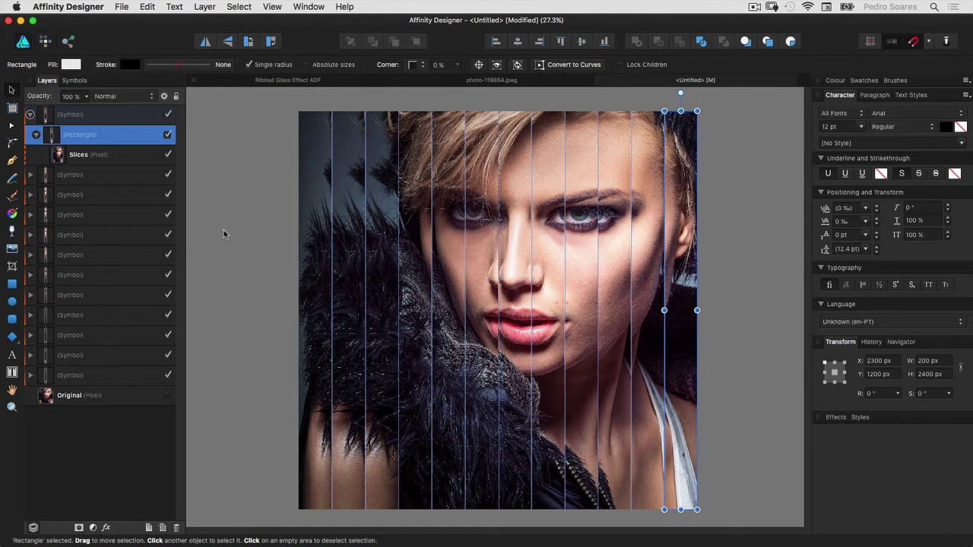
{"action": "left_click", "coordinate": [224, 229]}
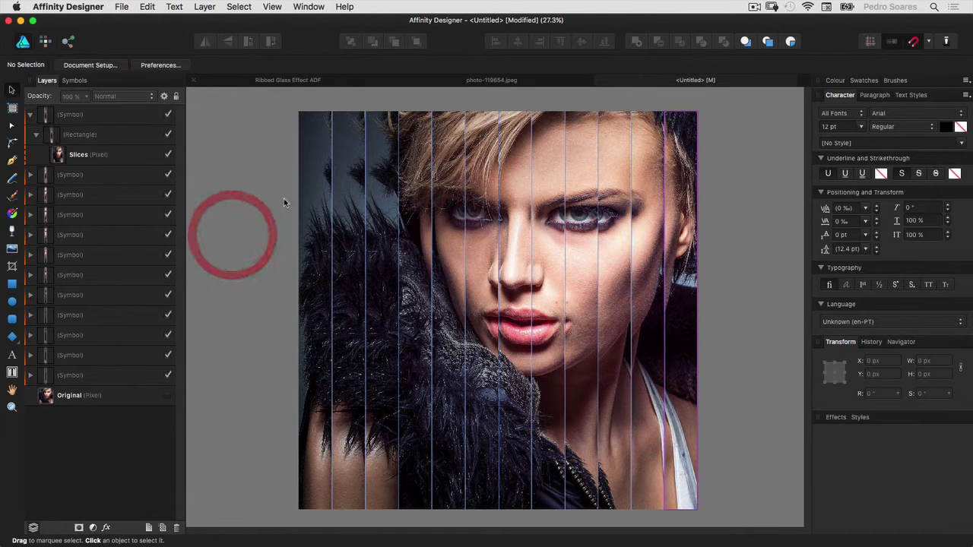
{"action": "left_click", "coordinate": [494, 80]}
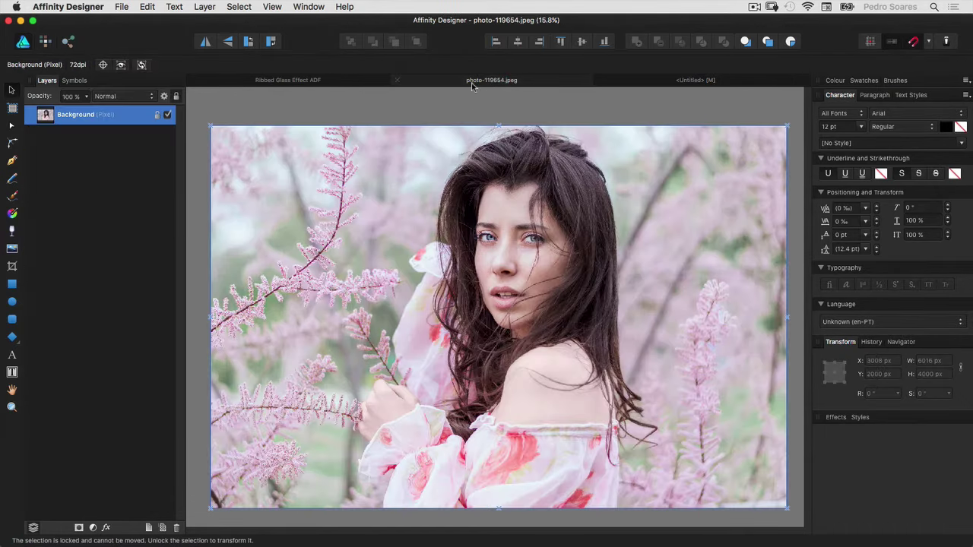
{"action": "left_click", "coordinate": [148, 6]}
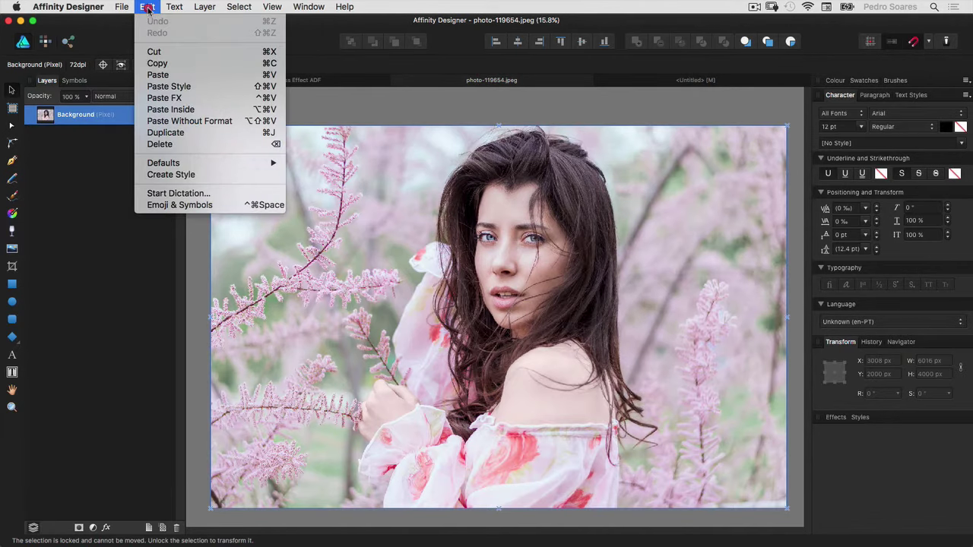
{"action": "left_click", "coordinate": [163, 63]}
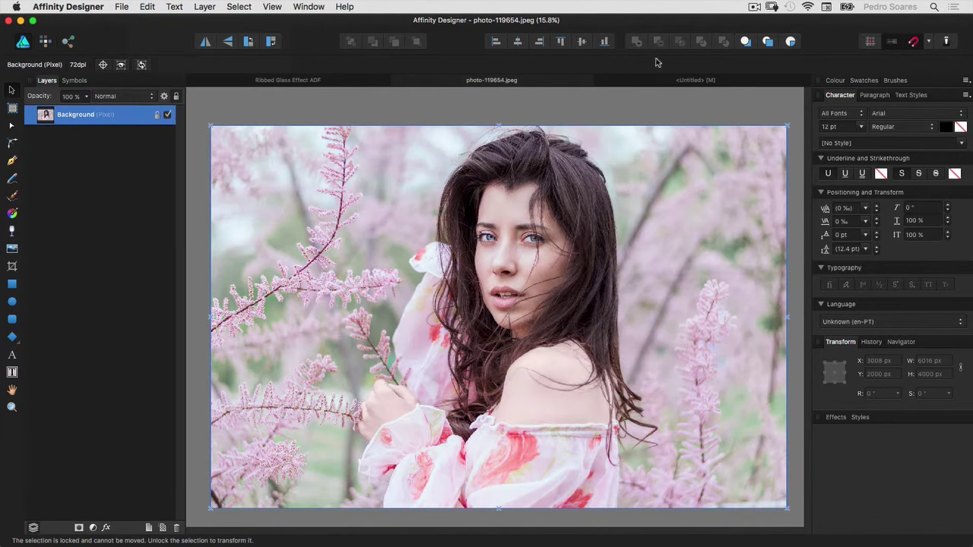
{"action": "left_click", "coordinate": [685, 80]}
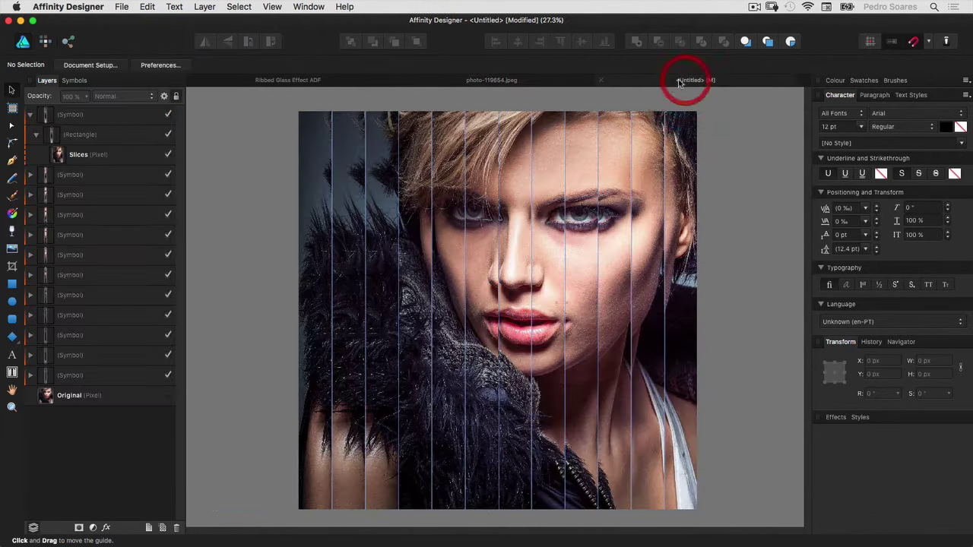
{"action": "left_click", "coordinate": [148, 7]}
{"action": "left_click", "coordinate": [158, 75]}
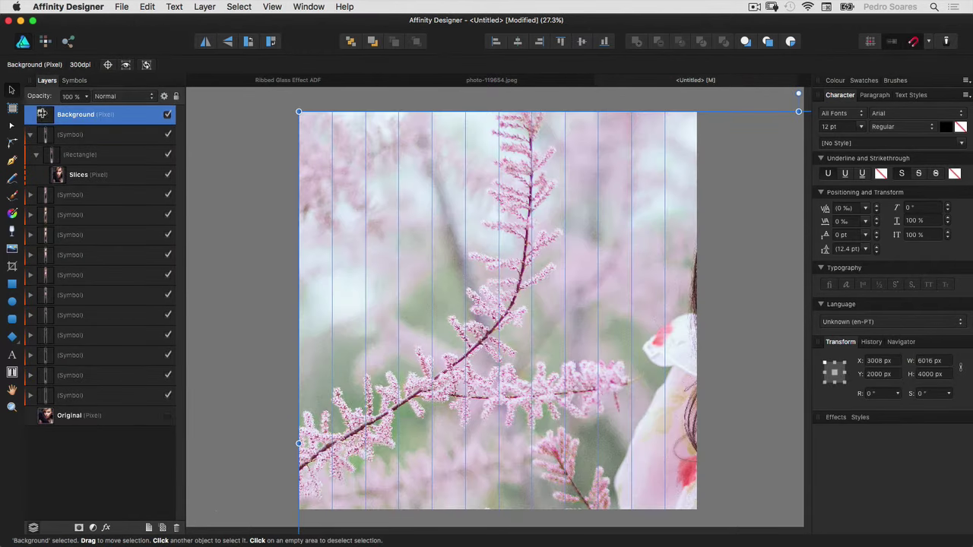
{"action": "left_click_drag", "start_coordinate": [43, 117], "coordinate": [66, 166]}
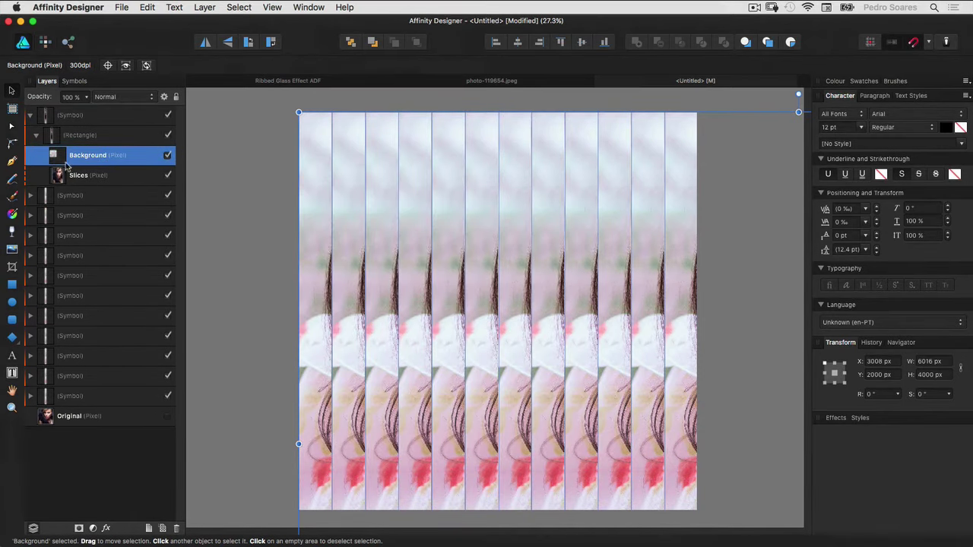
{"action": "mouse_move", "coordinate": [750, 375]}
{"action": "left_mouse_down"}
{"action": "mouse_move", "coordinate": [636, 334]}
{"action": "mouse_move", "coordinate": [661, 315]}
{"action": "mouse_move", "coordinate": [404, 355]}
{"action": "left_mouse_up"}
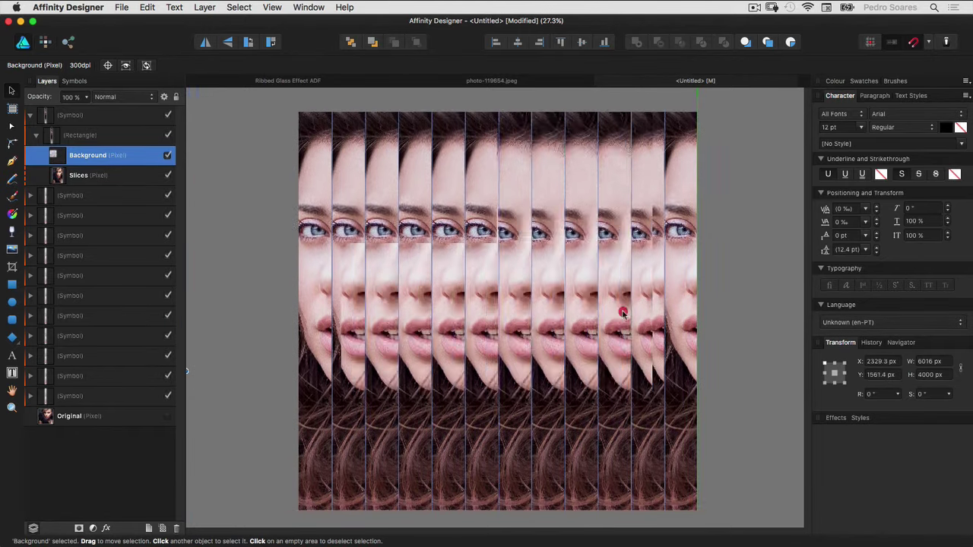
{"action": "mouse_move", "coordinate": [412, 353]}
{"action": "left_mouse_down"}
{"action": "mouse_move", "coordinate": [620, 373]}
{"action": "mouse_move", "coordinate": [663, 327]}
{"action": "left_mouse_up"}
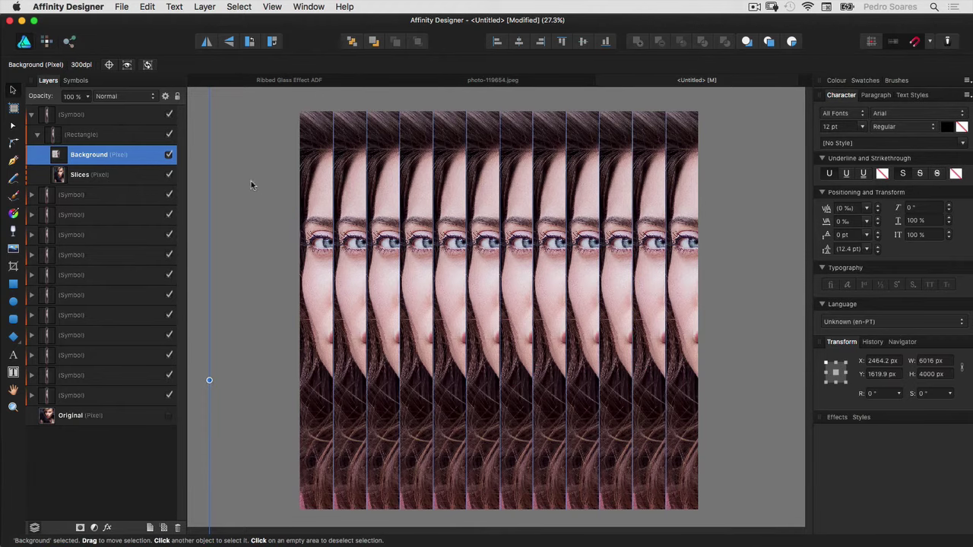
{"action": "key", "text": "Delete"}
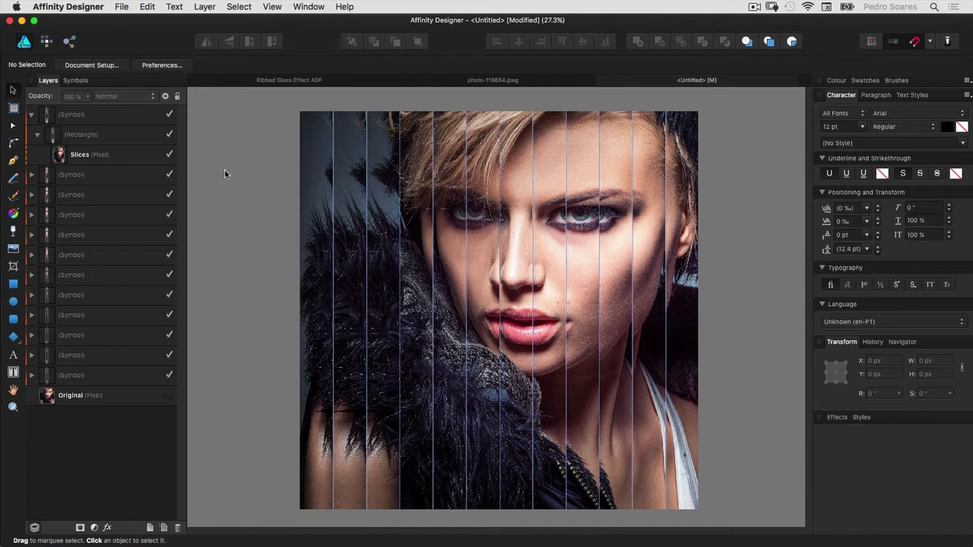
- Add a Gradient Map adjustment, delete its green middle stop and make the end stop white
{"action": "left_click", "coordinate": [202, 7]}
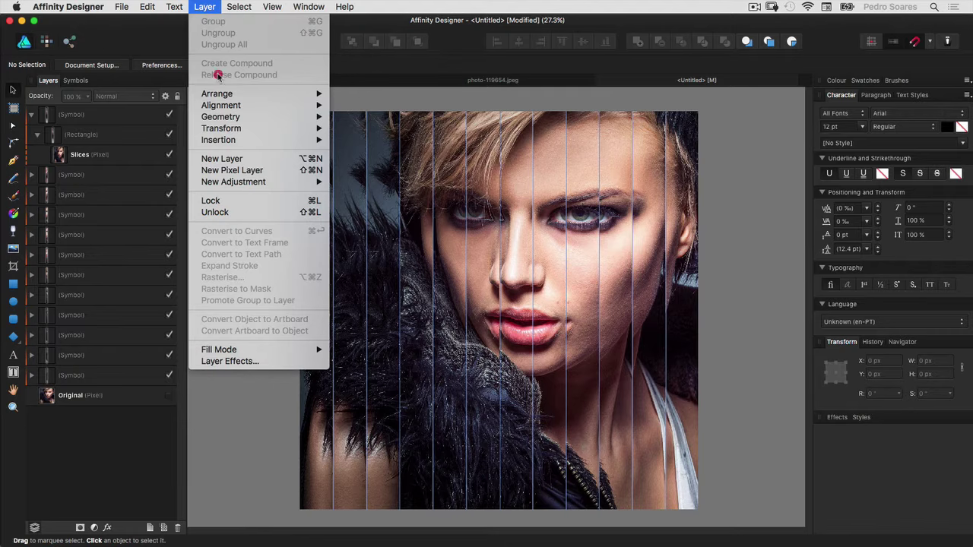
{"action": "mouse_move", "coordinate": [233, 181]}
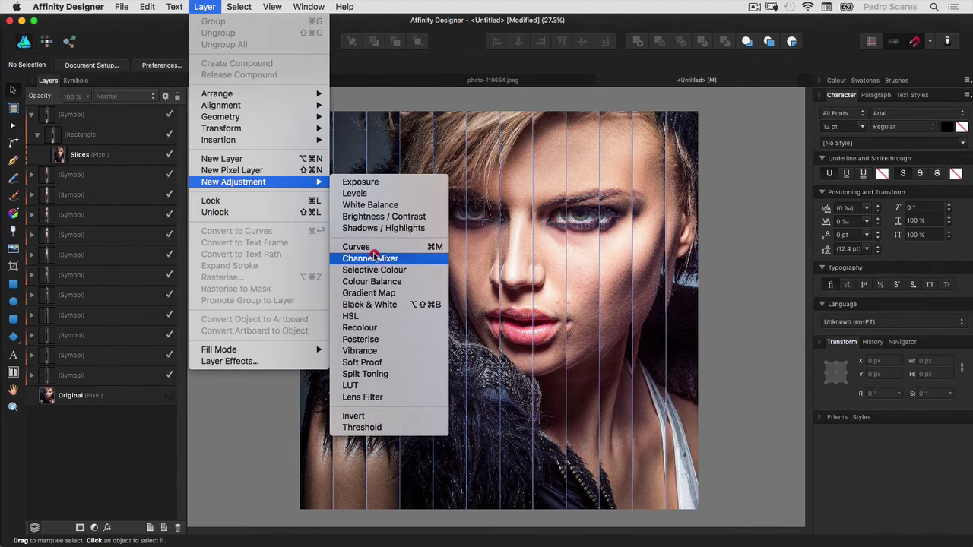
{"action": "left_click", "coordinate": [375, 293]}
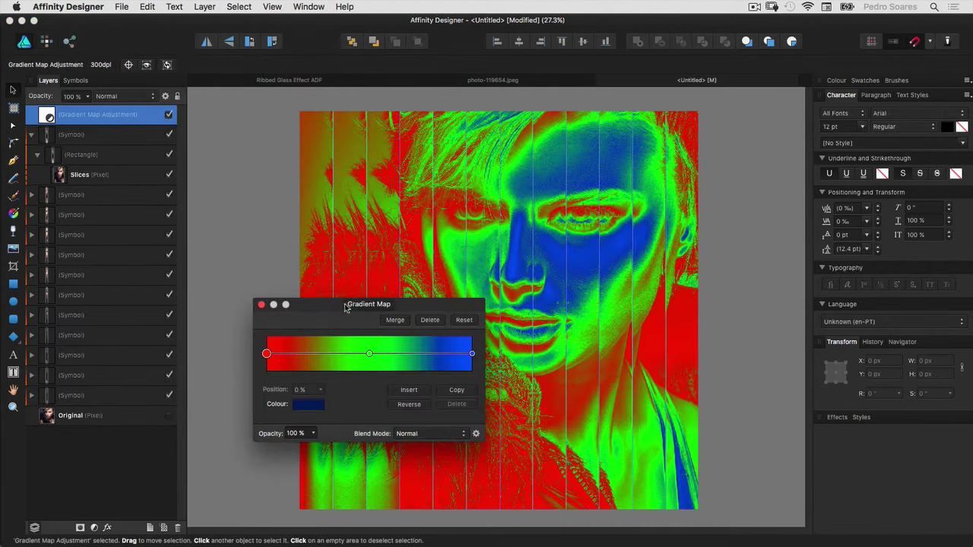
{"action": "left_click_drag", "start_coordinate": [346, 306], "coordinate": [289, 192]}
{"action": "left_click", "coordinate": [313, 241]}
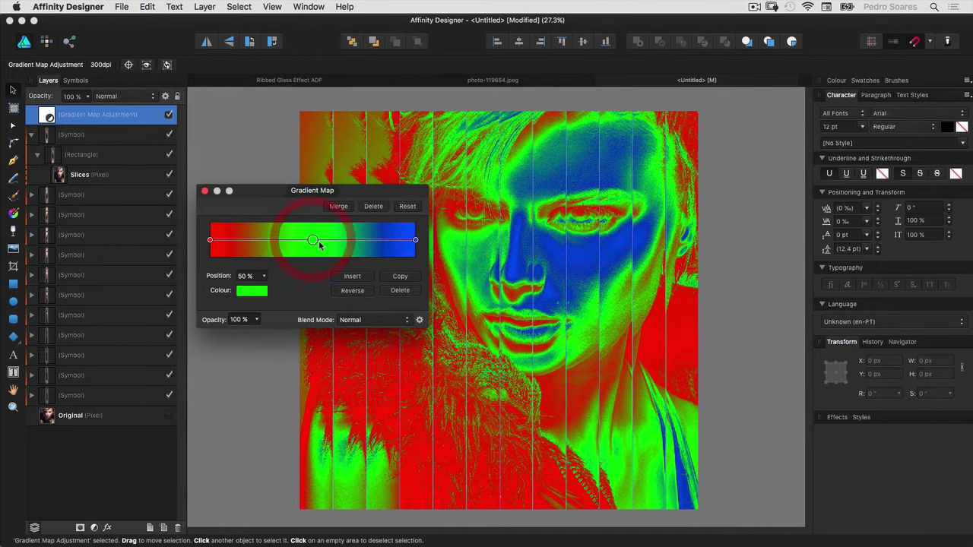
{"action": "left_click", "coordinate": [399, 290]}
{"action": "left_click", "coordinate": [415, 240]}
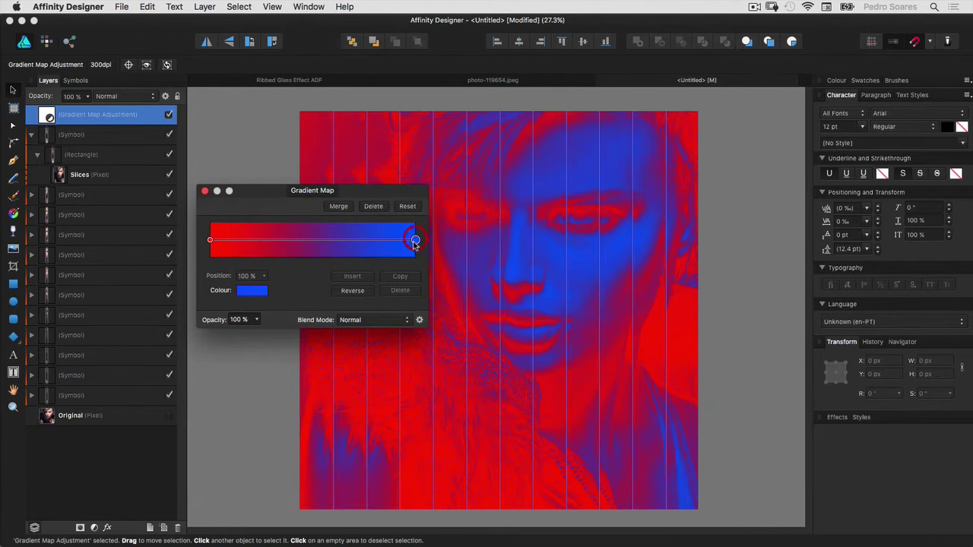
{"action": "left_click", "coordinate": [251, 290]}
{"action": "left_click_drag", "start_coordinate": [293, 368], "coordinate": [354, 392]}
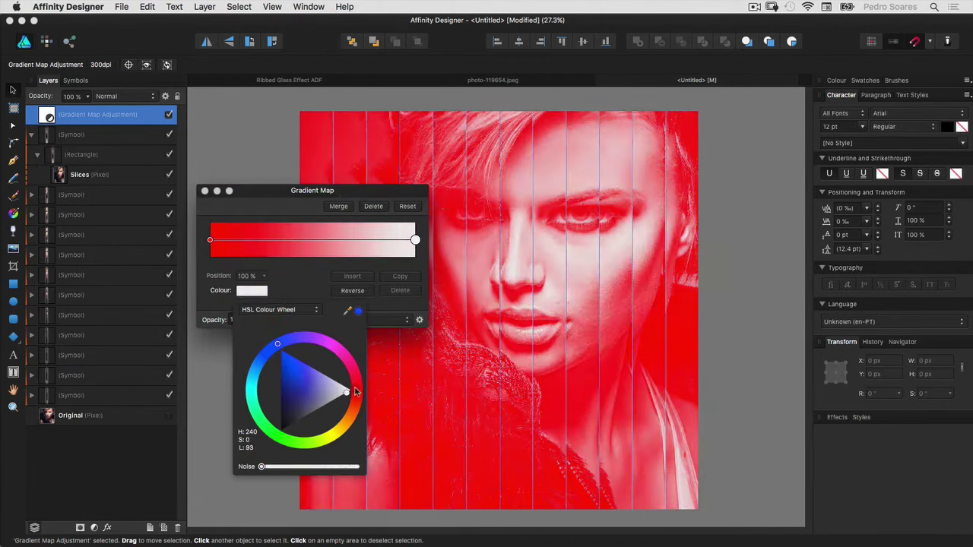
{"action": "left_click", "coordinate": [299, 271]}
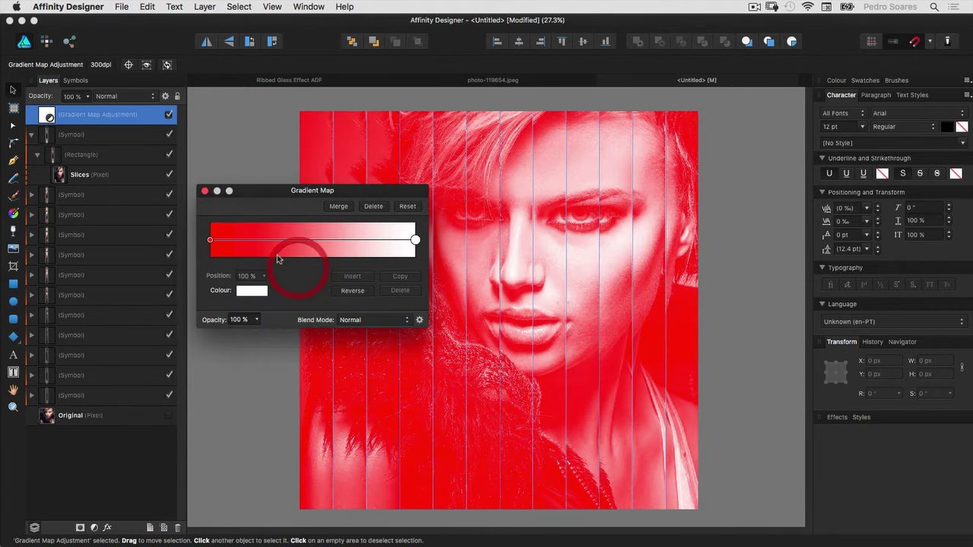
- Set the gradient's start stop to a dark navy blue
{"action": "left_click", "coordinate": [210, 240]}
{"action": "left_click", "coordinate": [252, 292]}
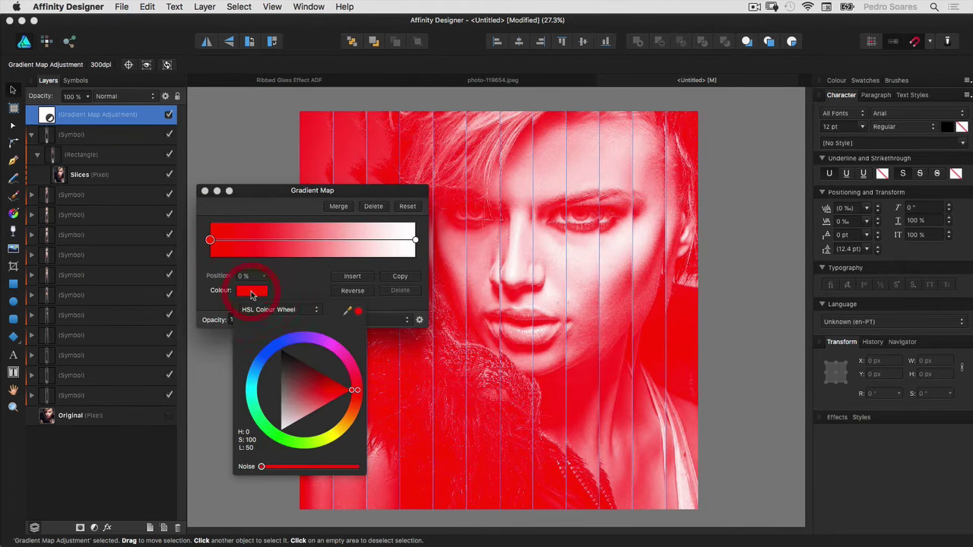
{"action": "left_click", "coordinate": [270, 348]}
{"action": "left_click", "coordinate": [279, 395]}
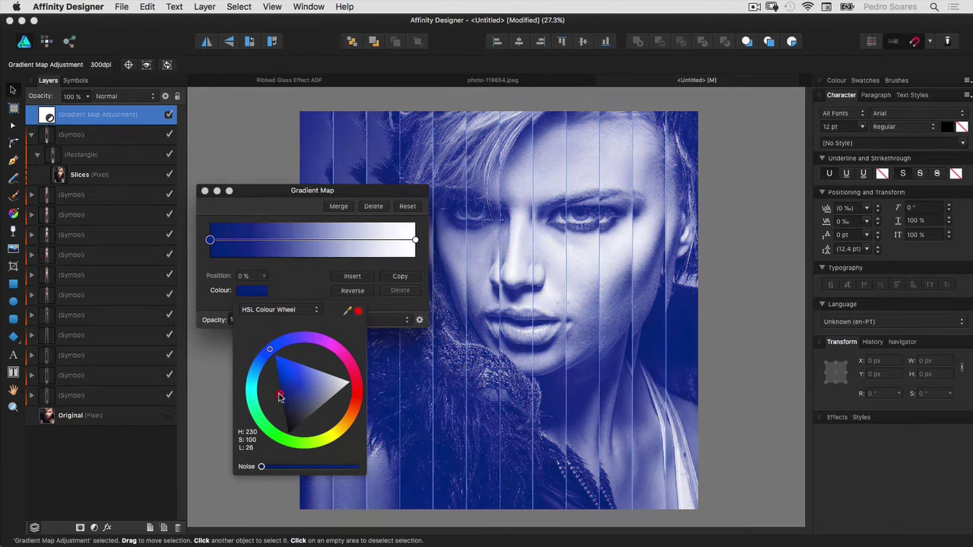
{"action": "left_click_drag", "start_coordinate": [278, 396], "coordinate": [277, 415]}
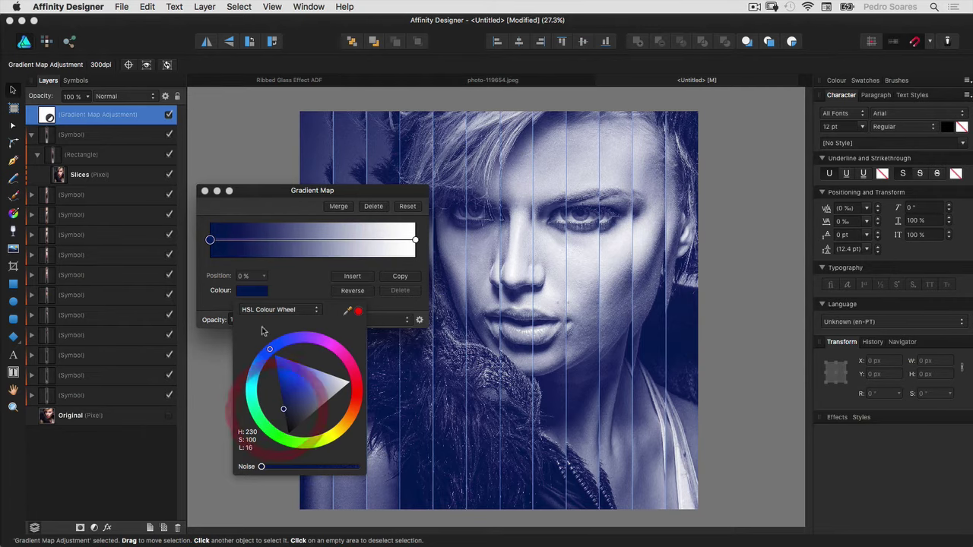
{"action": "left_click", "coordinate": [204, 192]}
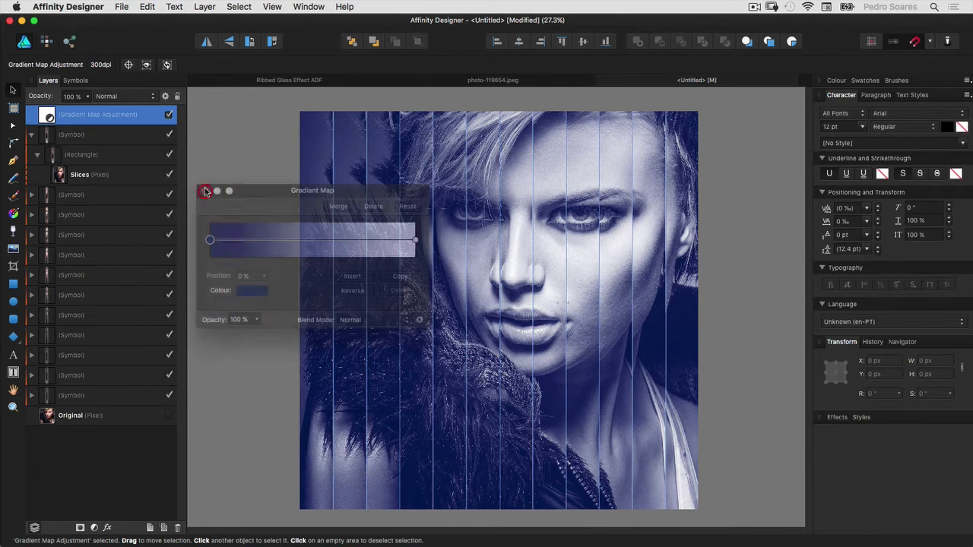
- Set the Gradient Map layer to Soft Light and toggle its visibility to compare
{"action": "left_click", "coordinate": [122, 96]}
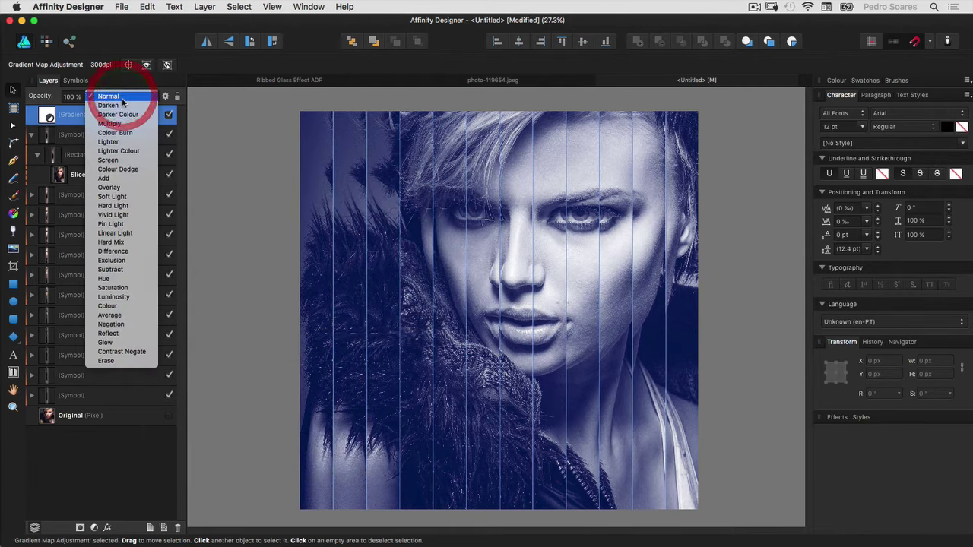
{"action": "left_click", "coordinate": [132, 197]}
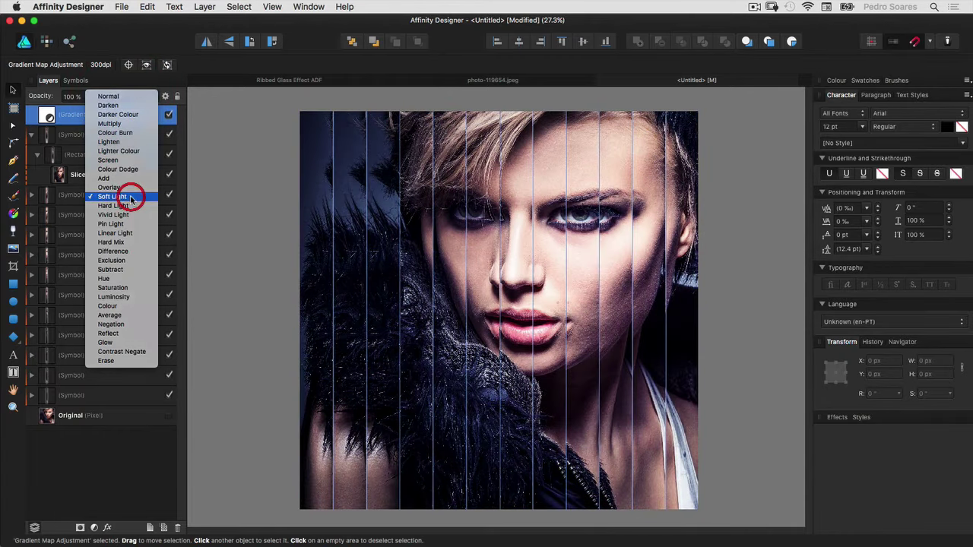
{"action": "left_click", "coordinate": [169, 115]}
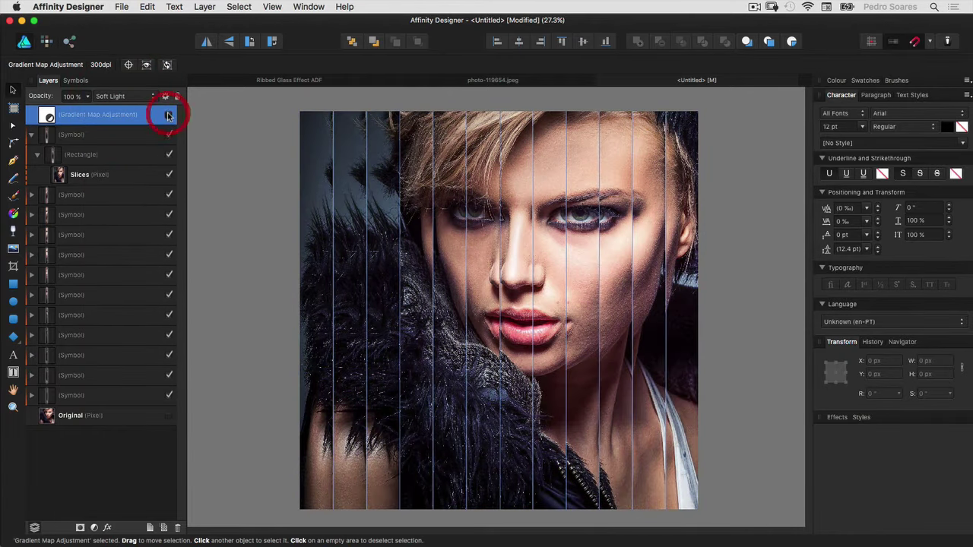
{"action": "left_click", "coordinate": [169, 115]}
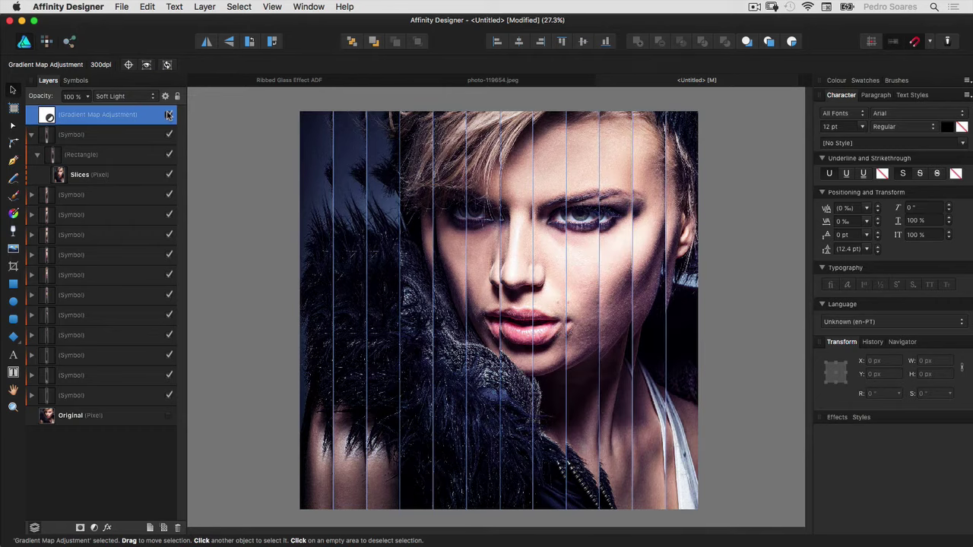
{"action": "left_click", "coordinate": [169, 114]}
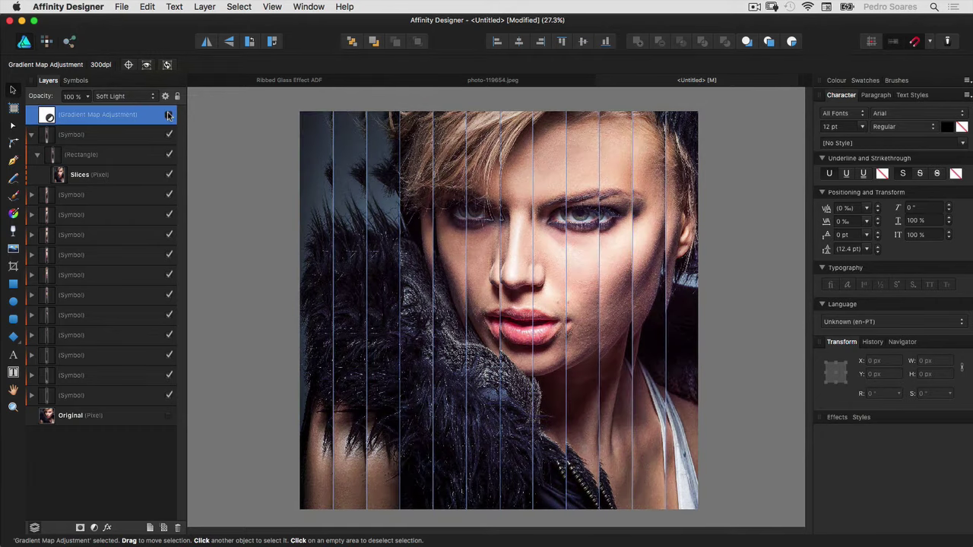
{"action": "left_click", "coordinate": [169, 114]}
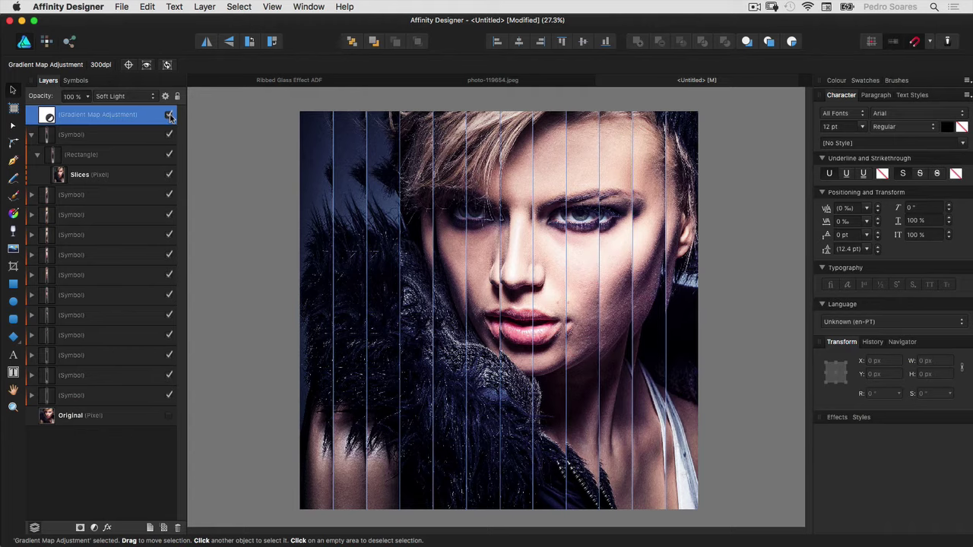
{"action": "left_click", "coordinate": [205, 7]}
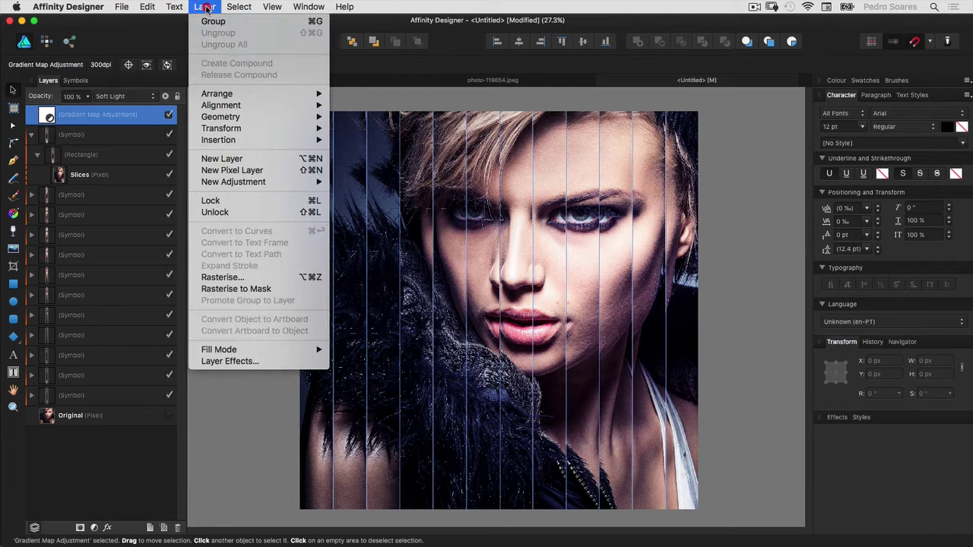
{"action": "mouse_move", "coordinate": [233, 182]}
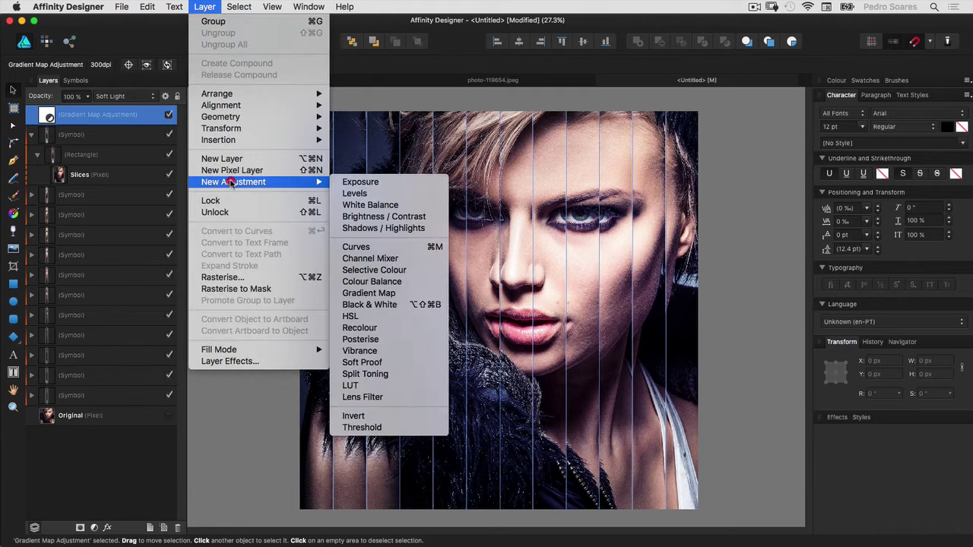
- Add a Black & White adjustment with Red 150% and Yellow 0%
{"action": "left_click", "coordinate": [358, 304]}
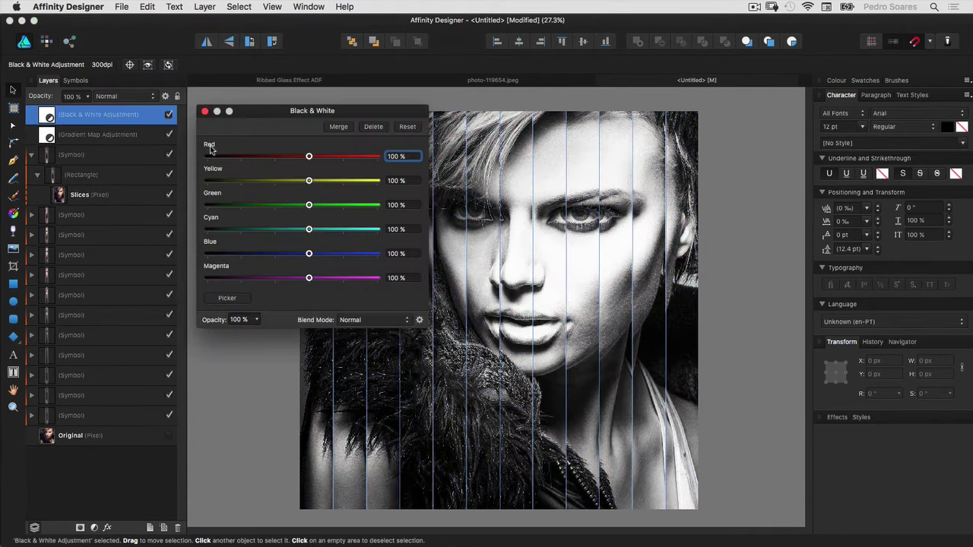
{"action": "double_click", "coordinate": [395, 156]}
{"action": "type", "text": "15"}
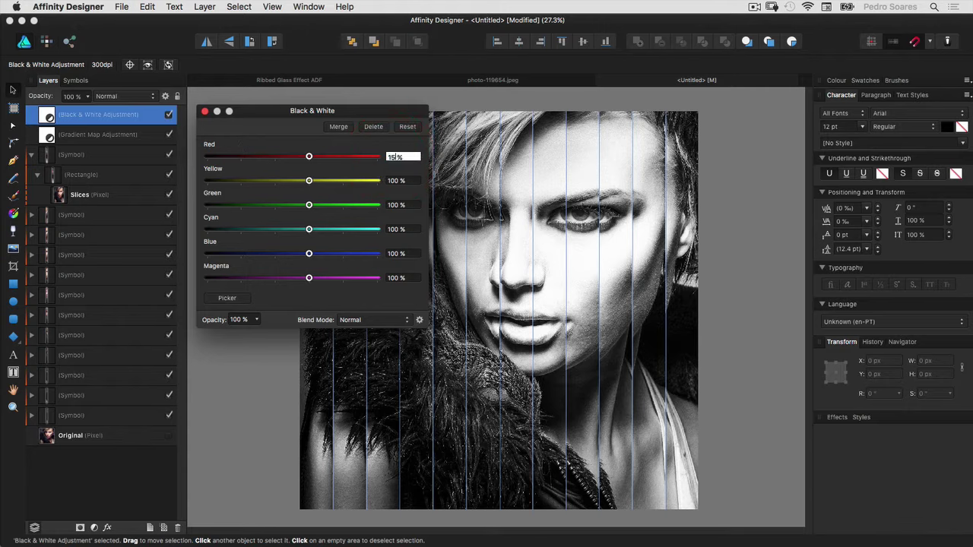
{"action": "key", "text": "Return"}
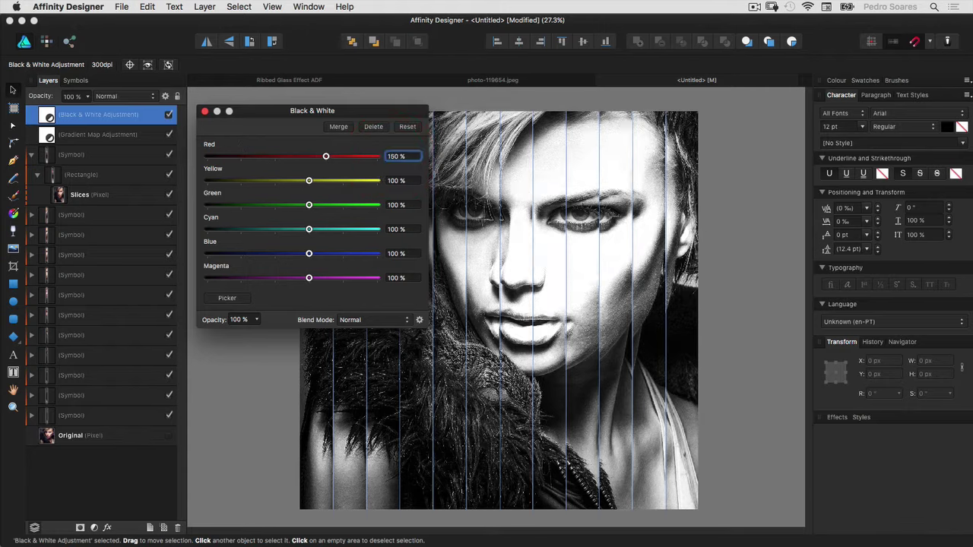
{"action": "key", "text": "Tab"}
{"action": "type", "text": "0"}
{"action": "key", "text": "Return"}
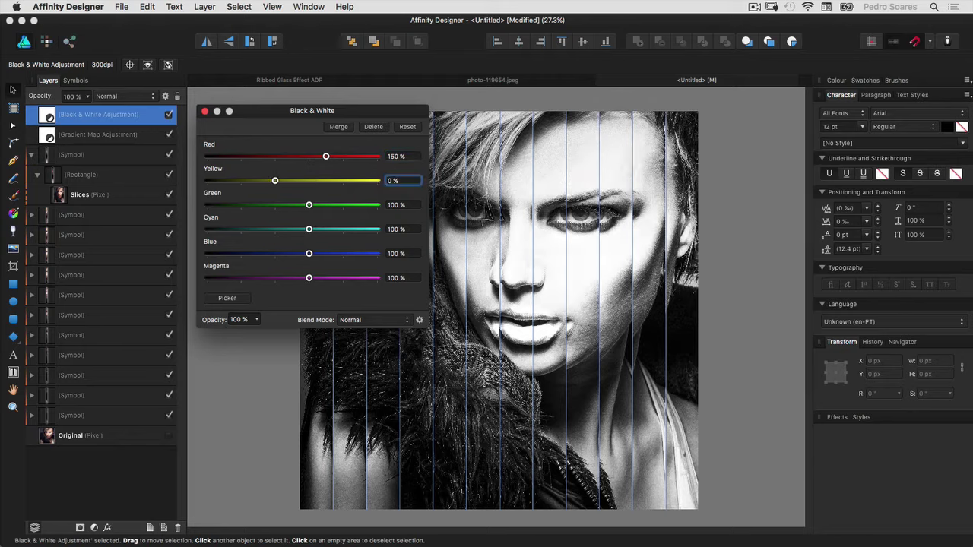
{"action": "key", "text": "Escape"}
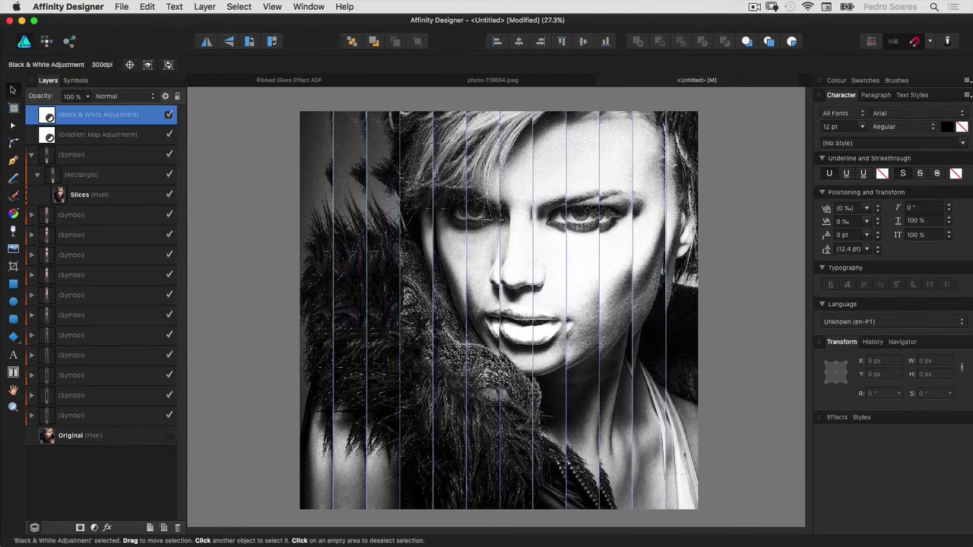
- Blend the Black & White adjustment as Luminosity at 70% opacity
{"action": "left_click", "coordinate": [121, 95]}
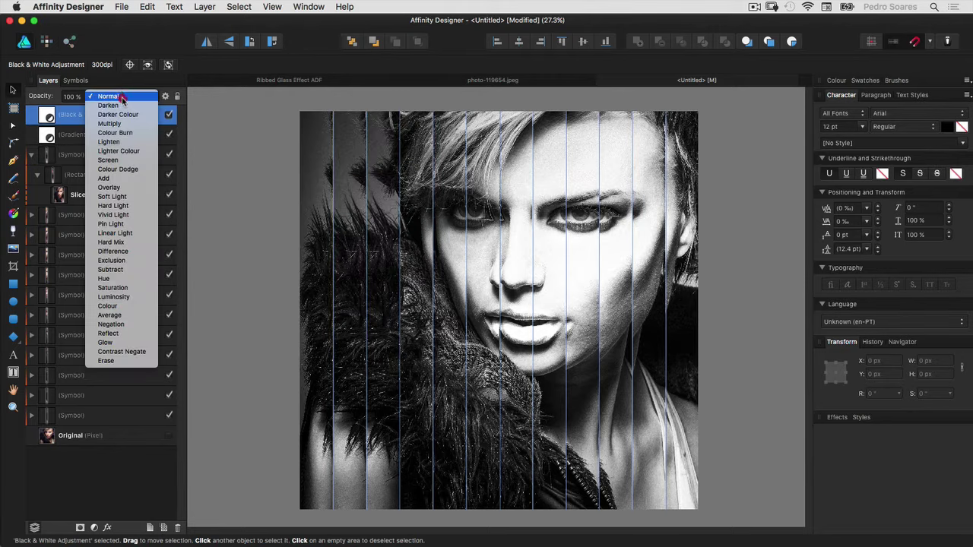
{"action": "left_click", "coordinate": [142, 296]}
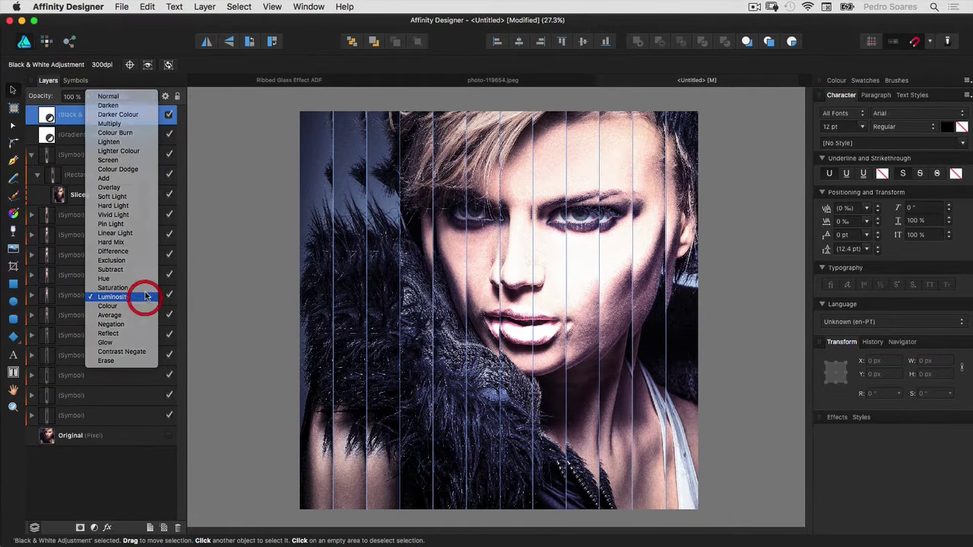
{"action": "left_click", "coordinate": [72, 96]}
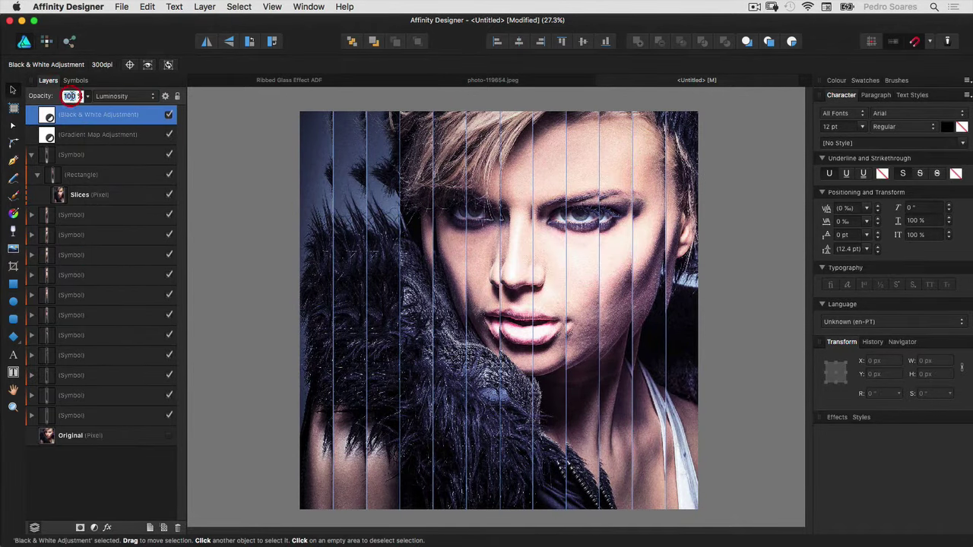
{"action": "type", "text": "7"}
{"action": "key", "text": "Return"}
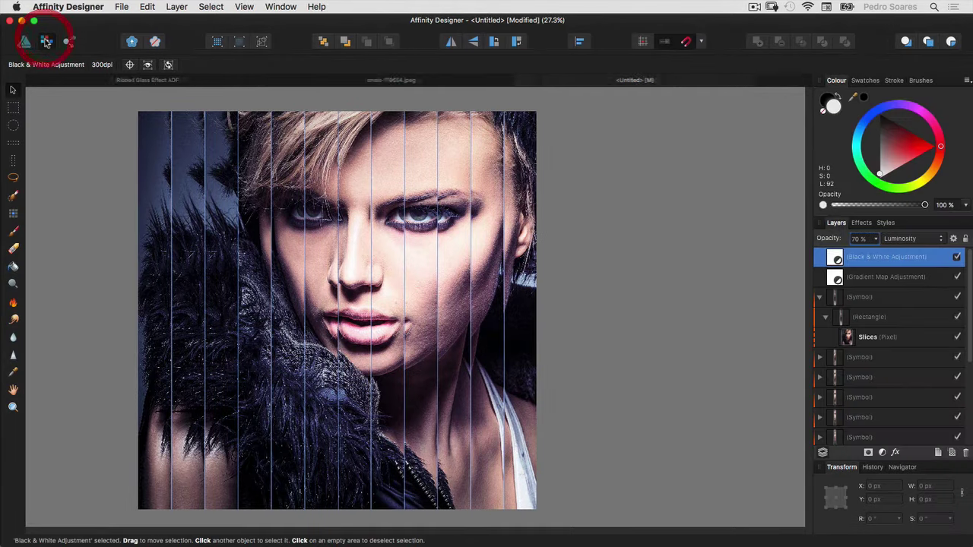
{"action": "left_click", "coordinate": [46, 41]}
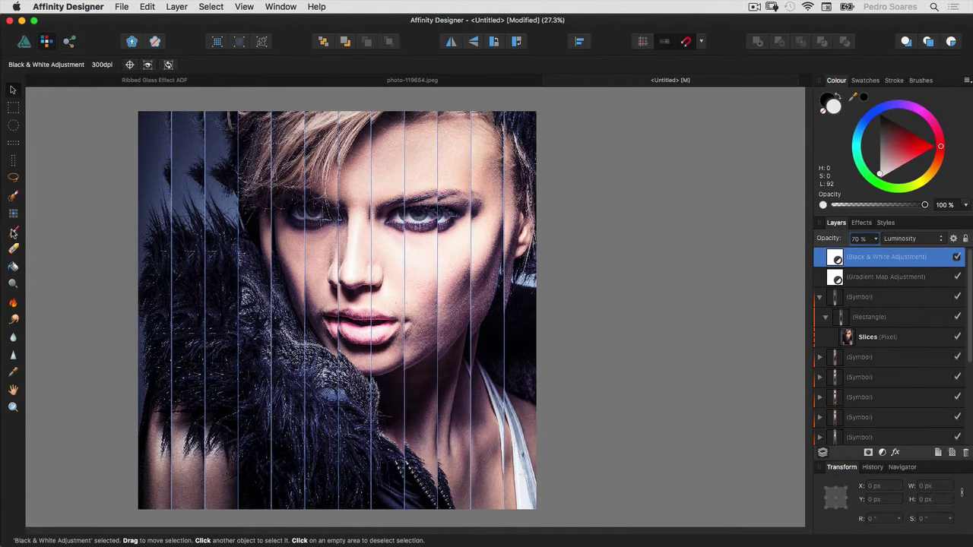
- Paint the lips out of the Black & White adjustment's mask with the Paint Brush
{"action": "left_click", "coordinate": [14, 232]}
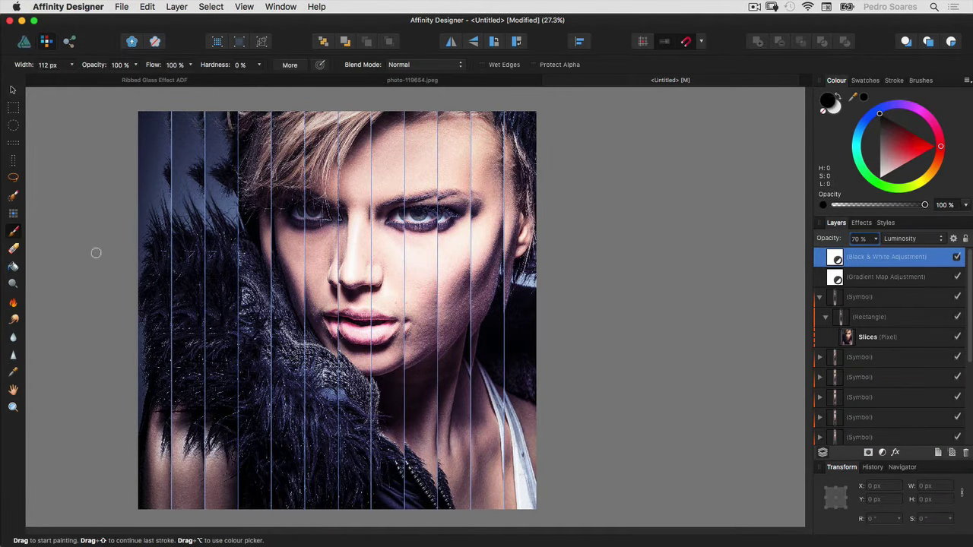
{"action": "mouse_move", "coordinate": [335, 316]}
{"action": "left_mouse_down"}
{"action": "mouse_move", "coordinate": [375, 313]}
{"action": "mouse_move", "coordinate": [358, 335]}
{"action": "mouse_move", "coordinate": [334, 314]}
{"action": "mouse_move", "coordinate": [394, 322]}
{"action": "mouse_move", "coordinate": [377, 334]}
{"action": "left_mouse_up"}
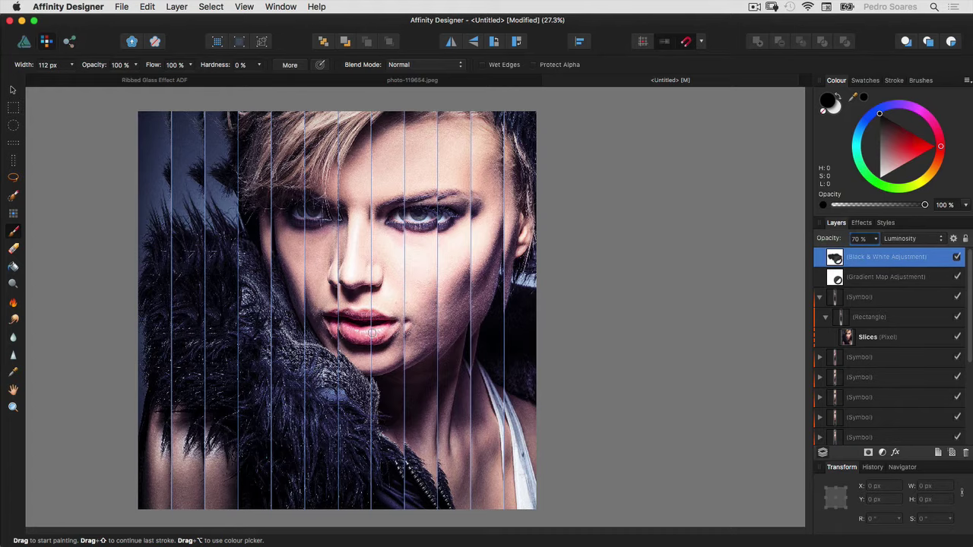
{"action": "left_click", "coordinate": [25, 44]}
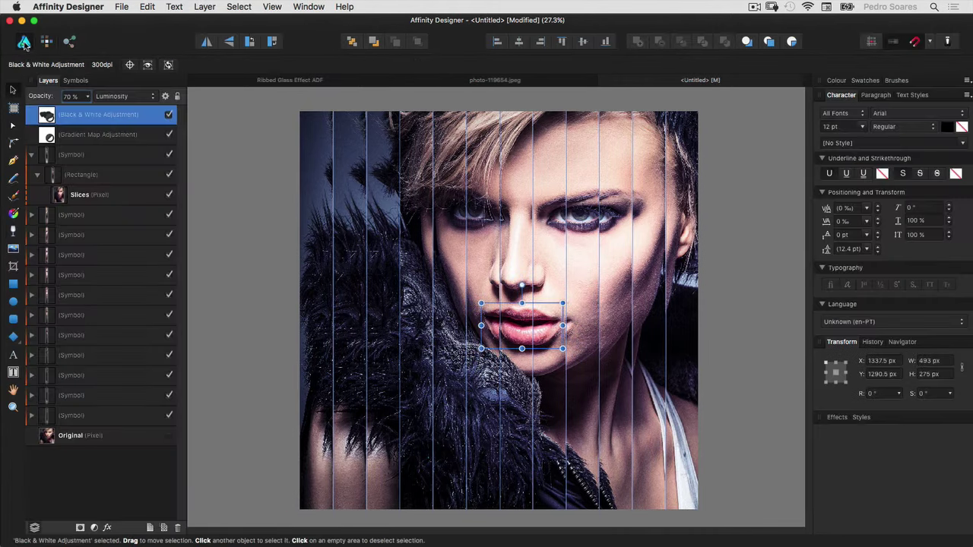
- Group all layers from Black & White down to Original into a group named Slices
{"action": "left_click", "coordinate": [196, 184]}
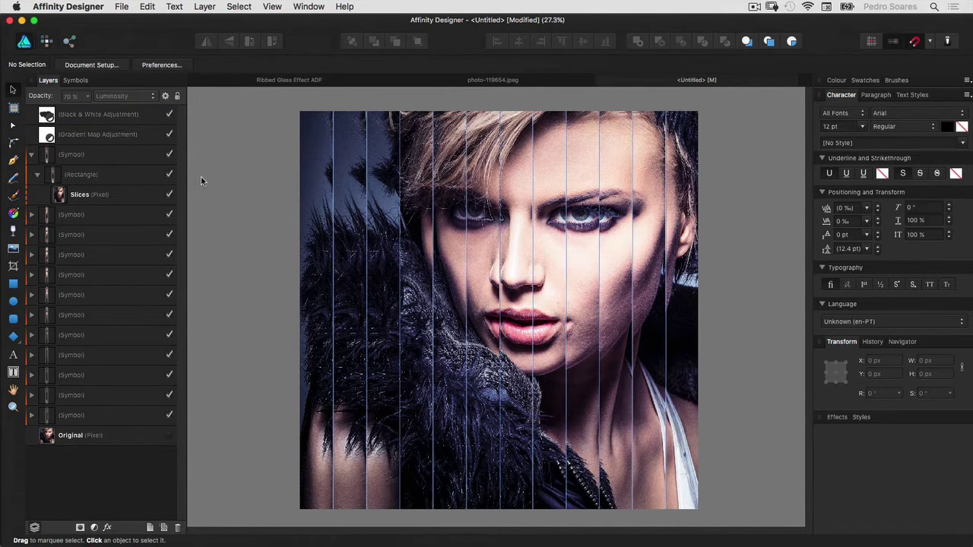
{"action": "left_click", "coordinate": [114, 114]}
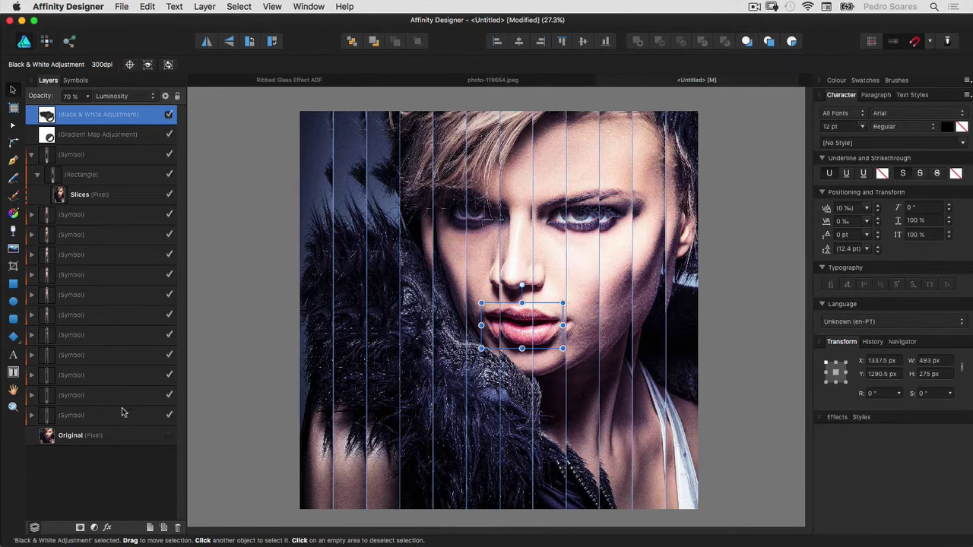
{"action": "left_click", "coordinate": [122, 435], "text": "shift"}
{"action": "key", "text": "super+g"}
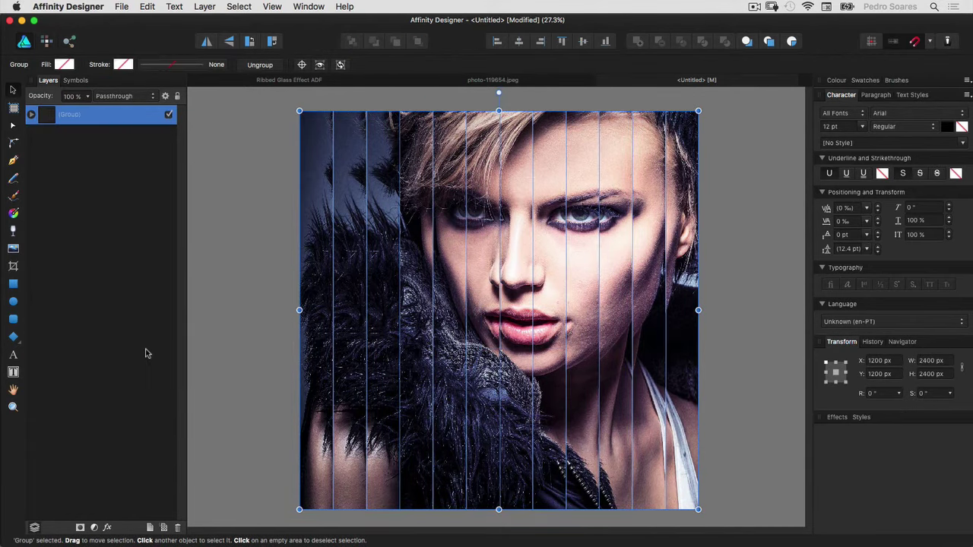
{"action": "double_click", "coordinate": [71, 114]}
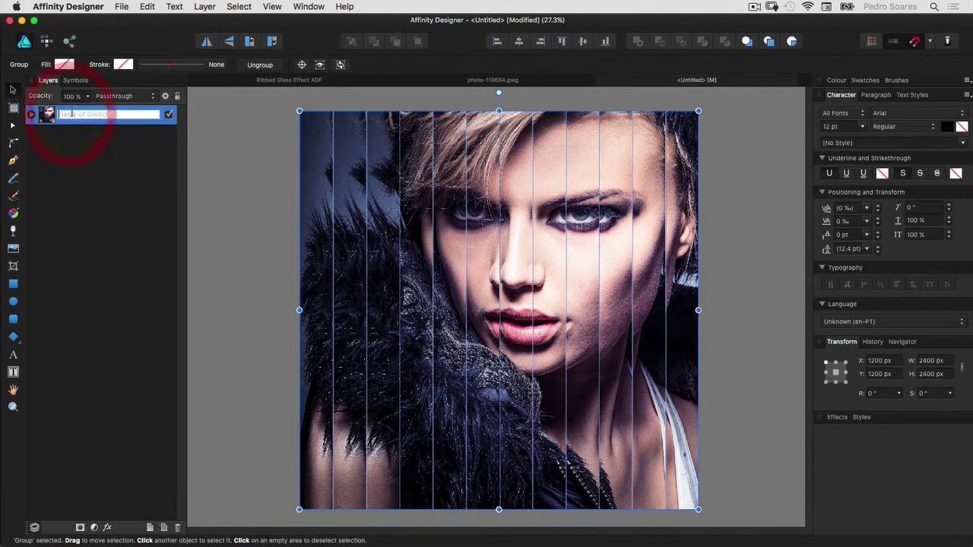
{"action": "type", "text": "Slices"}
{"action": "key", "text": "Return"}
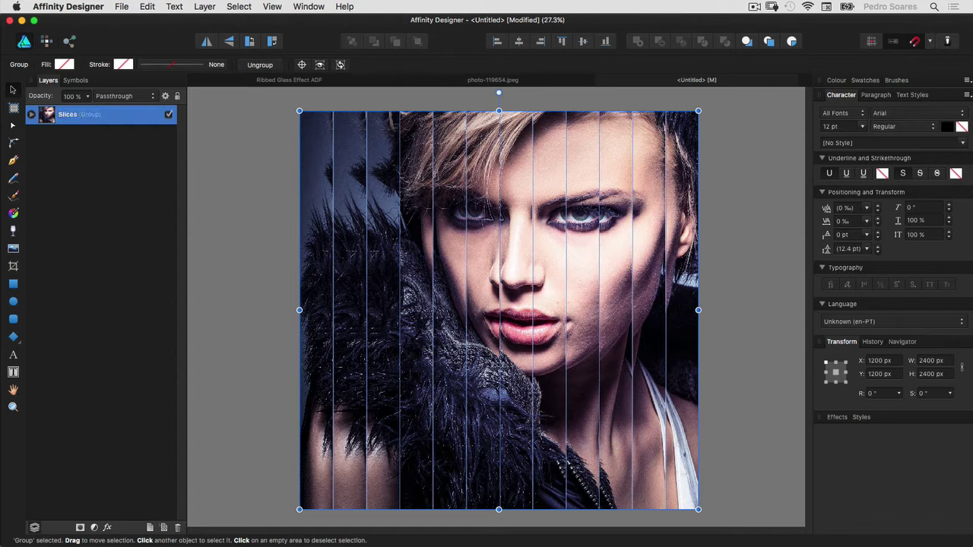
{"action": "left_click", "coordinate": [257, 249]}
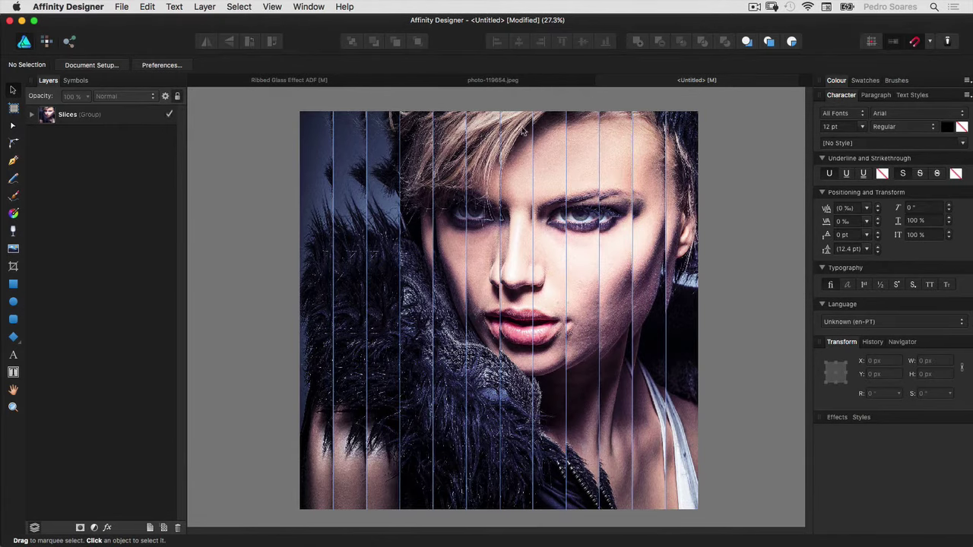
- Close the Untitled document without saving and close photo-119654.jpeg
{"action": "left_click", "coordinate": [601, 81]}
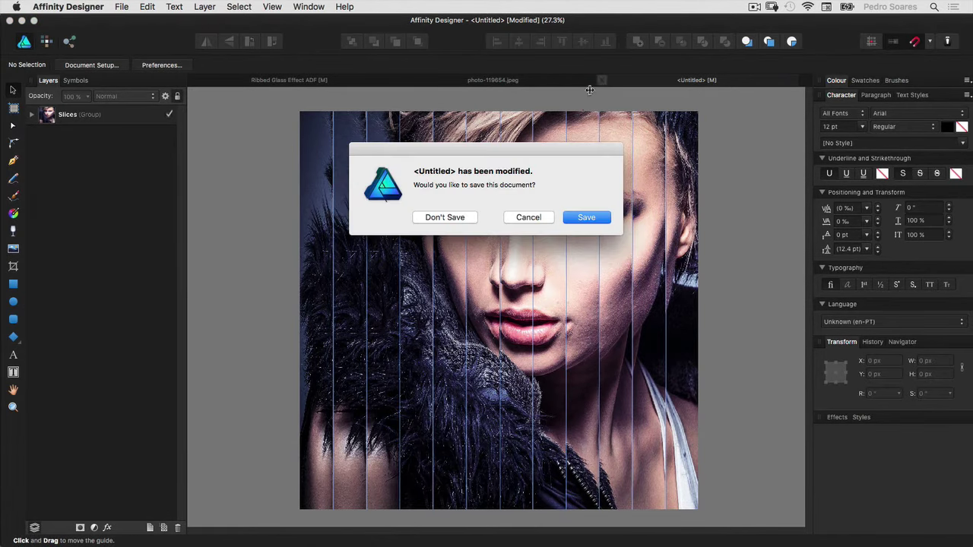
{"action": "left_click", "coordinate": [454, 218]}
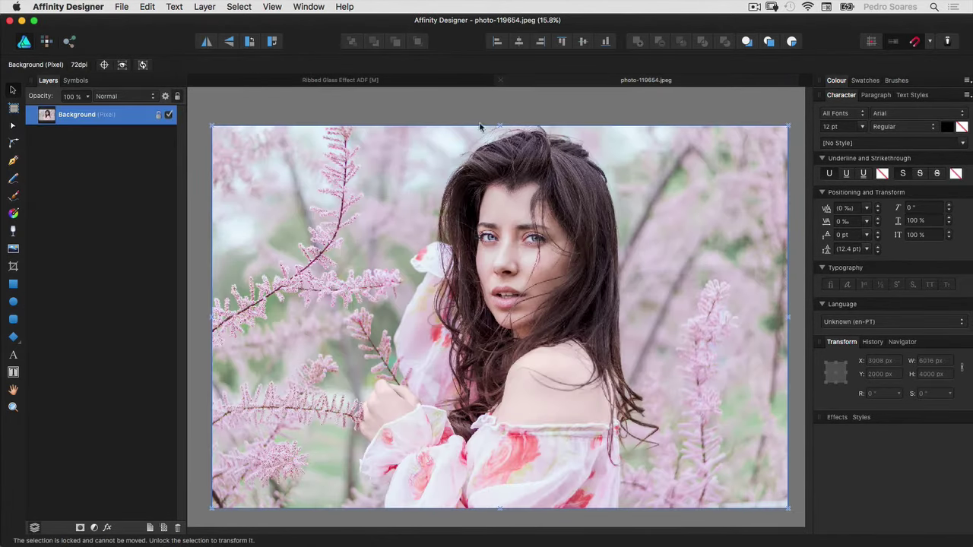
{"action": "left_click", "coordinate": [502, 81]}
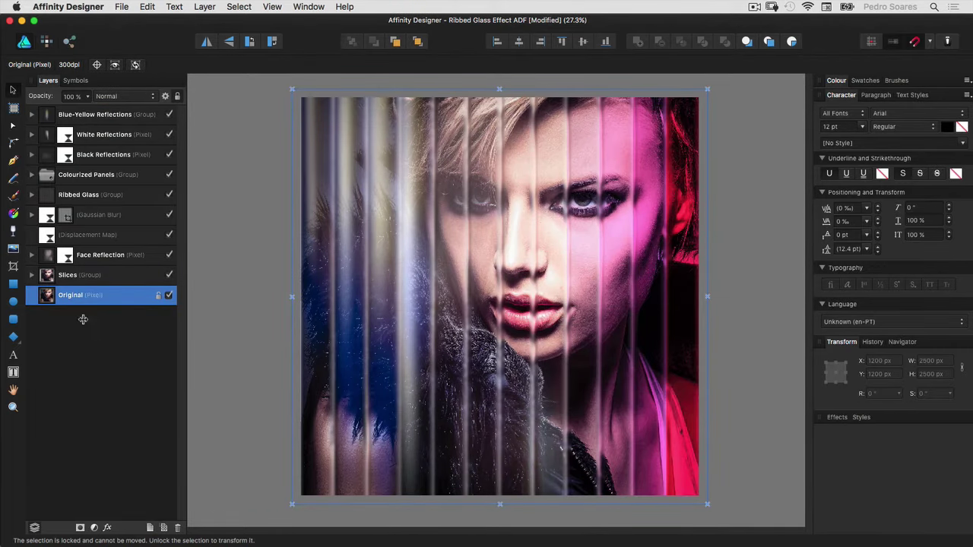
- Select the Slices group and send the design to Affinity Photo with Edit in Photo
{"action": "left_click", "coordinate": [73, 278]}
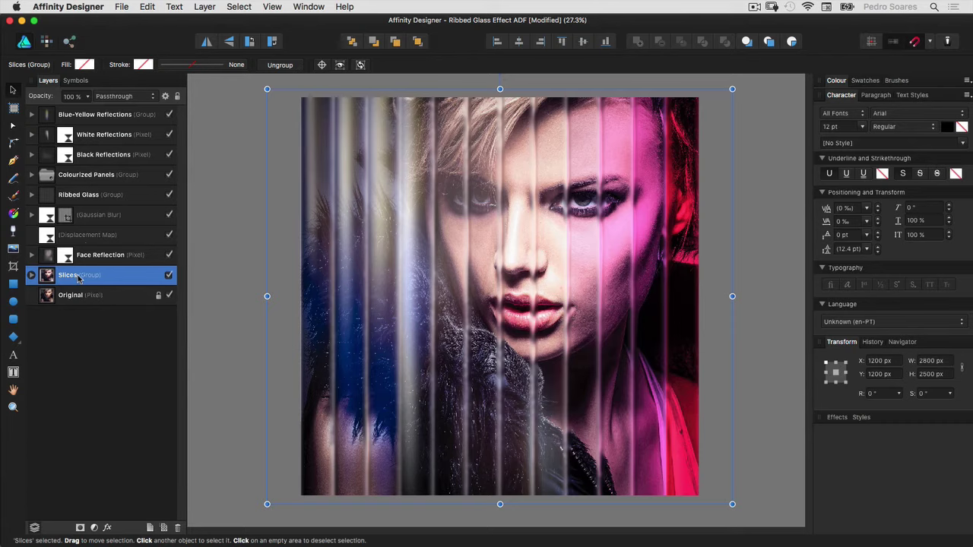
{"action": "left_click", "coordinate": [128, 7]}
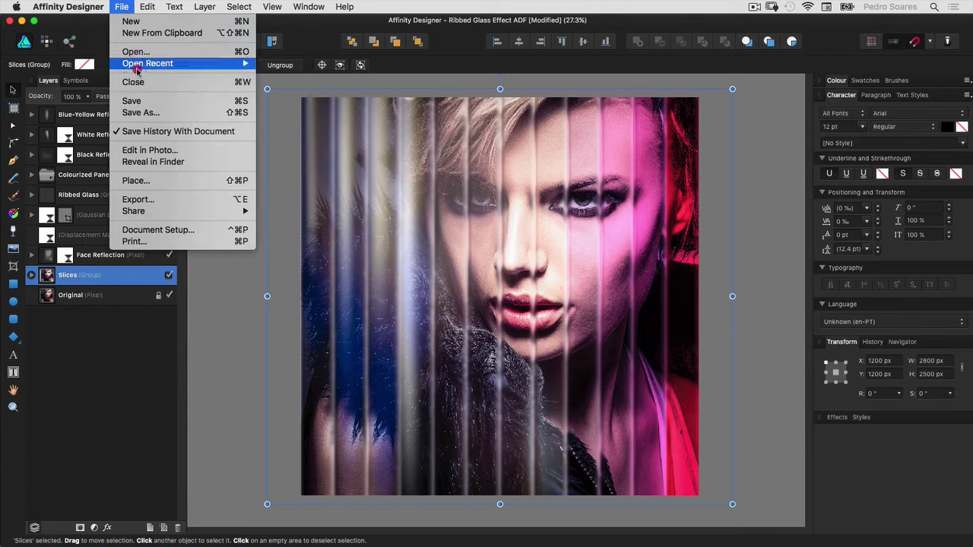
{"action": "left_click", "coordinate": [148, 149]}
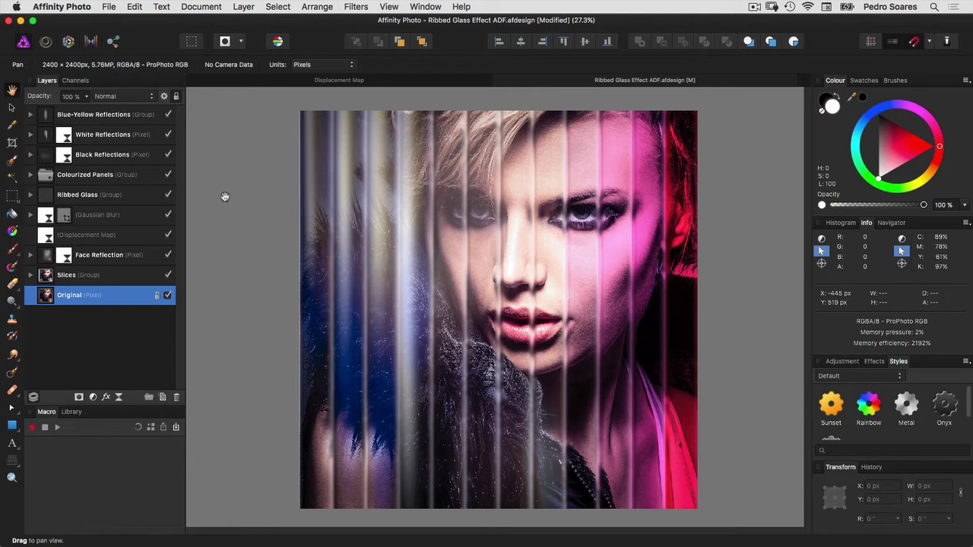
- Group the Face Reflection through Blue-Yellow Reflections layers and hide the new group
{"action": "left_click", "coordinate": [108, 256]}
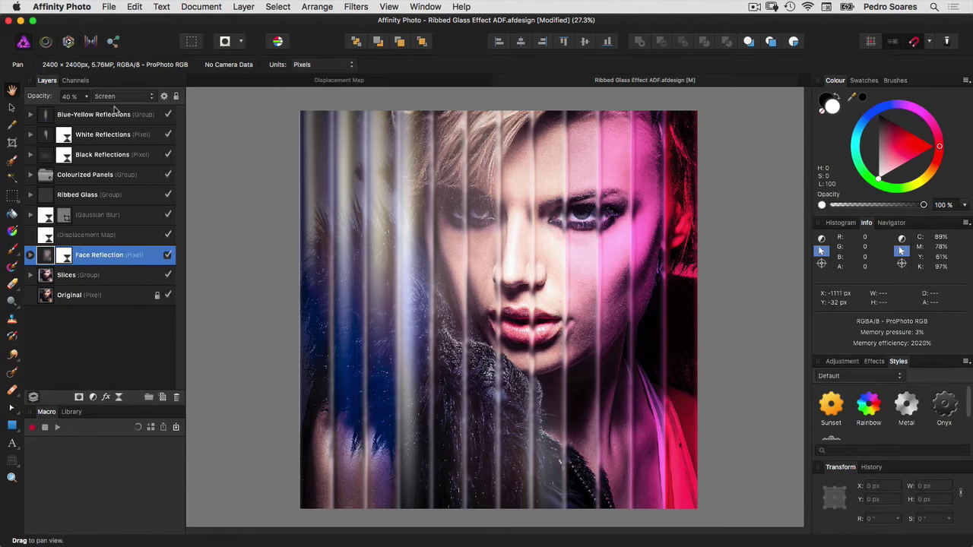
{"action": "left_click", "coordinate": [114, 114], "text": "shift"}
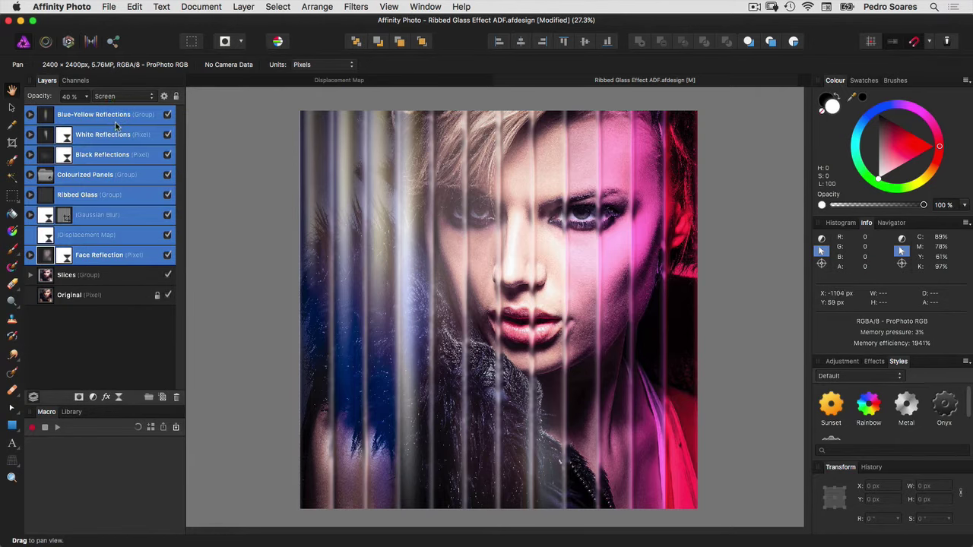
{"action": "left_click", "coordinate": [149, 396]}
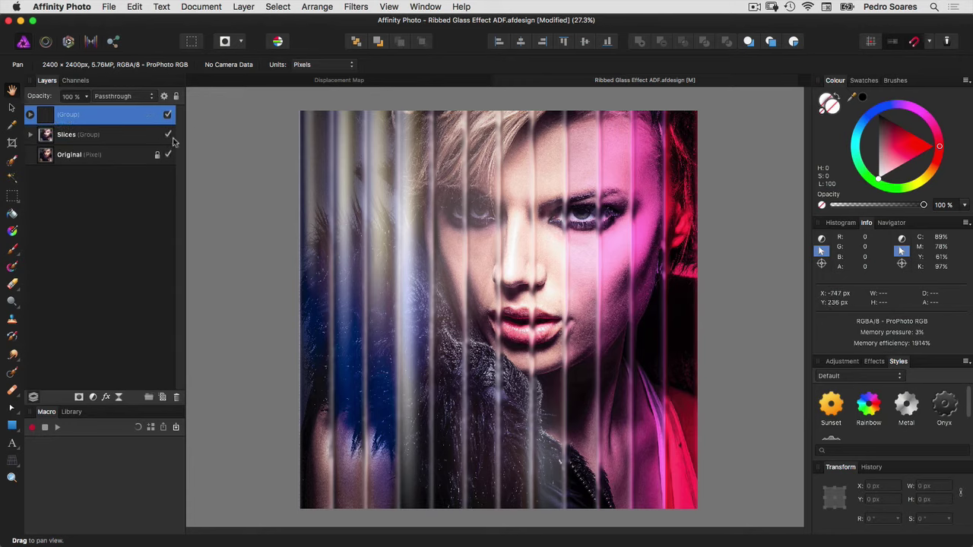
{"action": "left_click", "coordinate": [167, 115]}
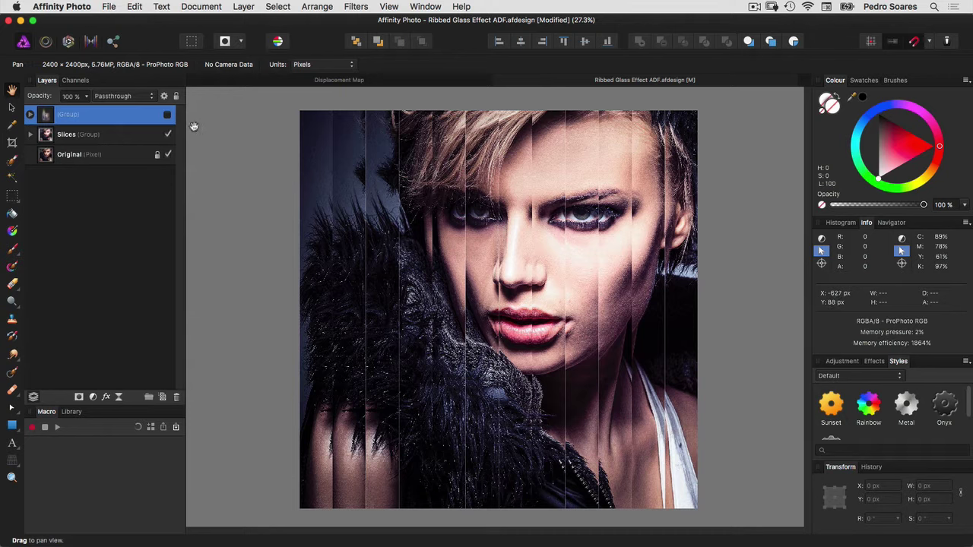
{"action": "left_click", "coordinate": [156, 186]}
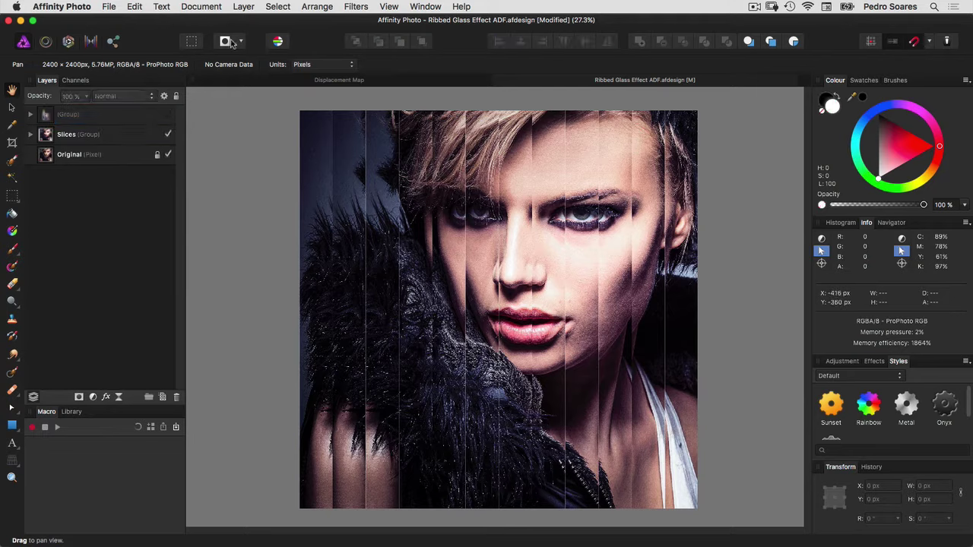
{"action": "left_click", "coordinate": [243, 6]}
{"action": "mouse_move", "coordinate": [280, 121]}
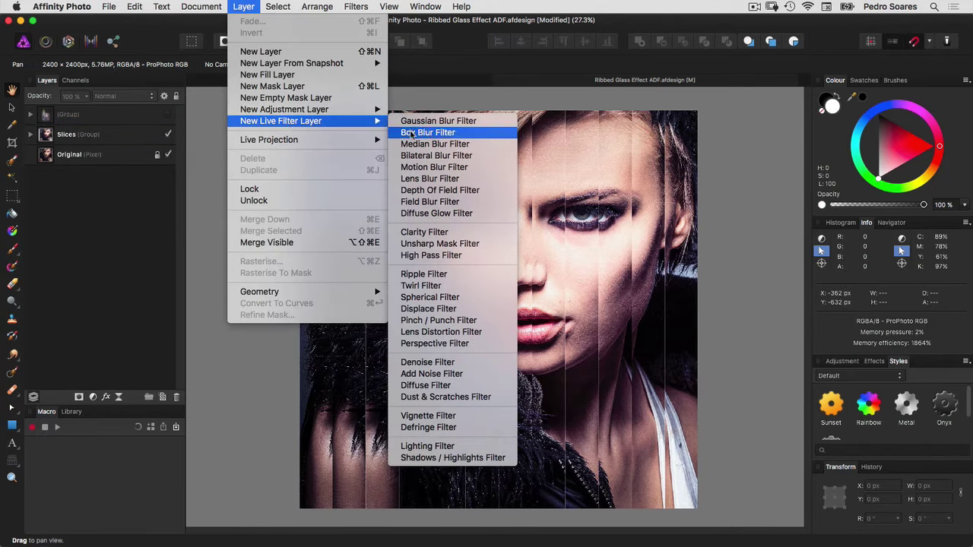
- Add a Displace live filter layer, then view the Displacement Map document
{"action": "left_click", "coordinate": [428, 309]}
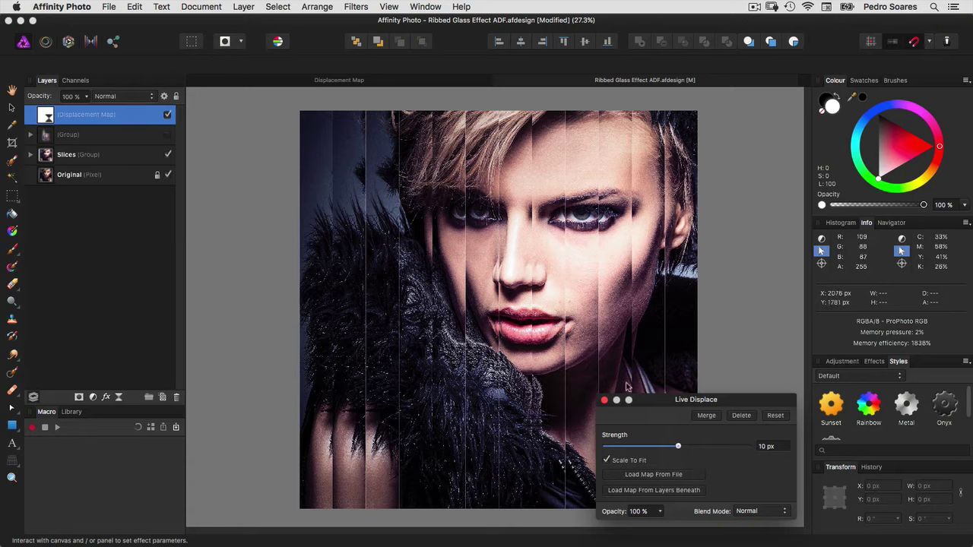
{"action": "left_click", "coordinate": [356, 80]}
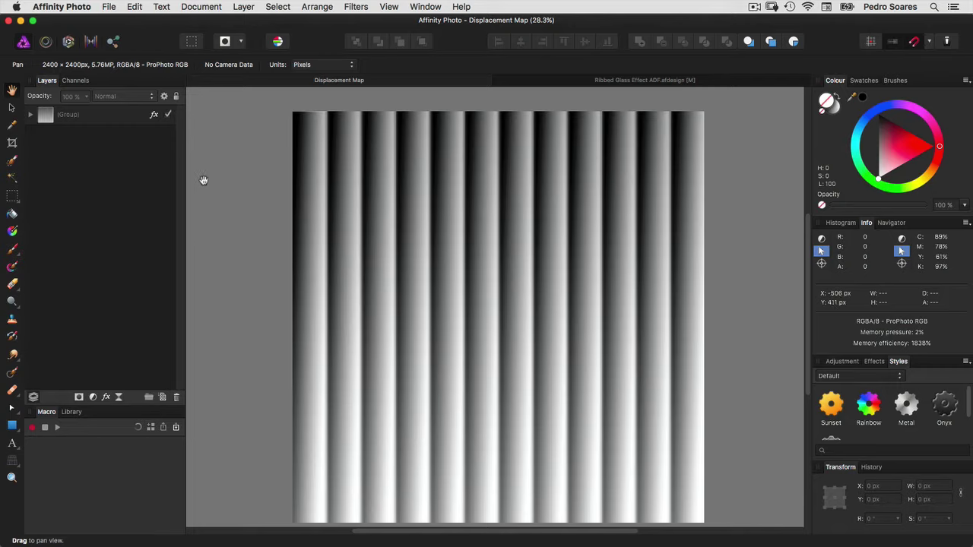
- Expand the stripe group and draw a new rectangle over the strips with the Rectangle Tool
{"action": "left_click", "coordinate": [31, 115]}
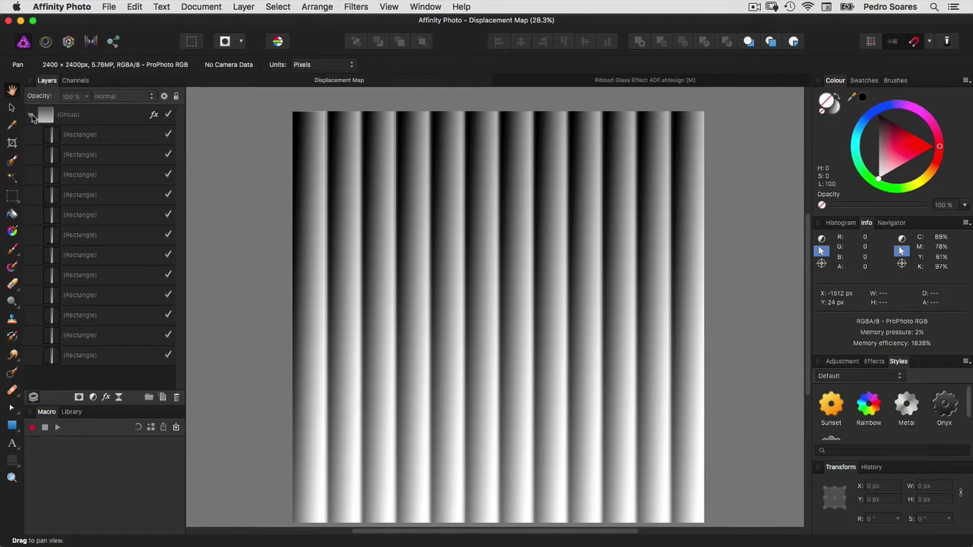
{"action": "left_click", "coordinate": [33, 117]}
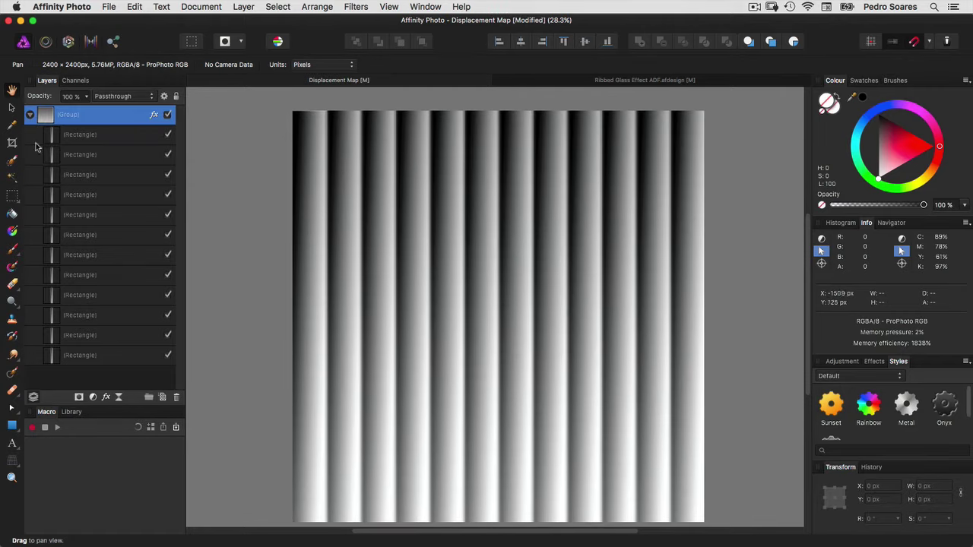
{"action": "left_click", "coordinate": [14, 427]}
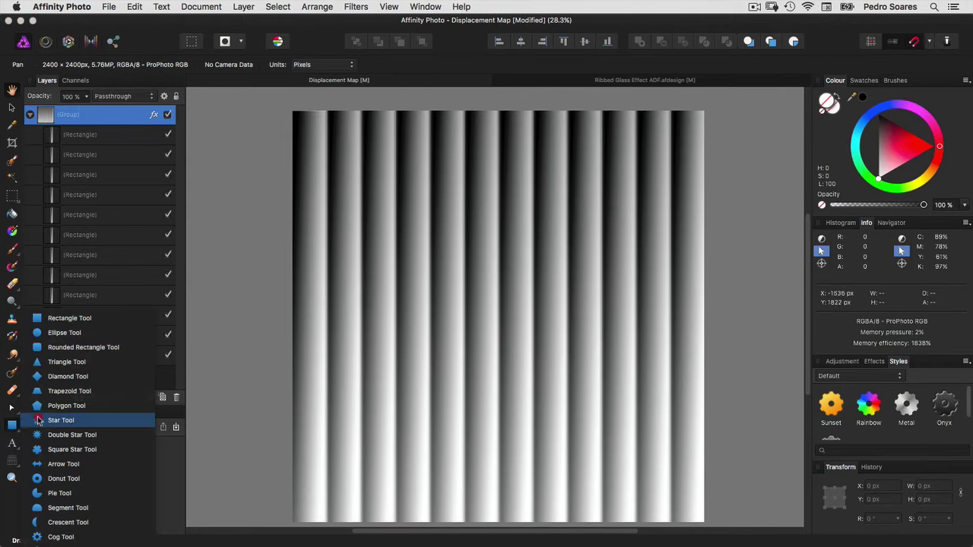
{"action": "left_click", "coordinate": [63, 316]}
{"action": "left_click_drag", "start_coordinate": [338, 197], "coordinate": [437, 376]}
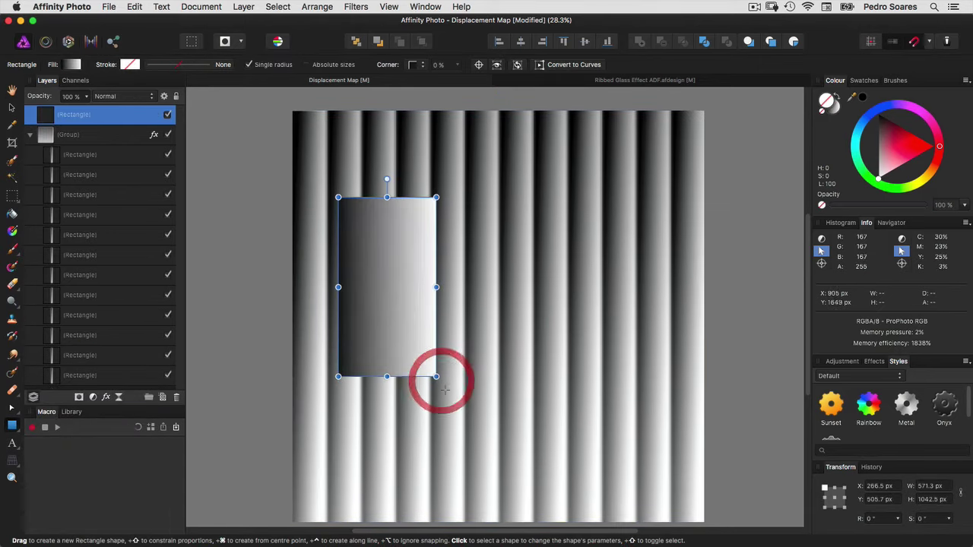
- Size the rectangle to 200 × 2400 px and snap it to the canvas top-left corner
{"action": "left_click", "coordinate": [927, 485]}
{"action": "type", "text": "200"}
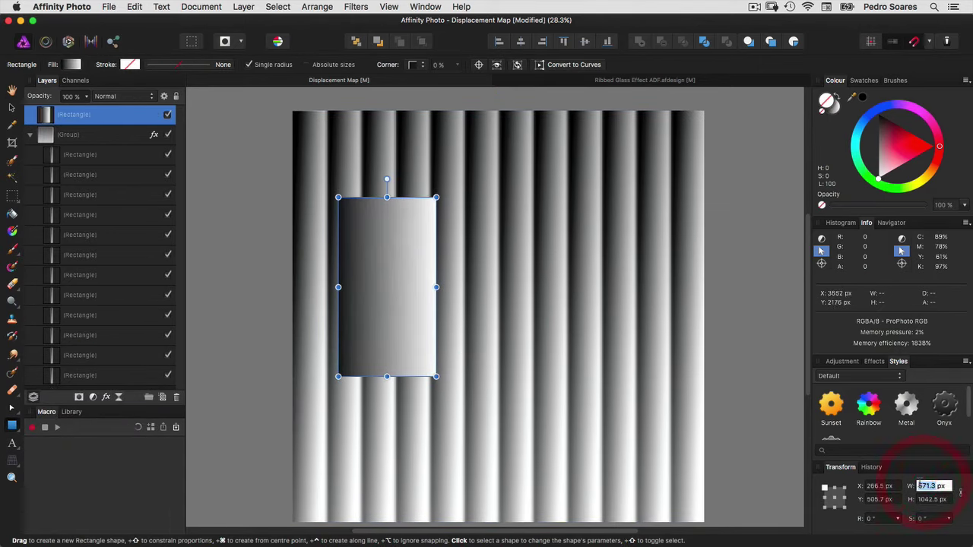
{"action": "key", "text": "Tab"}
{"action": "type", "text": "24"}
{"action": "key", "text": "Return"}
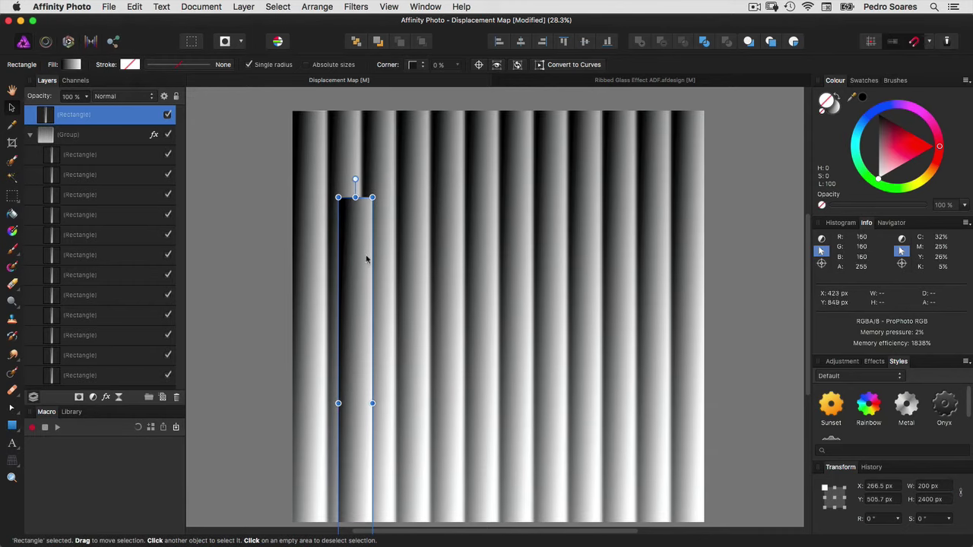
{"action": "left_click_drag", "start_coordinate": [347, 235], "coordinate": [329, 177]}
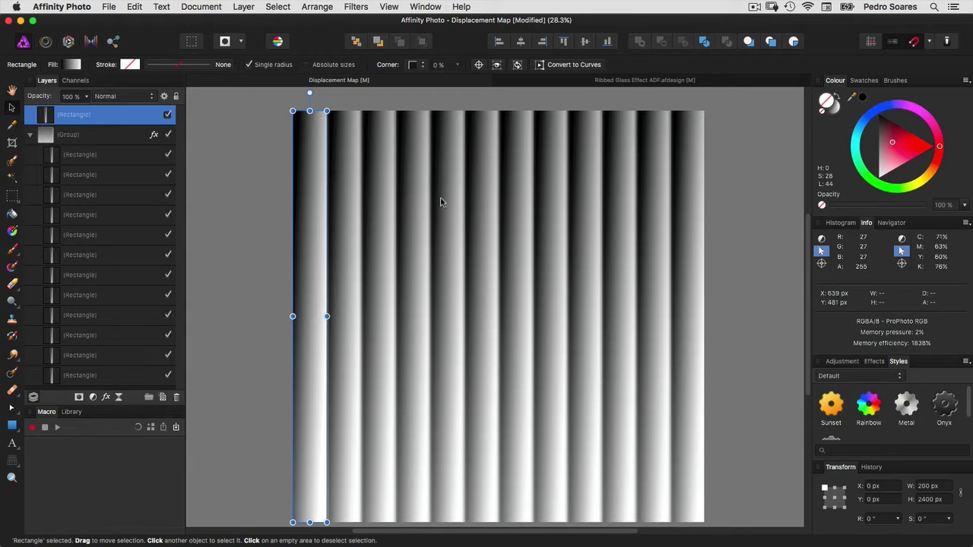
- Give the rectangle a red fill, then convert it to a linear gradient
{"action": "left_click", "coordinate": [825, 112]}
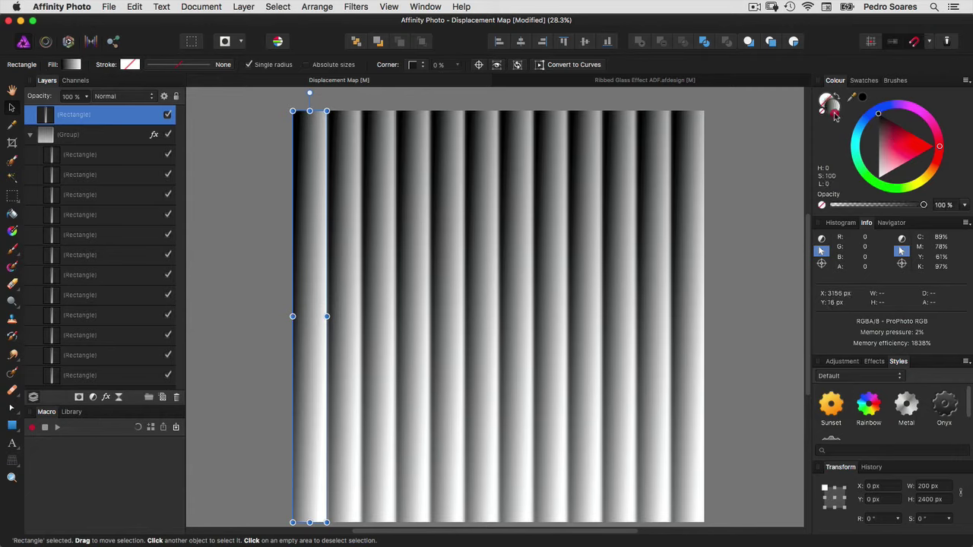
{"action": "left_click", "coordinate": [903, 146]}
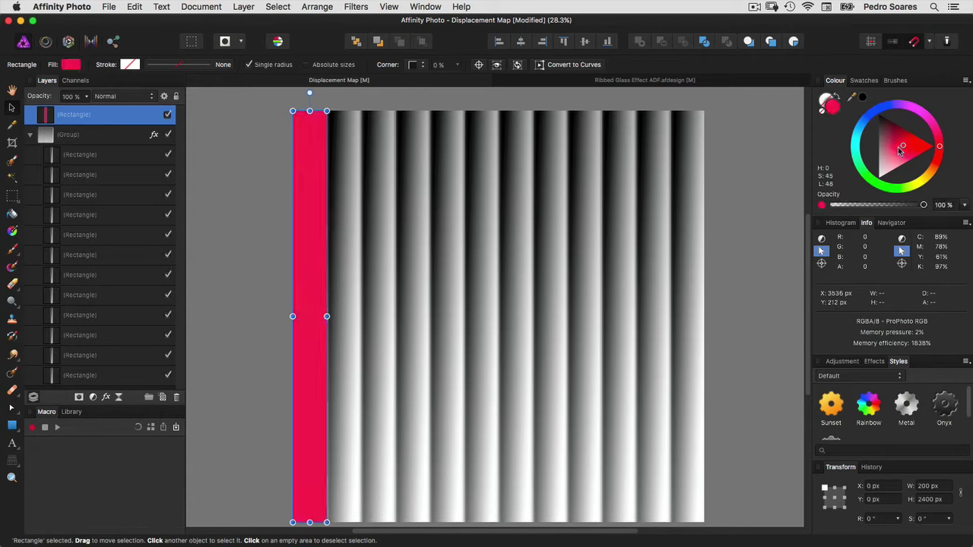
{"action": "left_click", "coordinate": [12, 231]}
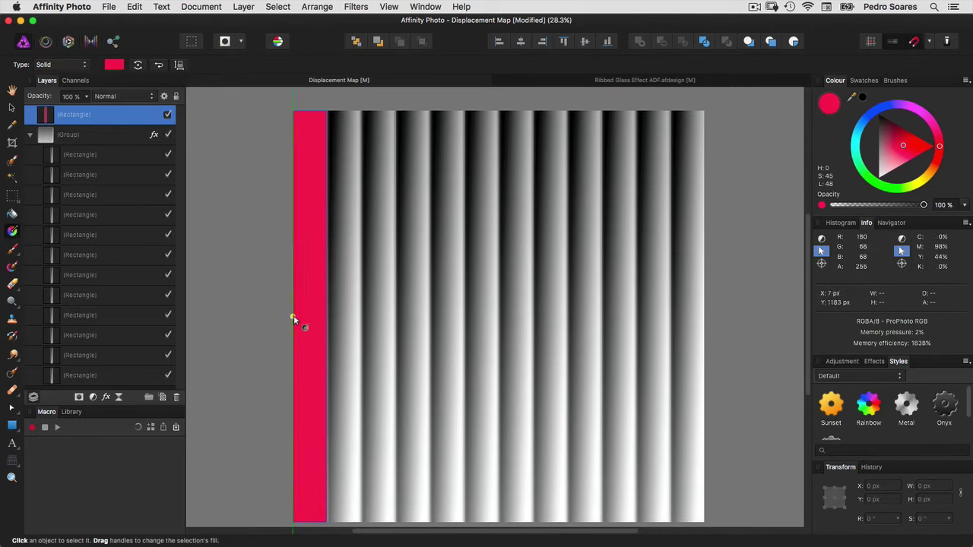
{"action": "left_click_drag", "start_coordinate": [293, 318], "coordinate": [326, 321]}
- Set the gradient stops to white and black, aligning the black start with the strip's left edge
{"action": "left_click", "coordinate": [326, 321]}
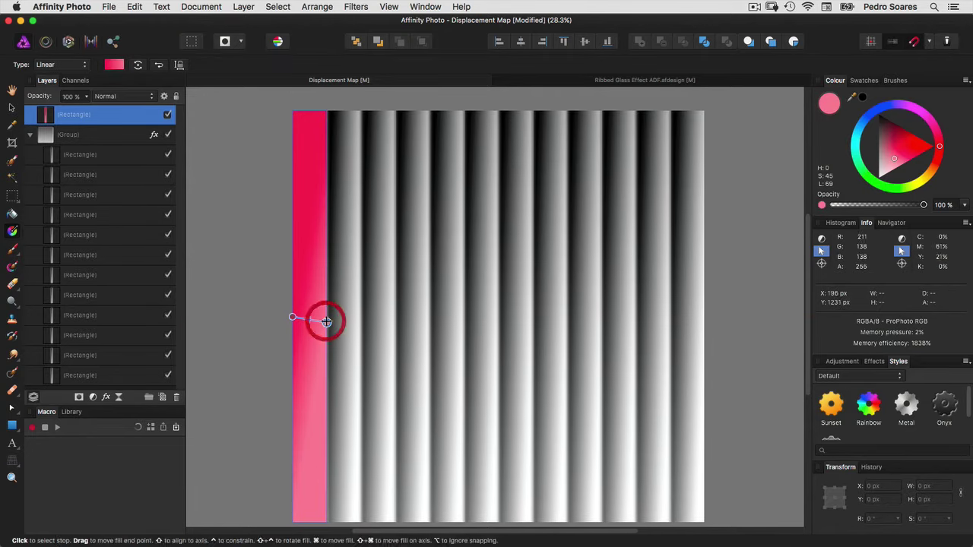
{"action": "left_click", "coordinate": [878, 179]}
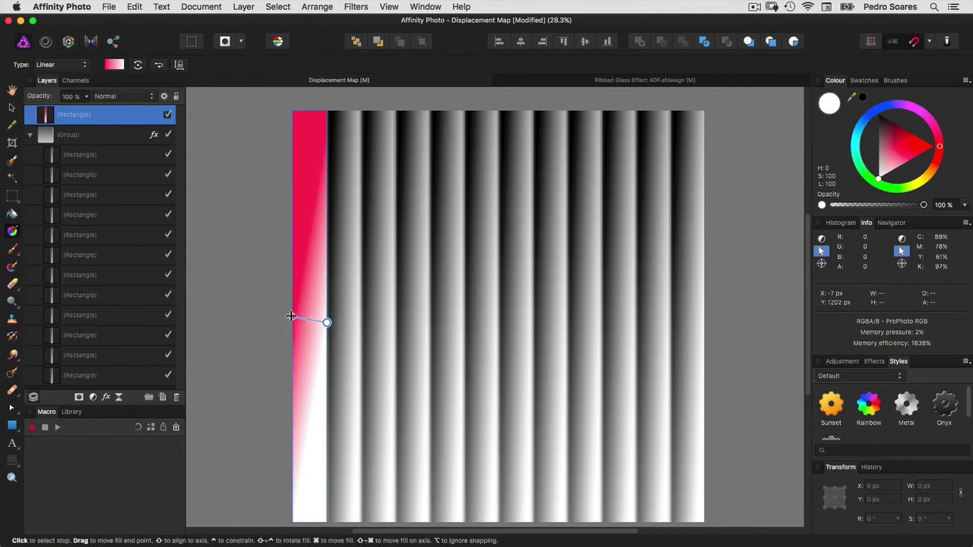
{"action": "left_click", "coordinate": [291, 316]}
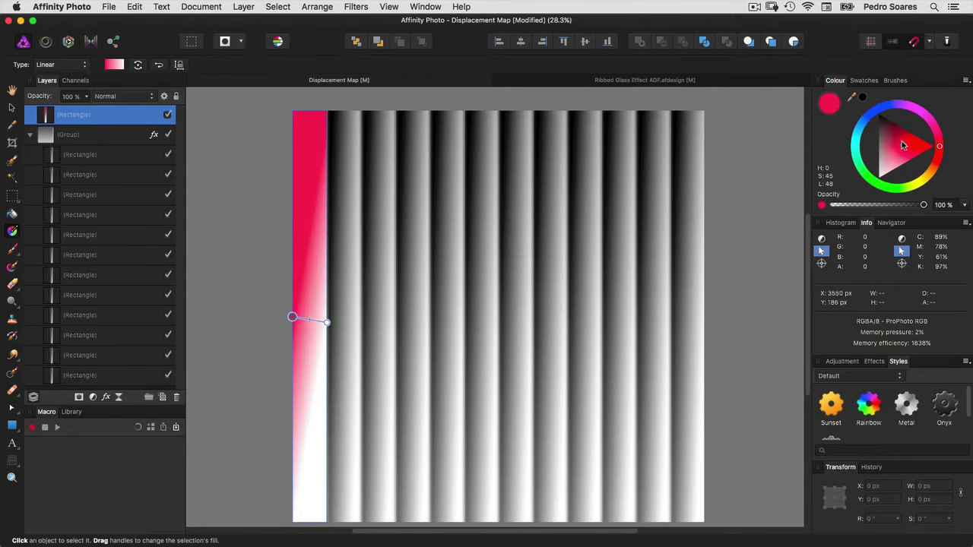
{"action": "left_click_drag", "start_coordinate": [901, 140], "coordinate": [866, 108]}
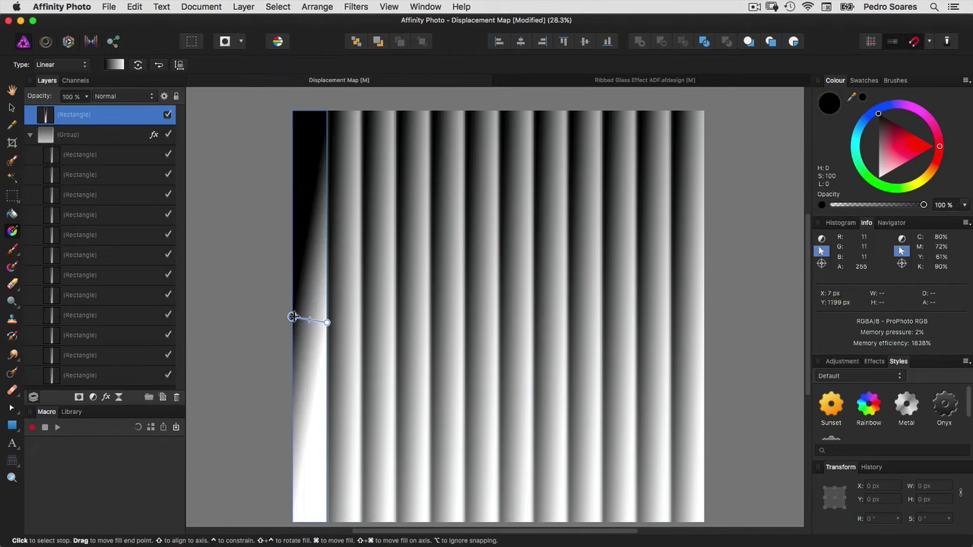
{"action": "left_click_drag", "start_coordinate": [292, 316], "coordinate": [291, 323]}
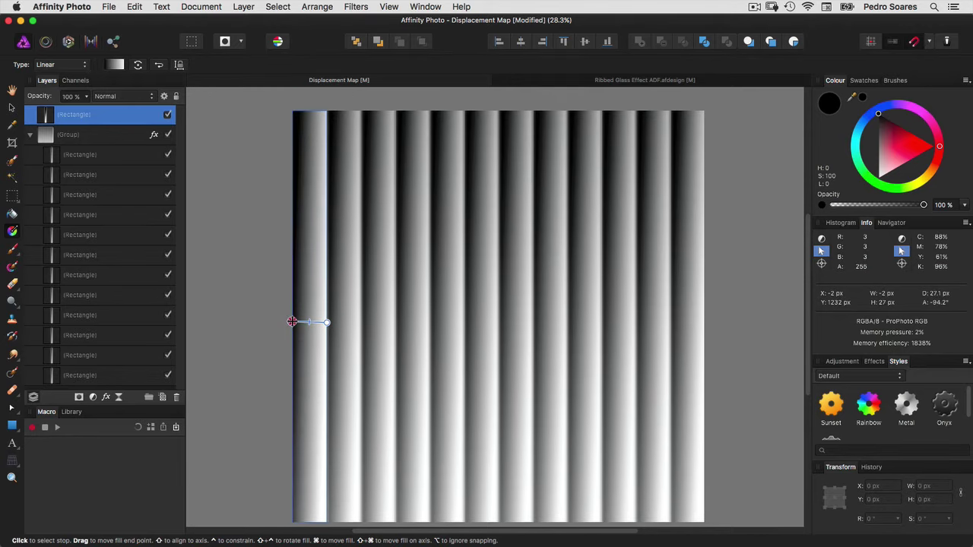
{"action": "left_click_drag", "start_coordinate": [291, 322], "coordinate": [290, 321]}
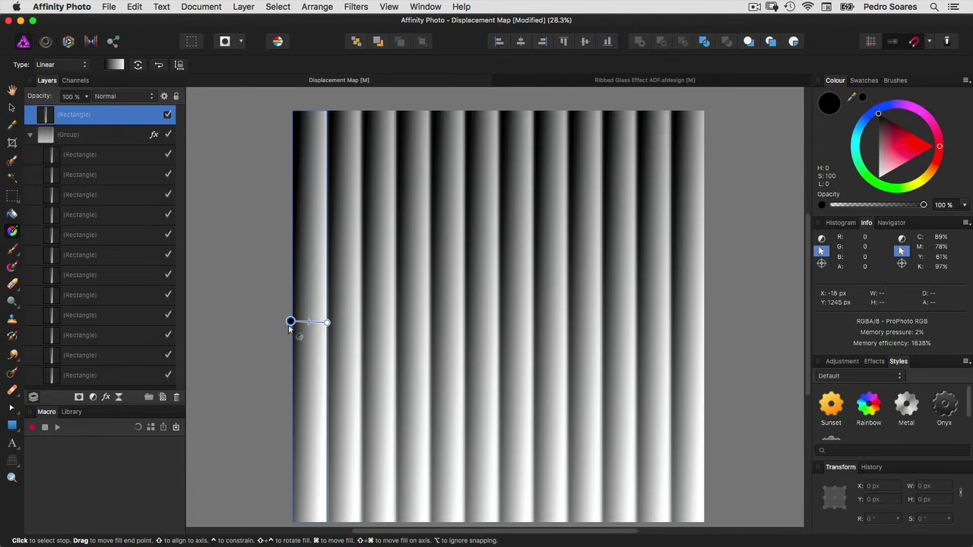
{"action": "key", "text": "Tab"}
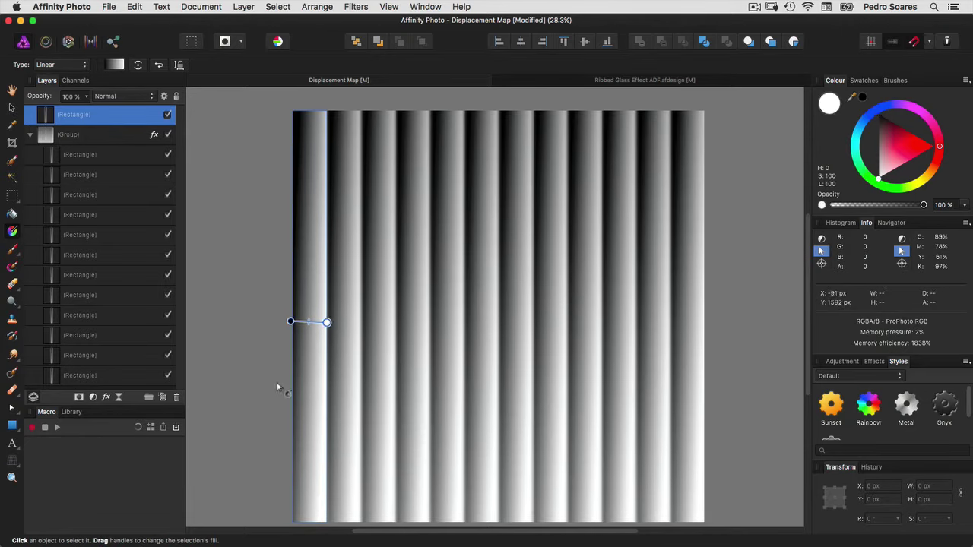
- Hide the old group, duplicate the strip side by side into twelve copies, and group them
{"action": "left_click", "coordinate": [169, 135]}
{"action": "left_click", "coordinate": [11, 108]}
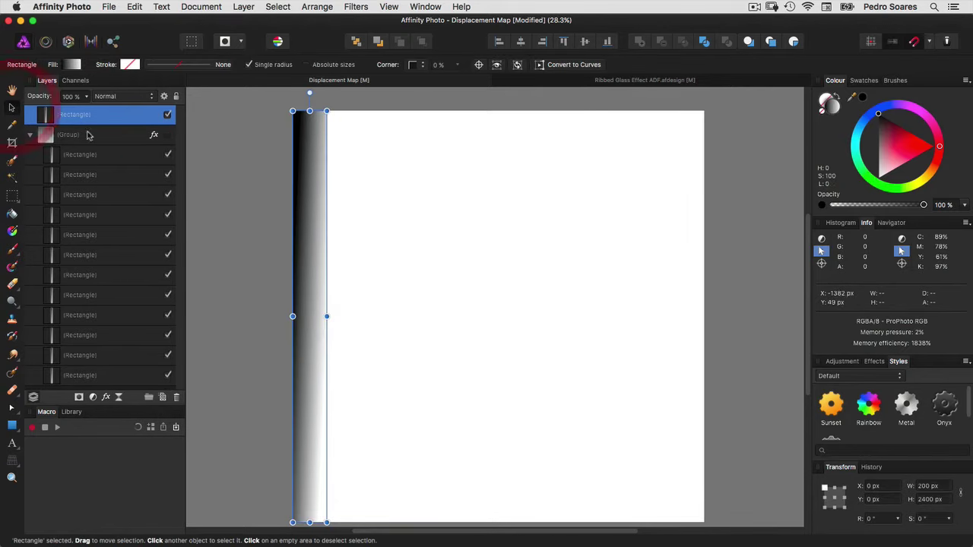
{"action": "key", "text": "super+j"}
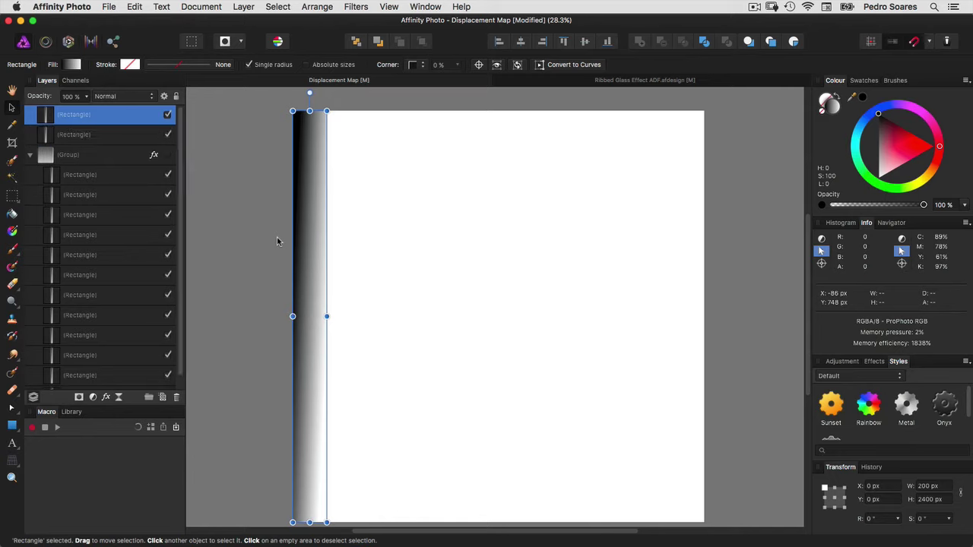
{"action": "left_click_drag", "start_coordinate": [307, 208], "coordinate": [340, 206]}
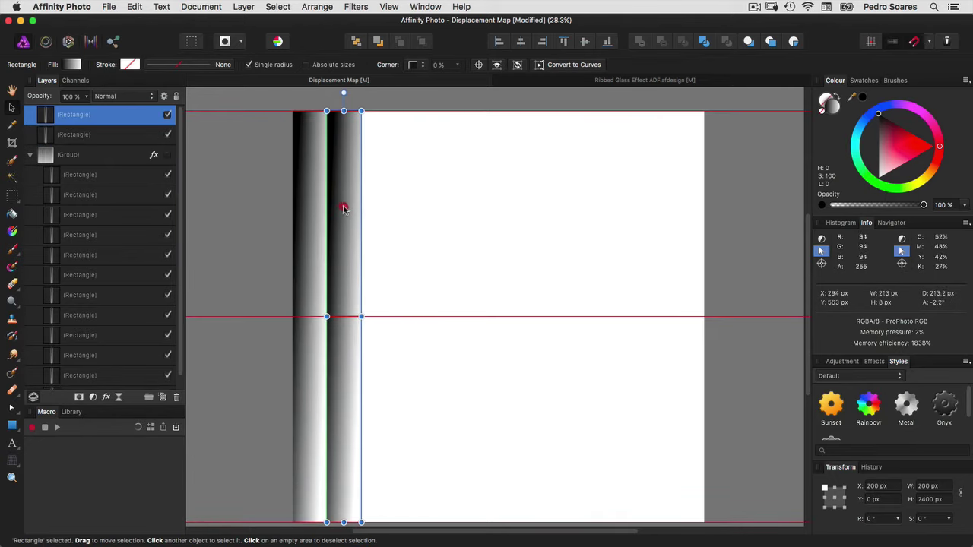
{"action": "key", "text": "super+j"}
{"action": "key", "text": "super+j"}
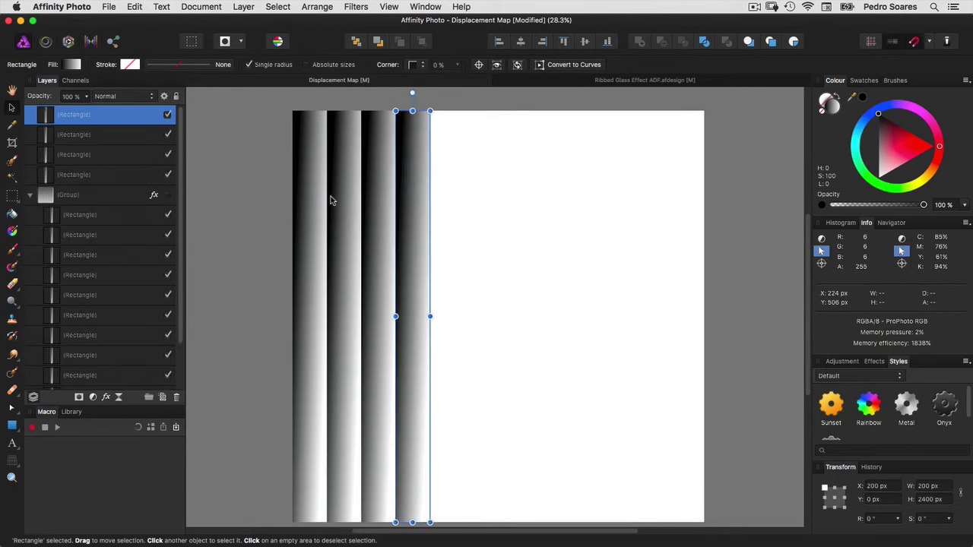
{"action": "key", "text": "super+j"}
{"action": "key", "text": "super+j"}
{"action": "key", "text": "super+j"}
{"action": "key", "text": "super+j"}
{"action": "key", "text": "super+j"}
{"action": "key", "text": "super+j"}
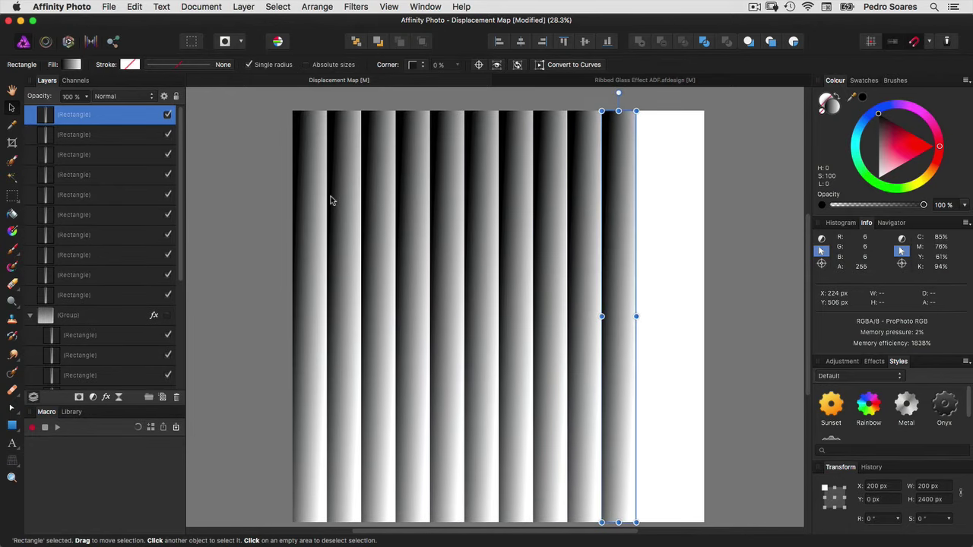
{"action": "key", "text": "super+j"}
{"action": "key", "text": "super+j"}
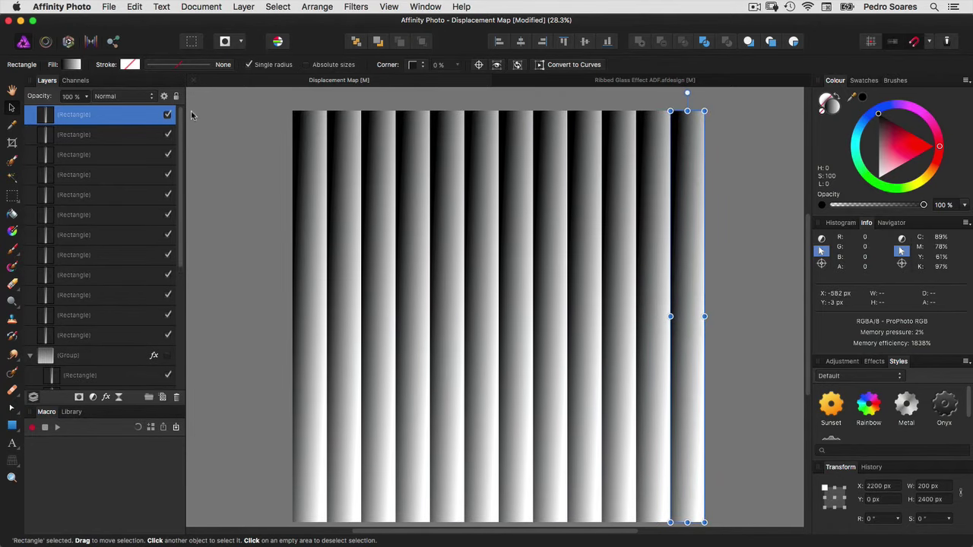
{"action": "left_click", "coordinate": [132, 342], "text": "shift"}
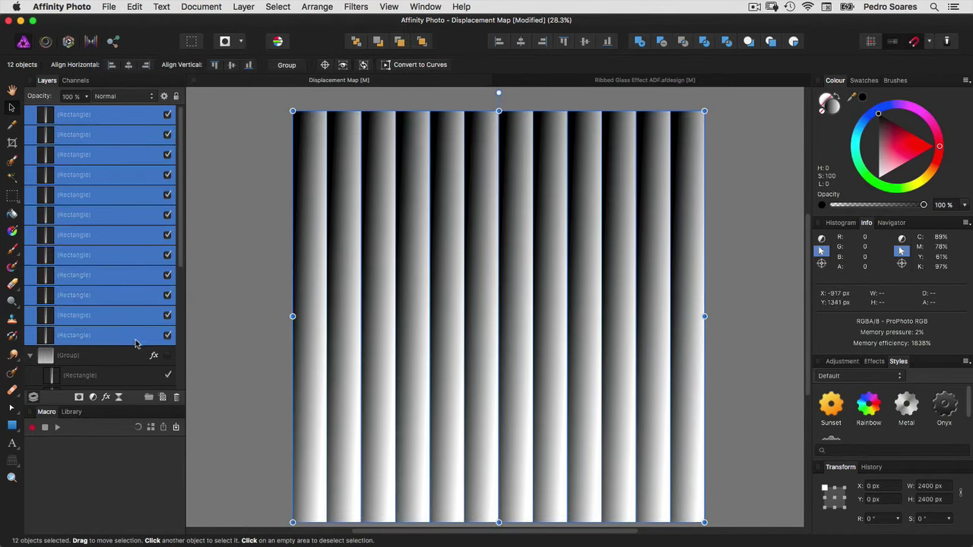
{"action": "left_click", "coordinate": [150, 398]}
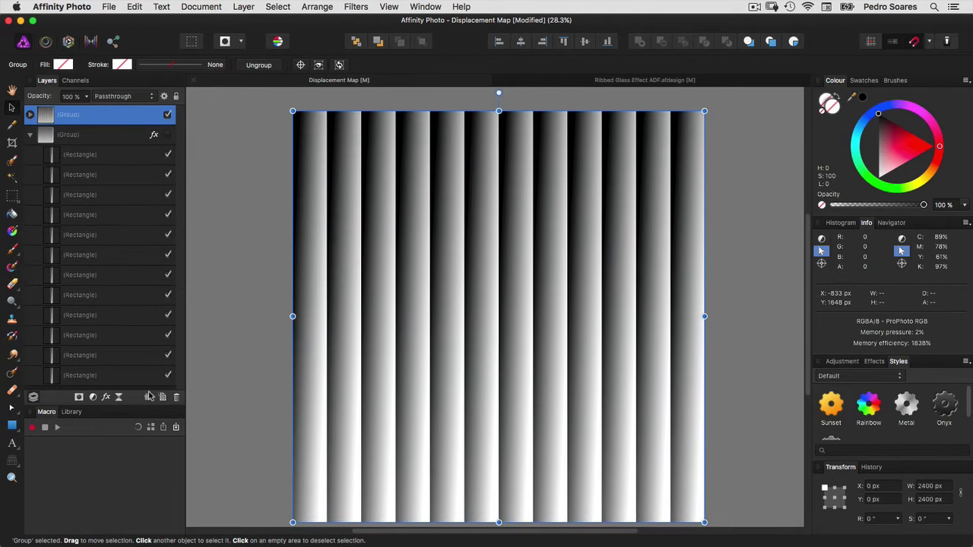
- Add a Gaussian Blur effect with radius 7 px and Preserve alpha to the strip group
{"action": "left_click", "coordinate": [107, 398]}
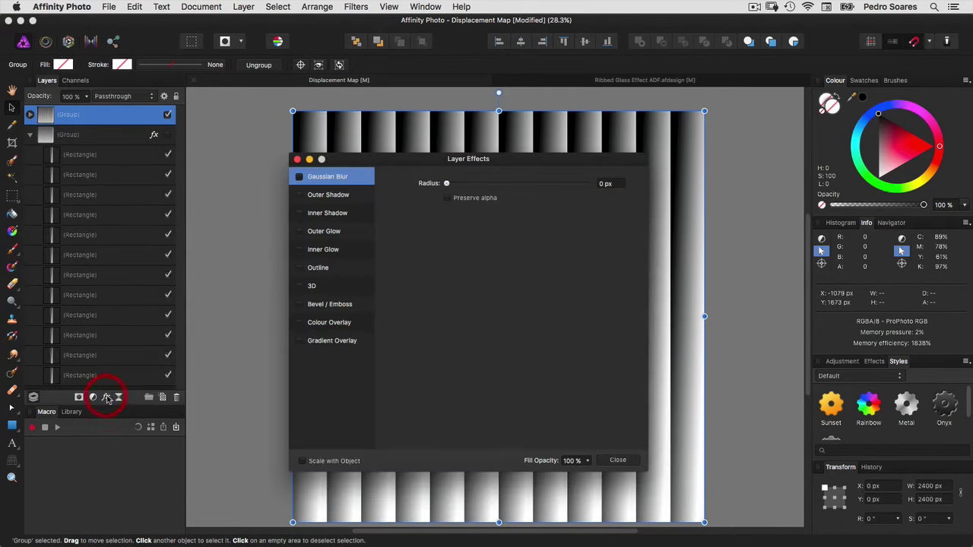
{"action": "left_click", "coordinate": [300, 177]}
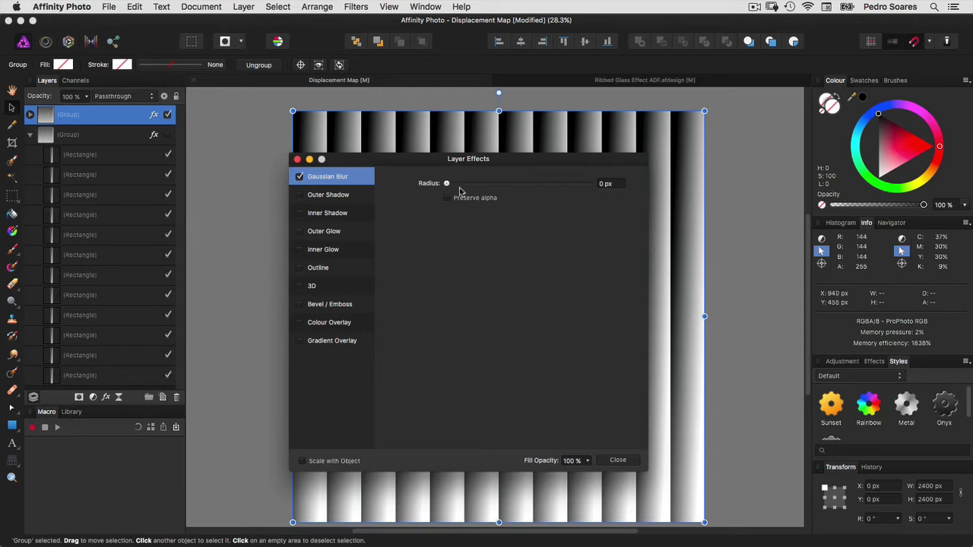
{"action": "left_click", "coordinate": [602, 185]}
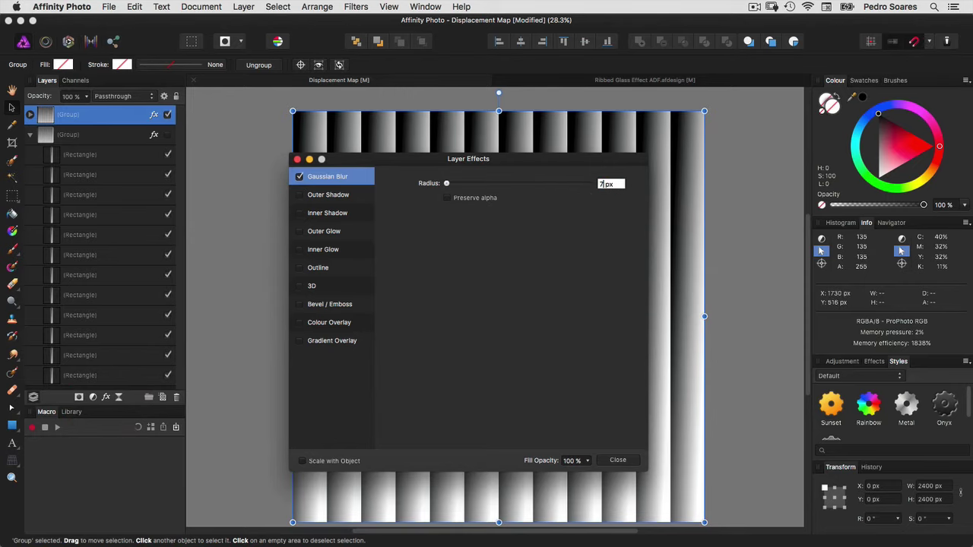
{"action": "type", "text": "7"}
{"action": "key", "text": "Return"}
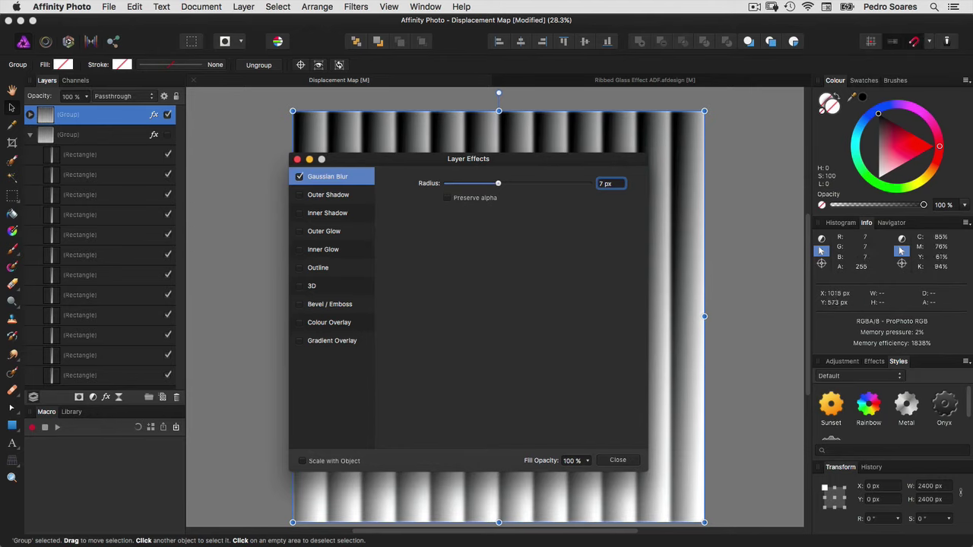
{"action": "left_click", "coordinate": [448, 197]}
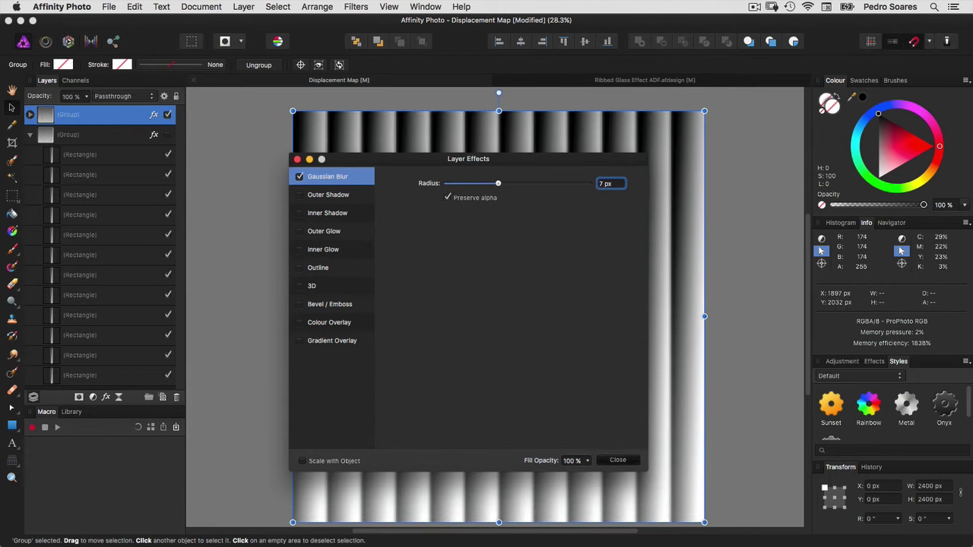
{"action": "left_click", "coordinate": [618, 459]}
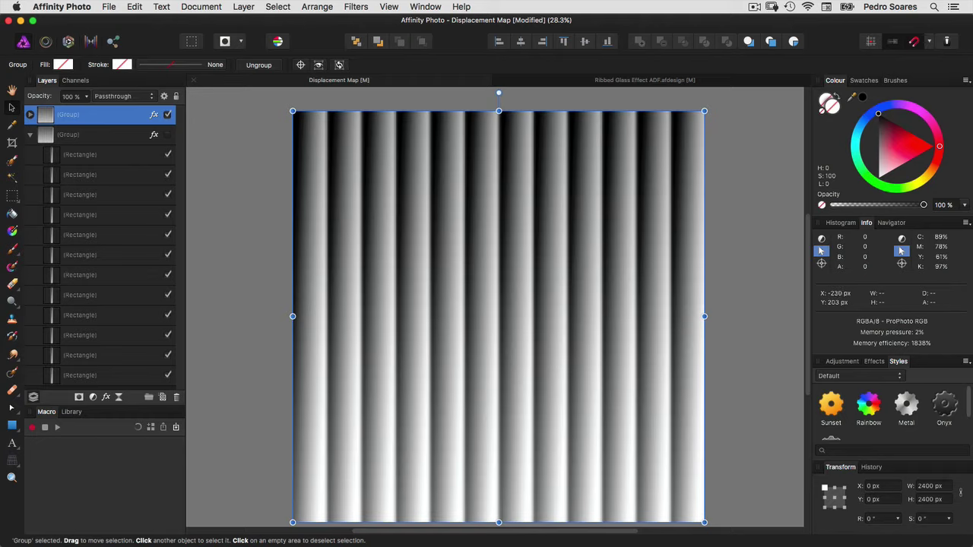
- Review the map's JPEG export settings, cancel, and switch to the Ribbed Glass Effect document
{"action": "left_click", "coordinate": [108, 7]}
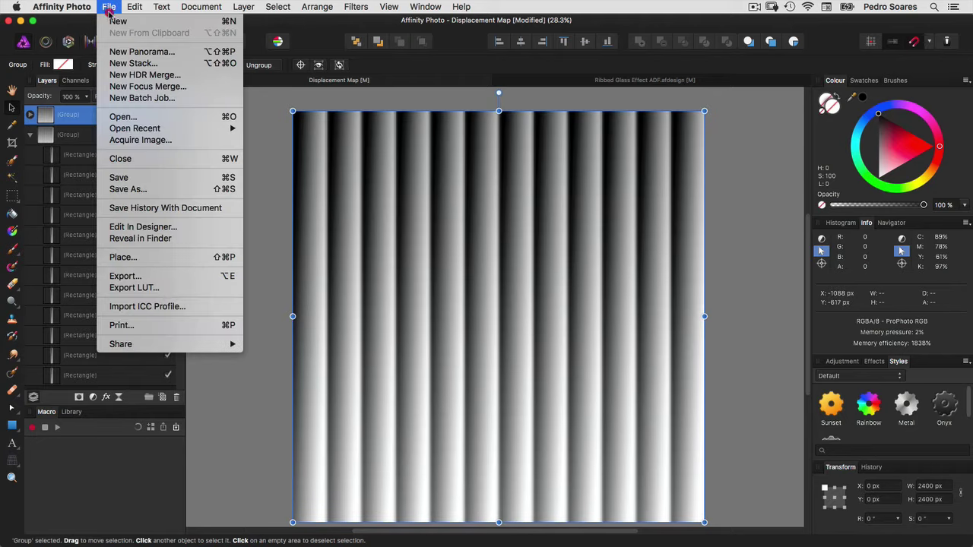
{"action": "left_click", "coordinate": [172, 276]}
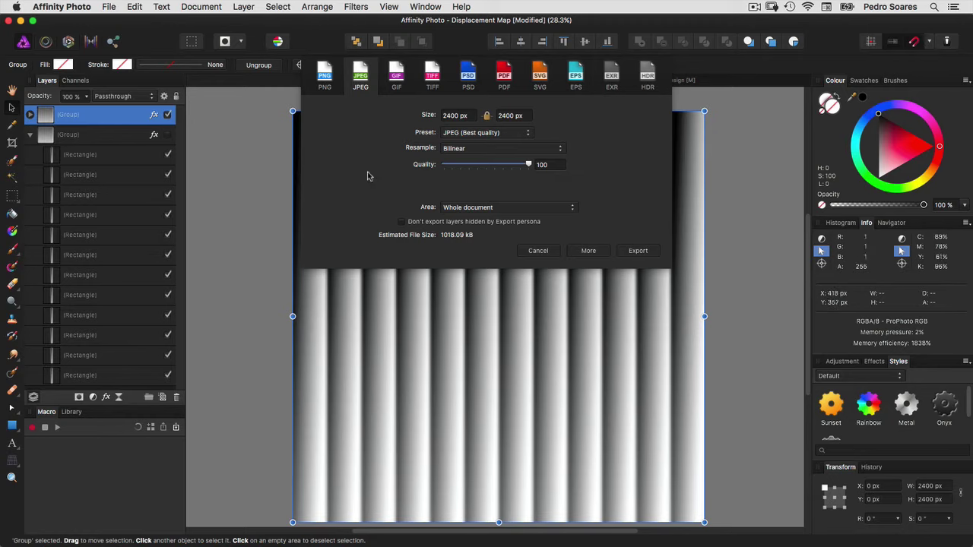
{"action": "left_click", "coordinate": [538, 251]}
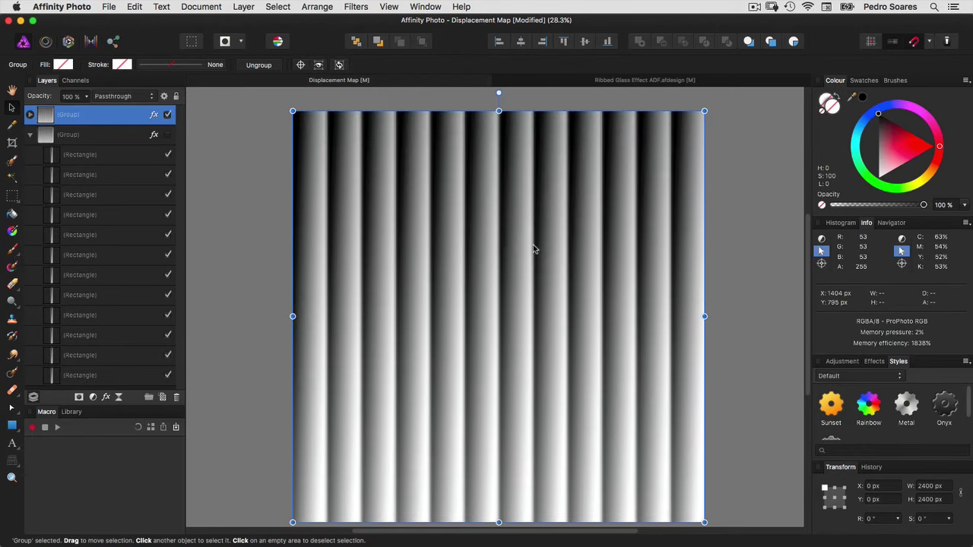
{"action": "left_click", "coordinate": [631, 82]}
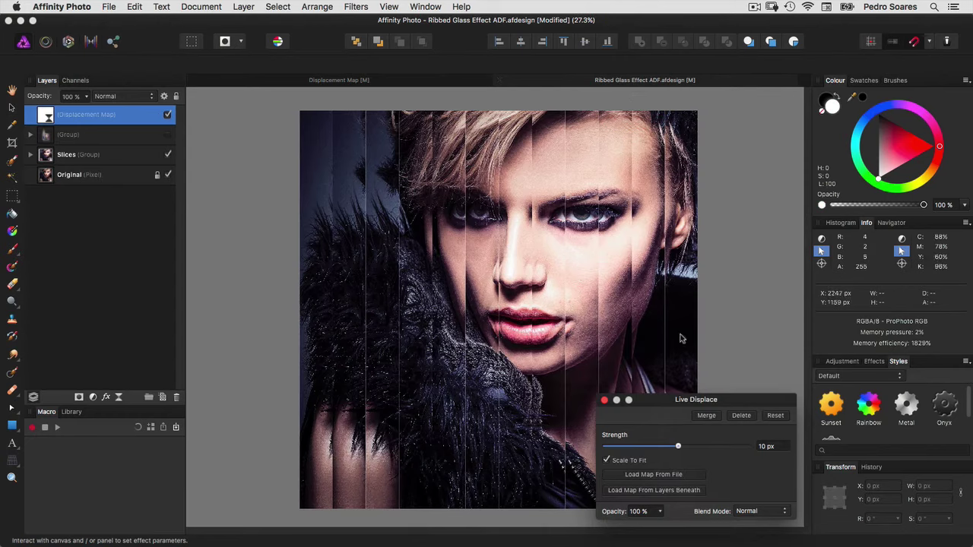
- Load Displacement Map.jpg into Live Displace and set Strength to 100 px
{"action": "left_click", "coordinate": [647, 477]}
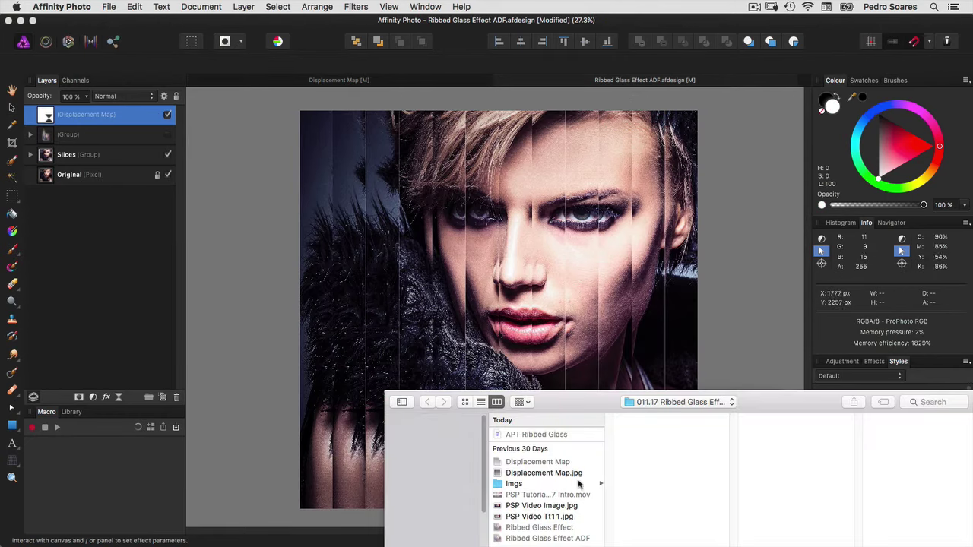
{"action": "left_click", "coordinate": [559, 474]}
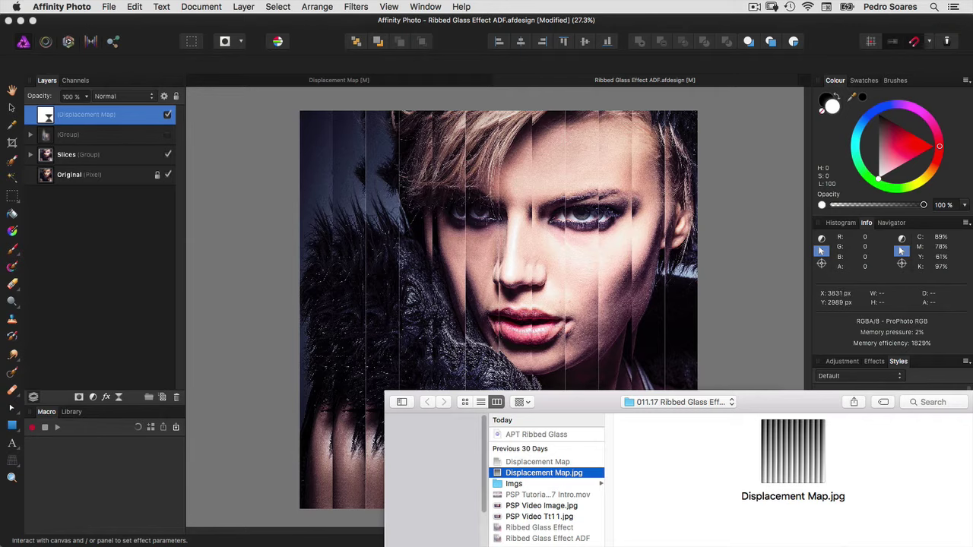
{"action": "key", "text": "Return"}
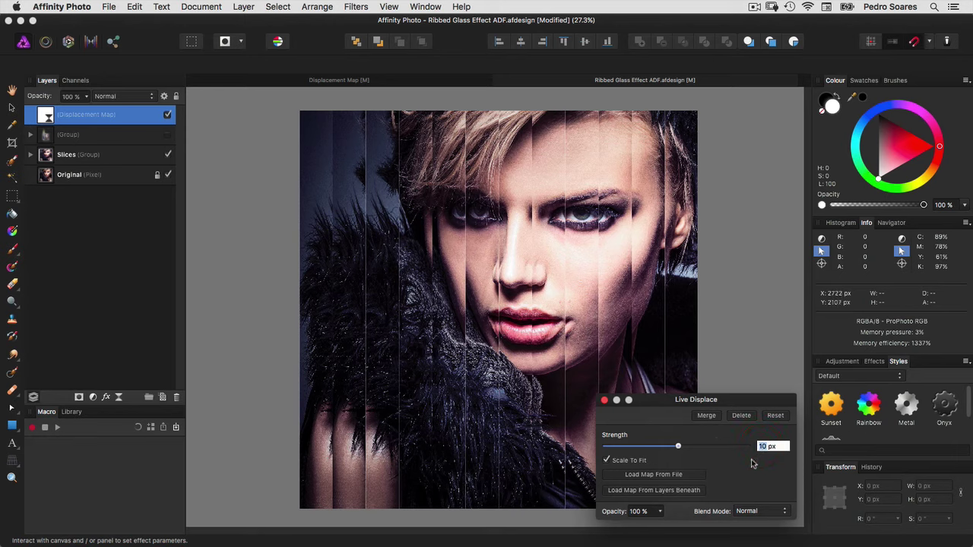
{"action": "type", "text": "10"}
{"action": "key", "text": "Return"}
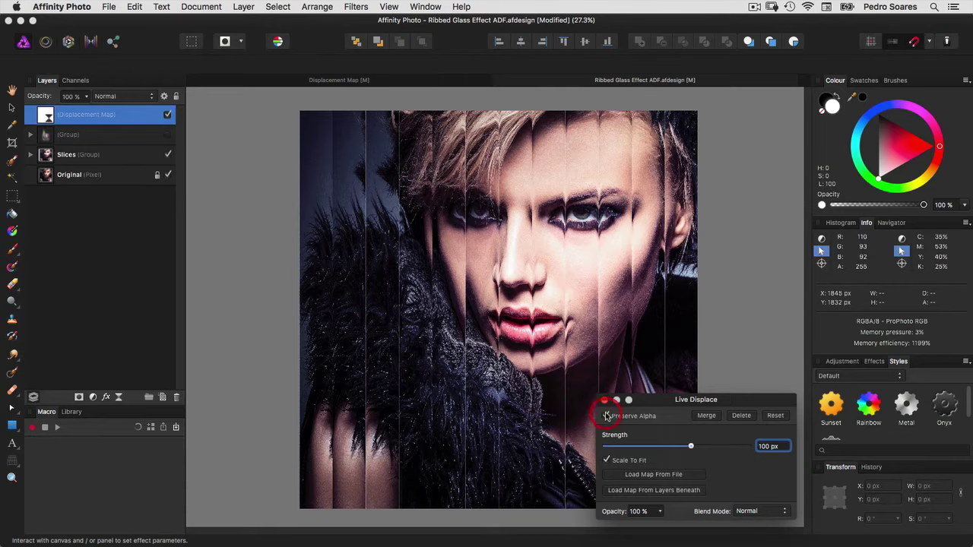
{"action": "left_click", "coordinate": [604, 400]}
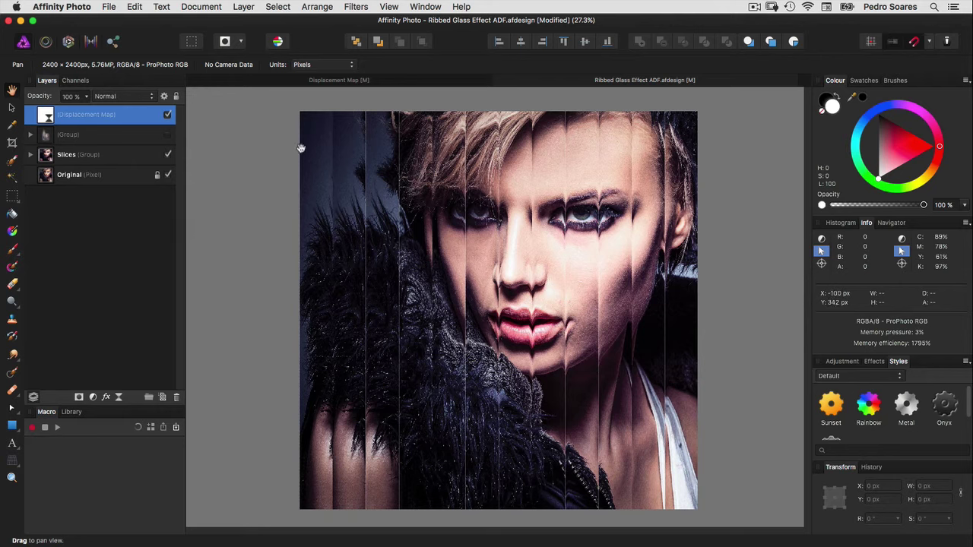
- Show the guides and draw a tall thin rectangle near the portrait's upper left
{"action": "left_click", "coordinate": [389, 7]}
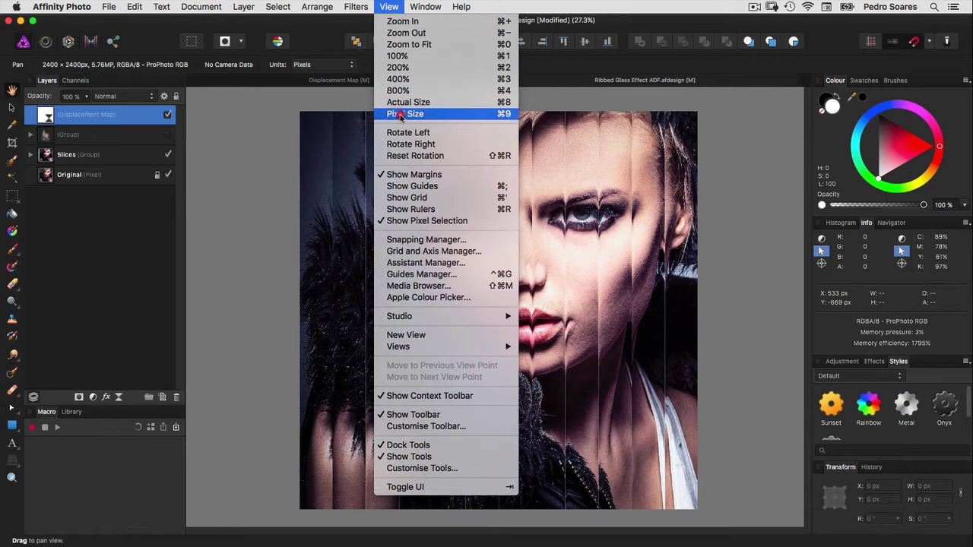
{"action": "left_click", "coordinate": [403, 187]}
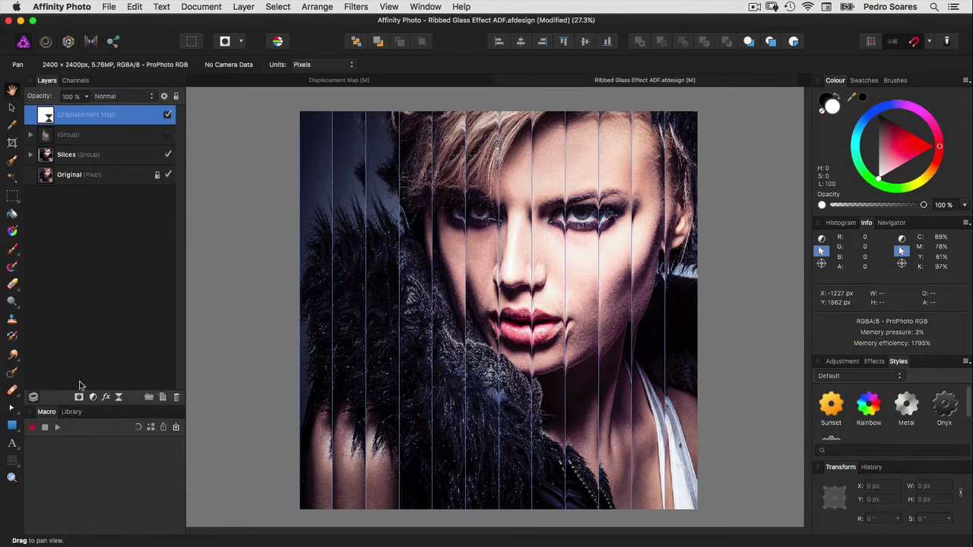
{"action": "left_click", "coordinate": [14, 431]}
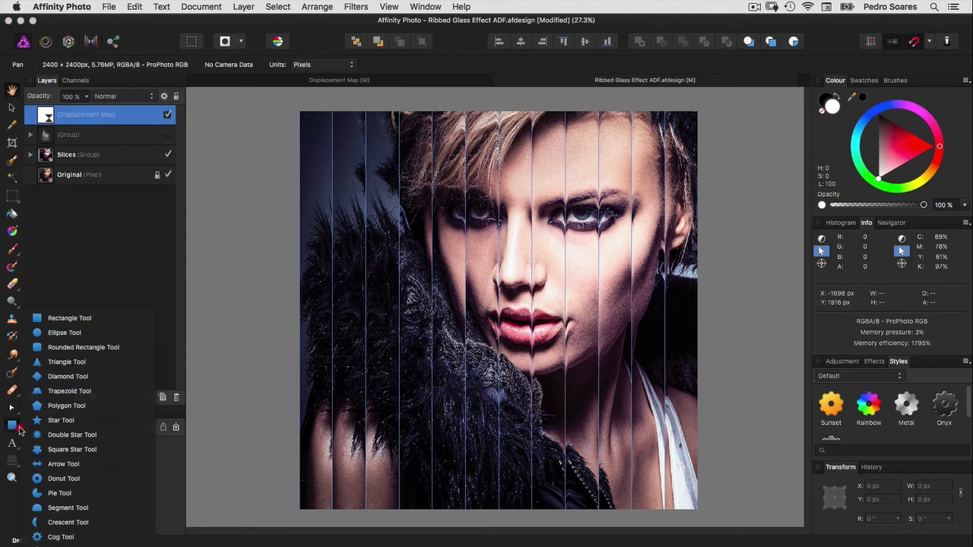
{"action": "left_click", "coordinate": [66, 319]}
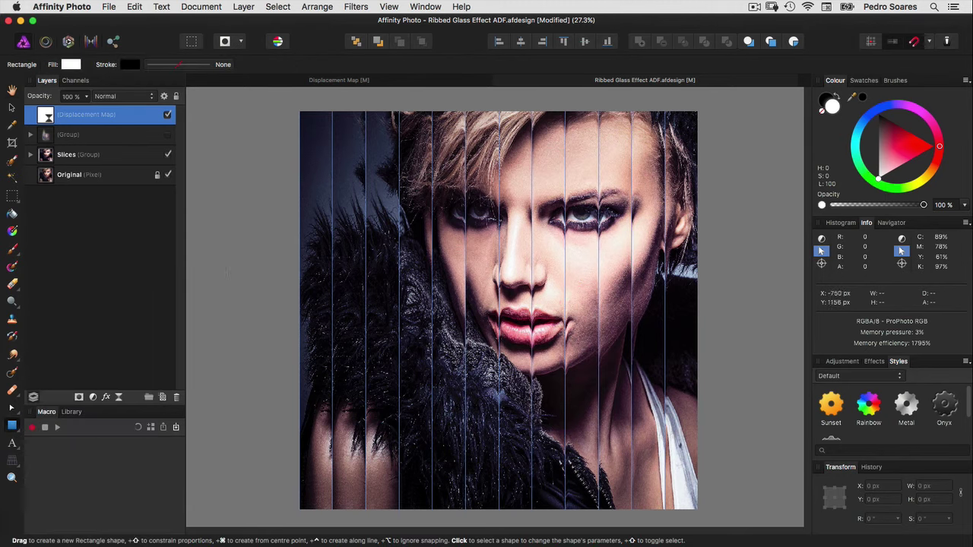
{"action": "left_click_drag", "start_coordinate": [343, 133], "coordinate": [357, 225]}
- Size the rectangle to 50 × 2400 px and move it to the canvas top
{"action": "left_click", "coordinate": [922, 487]}
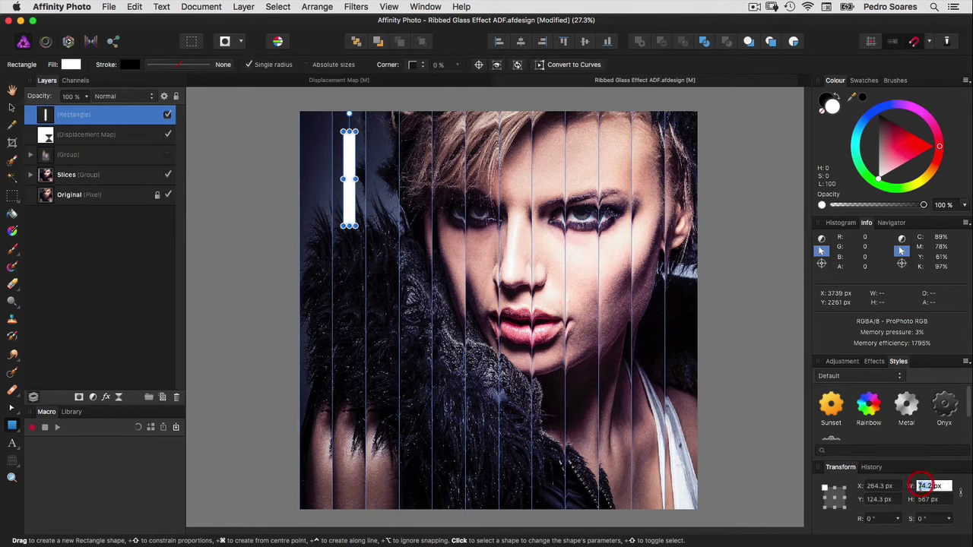
{"action": "type", "text": "50"}
{"action": "key", "text": "Tab"}
{"action": "type", "text": "2"}
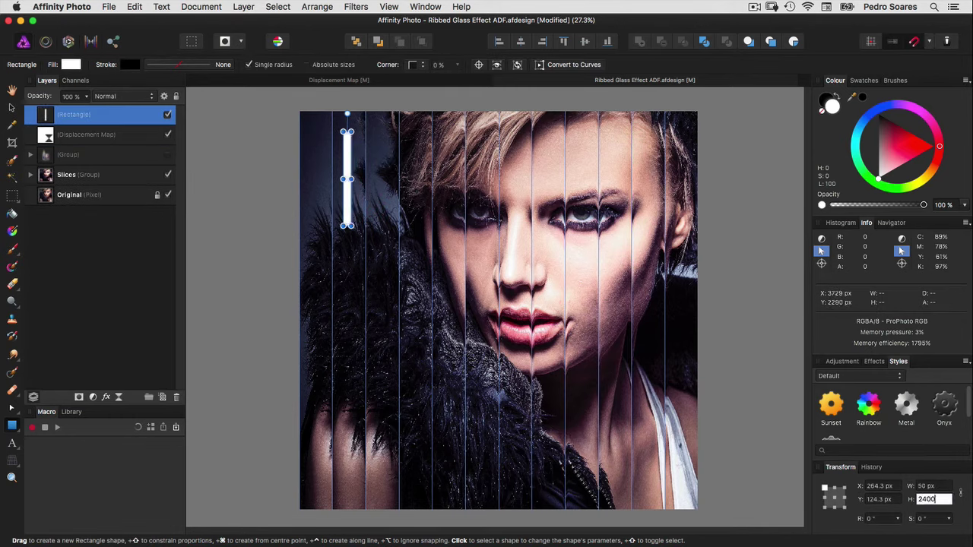
{"action": "key", "text": "Return"}
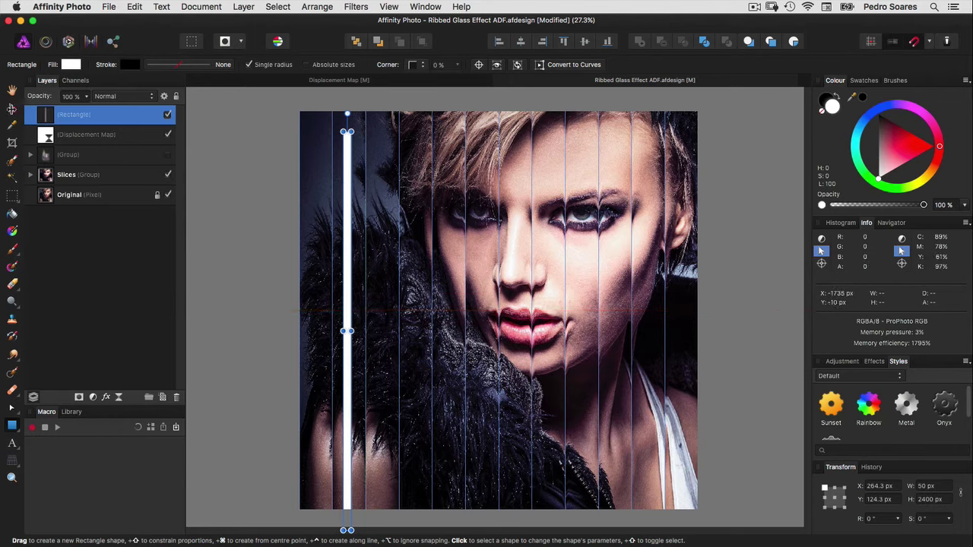
{"action": "left_click", "coordinate": [11, 107]}
{"action": "left_click_drag", "start_coordinate": [347, 234], "coordinate": [332, 215]}
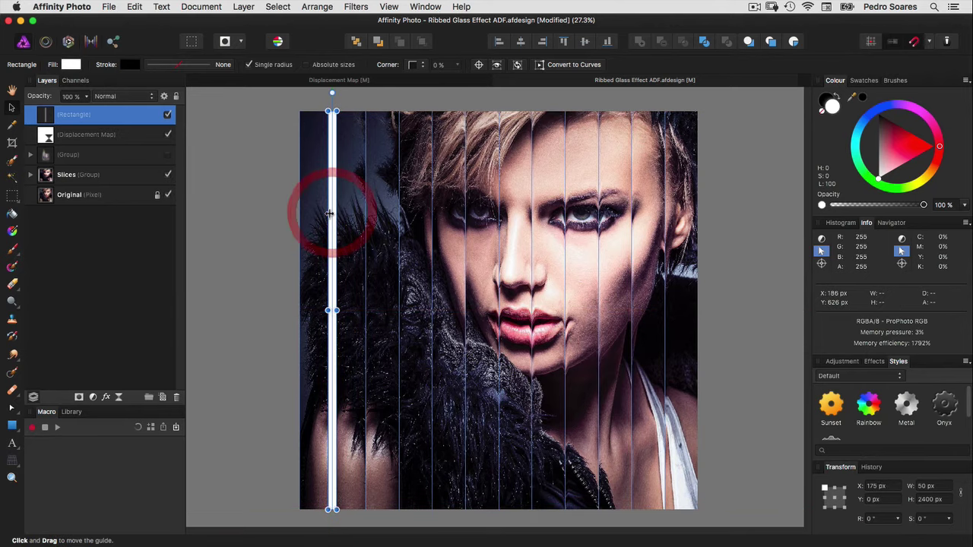
- Duplicate the white strip and narrow the copy to 5 px, anchored at its centre
{"action": "left_click", "coordinate": [243, 7]}
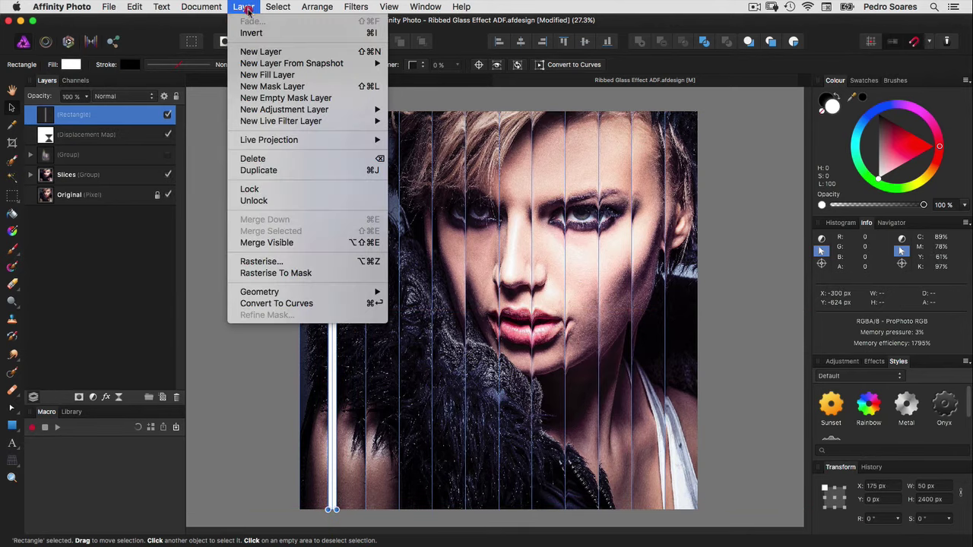
{"action": "left_click", "coordinate": [268, 172]}
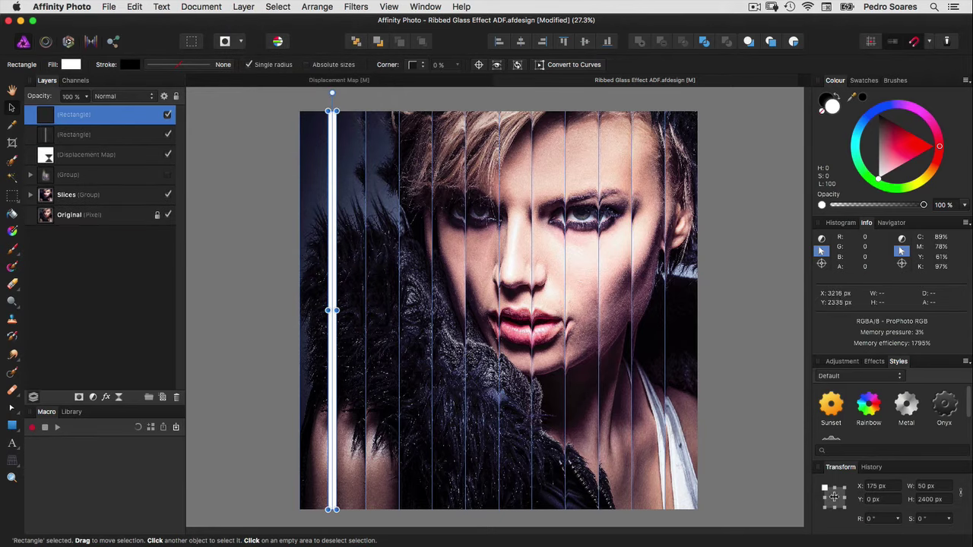
{"action": "left_click", "coordinate": [834, 498]}
{"action": "left_click", "coordinate": [933, 485]}
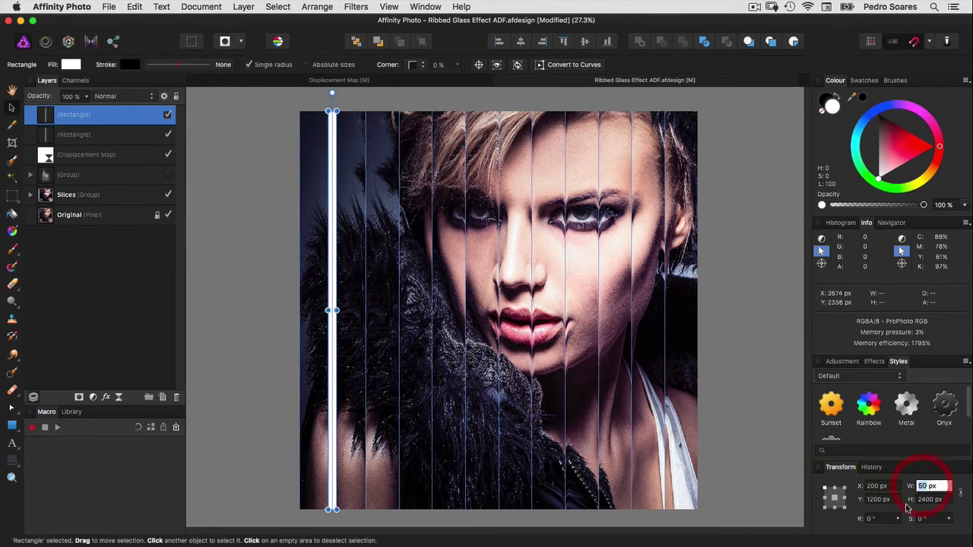
{"action": "type", "text": "5"}
{"action": "key", "text": "Return"}
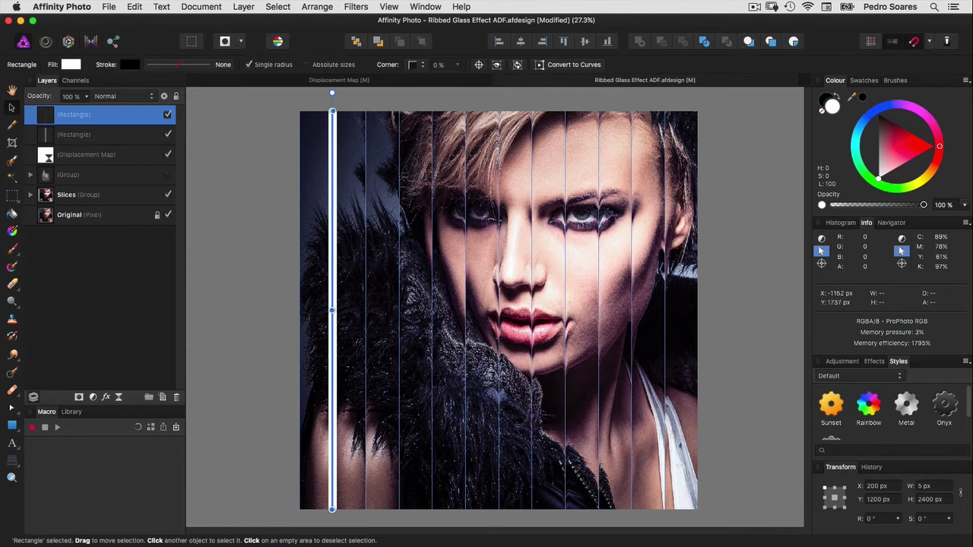
- Add a 7 px Gaussian Blur to the 5 px strip
{"action": "left_click", "coordinate": [105, 396]}
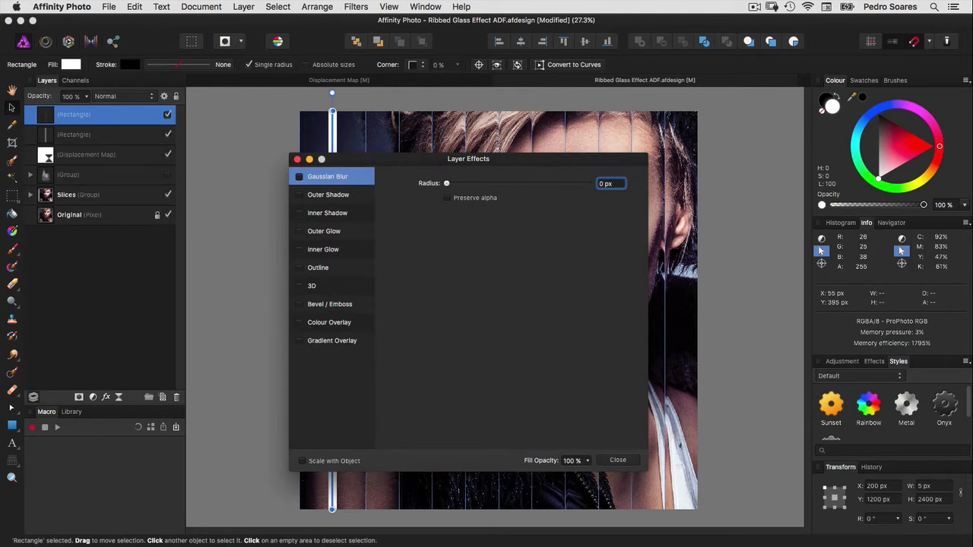
{"action": "left_click", "coordinate": [299, 176]}
{"action": "left_click", "coordinate": [606, 184]}
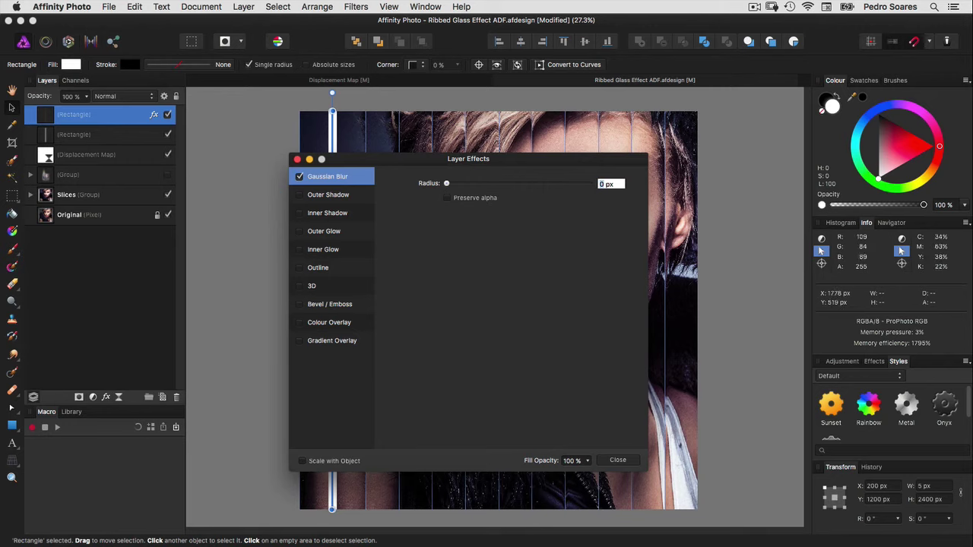
{"action": "type", "text": "7"}
{"action": "key", "text": "Return"}
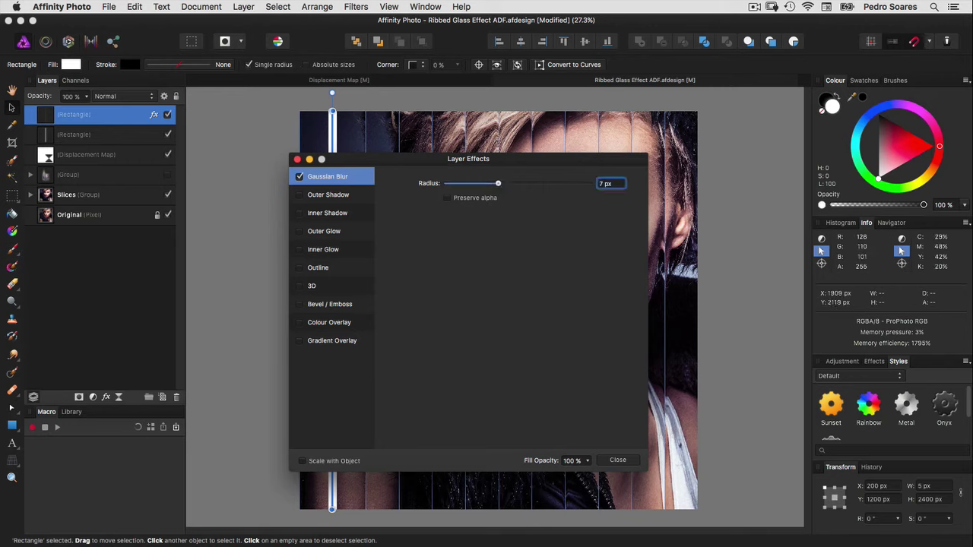
{"action": "left_click", "coordinate": [617, 460]}
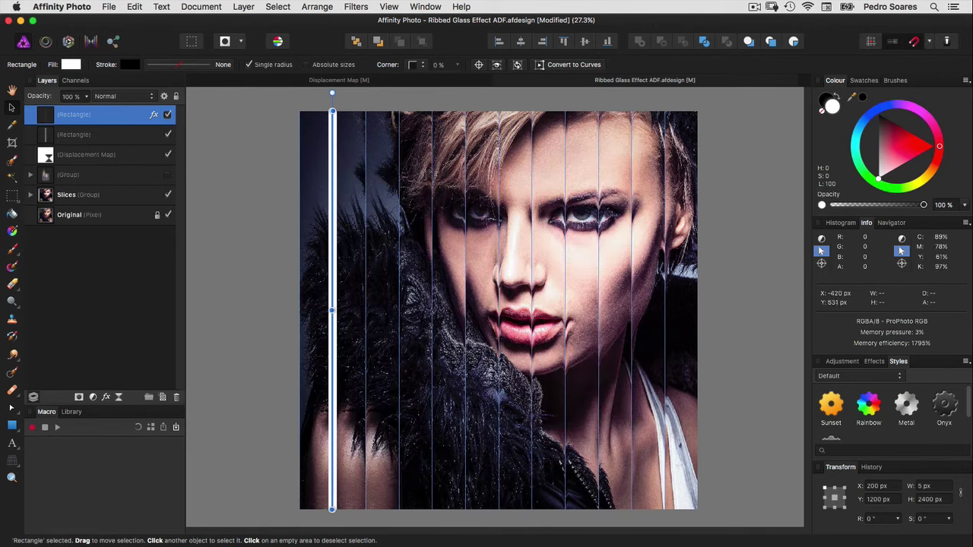
- Select the 50 px strip and duplicate it via Layer > Duplicate
{"action": "left_click", "coordinate": [98, 135]}
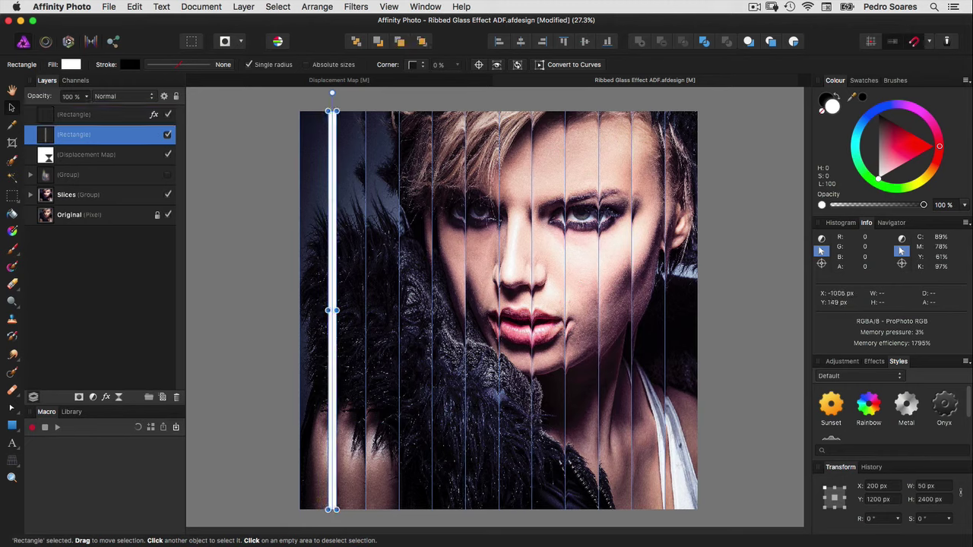
{"action": "left_click", "coordinate": [244, 7]}
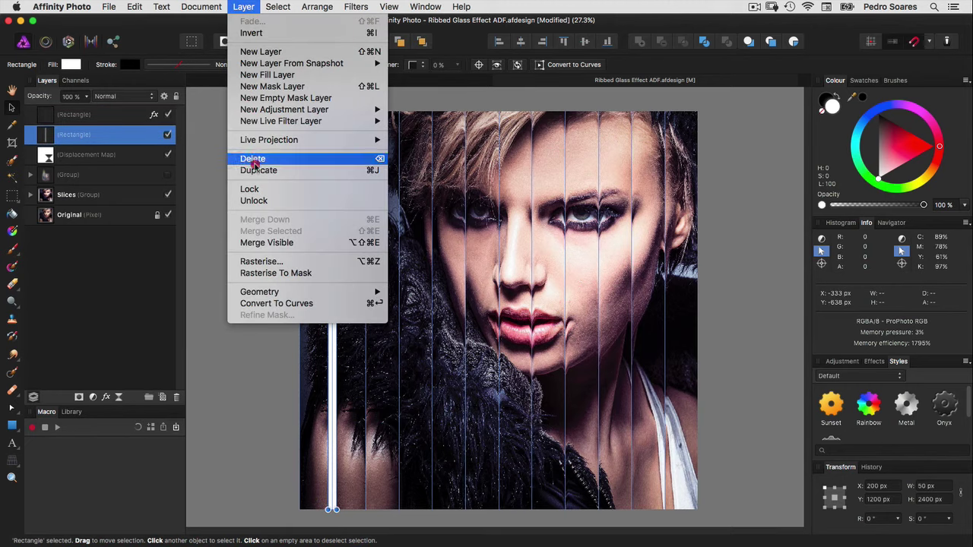
{"action": "left_click", "coordinate": [256, 170]}
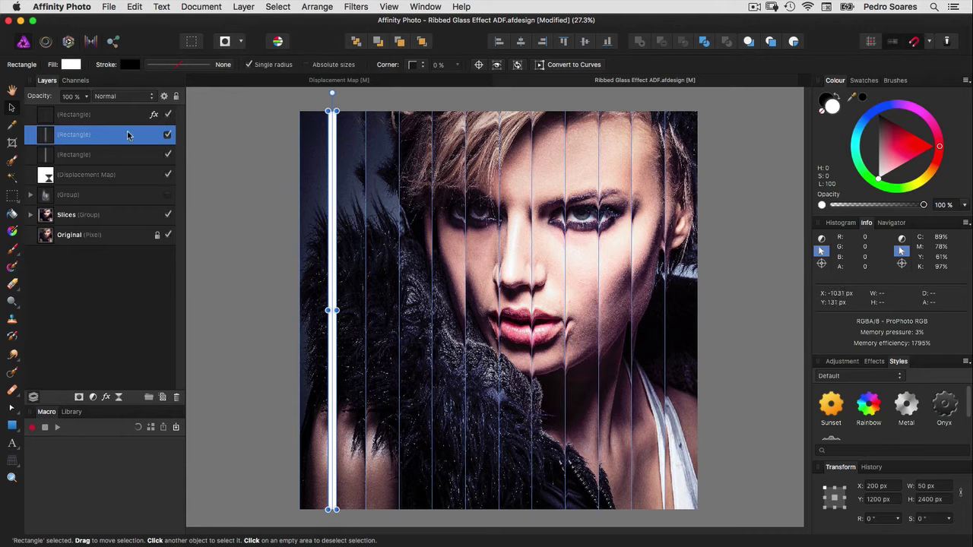
- Switch the strip's fill to a gradient with a partly transparent dark grey left stop
{"action": "left_click", "coordinate": [71, 65]}
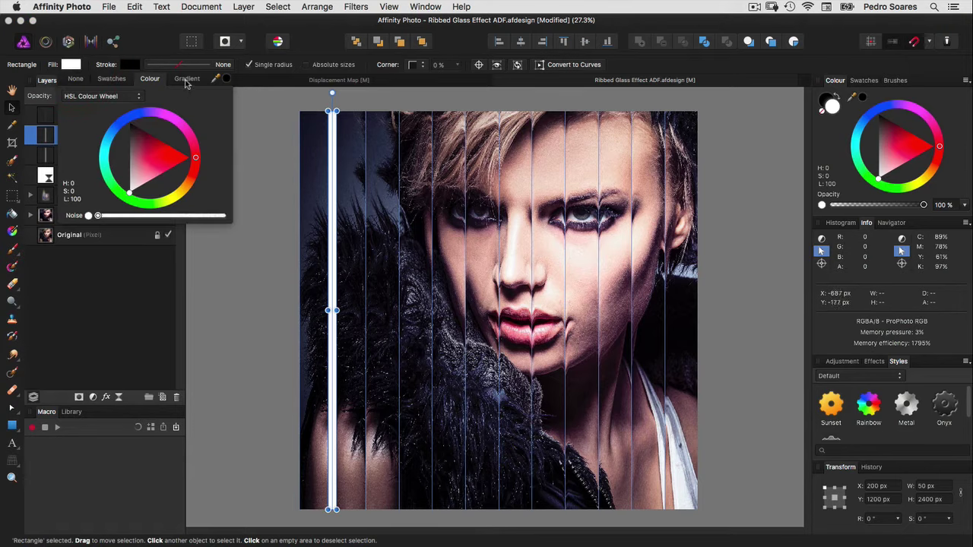
{"action": "left_click", "coordinate": [186, 80]}
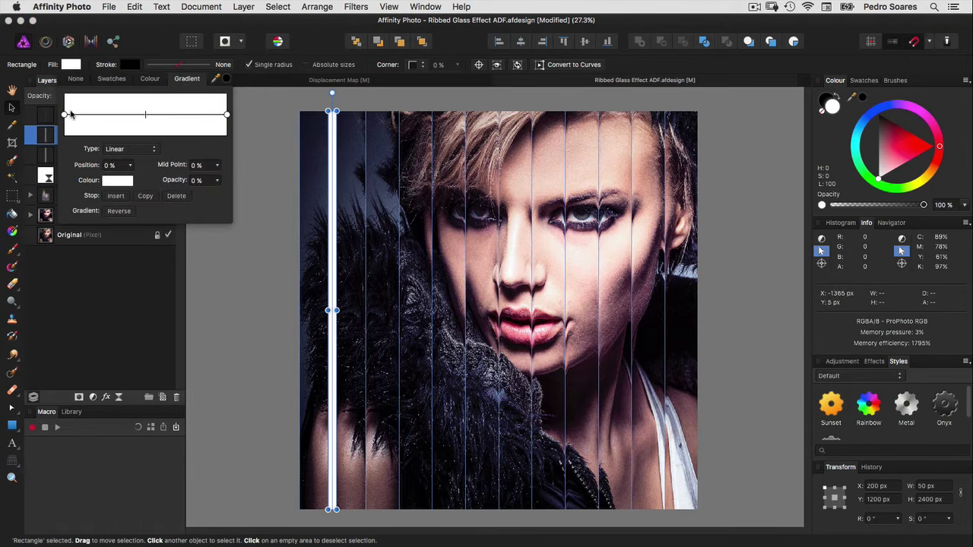
{"action": "left_click", "coordinate": [64, 114]}
{"action": "left_click", "coordinate": [113, 180]}
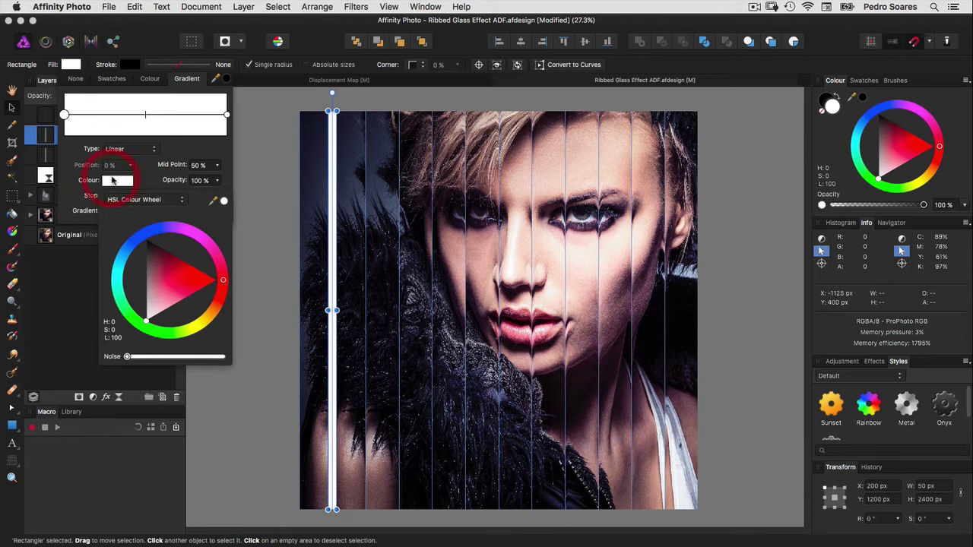
{"action": "left_click_drag", "start_coordinate": [152, 294], "coordinate": [140, 267]}
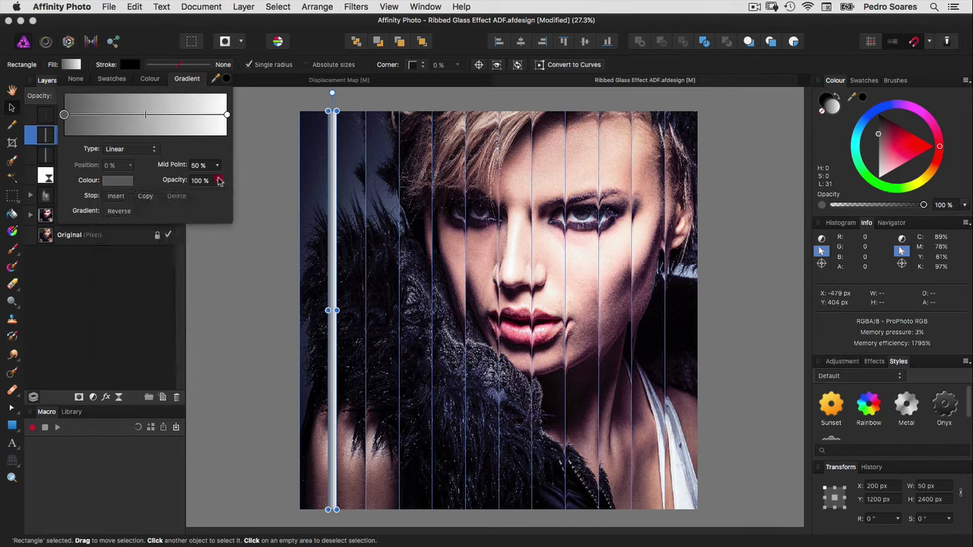
{"action": "left_click", "coordinate": [217, 190]}
{"action": "left_click_drag", "start_coordinate": [217, 191], "coordinate": [164, 217]}
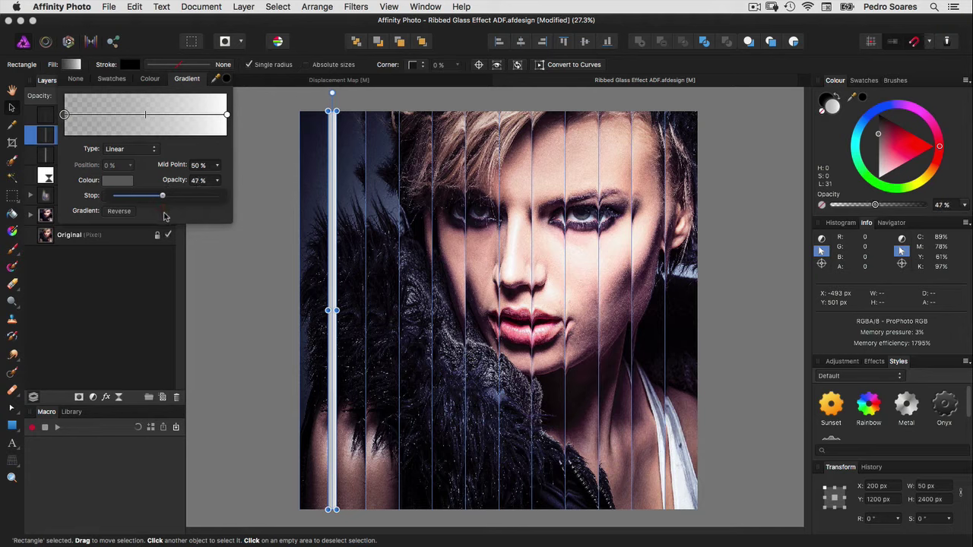
- Add a black gradient stop at 84% and make the right stop light grey
{"action": "left_click", "coordinate": [197, 114]}
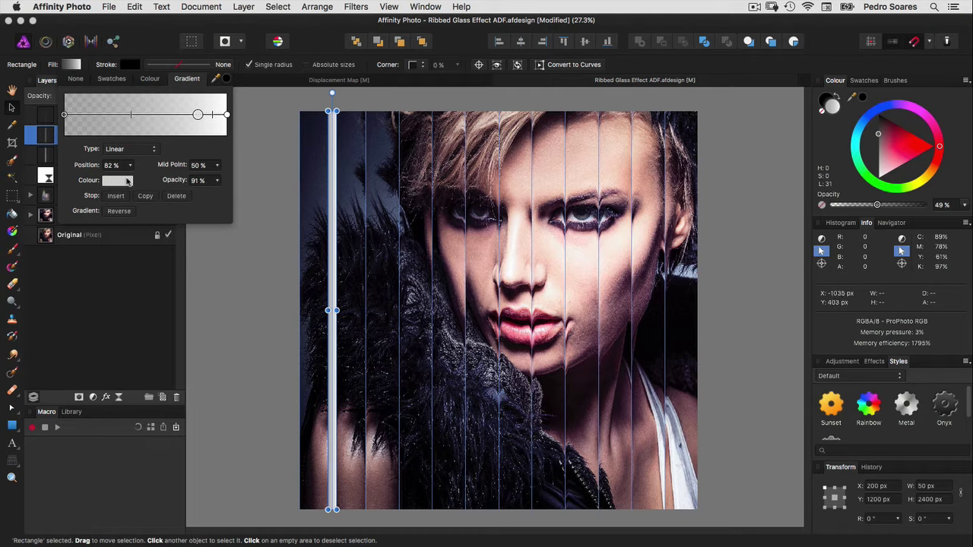
{"action": "left_click", "coordinate": [126, 181]}
{"action": "left_click_drag", "start_coordinate": [155, 262], "coordinate": [146, 239]}
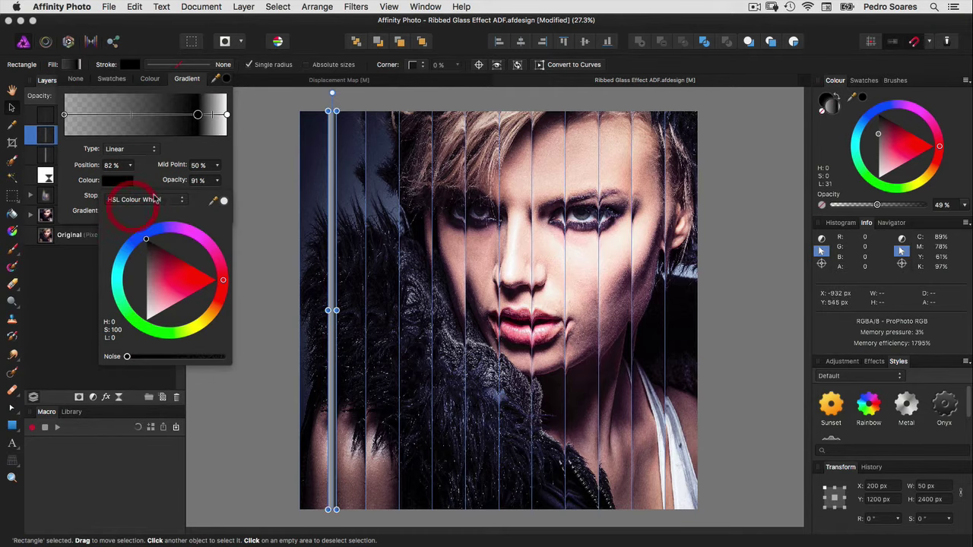
{"action": "left_click_drag", "start_coordinate": [198, 115], "coordinate": [201, 115]}
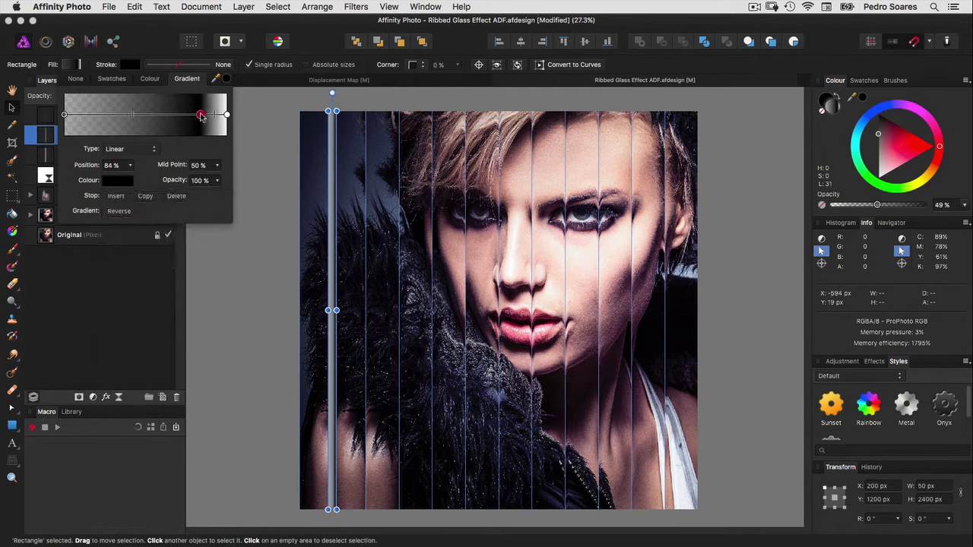
{"action": "left_click", "coordinate": [227, 115]}
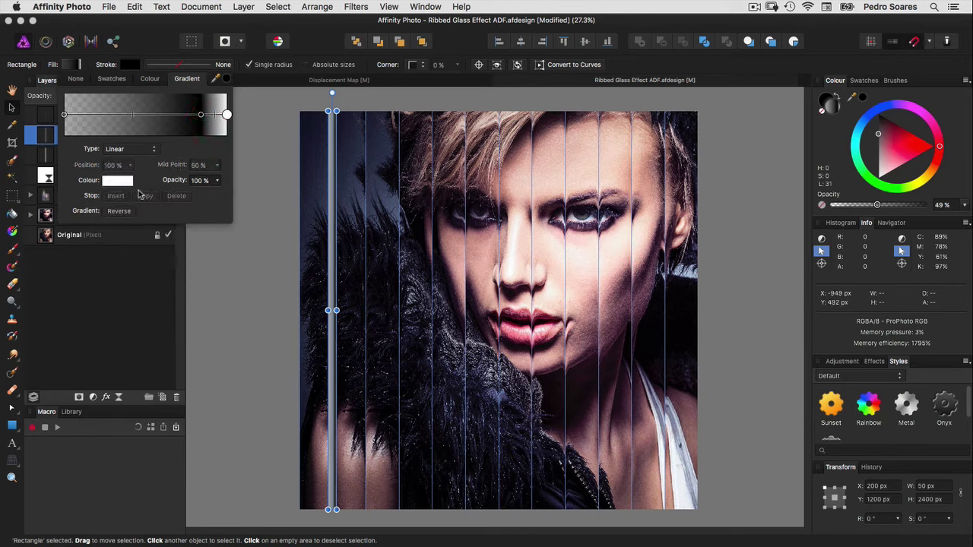
{"action": "left_click", "coordinate": [119, 183]}
{"action": "left_click", "coordinate": [141, 279]}
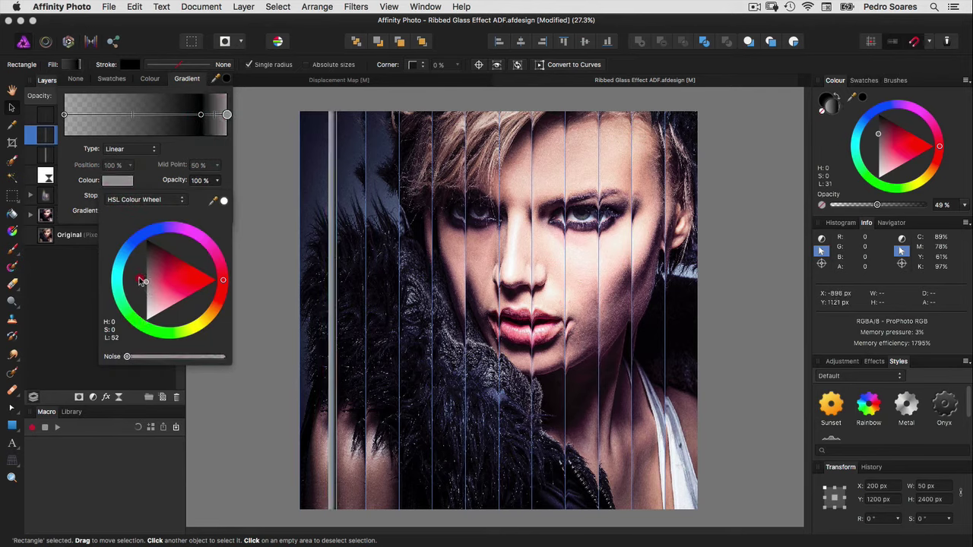
{"action": "left_click_drag", "start_coordinate": [140, 280], "coordinate": [146, 287]}
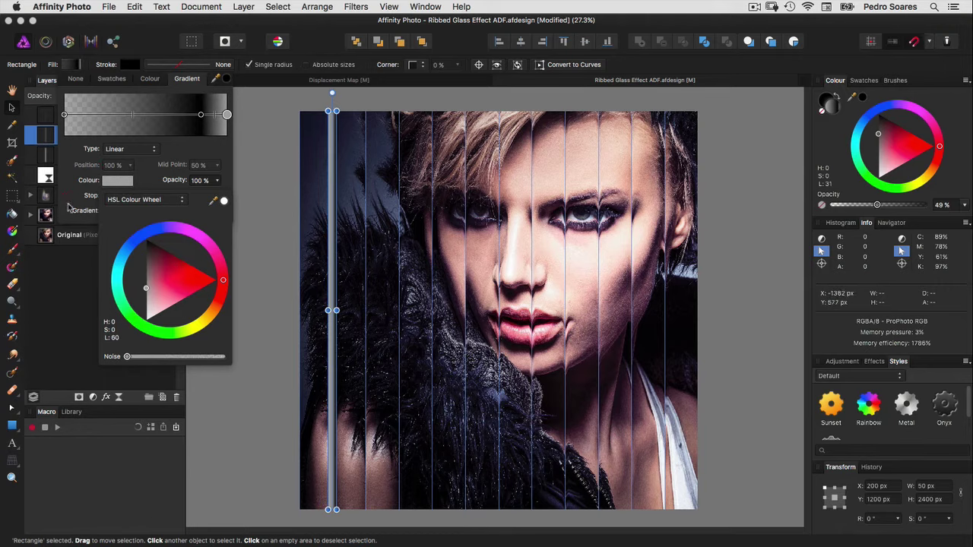
- Close the fill settings and give the Rectangle layer Glow blend mode with 50% opacity
{"action": "left_click", "coordinate": [95, 275]}
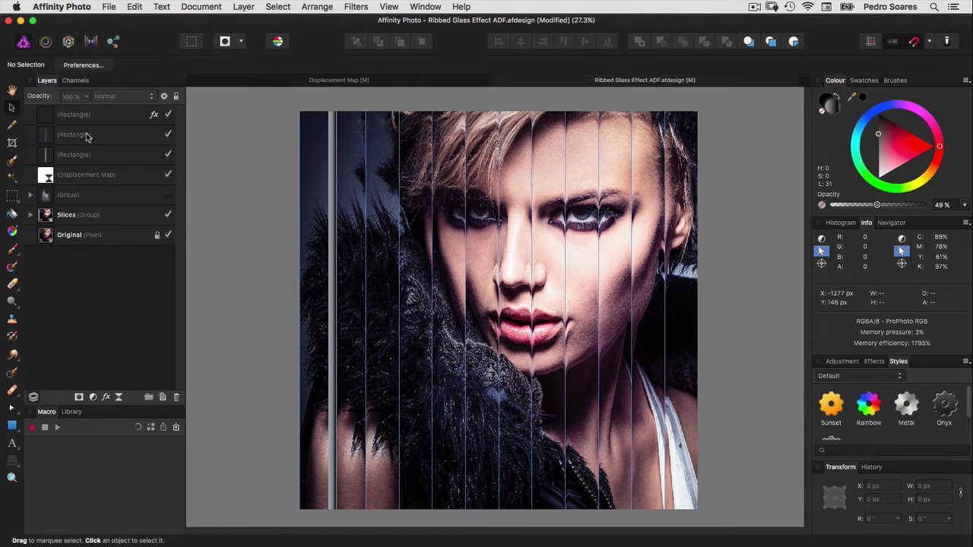
{"action": "left_click", "coordinate": [93, 126]}
{"action": "left_click", "coordinate": [110, 95]}
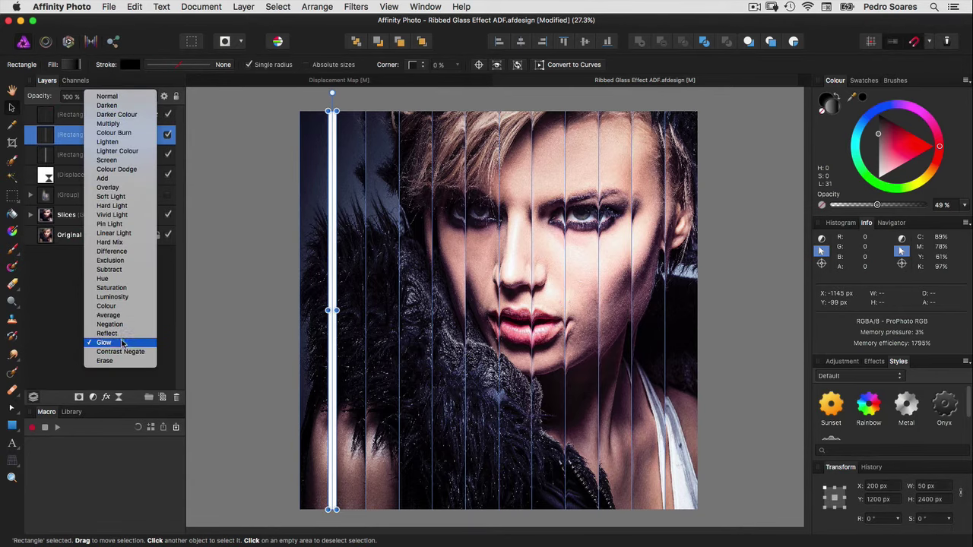
{"action": "left_click", "coordinate": [119, 343]}
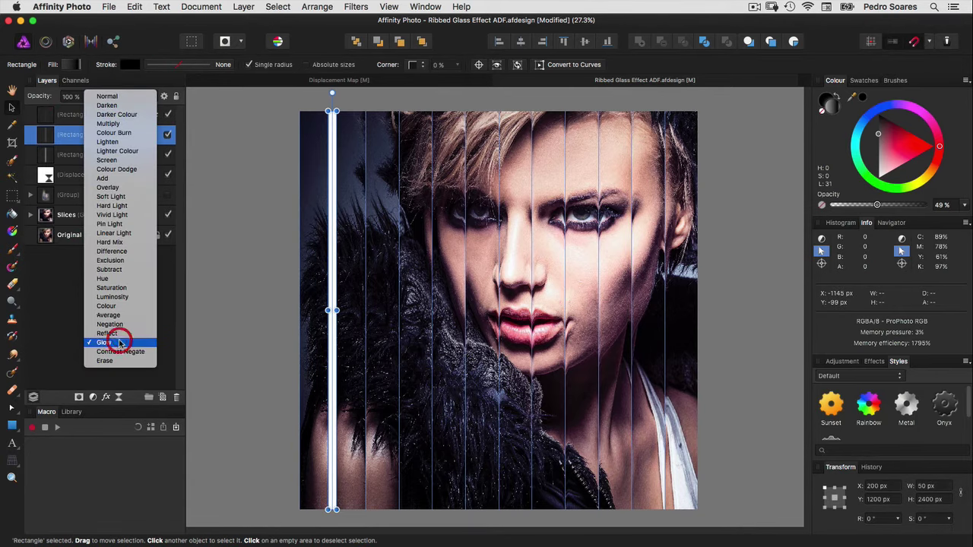
{"action": "left_click", "coordinate": [73, 99]}
{"action": "type", "text": "50"}
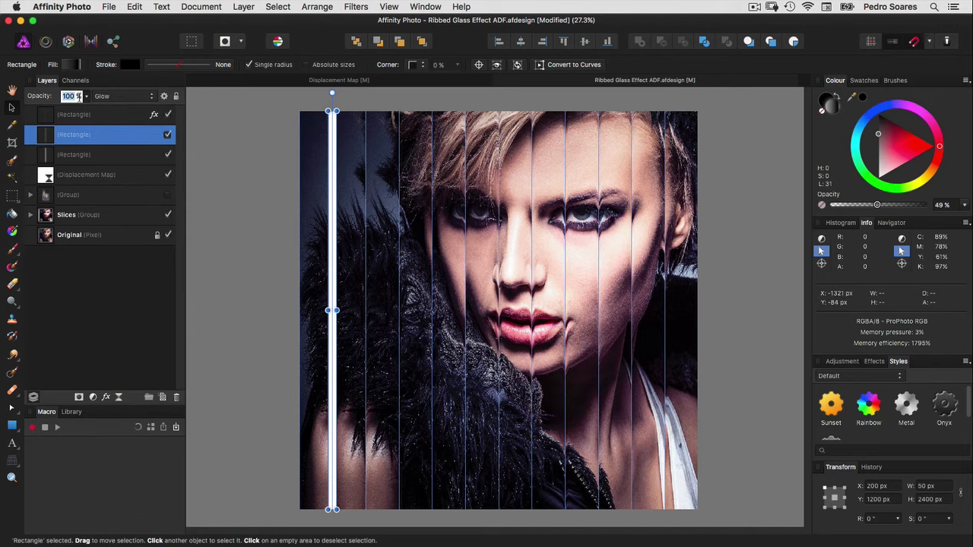
{"action": "key", "text": "Return"}
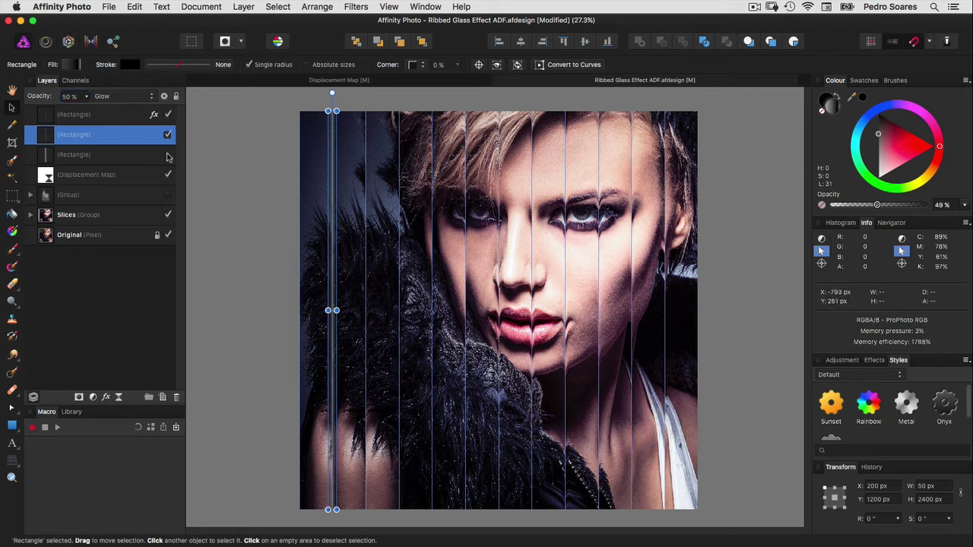
- Give the Glow strip a 5 px Gaussian Blur effect and group it with the top rectangle
{"action": "left_click", "coordinate": [106, 397]}
{"action": "left_click", "coordinate": [299, 177]}
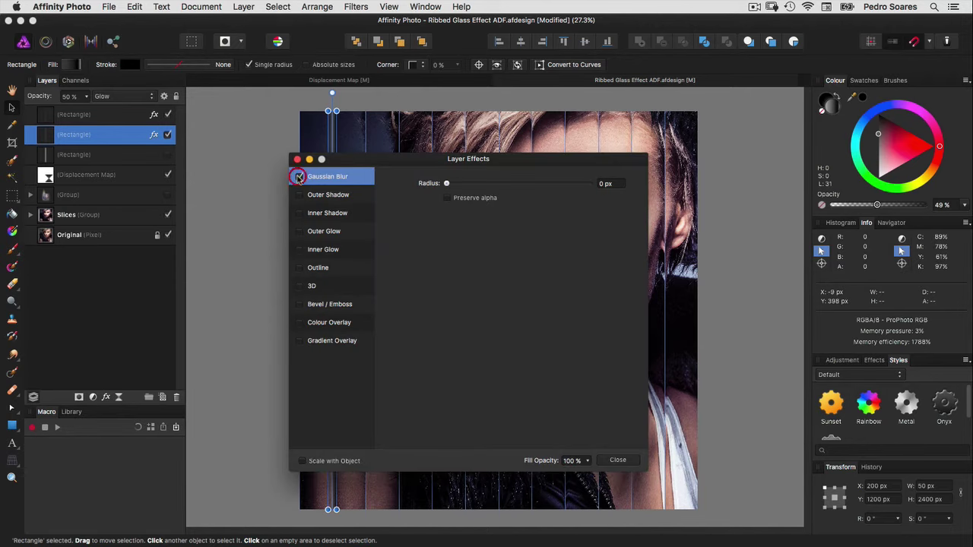
{"action": "left_click", "coordinate": [604, 183]}
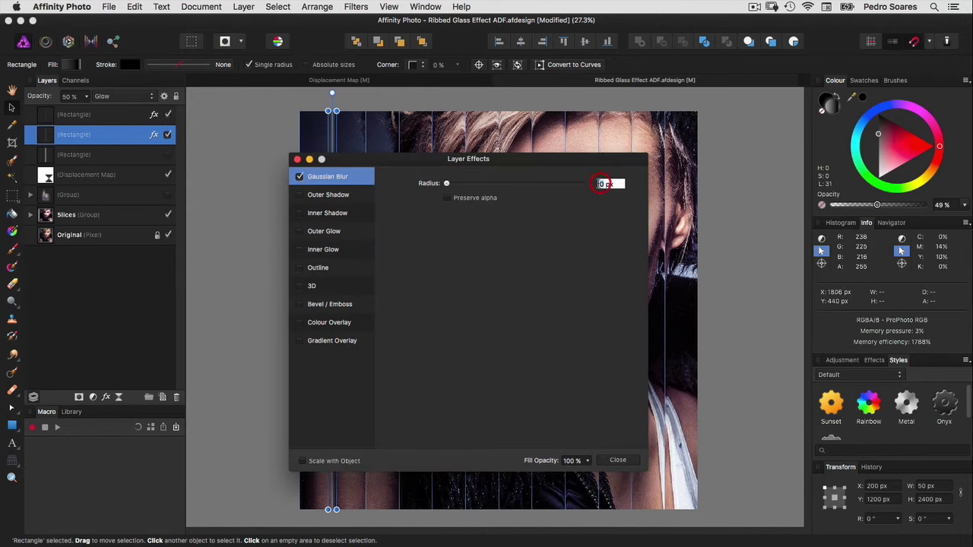
{"action": "type", "text": "5"}
{"action": "key", "text": "Return"}
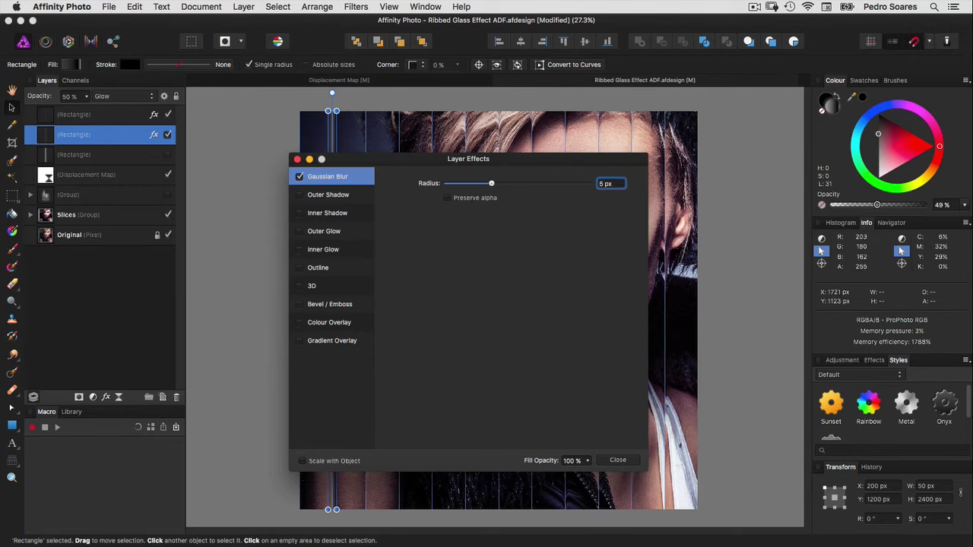
{"action": "key", "text": "Escape"}
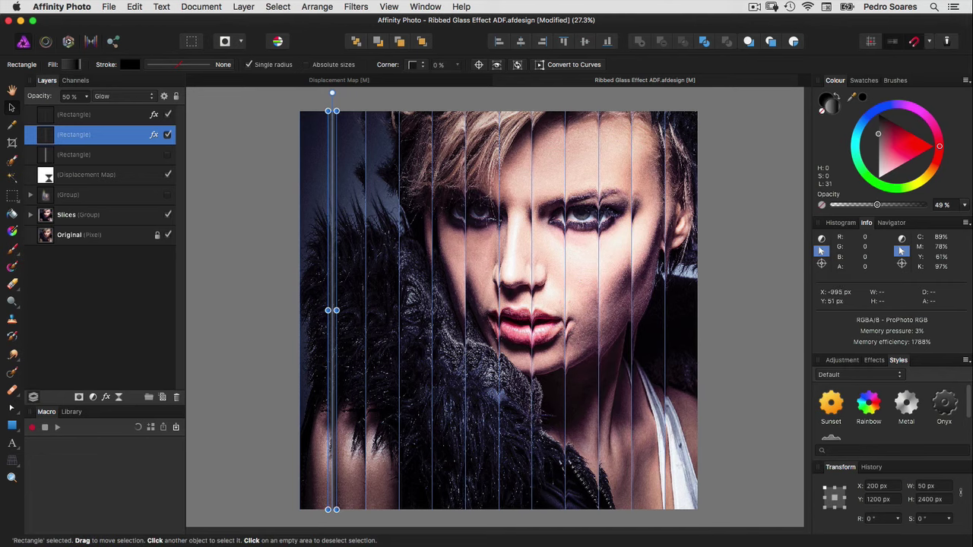
{"action": "left_click", "coordinate": [90, 114], "text": "shift"}
{"action": "key", "text": "super+g"}
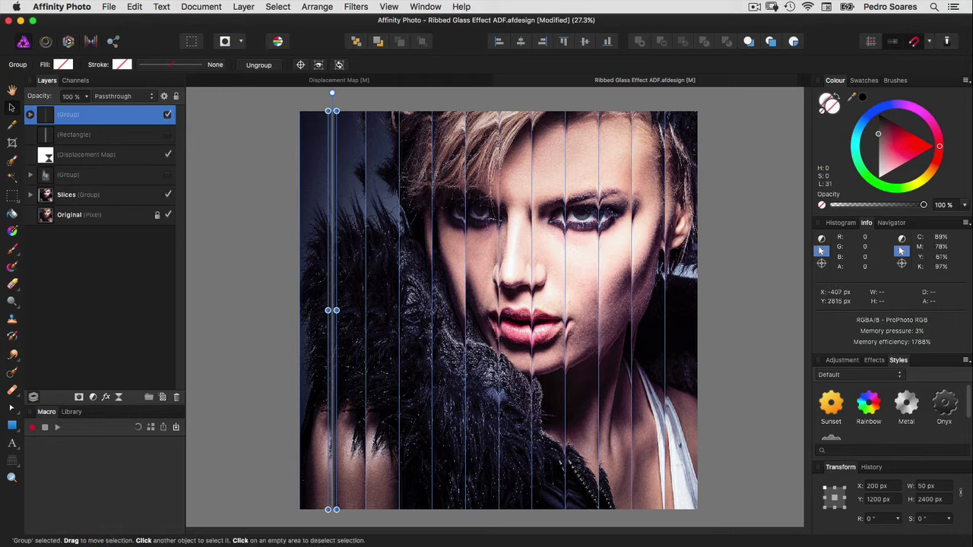
- Repeat the strip group across the portrait in 200 px steps, moving the last copy to X 0
{"action": "key", "text": "super+j"}
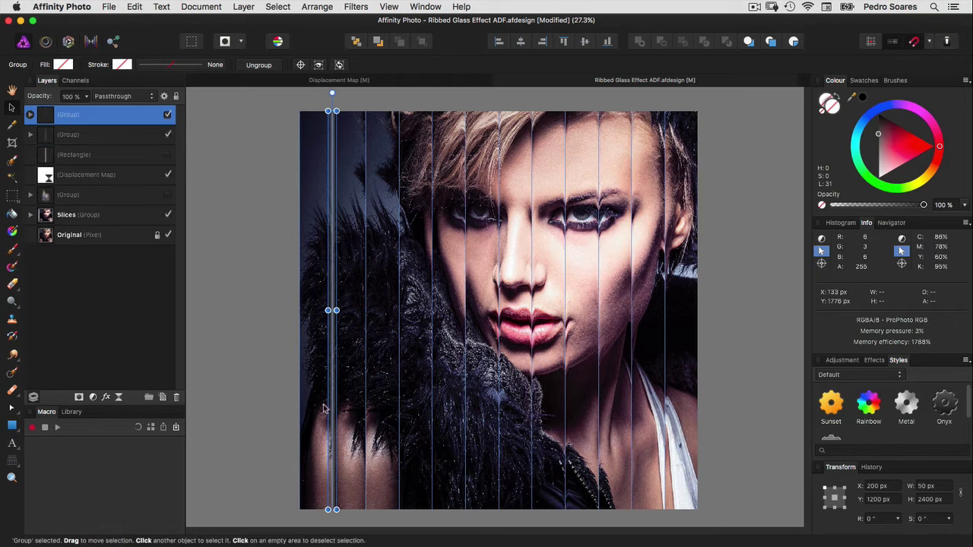
{"action": "left_click_drag", "start_coordinate": [328, 411], "coordinate": [363, 409]}
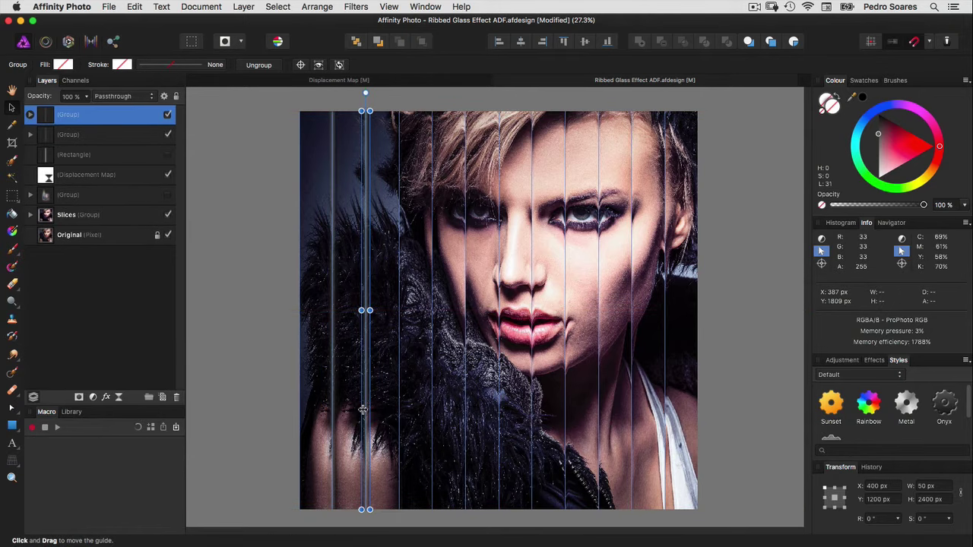
{"action": "key", "text": "super+j"}
{"action": "key", "text": "super+j"}
{"action": "key", "text": "super+j"}
{"action": "key", "text": "super+j"}
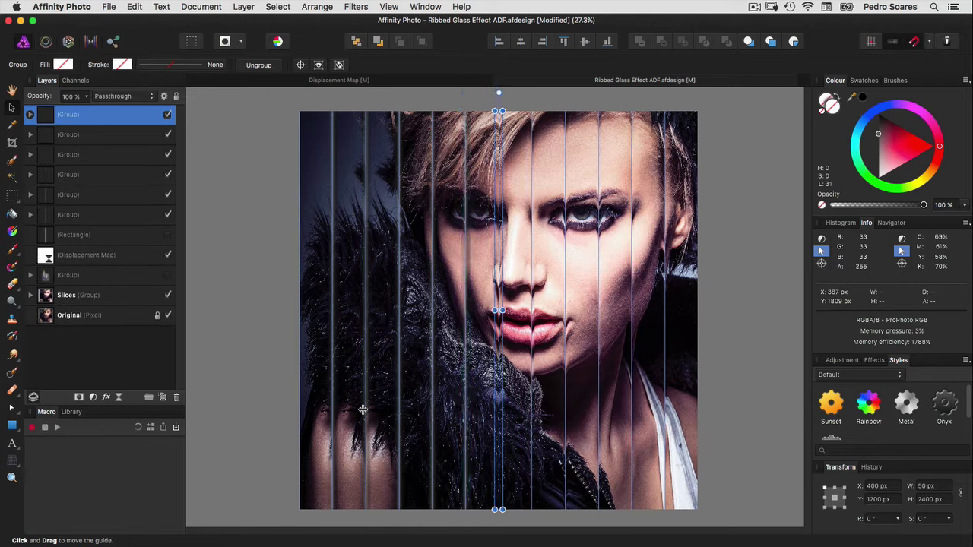
{"action": "key", "text": "super+j"}
{"action": "key", "text": "super+j"}
{"action": "key", "text": "super+j"}
{"action": "key", "text": "super+j"}
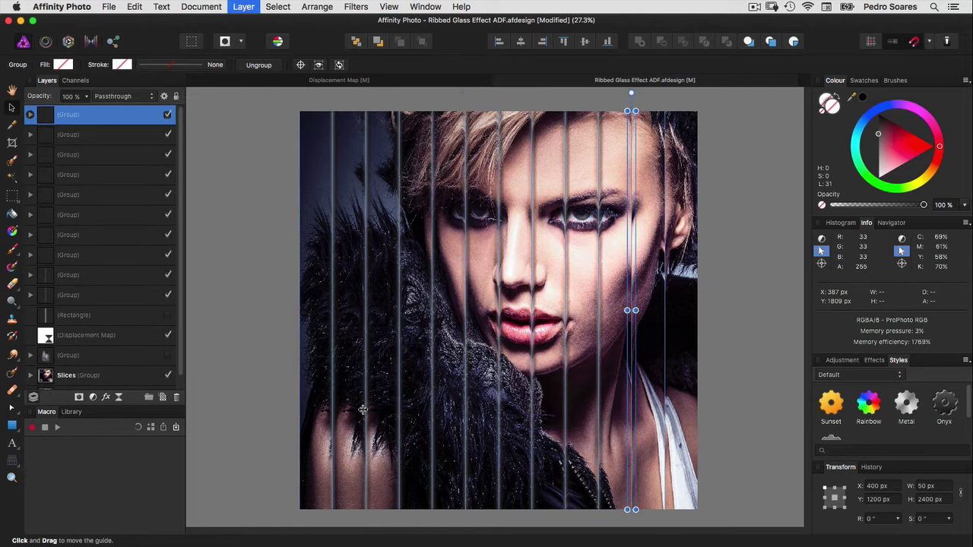
{"action": "key", "text": "super+j"}
{"action": "key", "text": "super+j"}
{"action": "key", "text": "super+j"}
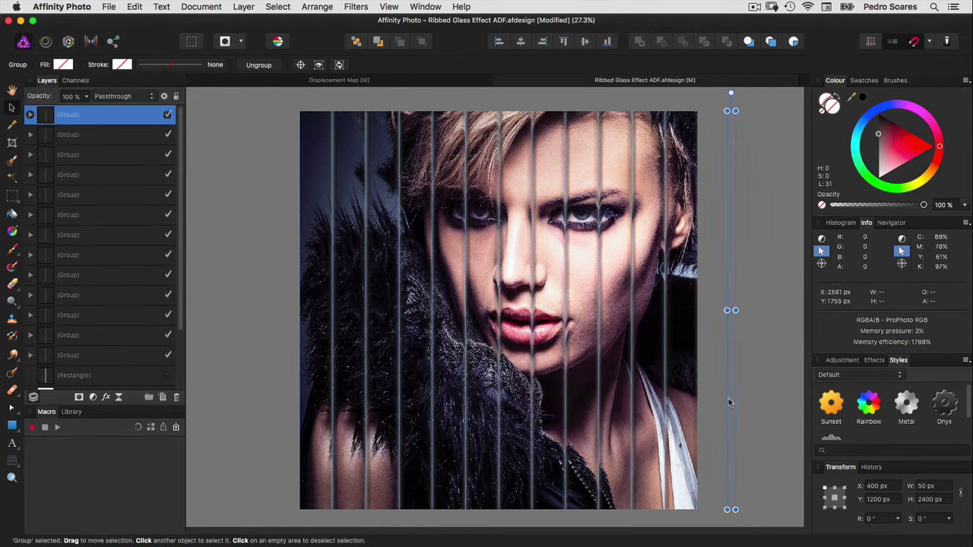
{"action": "mouse_move", "coordinate": [731, 397]}
{"action": "left_mouse_down"}
{"action": "mouse_move", "coordinate": [443, 402]}
{"action": "mouse_move", "coordinate": [297, 393]}
{"action": "left_mouse_up"}
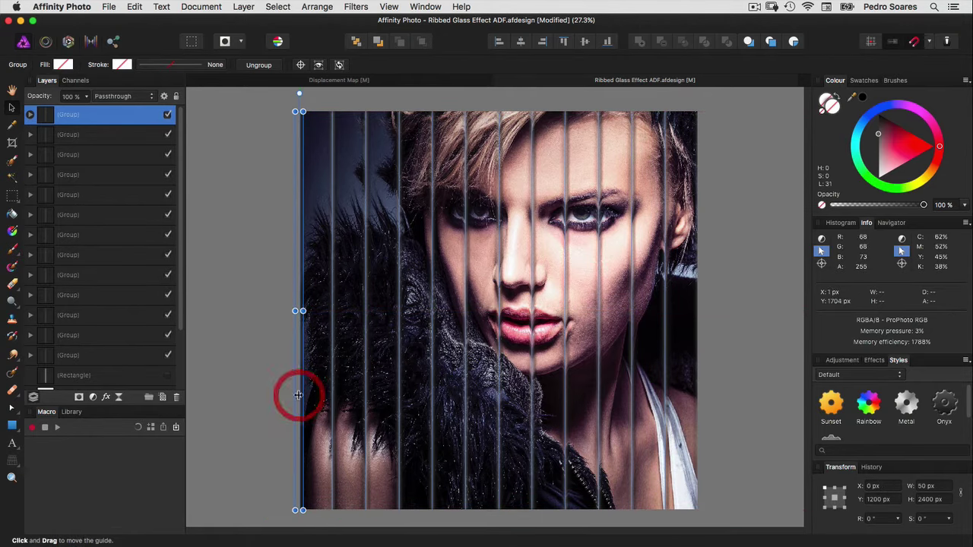
- Group the thirteen slice groups as 'Ribbed Glass' at 70% opacity, then deselect
{"action": "left_click", "coordinate": [147, 354], "text": "shift"}
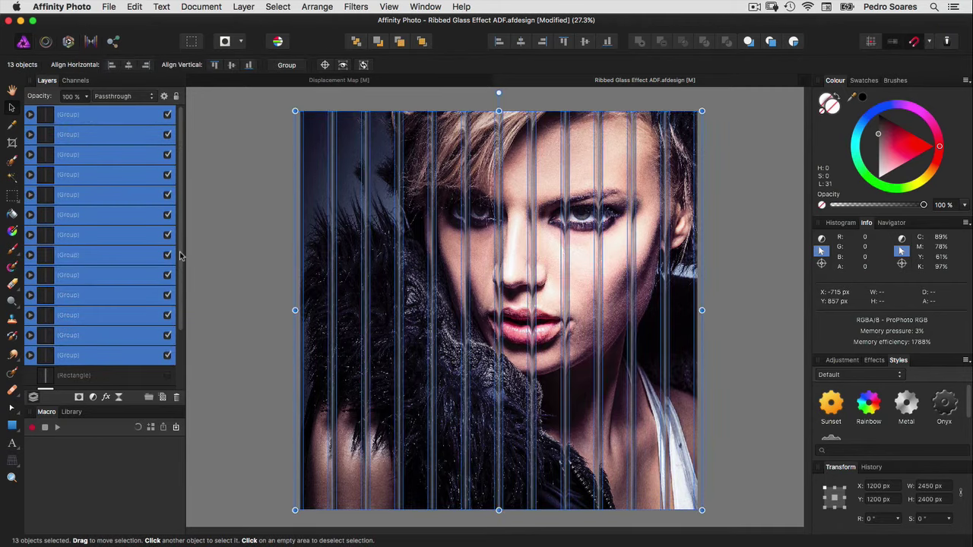
{"action": "key", "text": "super+g"}
{"action": "double_click", "coordinate": [70, 115]}
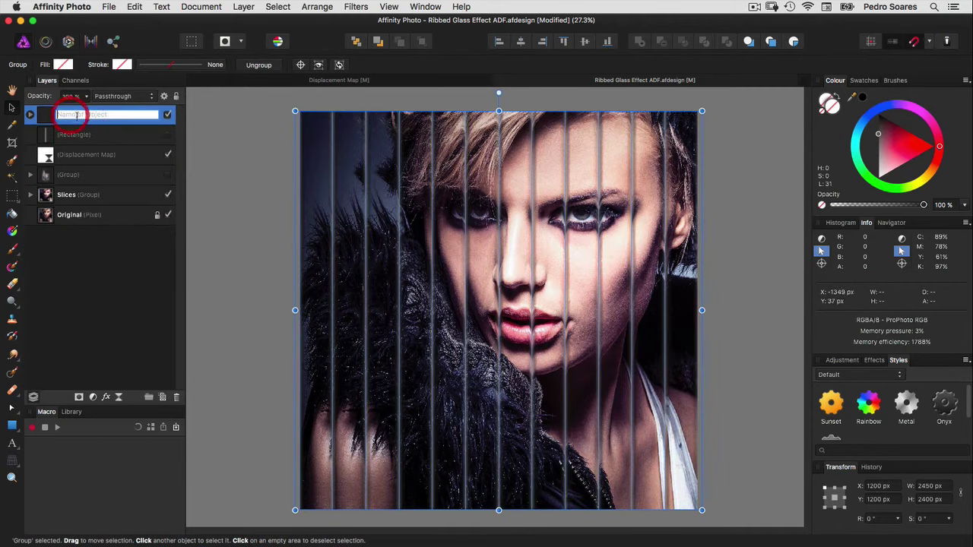
{"action": "type", "text": "Ribbed Glass"}
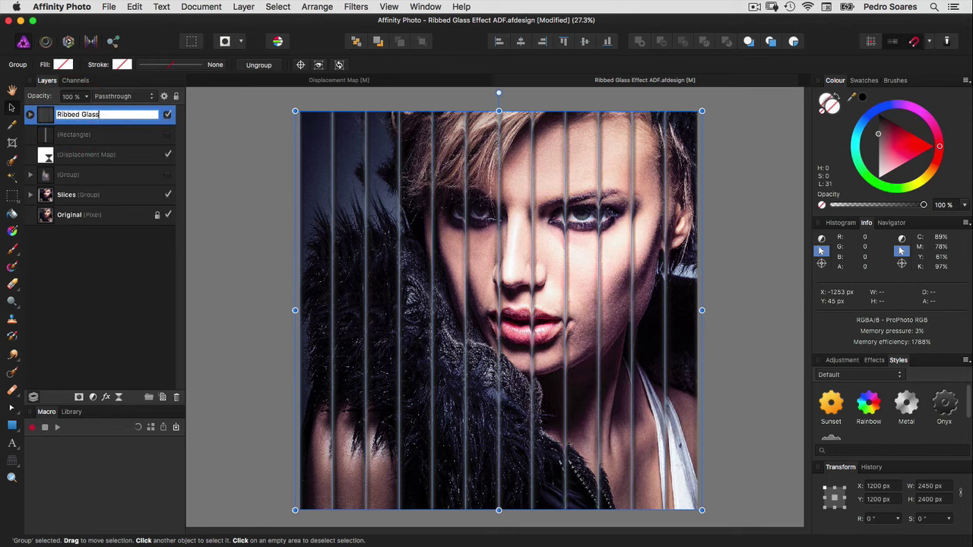
{"action": "key", "text": "Return"}
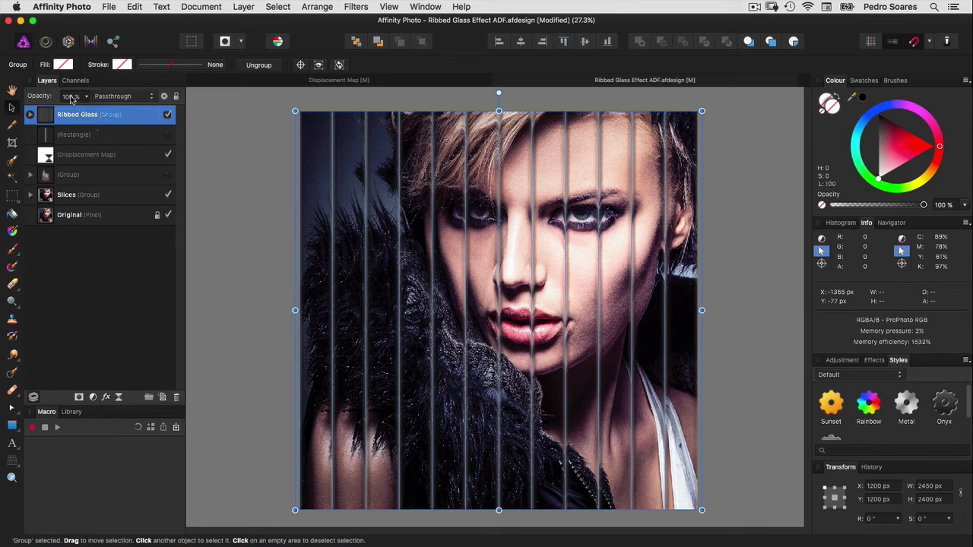
{"action": "left_click", "coordinate": [71, 97]}
{"action": "type", "text": "70"}
{"action": "key", "text": "Return"}
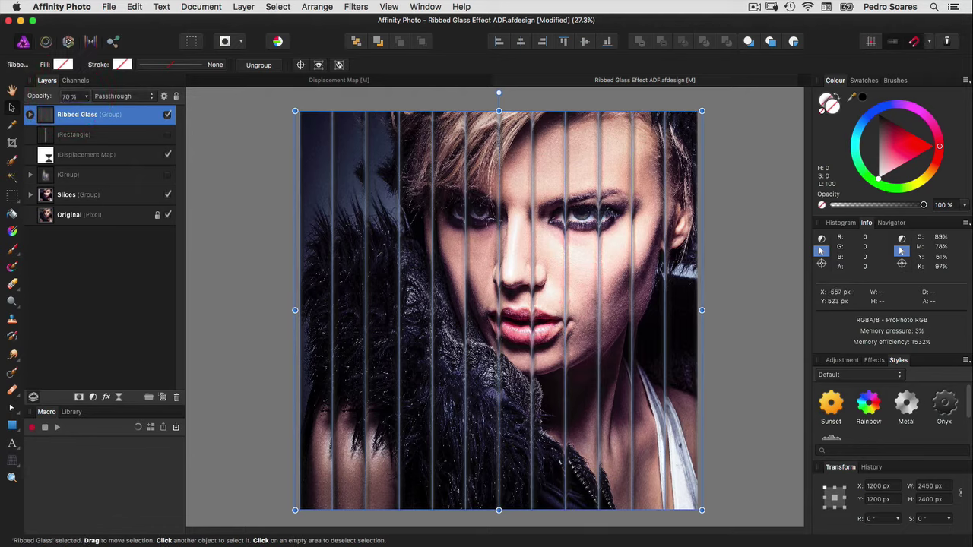
{"action": "key", "text": "super+d"}
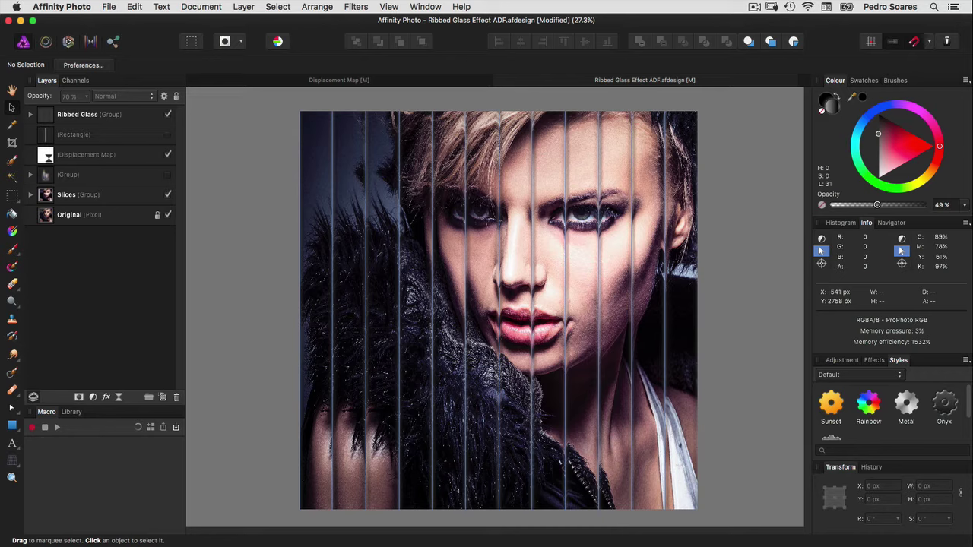
- Add a 6 px Gaussian Blur live filter layer and move it below the Ribbed Glass group
{"action": "left_click", "coordinate": [244, 7]}
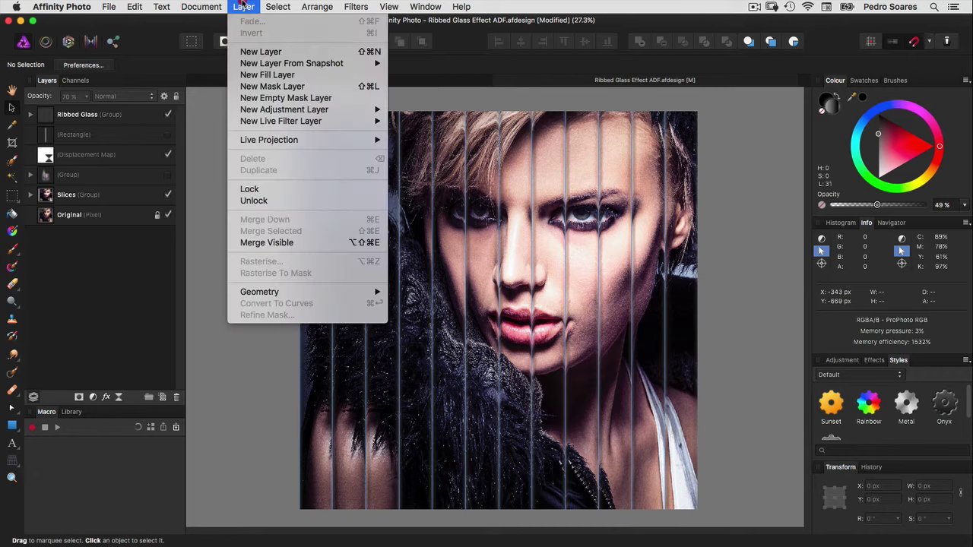
{"action": "mouse_move", "coordinate": [280, 121]}
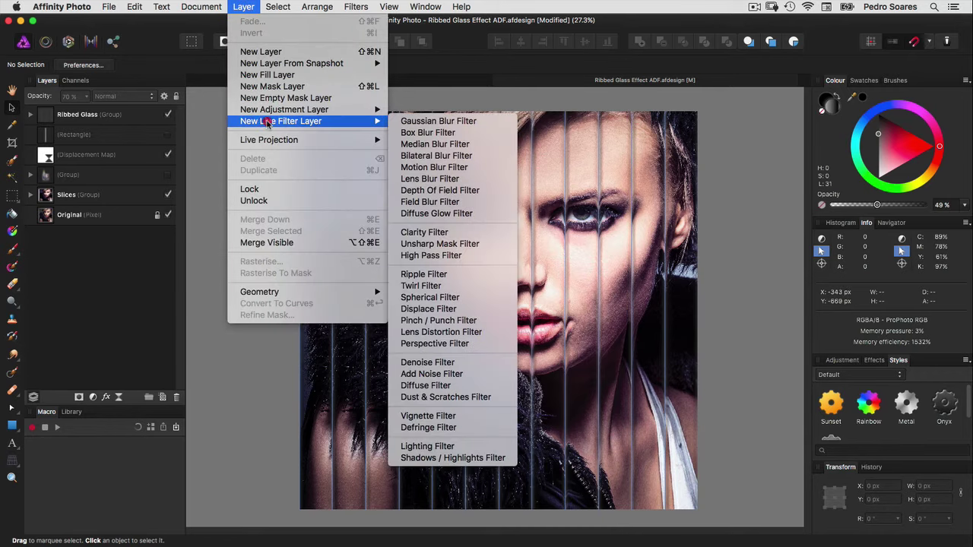
{"action": "left_click", "coordinate": [414, 122]}
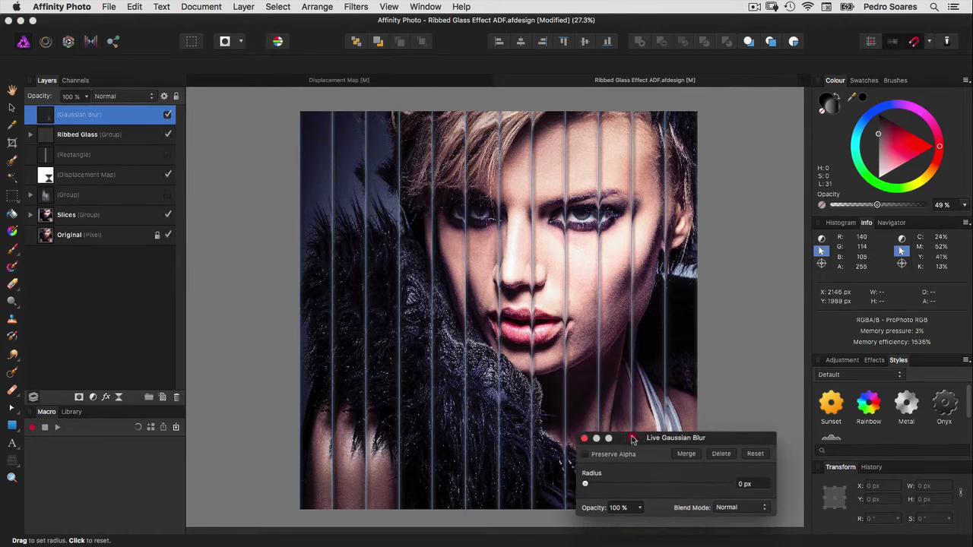
{"action": "left_click_drag", "start_coordinate": [661, 444], "coordinate": [330, 231]}
{"action": "left_click", "coordinate": [437, 279]}
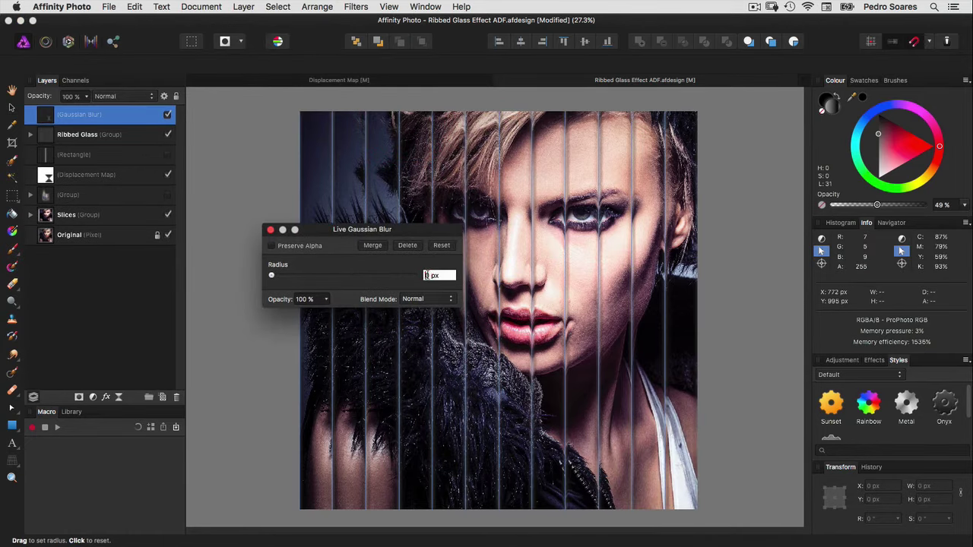
{"action": "type", "text": "6"}
{"action": "key", "text": "Return"}
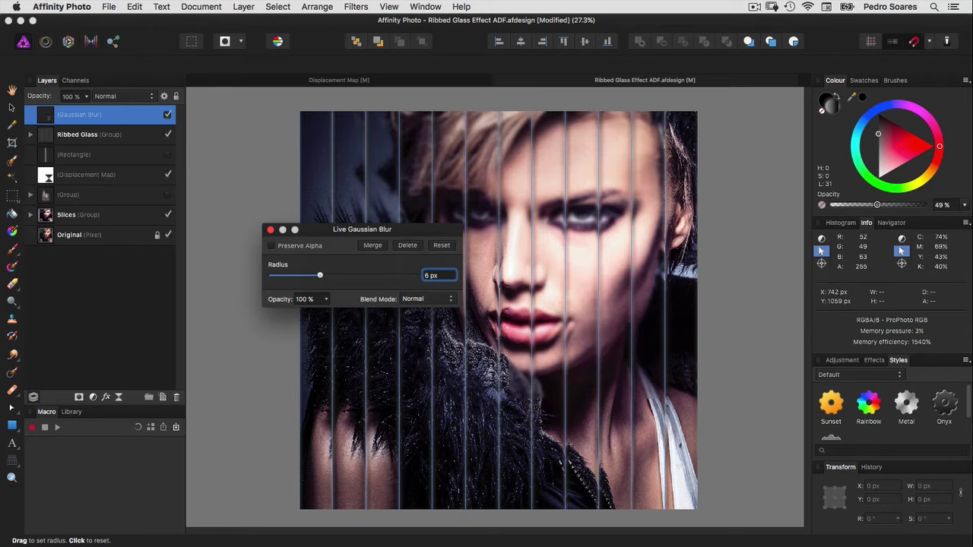
{"action": "key", "text": "Escape"}
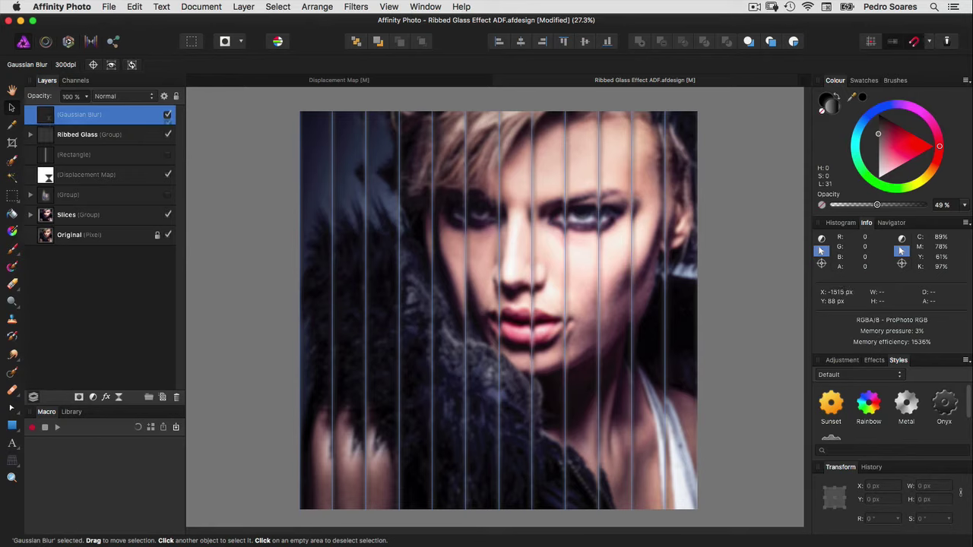
{"action": "left_click_drag", "start_coordinate": [167, 120], "coordinate": [167, 141]}
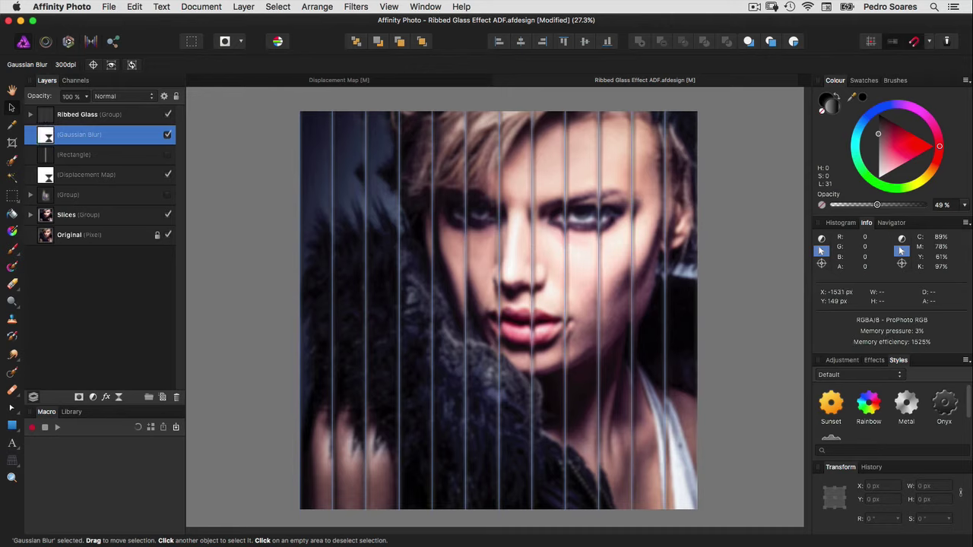
- Show the bar rectangle, step copies across into eleven bars, and merge them with Add
{"action": "left_click", "coordinate": [106, 154]}
{"action": "left_click", "coordinate": [167, 155]}
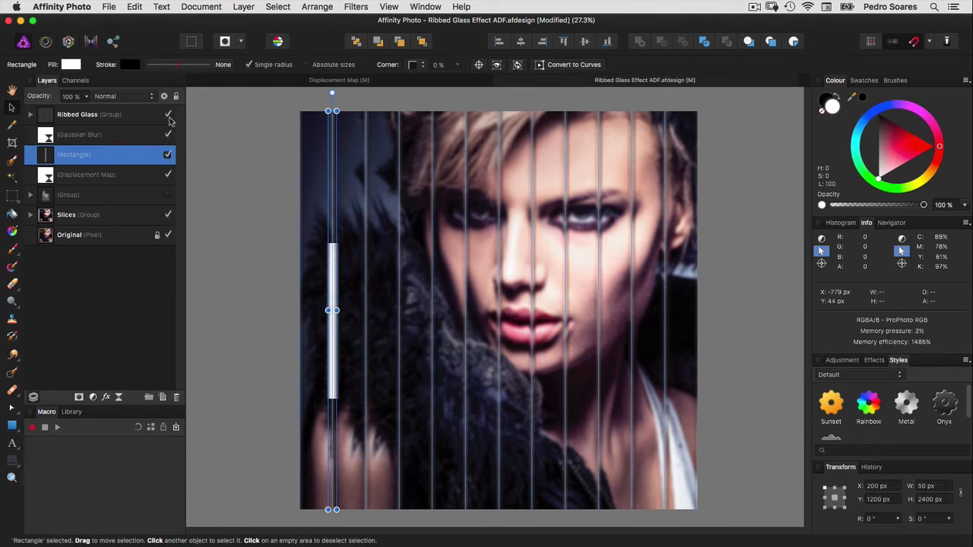
{"action": "key", "text": "super+j"}
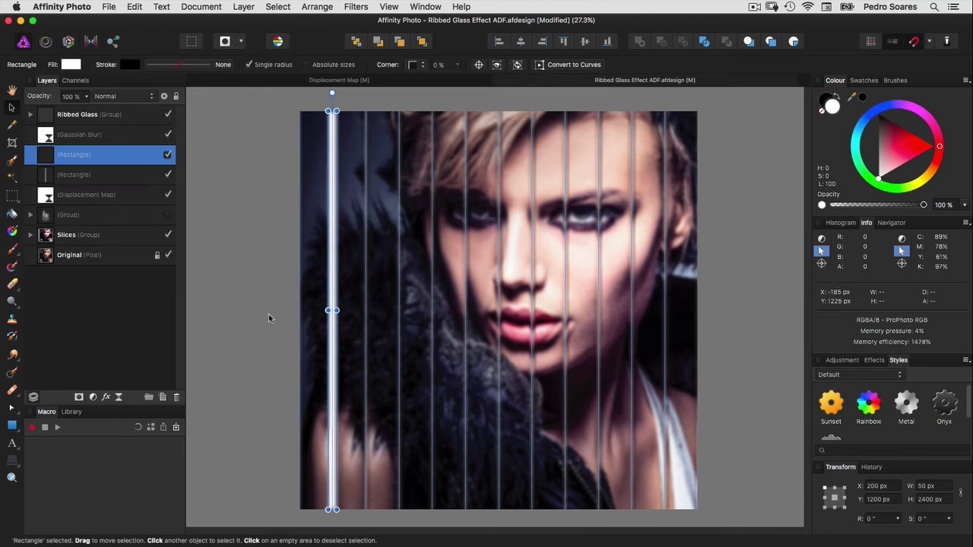
{"action": "left_click_drag", "start_coordinate": [327, 378], "coordinate": [361, 377]}
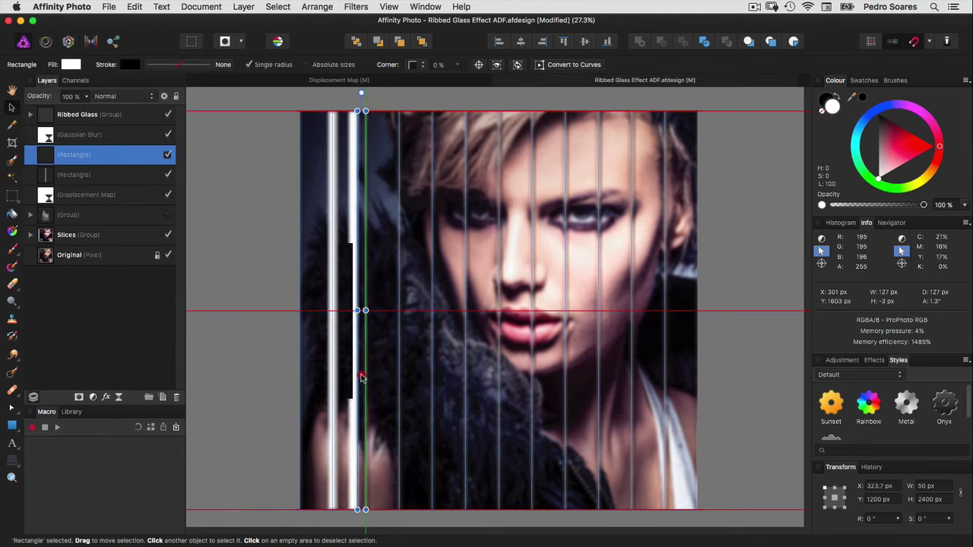
{"action": "key", "text": "super+j"}
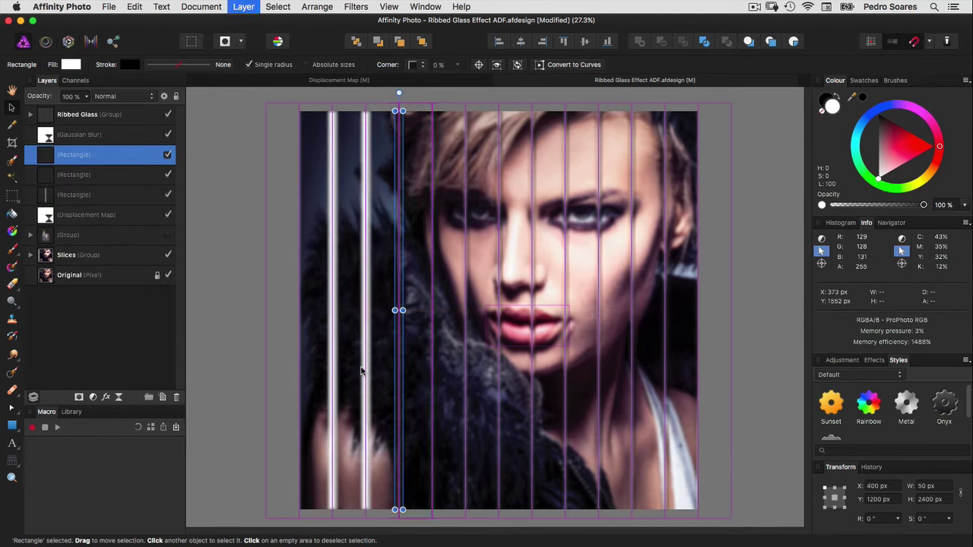
{"action": "key", "text": "super+j"}
{"action": "key", "text": "super+j"}
{"action": "key", "text": "super+j"}
{"action": "key", "text": "super+j"}
{"action": "key", "text": "super+j"}
{"action": "key", "text": "super+j"}
{"action": "key", "text": "super+j"}
{"action": "key", "text": "super+j"}
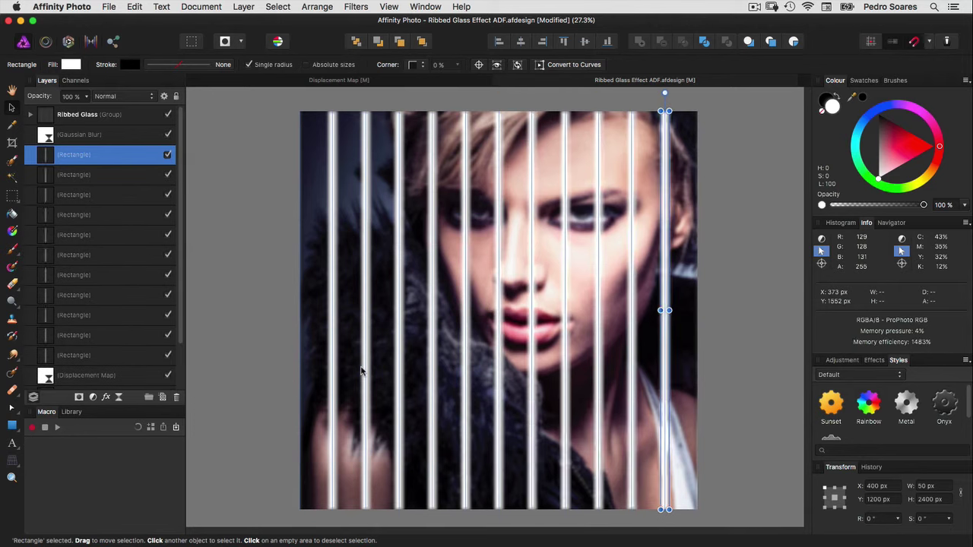
{"action": "left_click", "coordinate": [115, 353], "text": "shift"}
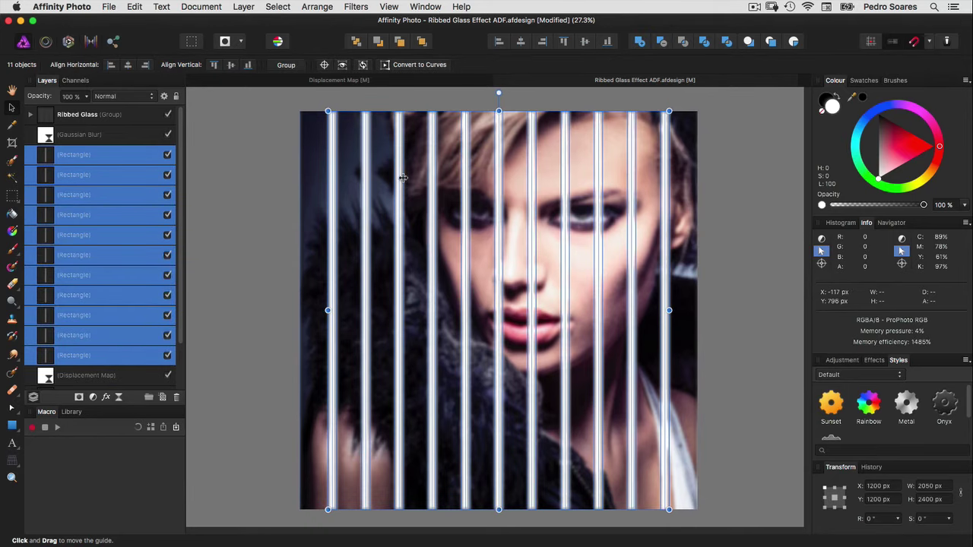
{"action": "left_click", "coordinate": [639, 42]}
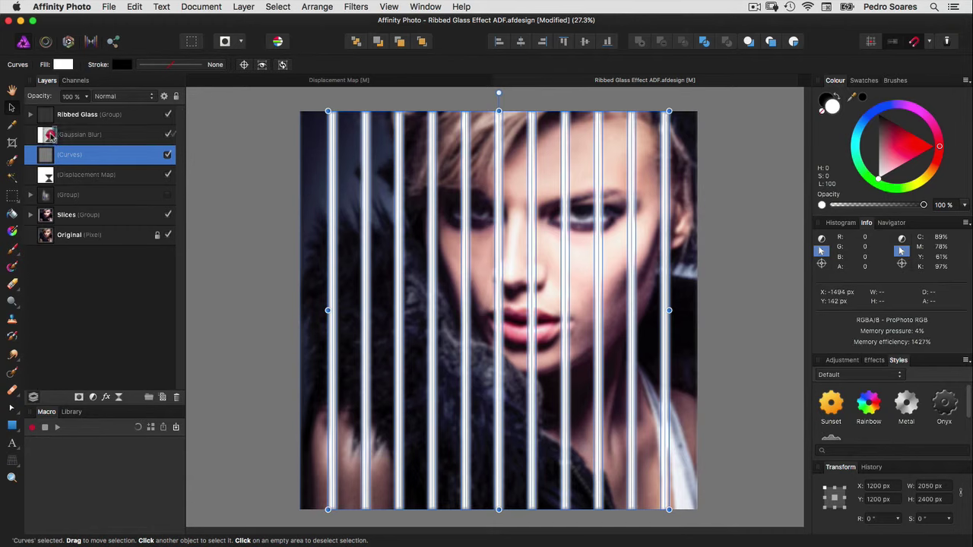
- Nest the merged bars inside the Gaussian Blur layer and rename that layer 'Glass Blur'
{"action": "left_click_drag", "start_coordinate": [44, 155], "coordinate": [45, 136]}
{"action": "left_click", "coordinate": [226, 181]}
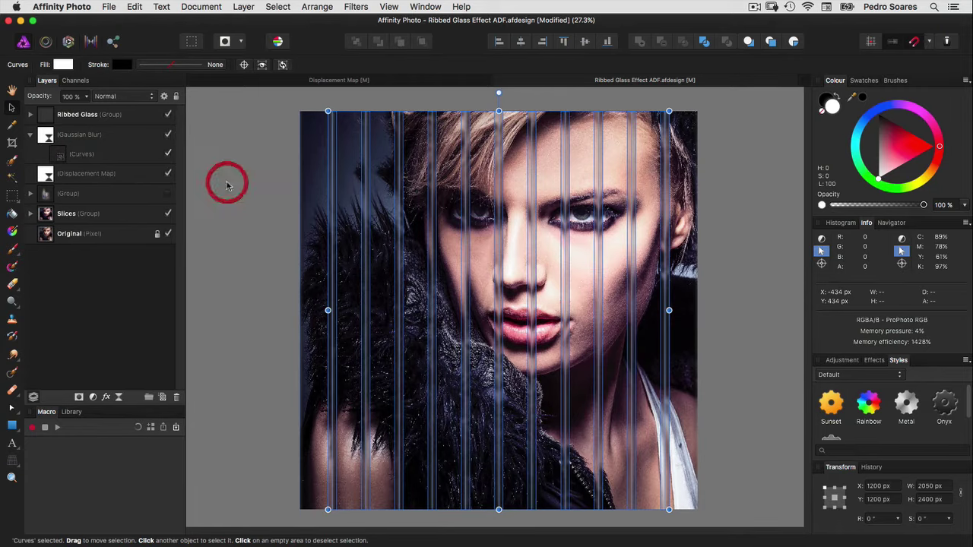
{"action": "double_click", "coordinate": [107, 134]}
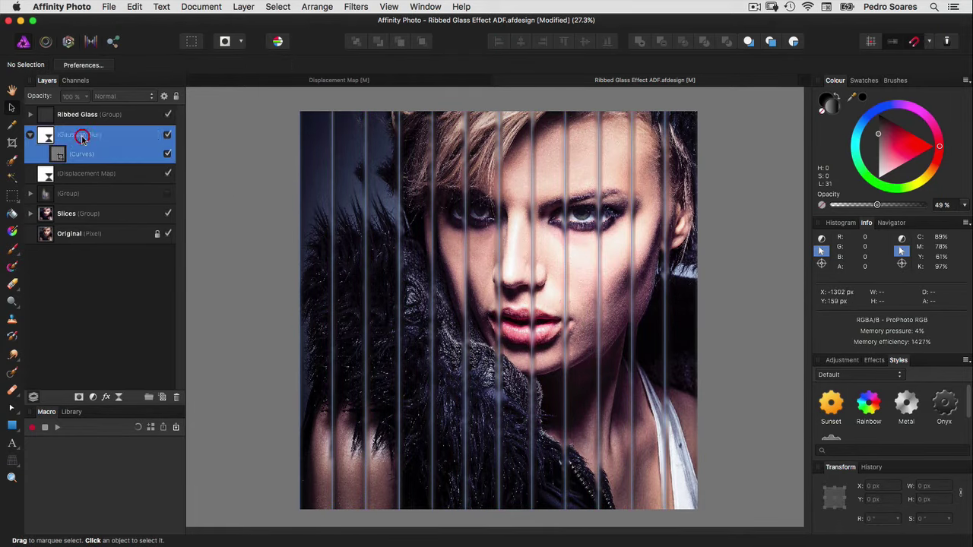
{"action": "type", "text": "Glass Blur"}
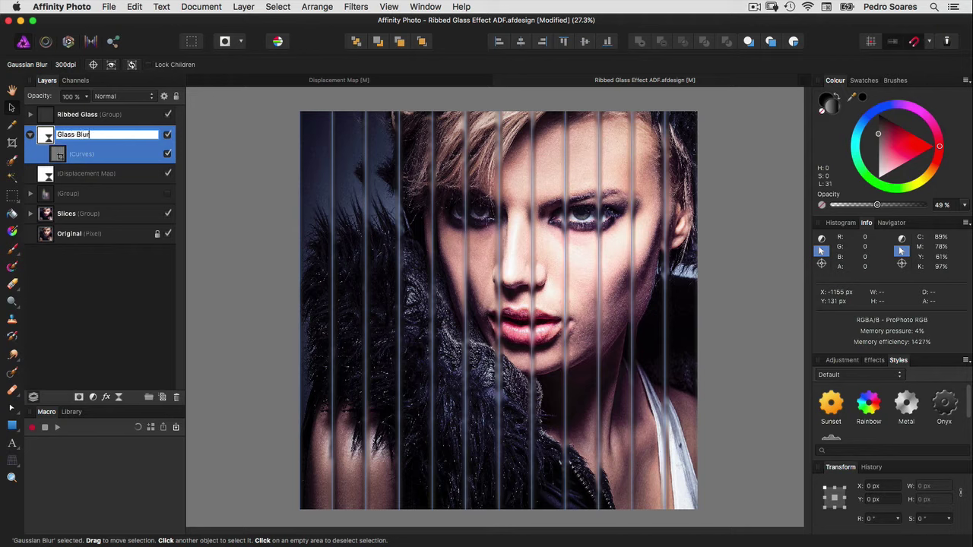
{"action": "key", "text": "Return"}
{"action": "left_click", "coordinate": [30, 135]}
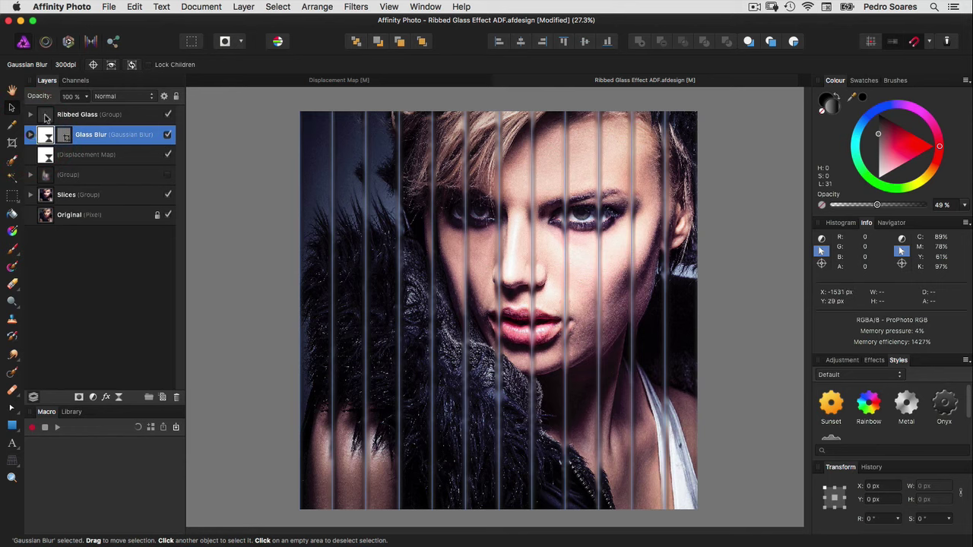
- Set the Ribbed Glass group's opacity to 50% and deselect it
{"action": "left_click", "coordinate": [46, 115]}
{"action": "left_click", "coordinate": [68, 96]}
{"action": "type", "text": "70"}
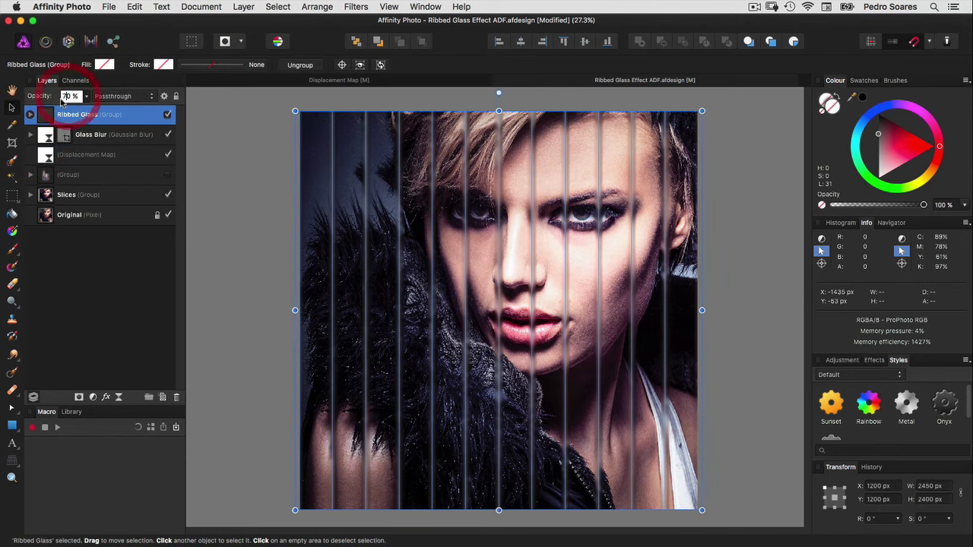
{"action": "type", "text": "50"}
{"action": "key", "text": "Return"}
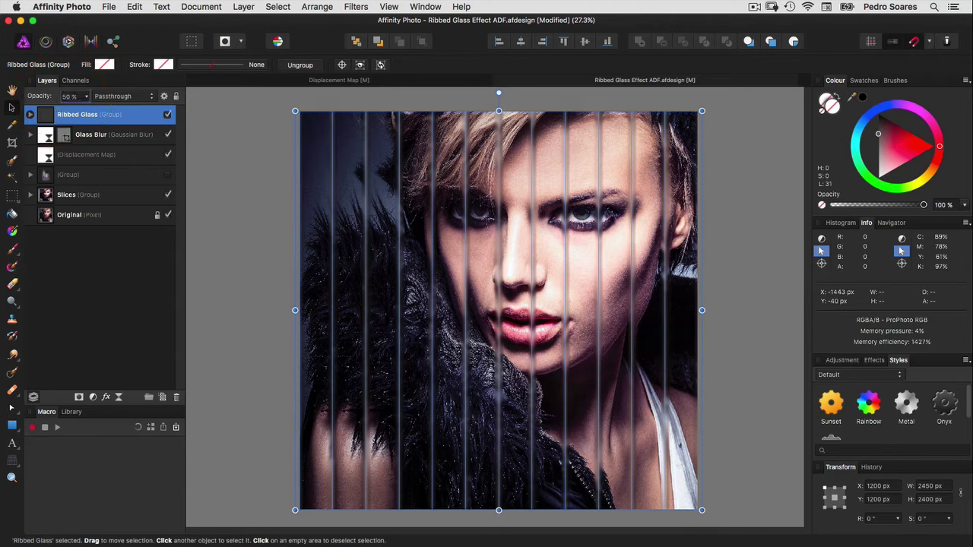
{"action": "left_click", "coordinate": [217, 132]}
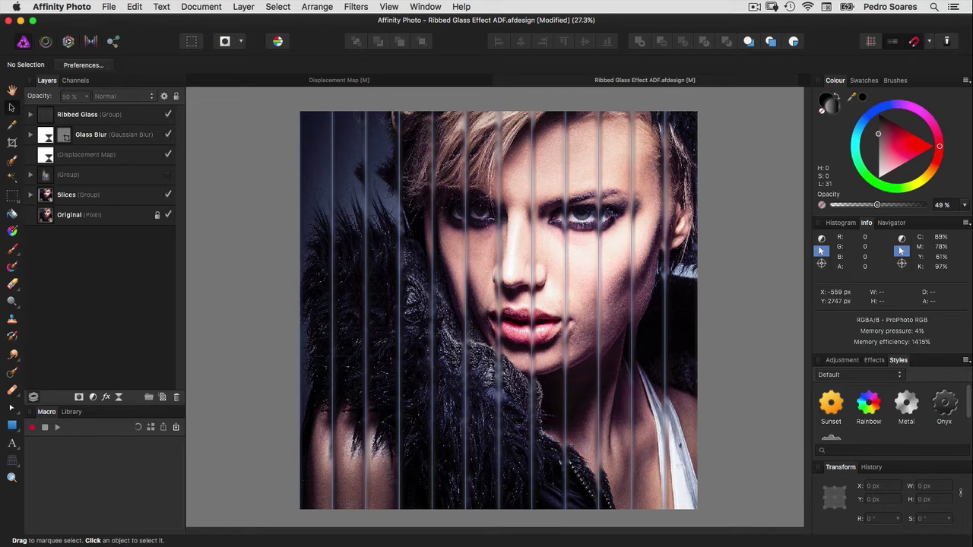
- Add a Gradient Map adjustment layer and delete its green middle stop
{"action": "left_click", "coordinate": [251, 6]}
{"action": "mouse_move", "coordinate": [284, 110]}
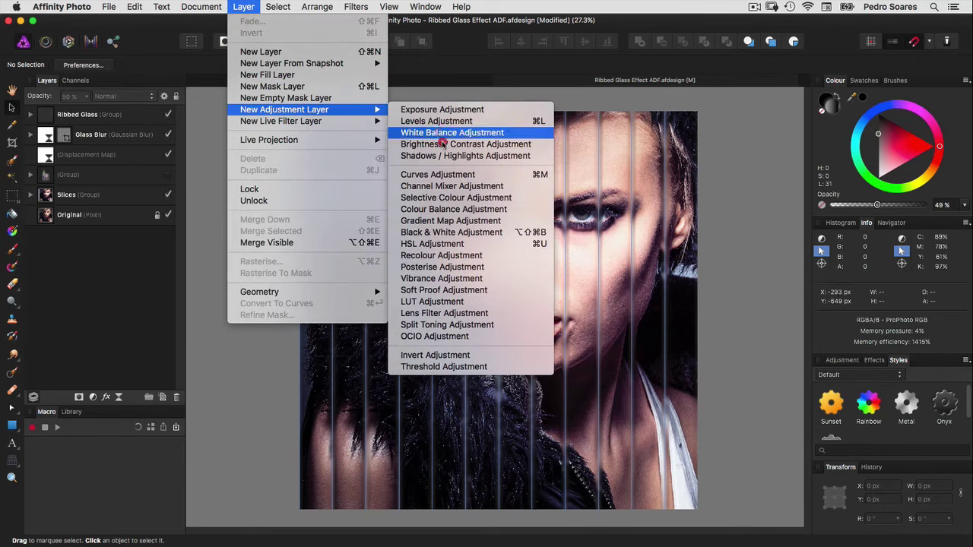
{"action": "left_click", "coordinate": [430, 221]}
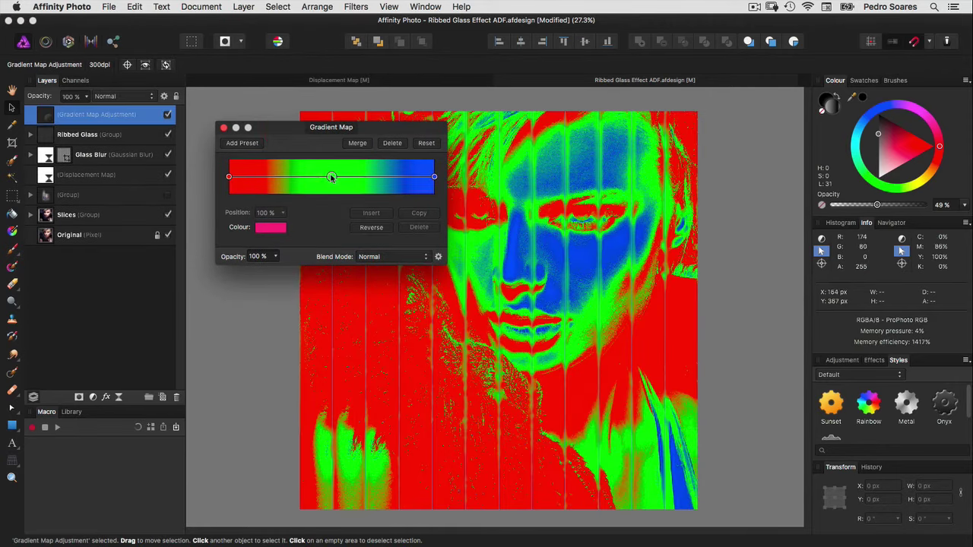
{"action": "left_click", "coordinate": [331, 176]}
{"action": "left_click", "coordinate": [416, 228]}
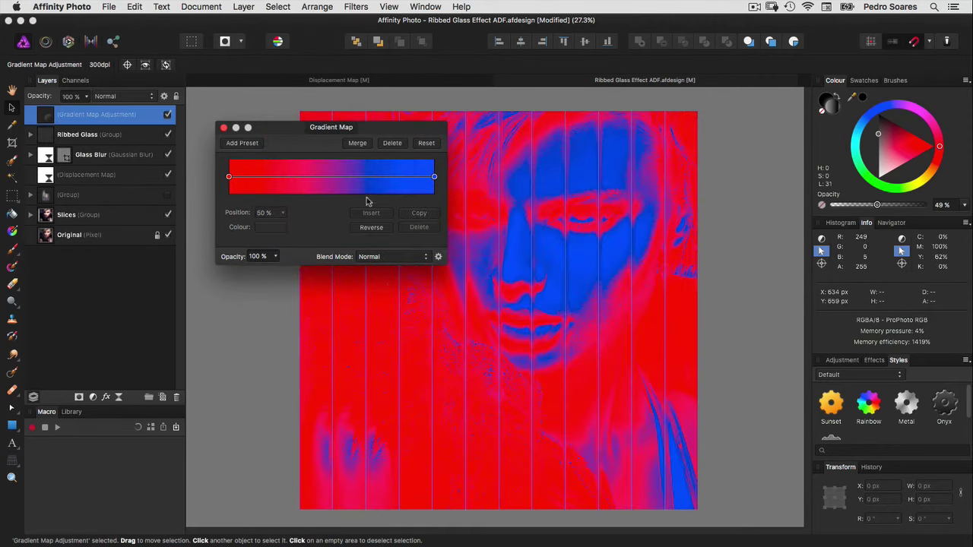
{"action": "left_click_drag", "start_coordinate": [290, 127], "coordinate": [286, 119]}
- Set the gradient's left stop to black and right stop to hot pink
{"action": "left_click", "coordinate": [223, 170]}
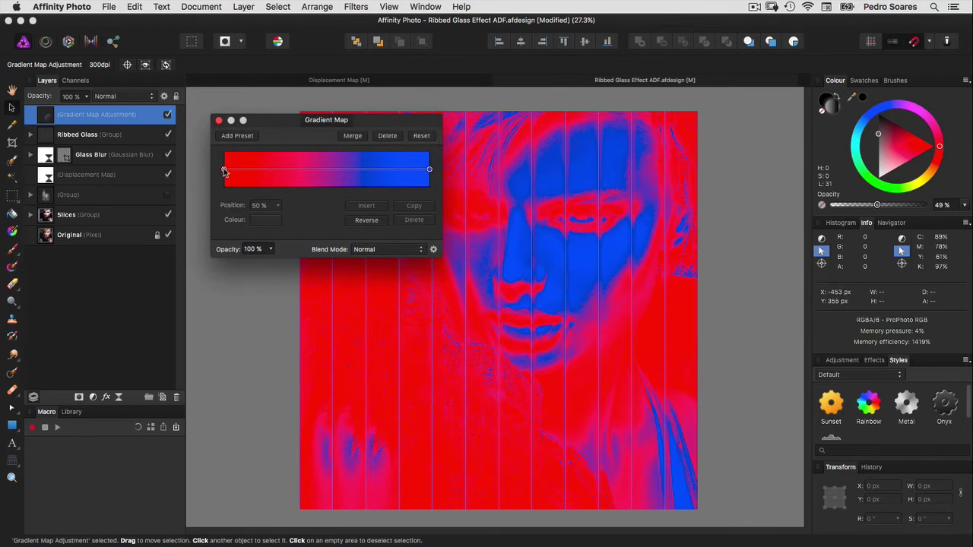
{"action": "left_click", "coordinate": [259, 222]}
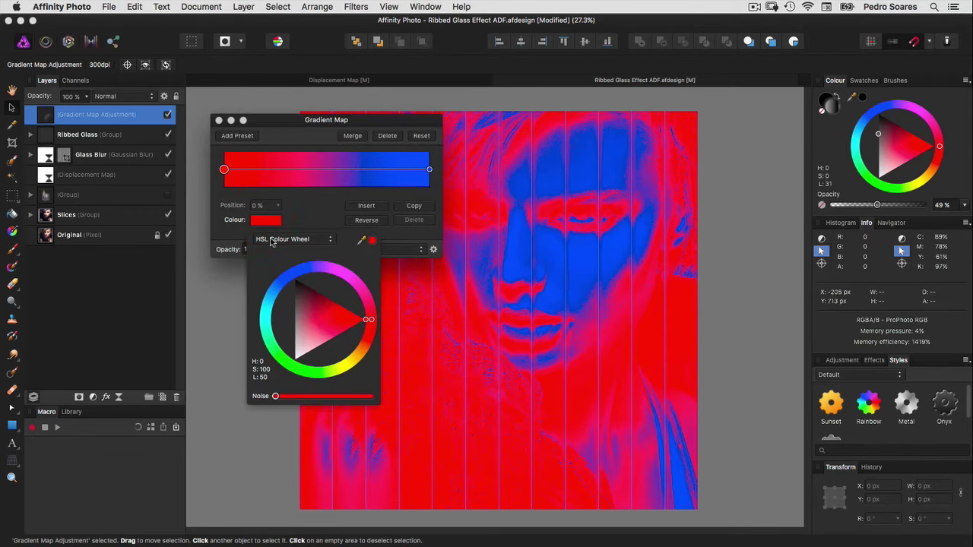
{"action": "left_click", "coordinate": [296, 295]}
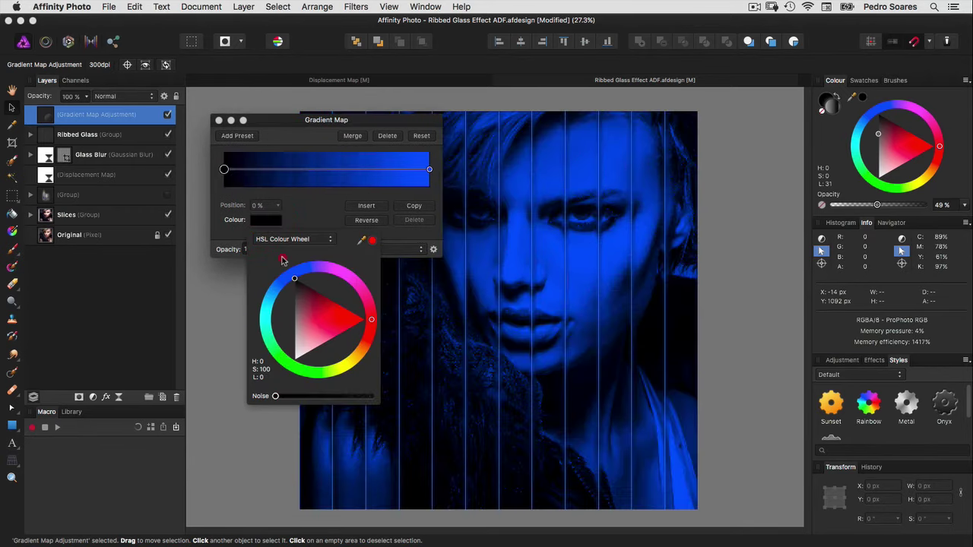
{"action": "left_click", "coordinate": [429, 169]}
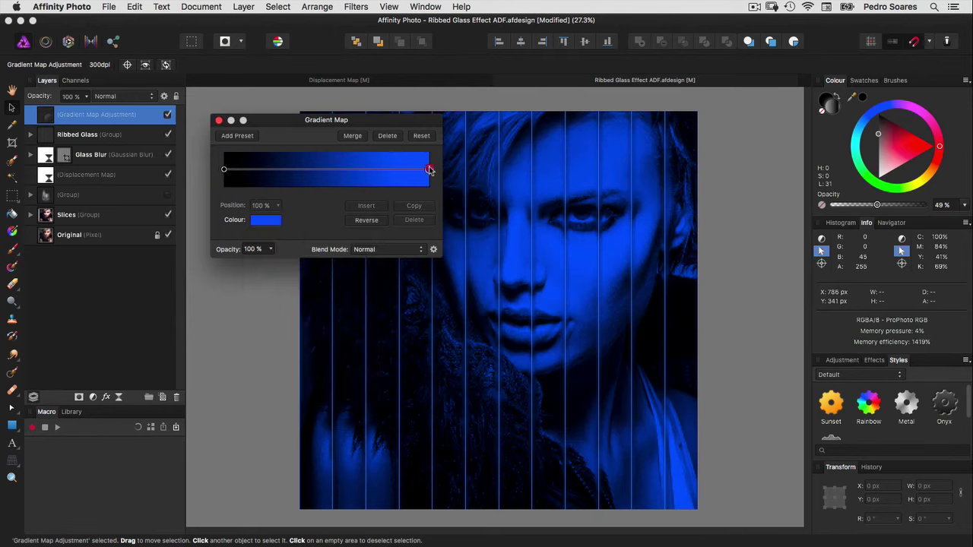
{"action": "left_click", "coordinate": [273, 221]}
{"action": "left_click_drag", "start_coordinate": [369, 312], "coordinate": [367, 297]}
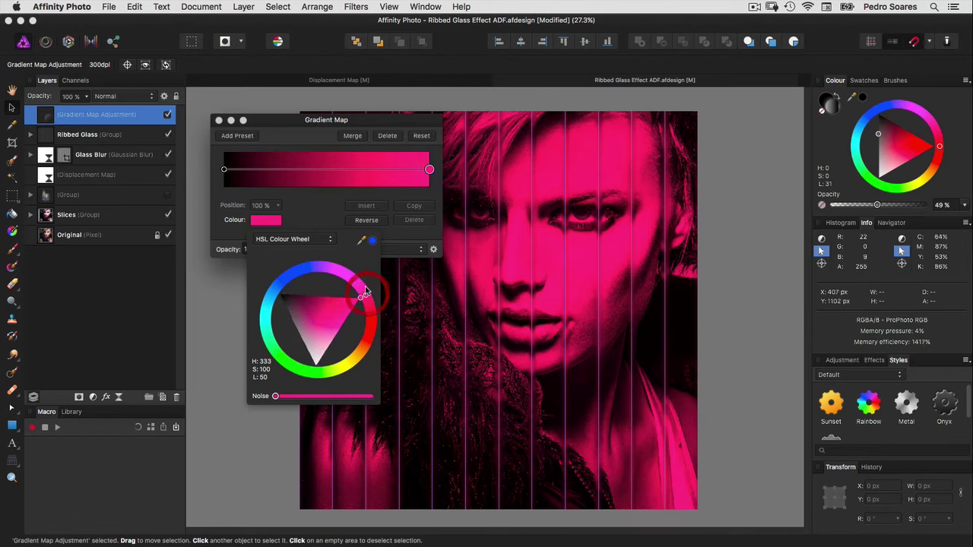
{"action": "left_click", "coordinate": [218, 121]}
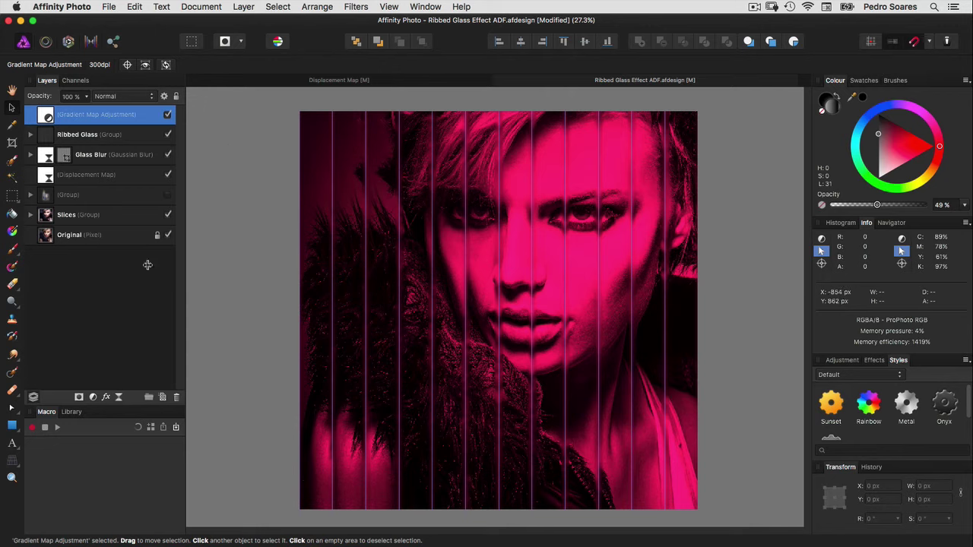
- Draw a tall 200 × 2400 px rectangle on the right edge and nest it as the Gradient Map's mask
{"action": "left_click", "coordinate": [12, 426]}
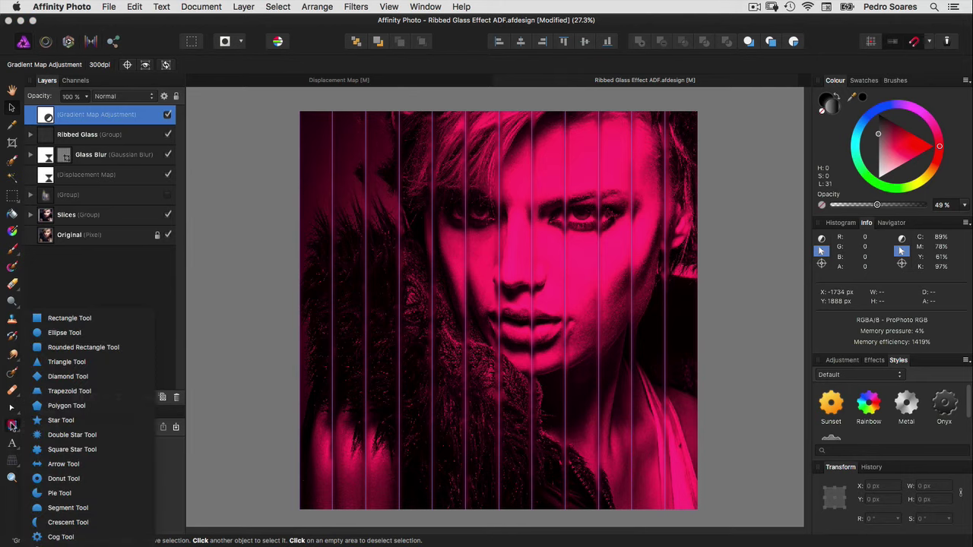
{"action": "left_click", "coordinate": [65, 325]}
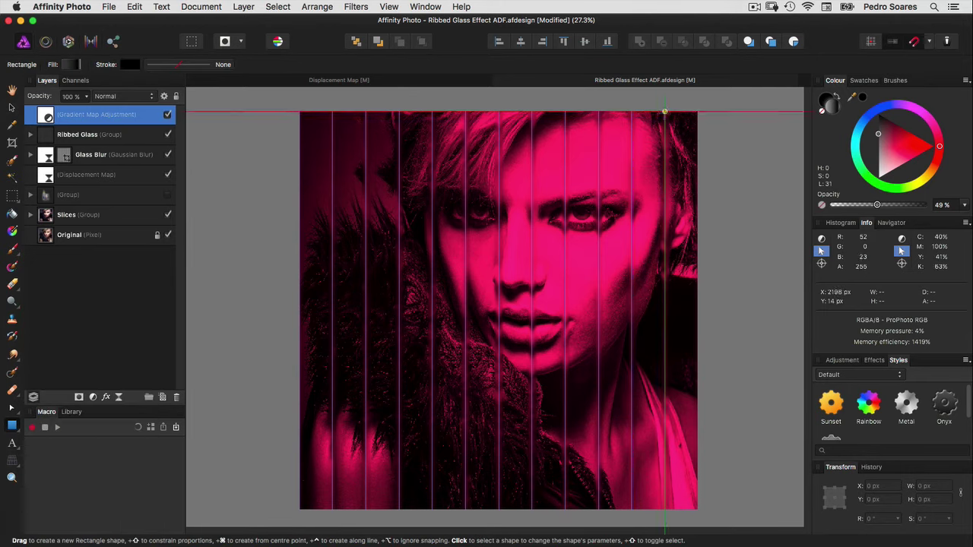
{"action": "mouse_move", "coordinate": [666, 112]}
{"action": "left_mouse_down"}
{"action": "mouse_move", "coordinate": [698, 287]}
{"action": "mouse_move", "coordinate": [699, 509]}
{"action": "left_mouse_up"}
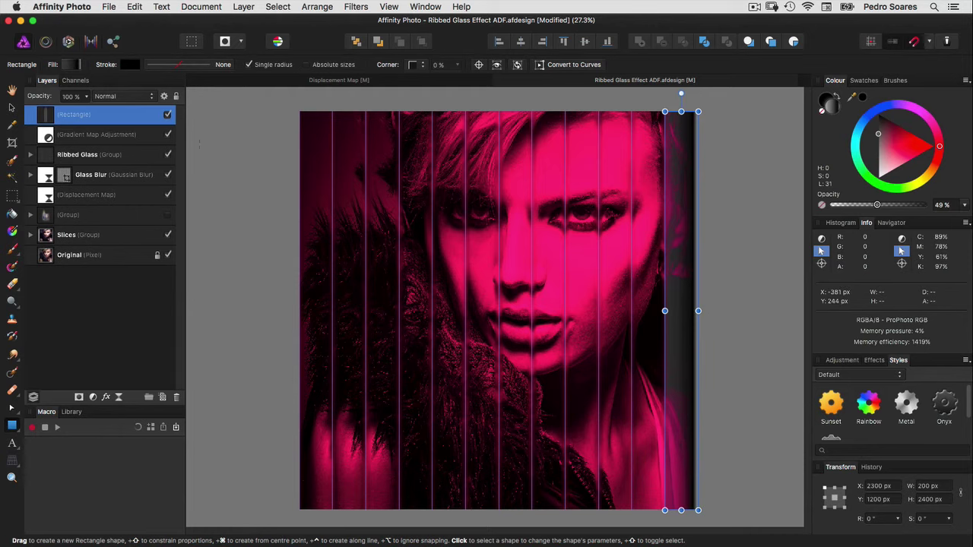
{"action": "left_click", "coordinate": [52, 136]}
{"action": "left_click_drag", "start_coordinate": [51, 136], "coordinate": [53, 135]}
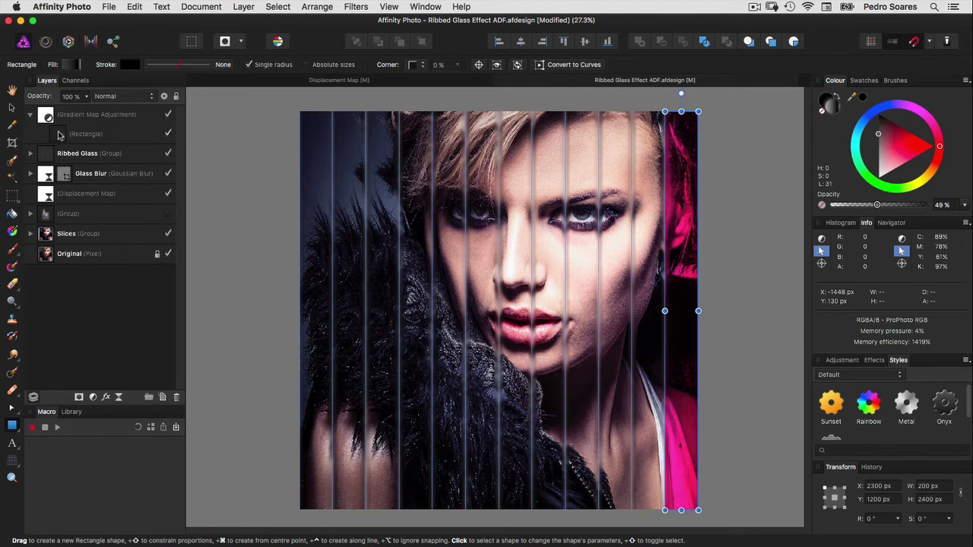
{"action": "left_click_drag", "start_coordinate": [58, 135], "coordinate": [61, 139]}
- Duplicate the masked Gradient Map and shift the copy's rectangle mask one rib left
{"action": "left_click", "coordinate": [47, 116]}
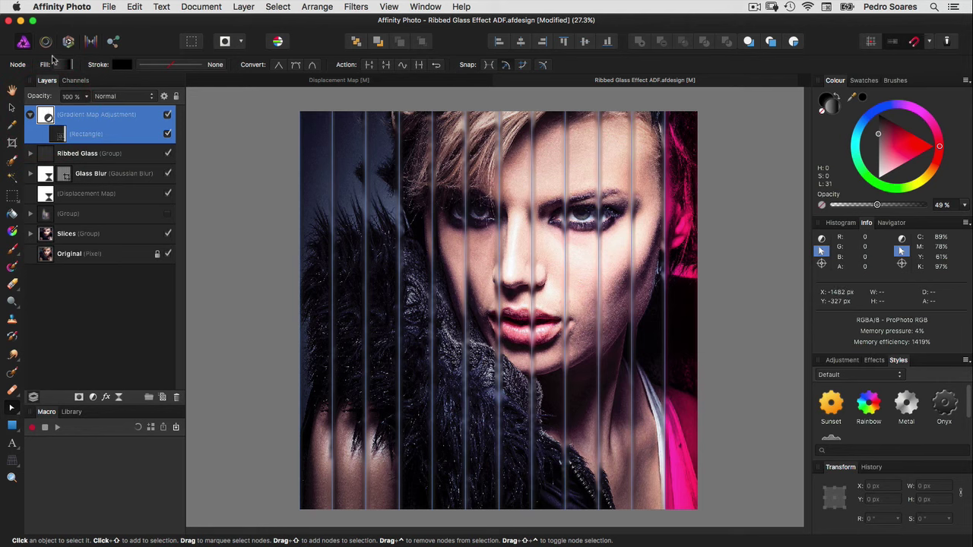
{"action": "key", "text": "super+j"}
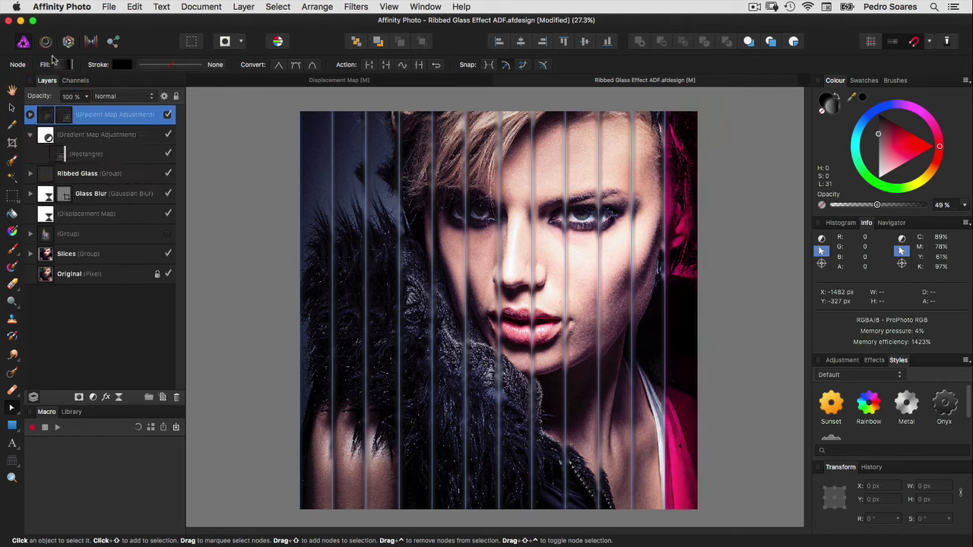
{"action": "left_click", "coordinate": [30, 114]}
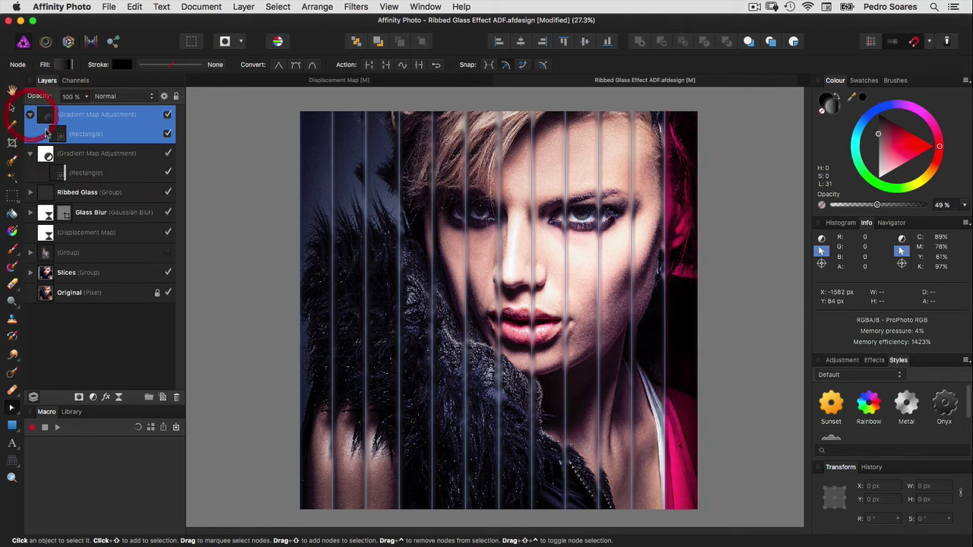
{"action": "left_click", "coordinate": [84, 134]}
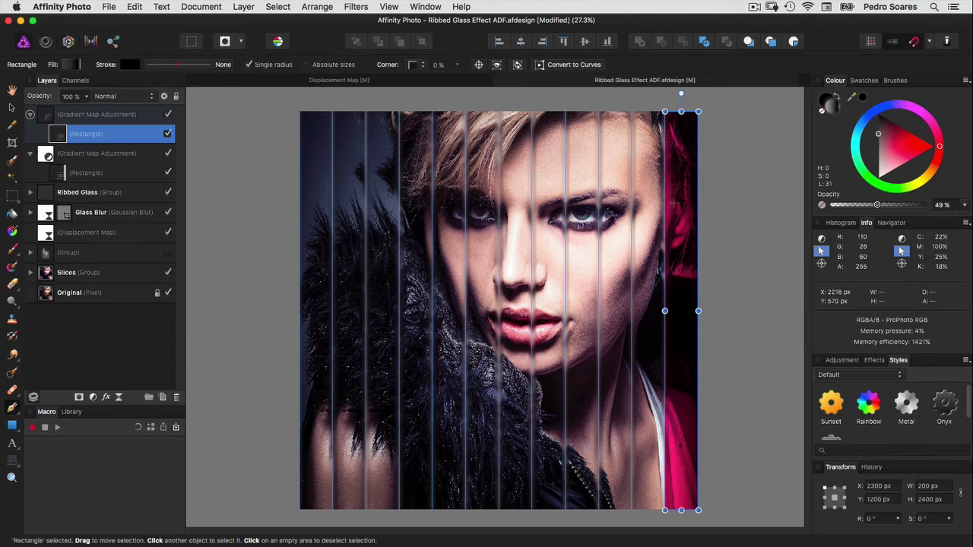
{"action": "left_click_drag", "start_coordinate": [671, 217], "coordinate": [642, 218]}
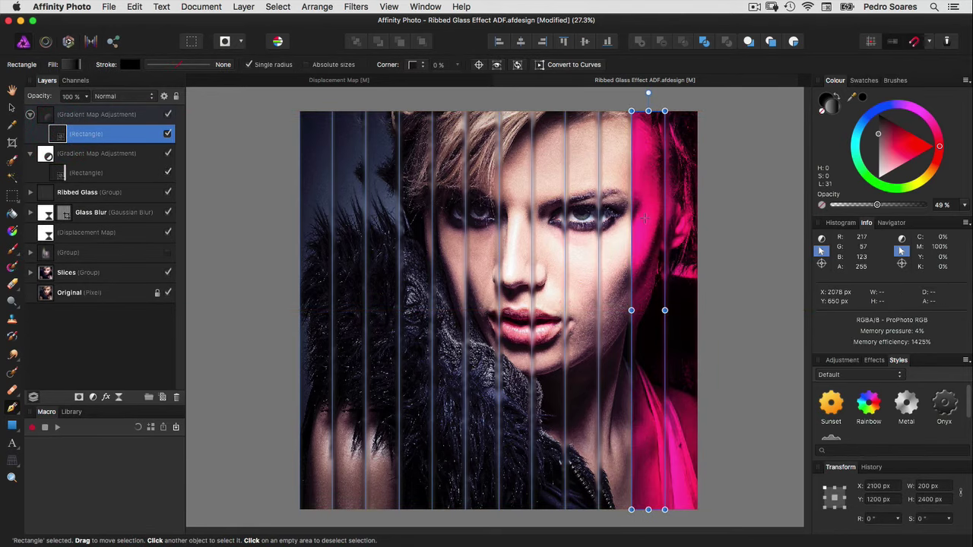
{"action": "left_click", "coordinate": [31, 114]}
- Make two more Gradient Map copies, sliding each rectangle mask further left
{"action": "left_click", "coordinate": [49, 117]}
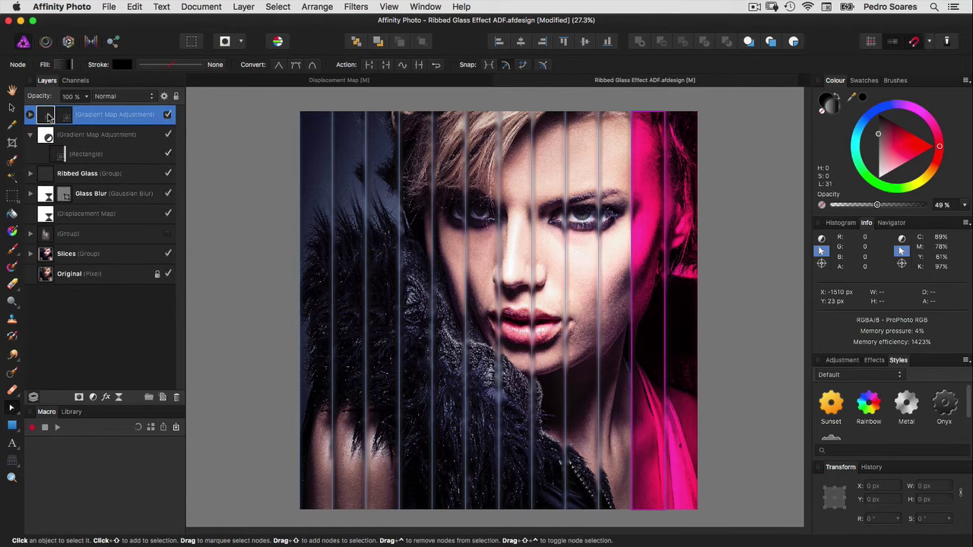
{"action": "key", "text": "super+j"}
{"action": "key", "text": "super+j"}
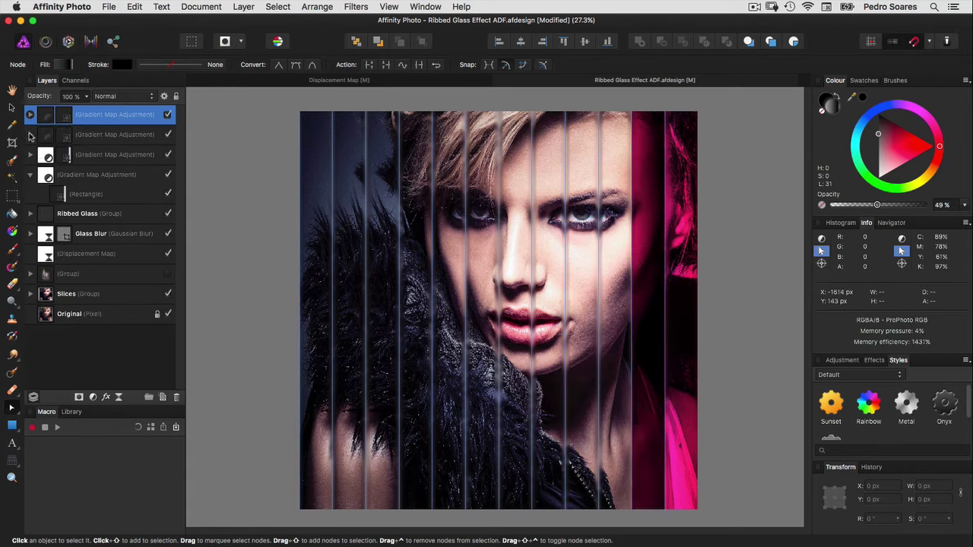
{"action": "left_click", "coordinate": [30, 135]}
{"action": "left_click", "coordinate": [61, 154]}
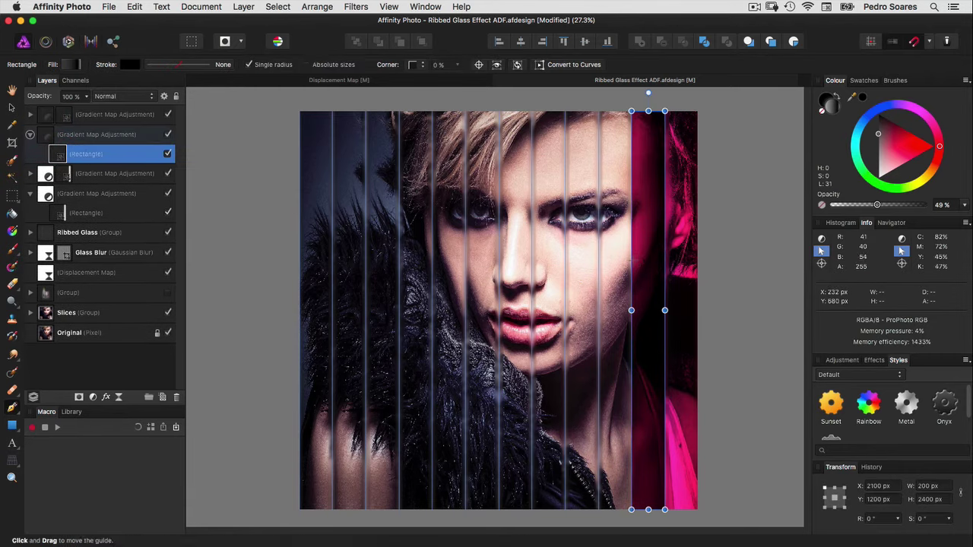
{"action": "left_click_drag", "start_coordinate": [643, 260], "coordinate": [610, 258]}
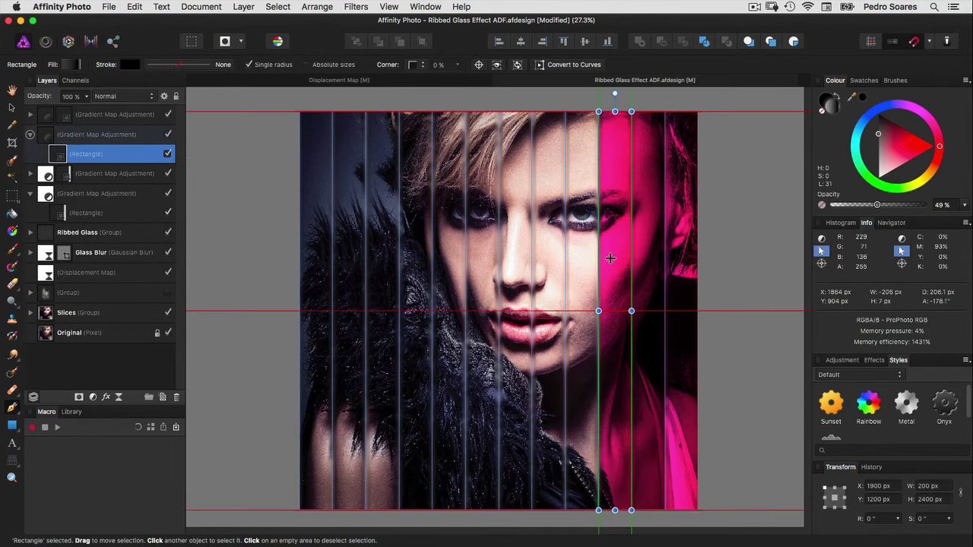
{"action": "left_click", "coordinate": [31, 114]}
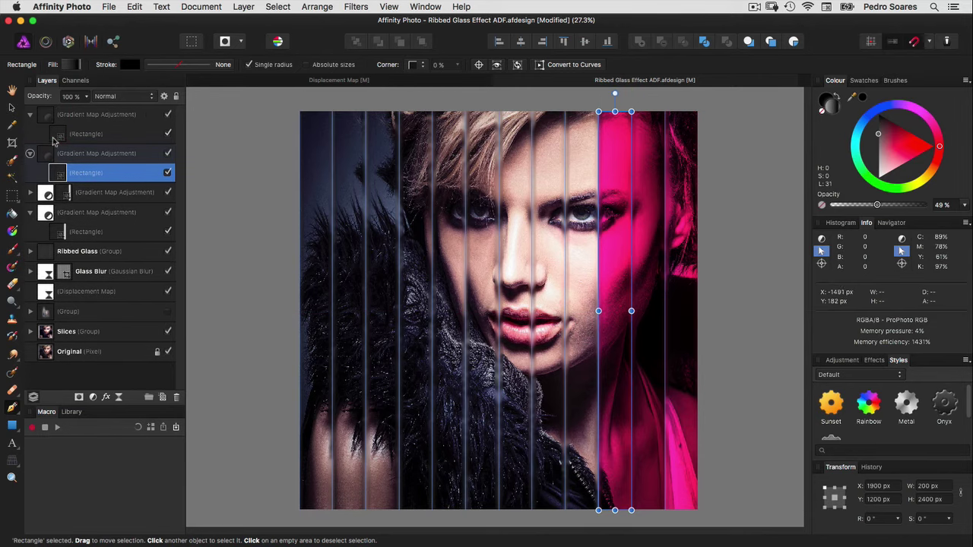
{"action": "left_click", "coordinate": [60, 134]}
{"action": "mouse_move", "coordinate": [642, 251]}
{"action": "left_mouse_down"}
{"action": "mouse_move", "coordinate": [585, 256]}
{"action": "mouse_move", "coordinate": [582, 247]}
{"action": "left_mouse_up"}
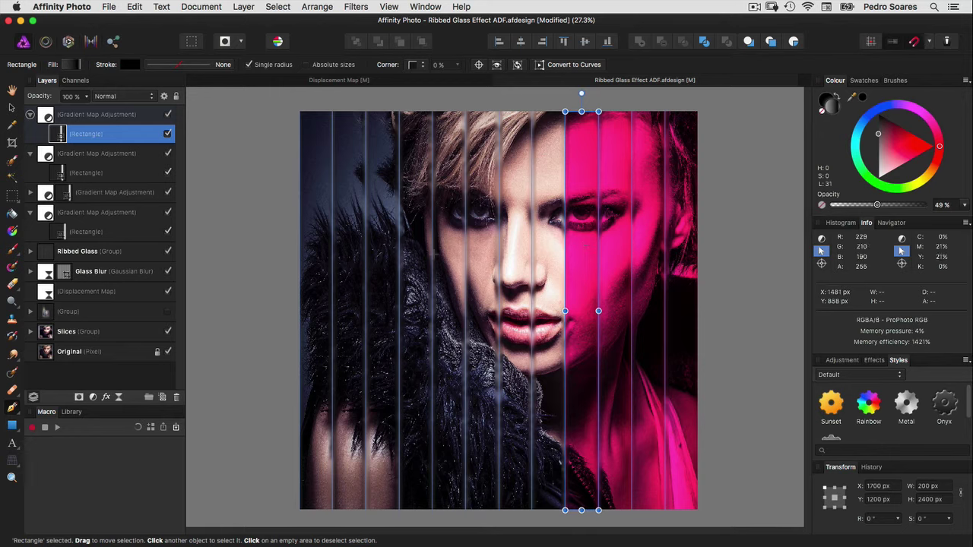
- Set the lowest pink strip's Gradient Map opacity to 90%
{"action": "left_click", "coordinate": [47, 213]}
{"action": "key", "text": "a"}
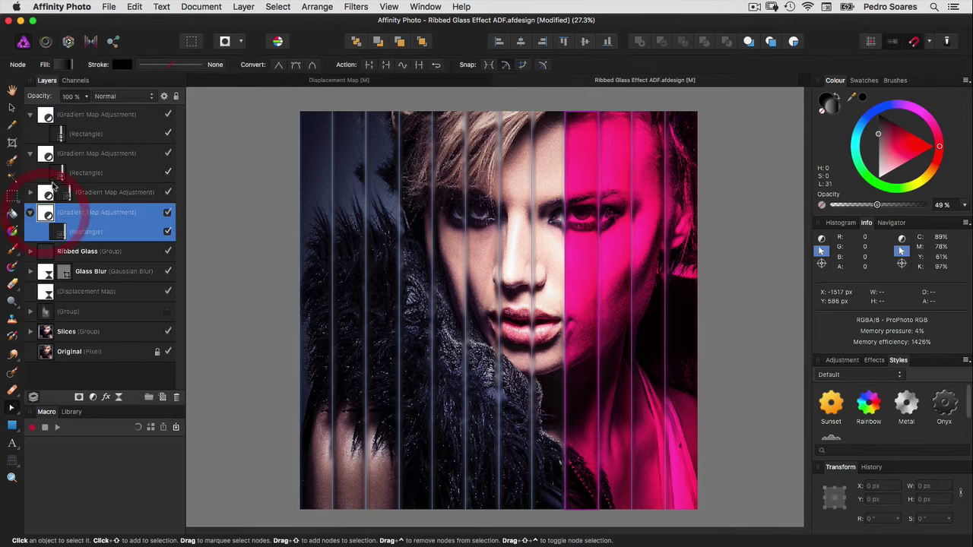
{"action": "left_click", "coordinate": [66, 95]}
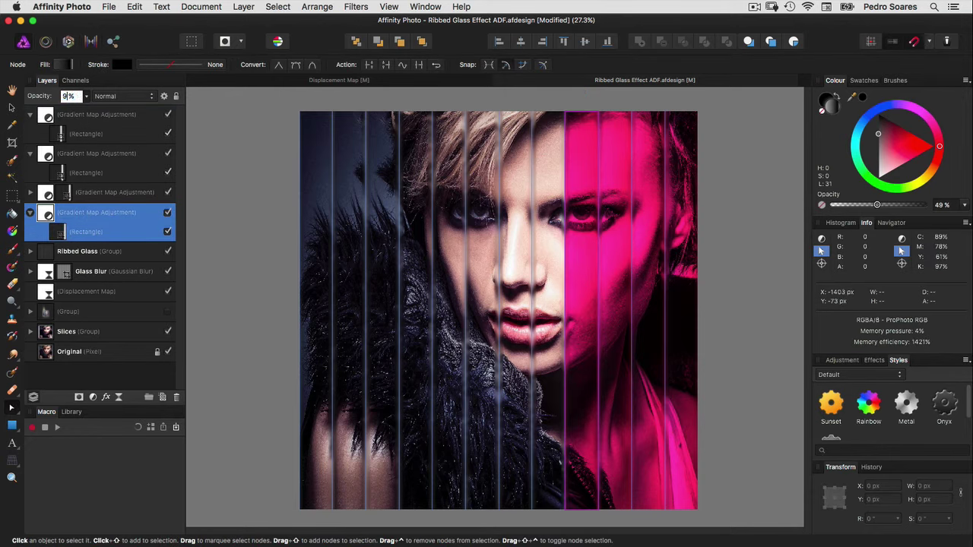
{"action": "type", "text": "90"}
{"action": "key", "text": "Return"}
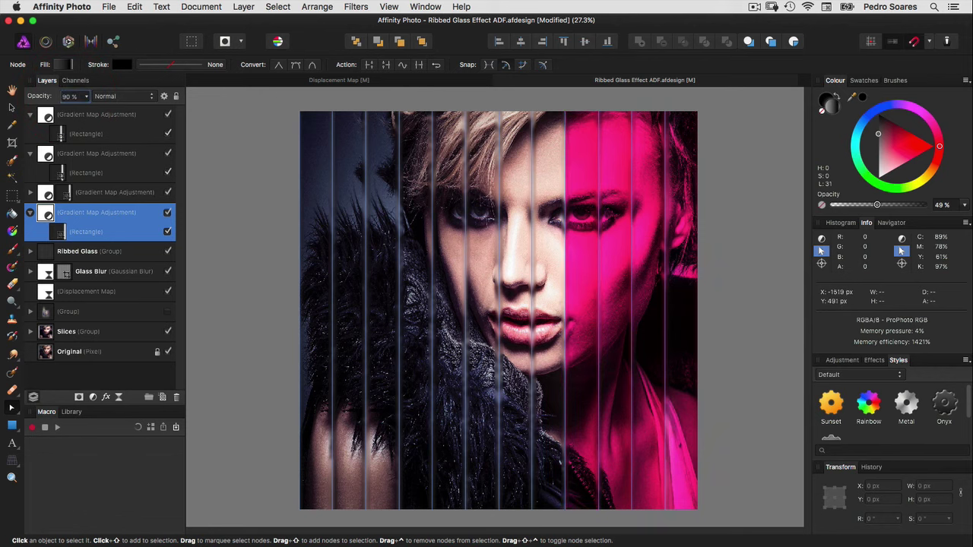
- Set the next strip to 70% opacity and nudge its pink stop toward magenta
{"action": "left_click", "coordinate": [114, 193]}
{"action": "left_click", "coordinate": [70, 96]}
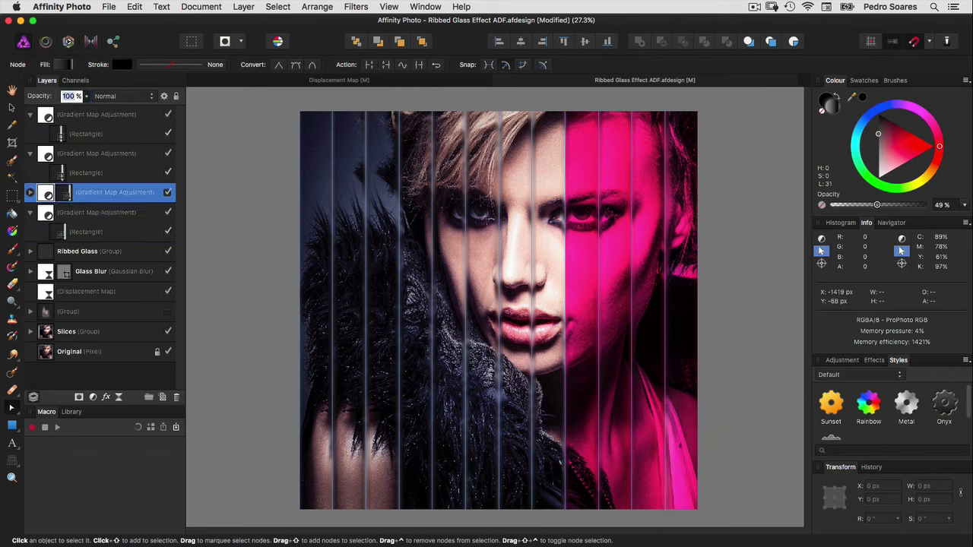
{"action": "type", "text": "7"}
{"action": "key", "text": "Return"}
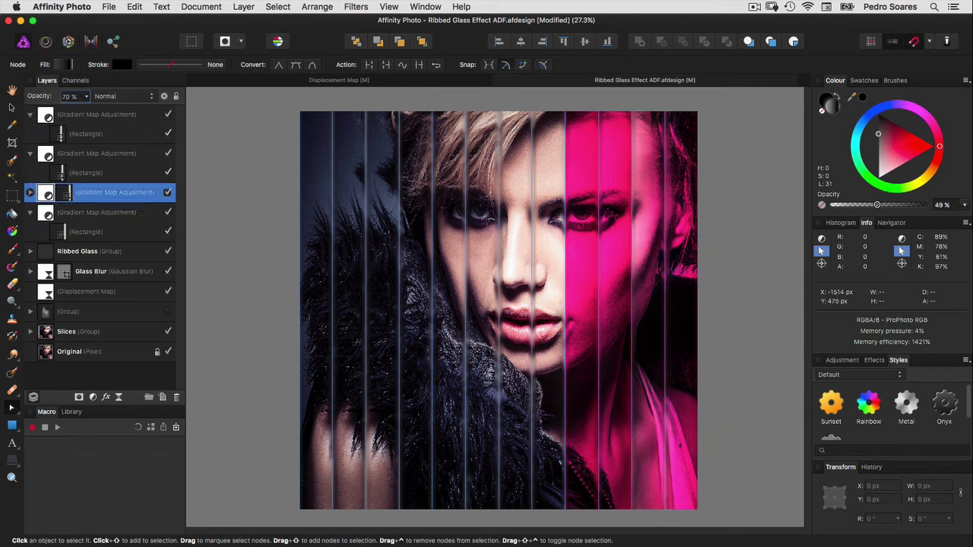
{"action": "double_click", "coordinate": [45, 192]}
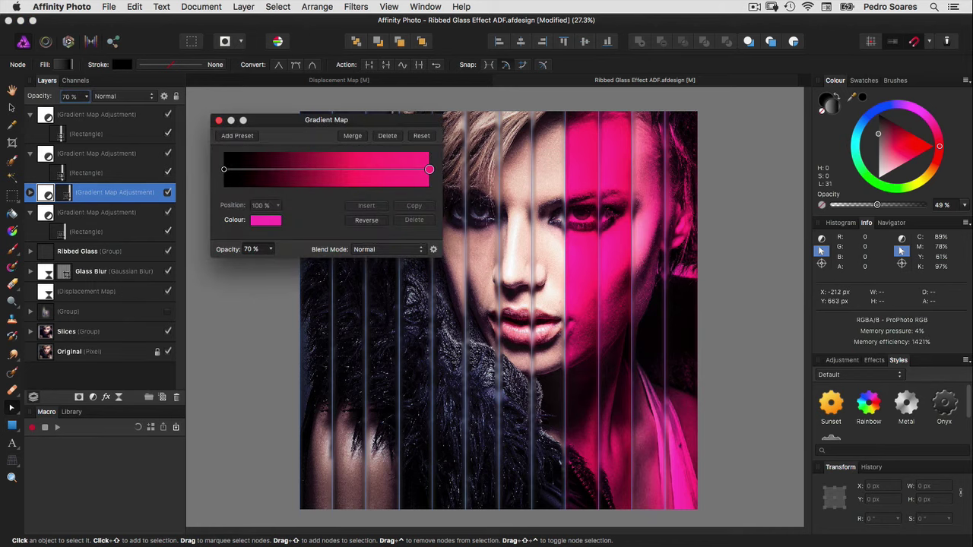
{"action": "left_click", "coordinate": [265, 219]}
{"action": "left_click", "coordinate": [356, 286]}
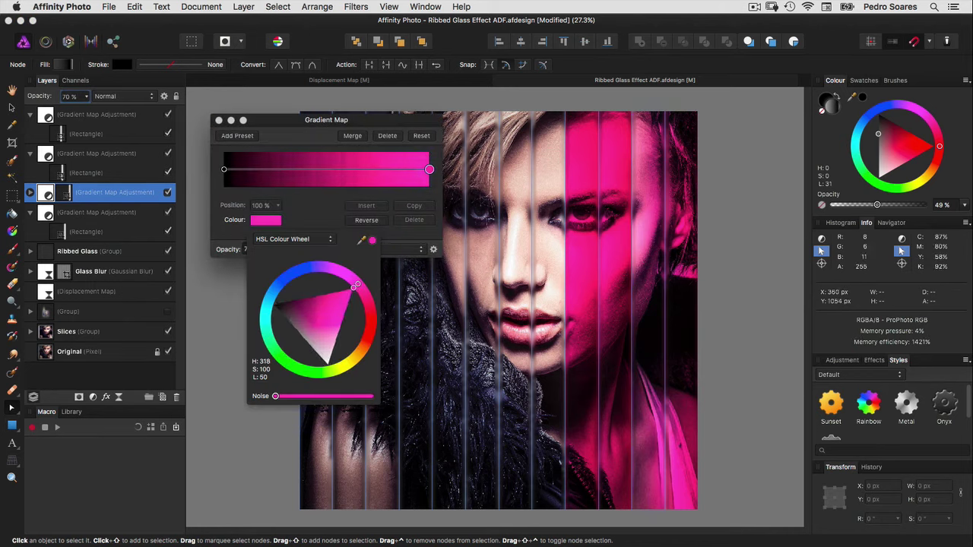
{"action": "left_click_drag", "start_coordinate": [356, 284], "coordinate": [354, 284]}
- Set the following strip to 50% opacity with its pink hue at 309
{"action": "left_click", "coordinate": [96, 153]}
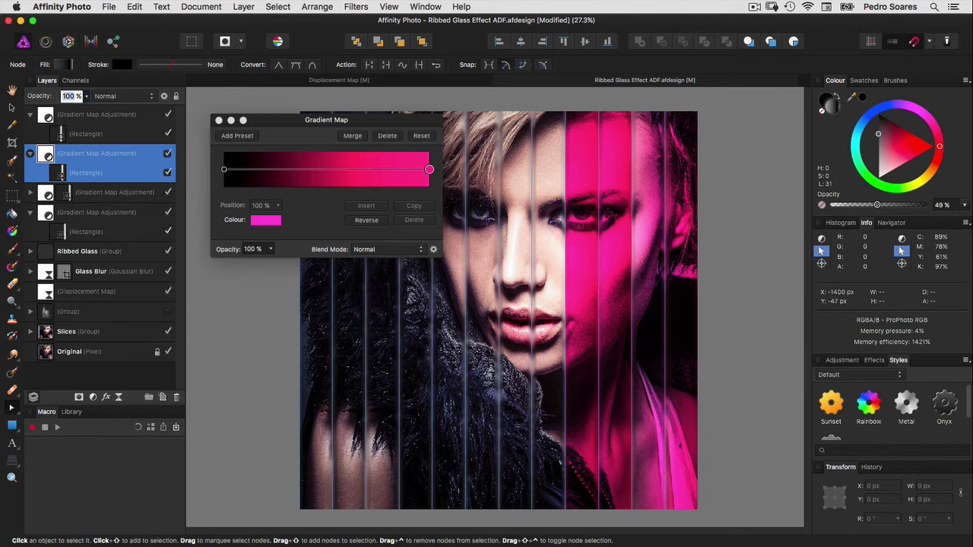
{"action": "type", "text": "50"}
{"action": "key", "text": "Return"}
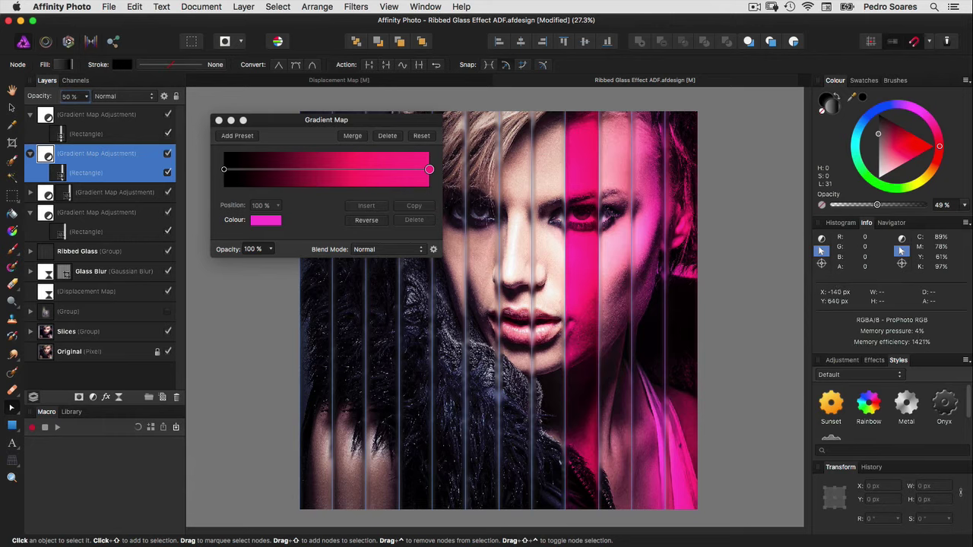
{"action": "left_click", "coordinate": [265, 220]}
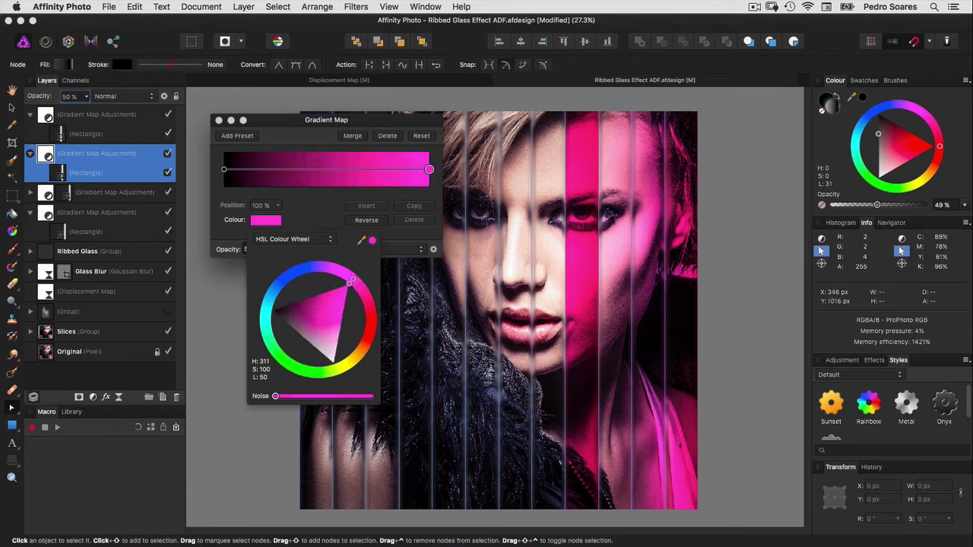
{"action": "left_click_drag", "start_coordinate": [354, 283], "coordinate": [350, 281]}
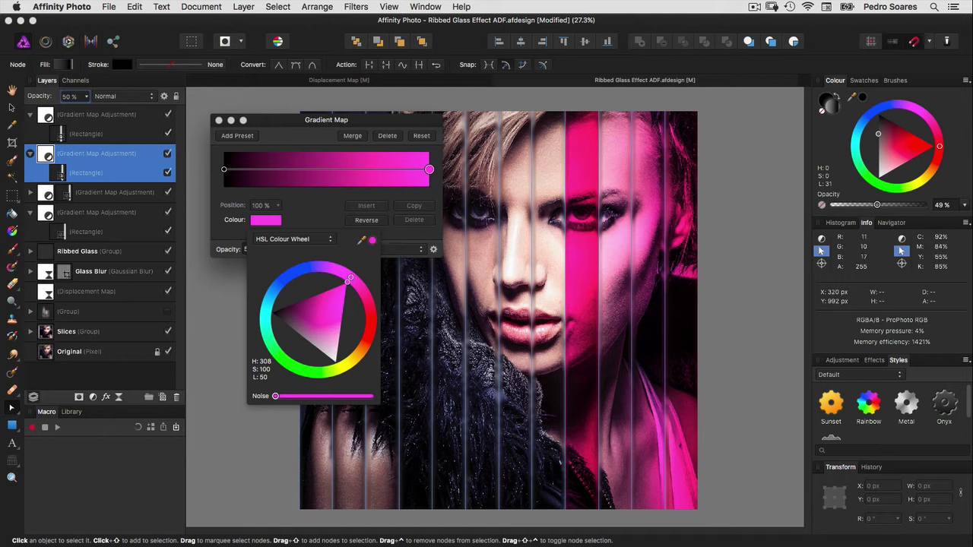
{"action": "left_click", "coordinate": [142, 114]}
- Shift the top strip's pink hue to 305 and set its opacity to 30%
{"action": "left_click", "coordinate": [142, 114]}
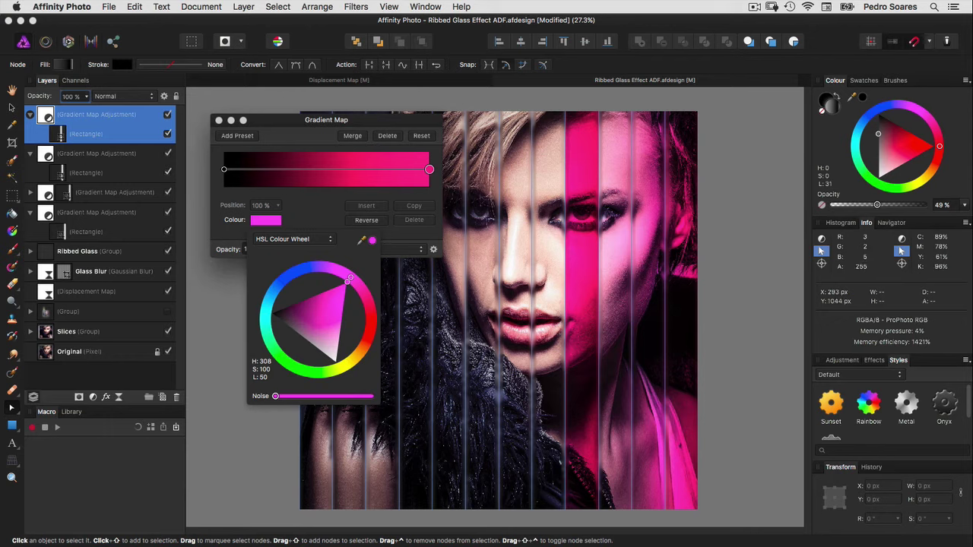
{"action": "left_click_drag", "start_coordinate": [348, 278], "coordinate": [348, 278]}
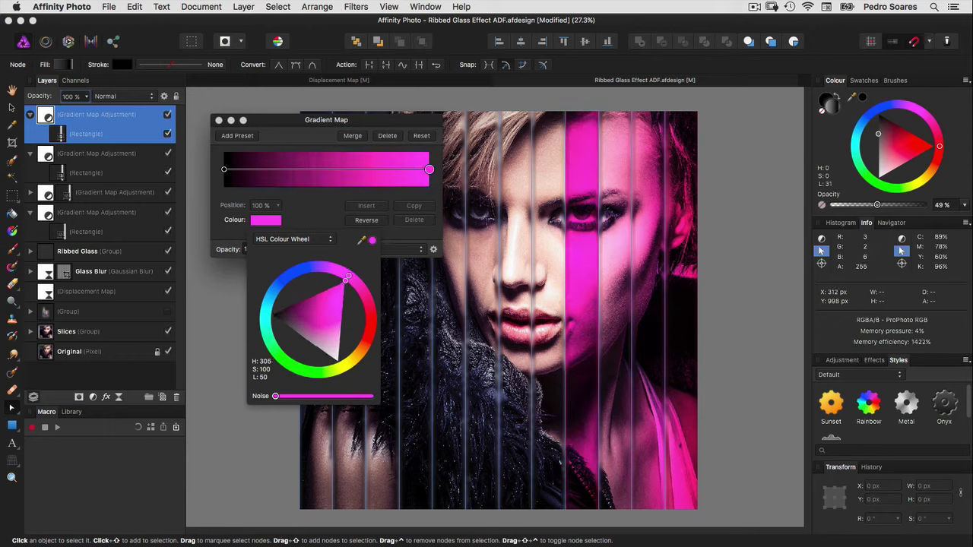
{"action": "left_click", "coordinate": [71, 96]}
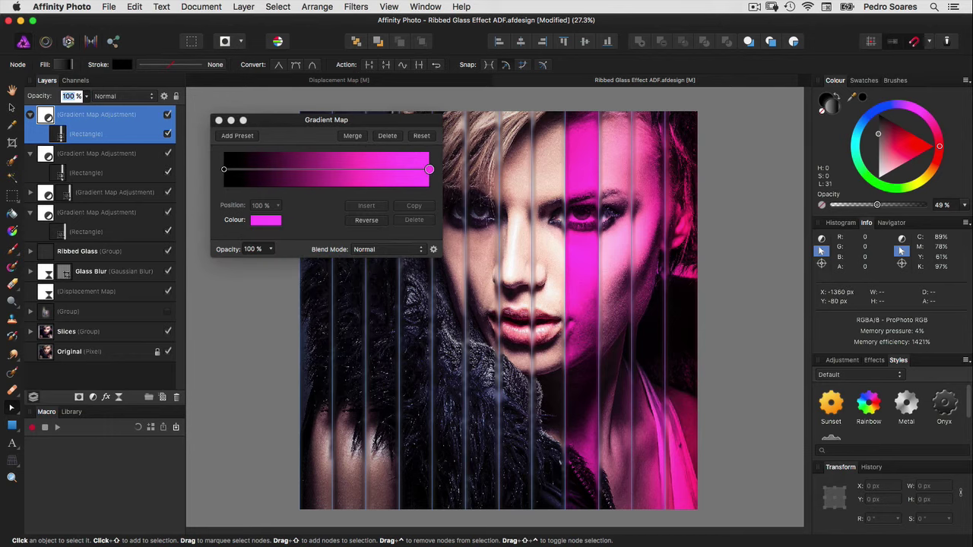
{"action": "type", "text": "30"}
{"action": "key", "text": "Return"}
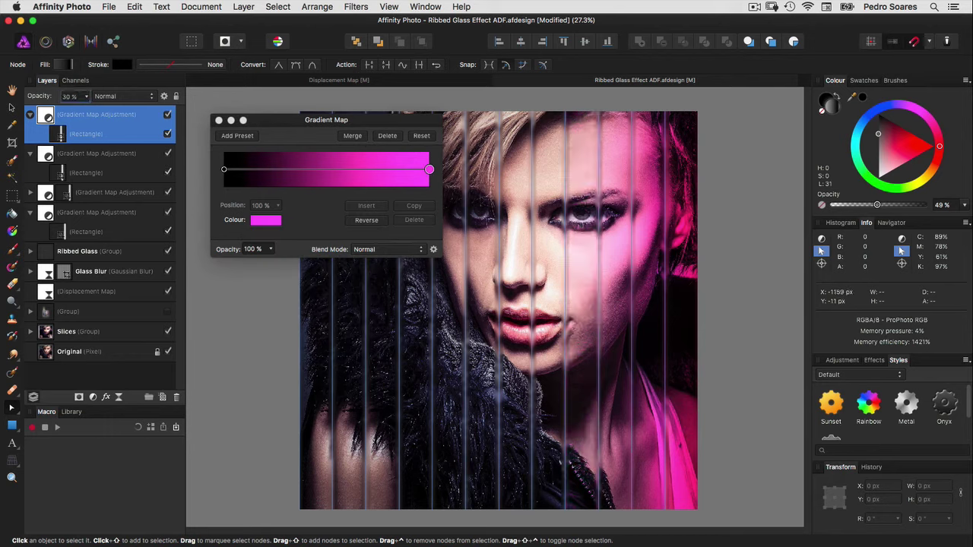
{"action": "left_click", "coordinate": [218, 120]}
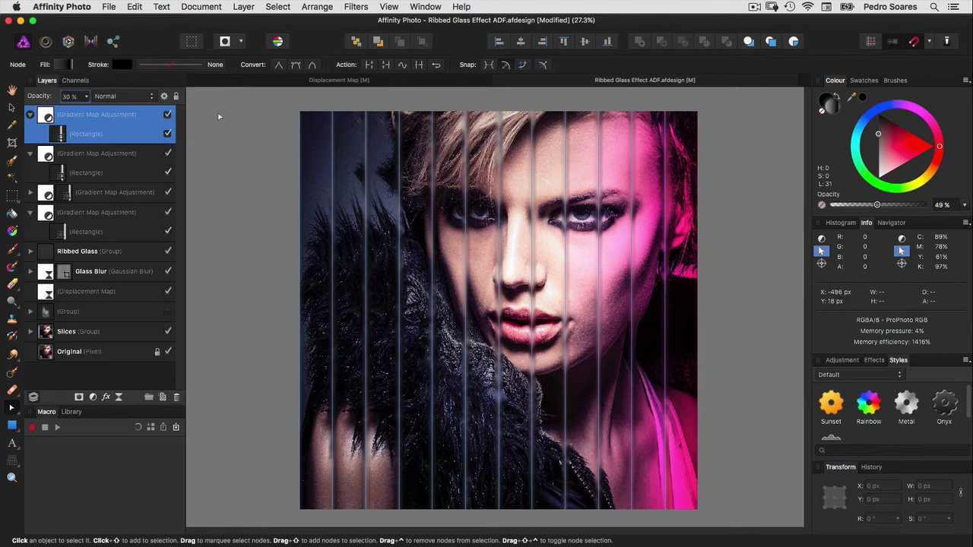
- Add an unchanged HSL Shift adjustment layer and move it to the top of the stack
{"action": "left_click", "coordinate": [244, 7]}
{"action": "mouse_move", "coordinate": [284, 109]}
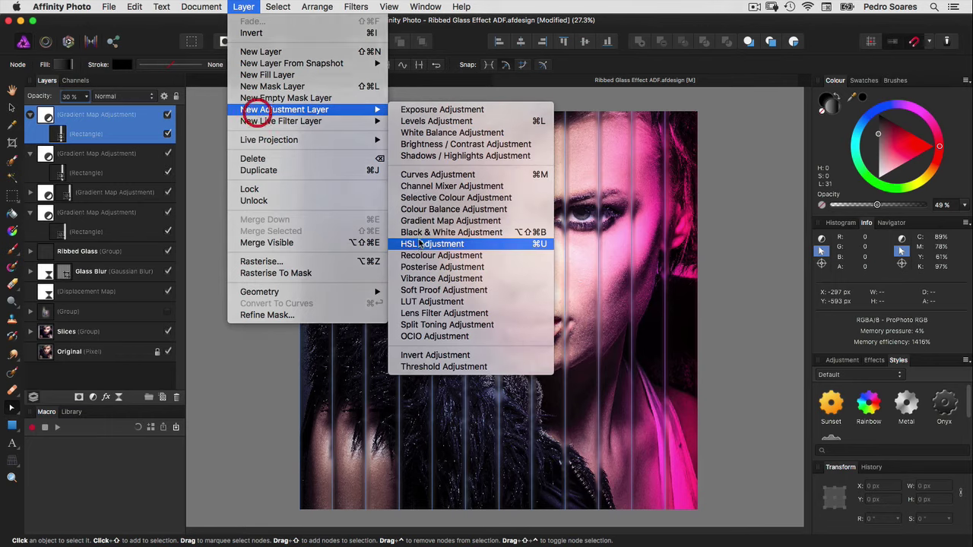
{"action": "left_click", "coordinate": [419, 243]}
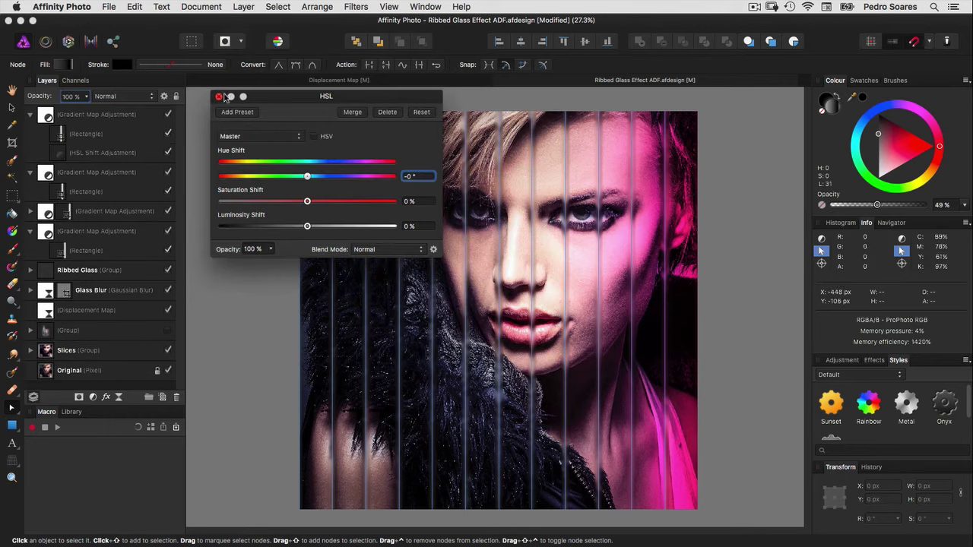
{"action": "left_click", "coordinate": [219, 97]}
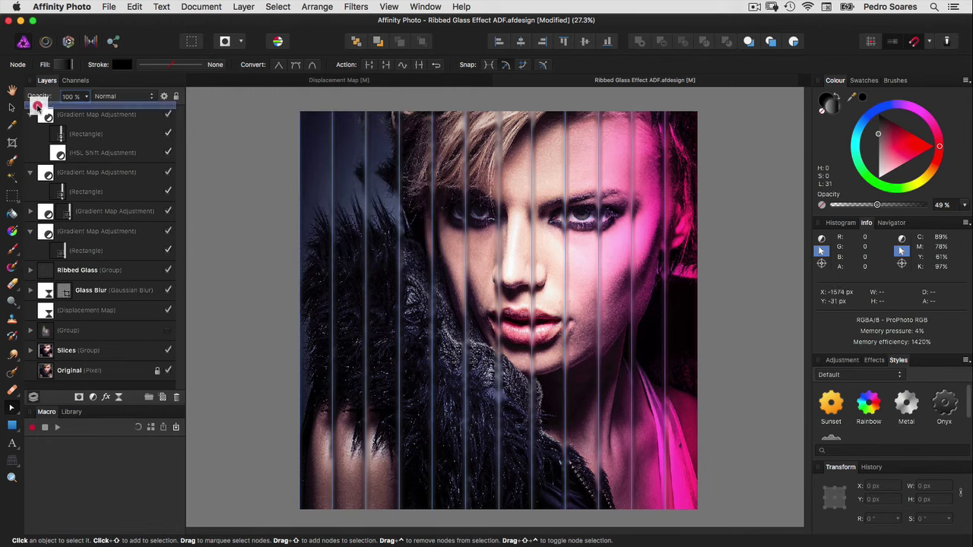
{"action": "left_click_drag", "start_coordinate": [58, 156], "coordinate": [39, 106]}
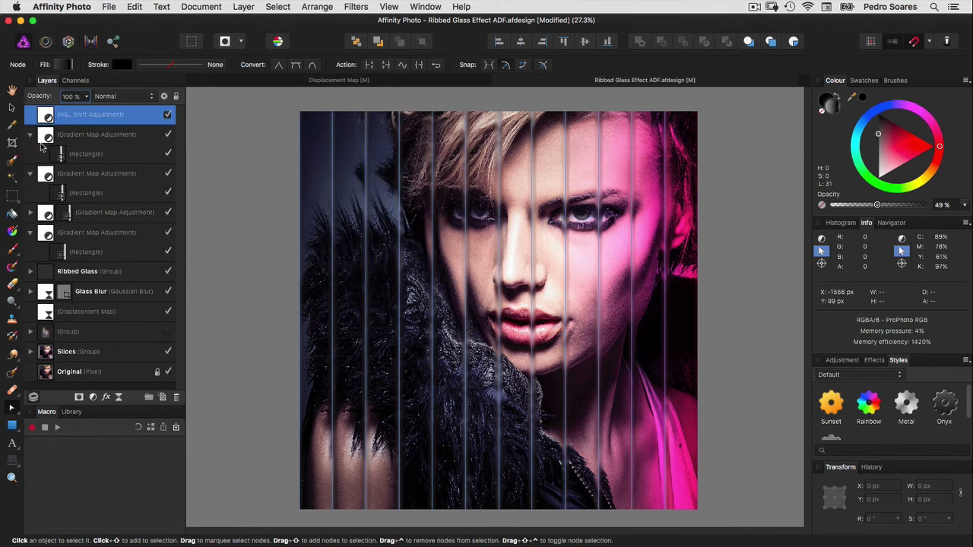
- Draw an 800 × 2400 px rectangle over the portrait's right side and nest it in the HSL layer as its mask
{"action": "left_click", "coordinate": [11, 424]}
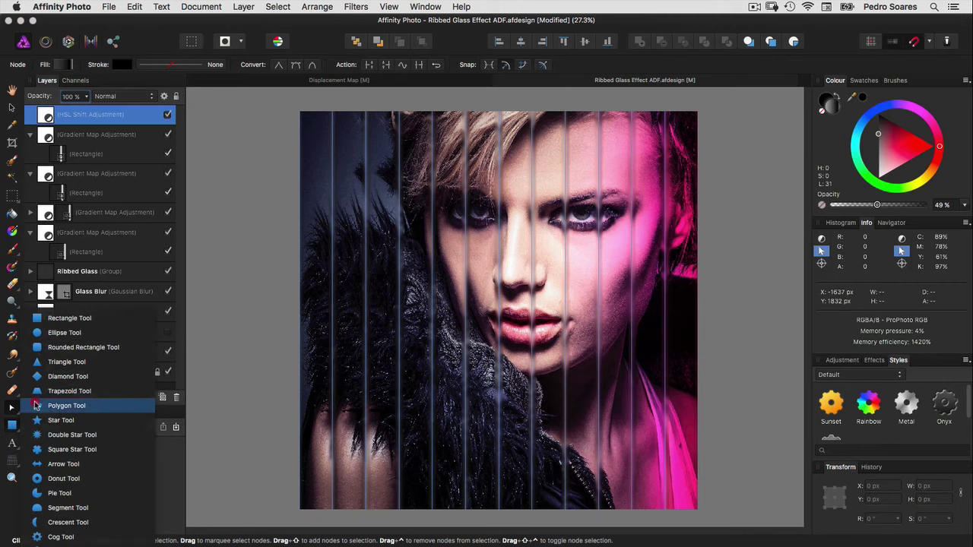
{"action": "left_click", "coordinate": [58, 313]}
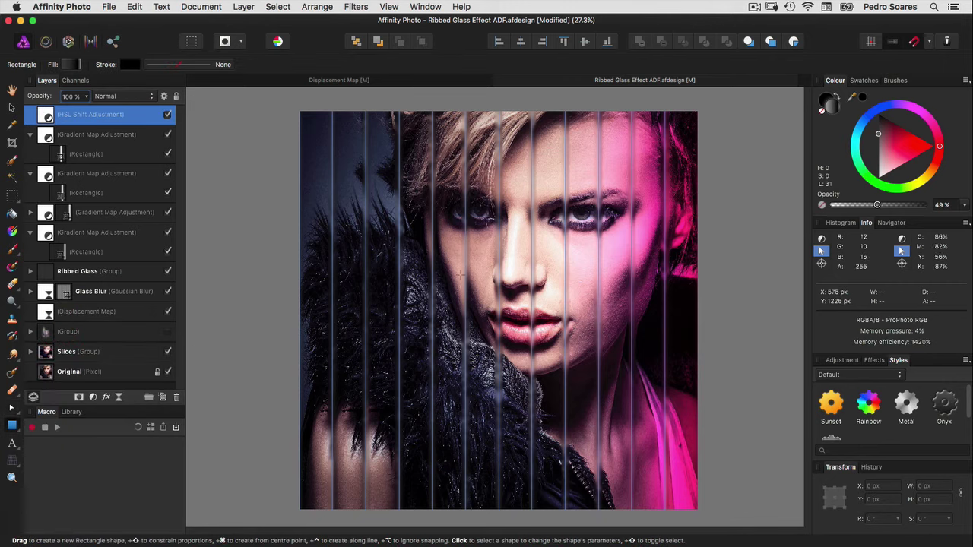
{"action": "left_click_drag", "start_coordinate": [562, 112], "coordinate": [698, 510]}
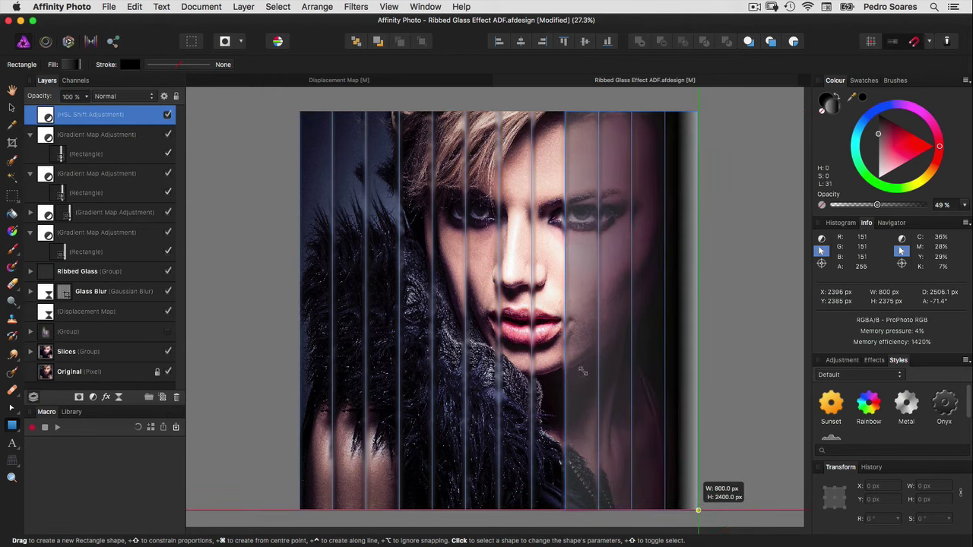
{"action": "key", "text": "a"}
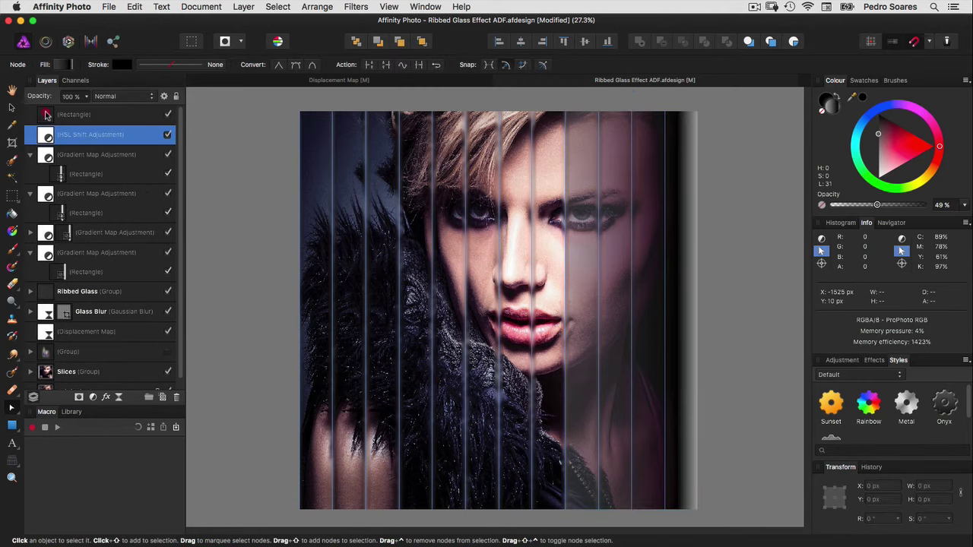
{"action": "left_click", "coordinate": [46, 114]}
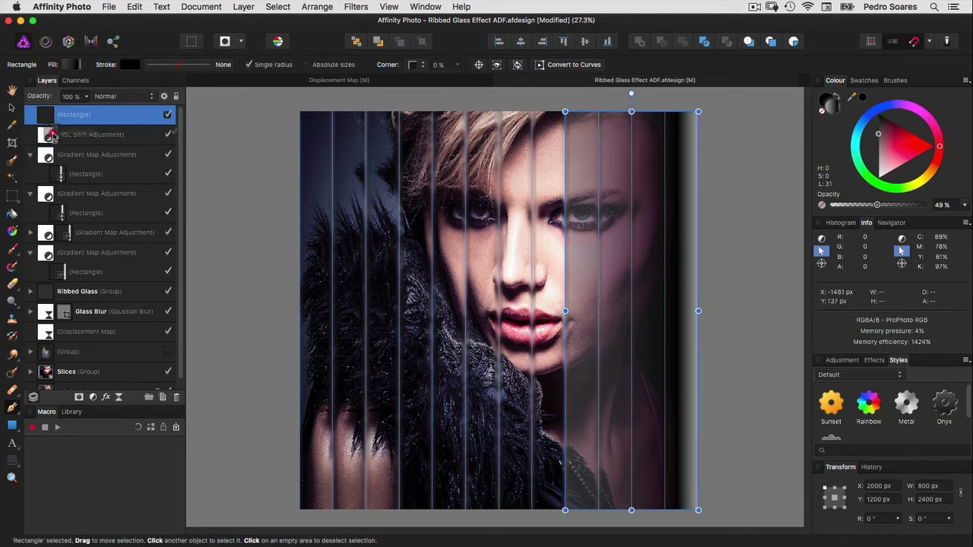
{"action": "left_click_drag", "start_coordinate": [52, 136], "coordinate": [53, 135]}
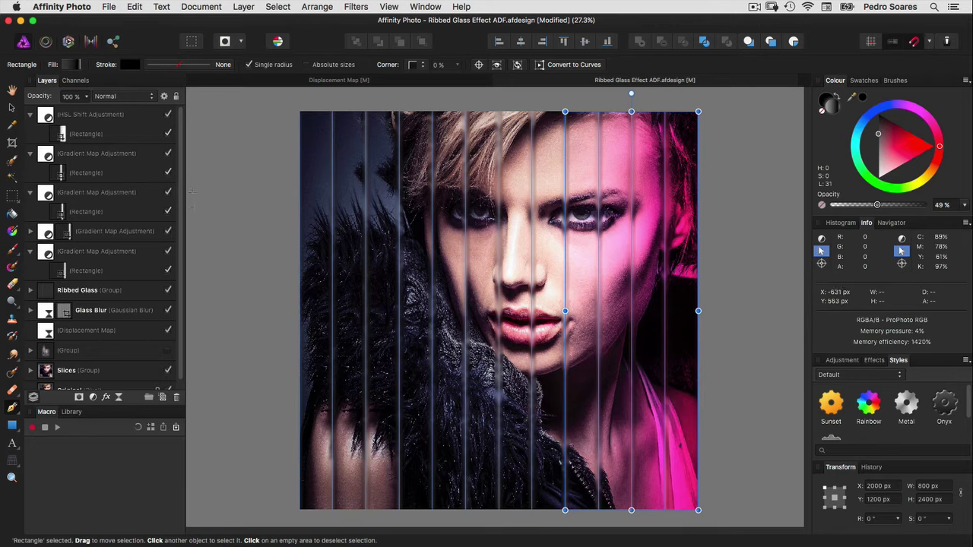
- Trial a green HSL Shift tint, then settle on magenta-pink at −11.4° hue, 2% saturation
{"action": "double_click", "coordinate": [47, 117]}
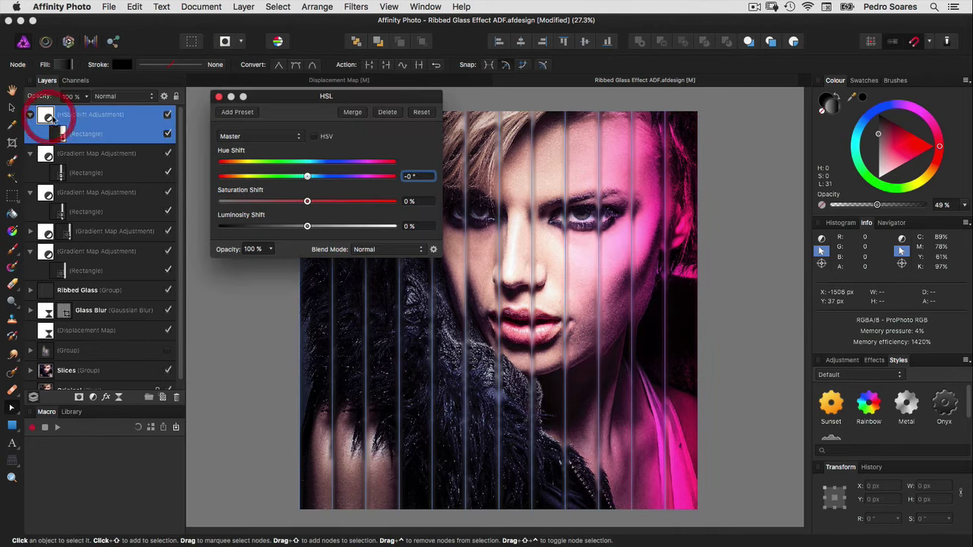
{"action": "mouse_move", "coordinate": [308, 176]}
{"action": "left_mouse_down"}
{"action": "mouse_move", "coordinate": [339, 177]}
{"action": "mouse_move", "coordinate": [246, 176]}
{"action": "left_mouse_up"}
{"action": "mouse_move", "coordinate": [307, 201]}
{"action": "left_mouse_down"}
{"action": "mouse_move", "coordinate": [332, 201]}
{"action": "mouse_move", "coordinate": [257, 201]}
{"action": "mouse_move", "coordinate": [334, 201]}
{"action": "mouse_move", "coordinate": [339, 227]}
{"action": "mouse_move", "coordinate": [268, 227]}
{"action": "mouse_move", "coordinate": [308, 226]}
{"action": "left_mouse_up"}
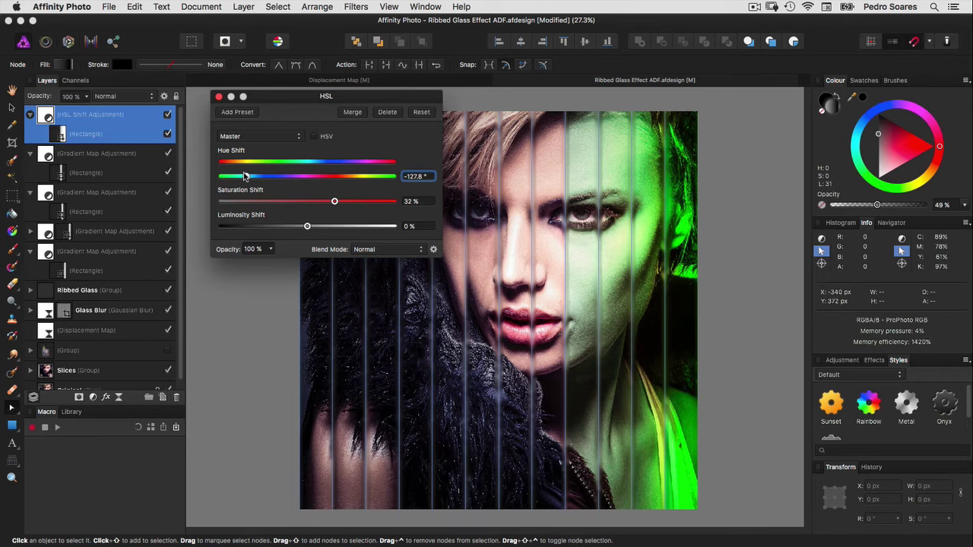
{"action": "mouse_move", "coordinate": [245, 176]}
{"action": "left_mouse_down"}
{"action": "mouse_move", "coordinate": [305, 176]}
{"action": "mouse_move", "coordinate": [310, 203]}
{"action": "left_mouse_up"}
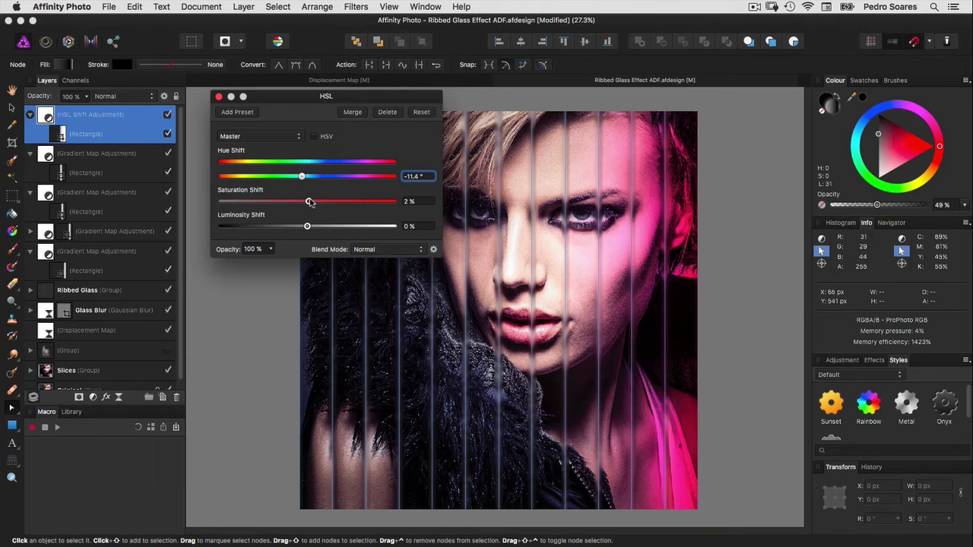
{"action": "left_click", "coordinate": [219, 96]}
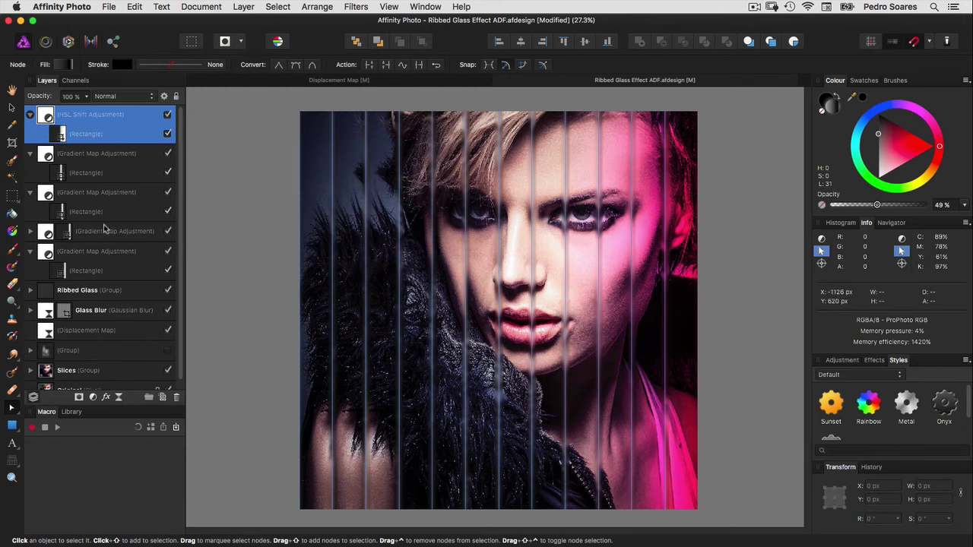
{"action": "left_click", "coordinate": [47, 252], "text": "shift"}
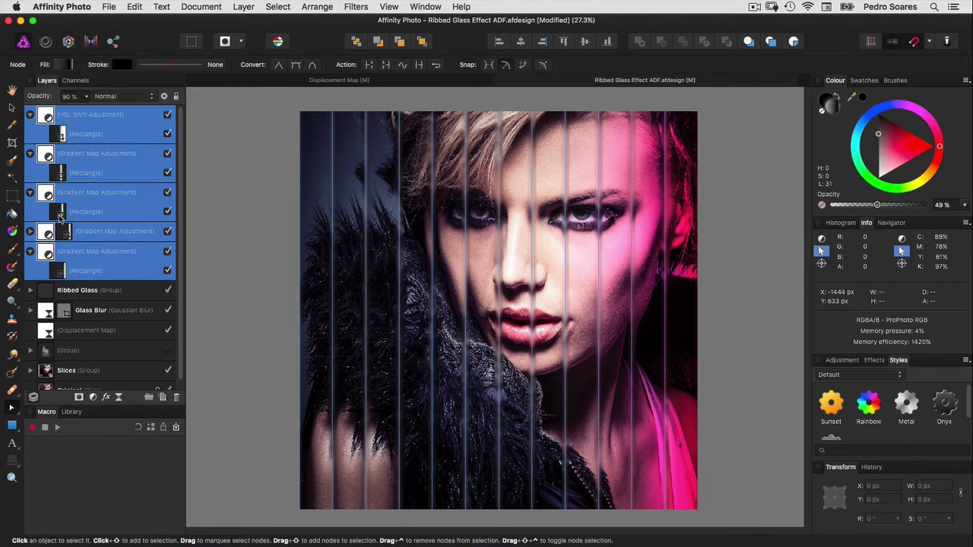
- Group the five selected colour adjustment layers and name the group 'Coloured Panels'
{"action": "key", "text": "ctrl+g"}
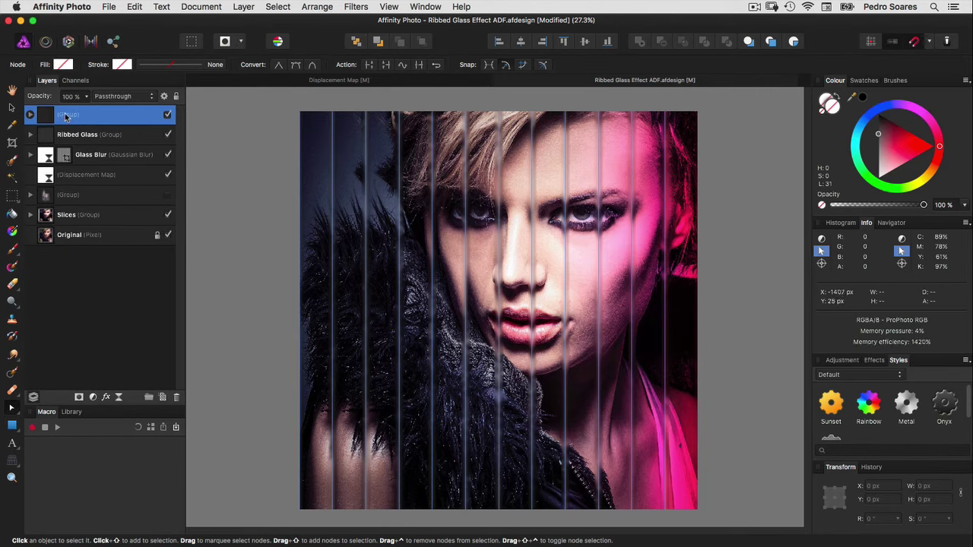
{"action": "double_click", "coordinate": [66, 115]}
{"action": "type", "text": "G"}
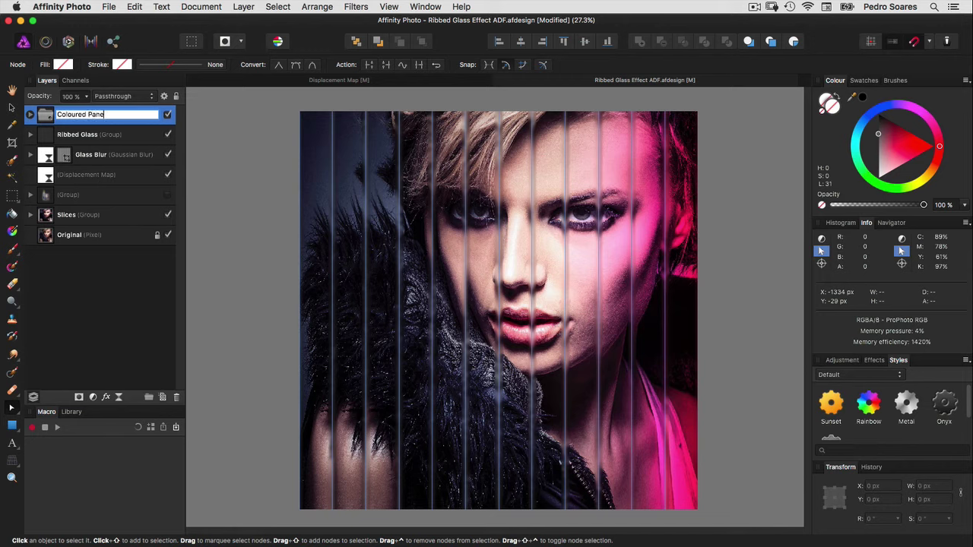
{"action": "key", "text": "Return"}
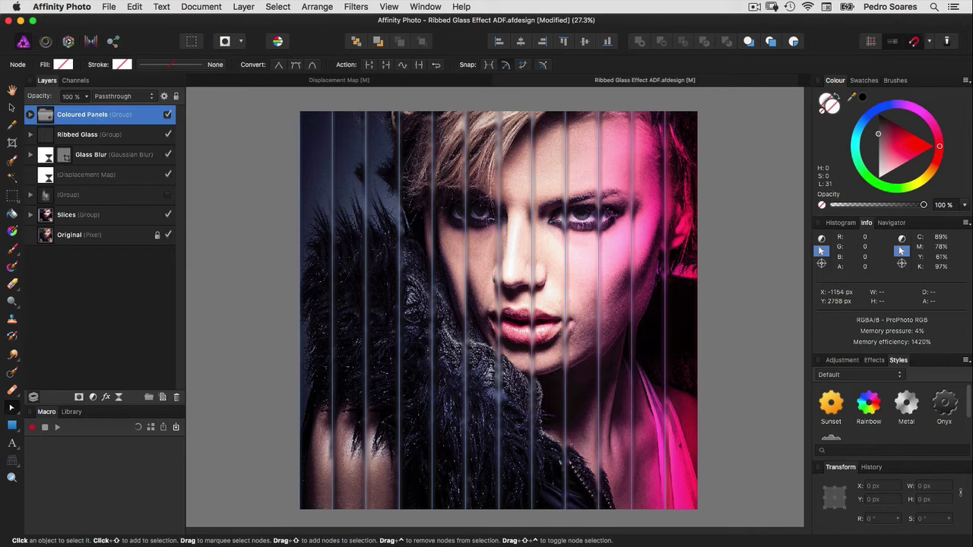
{"action": "left_click", "coordinate": [47, 215]}
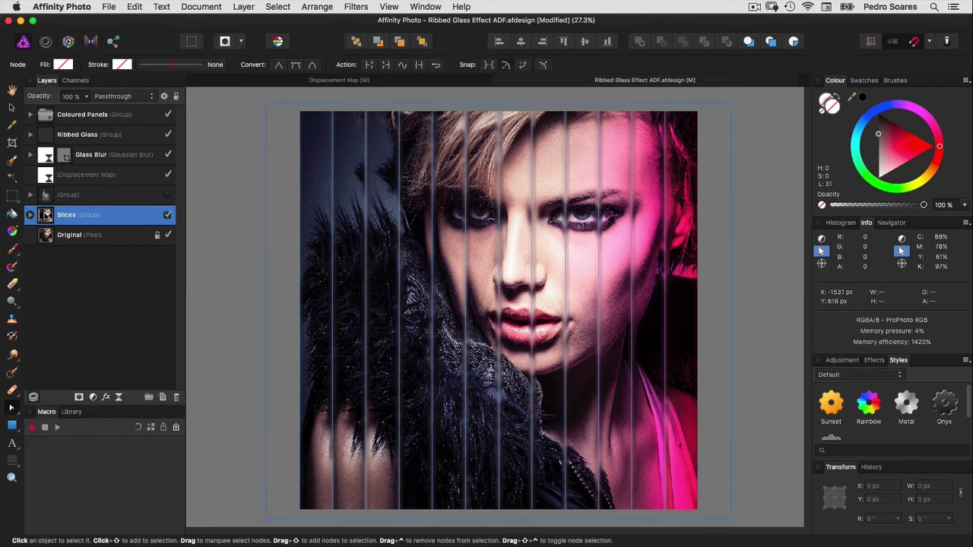
- Duplicate the Slices group and rasterise the copy into a pixel layer
{"action": "left_click", "coordinate": [243, 7]}
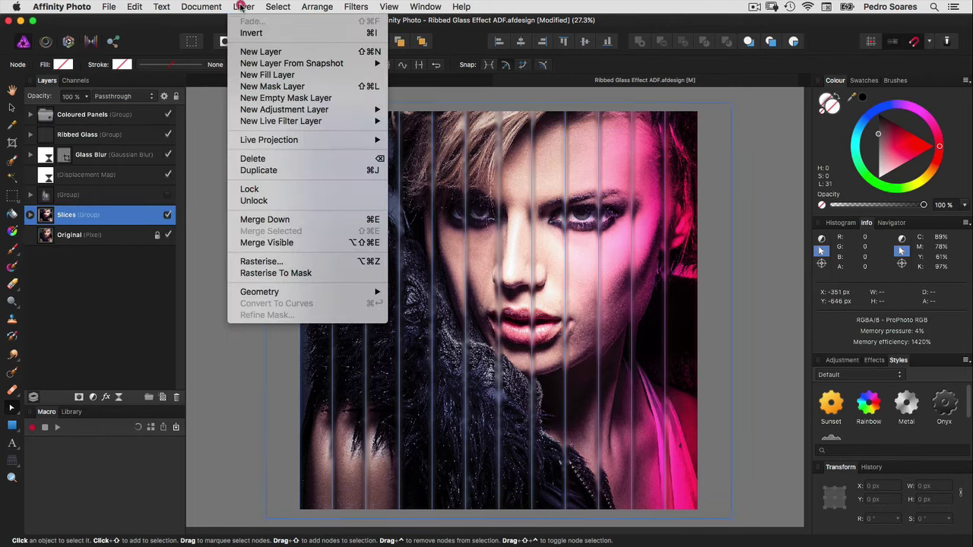
{"action": "left_click", "coordinate": [257, 170]}
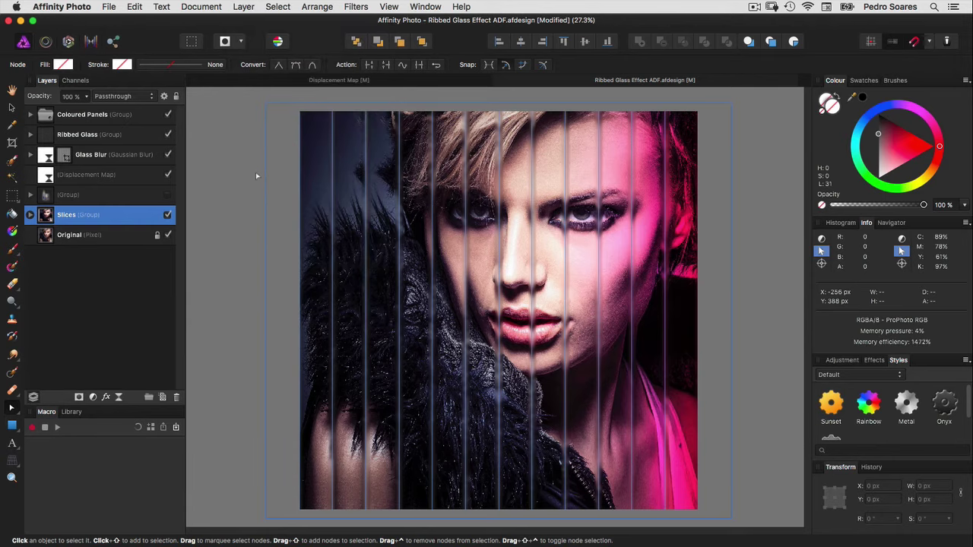
{"action": "right_click", "coordinate": [107, 215]}
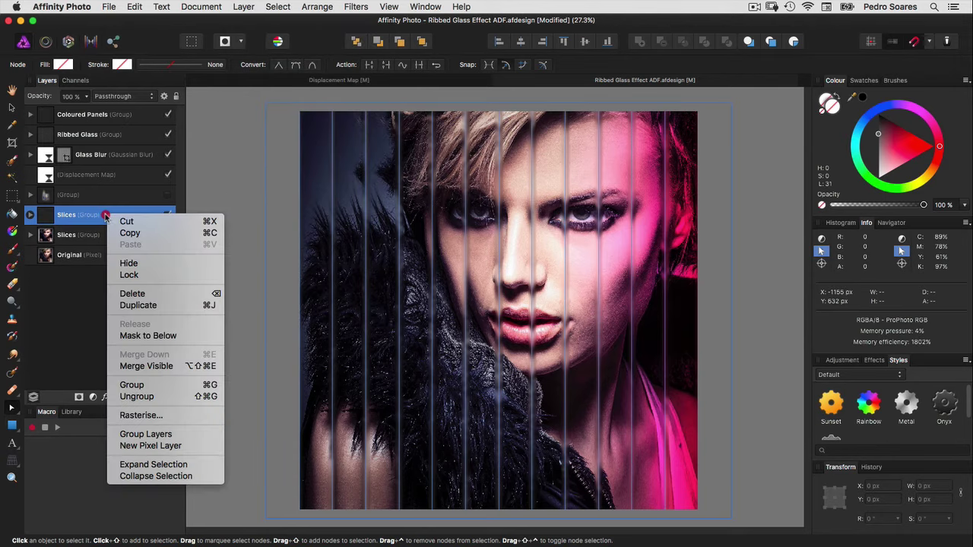
{"action": "left_click", "coordinate": [141, 414]}
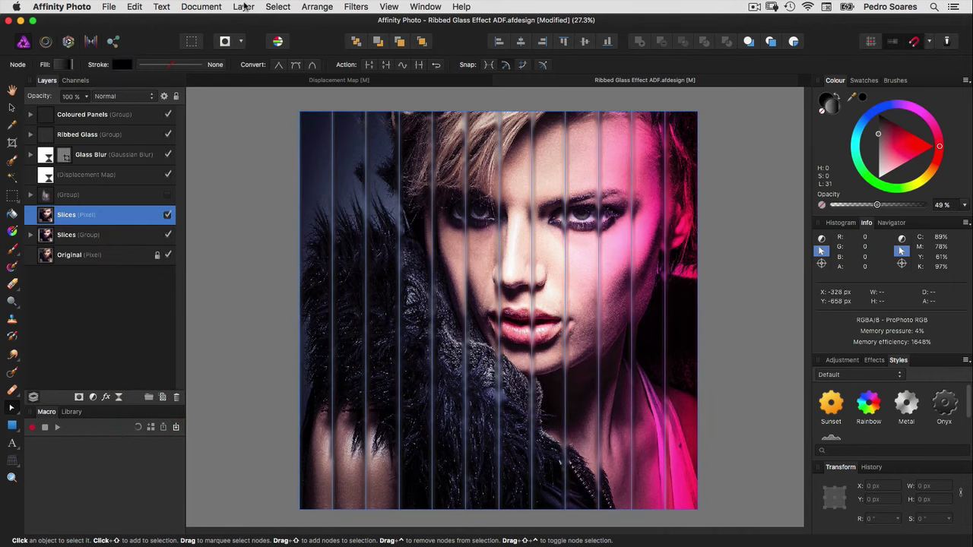
- Add a live Motion Blur of 300 px at 90° to the Slices copy
{"action": "left_click", "coordinate": [245, 7]}
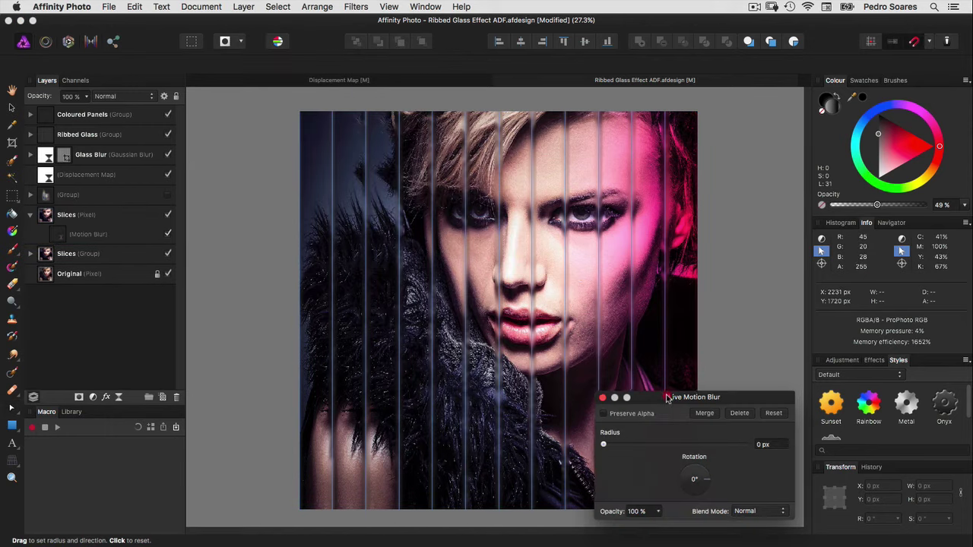
{"action": "left_click_drag", "start_coordinate": [668, 396], "coordinate": [319, 166]}
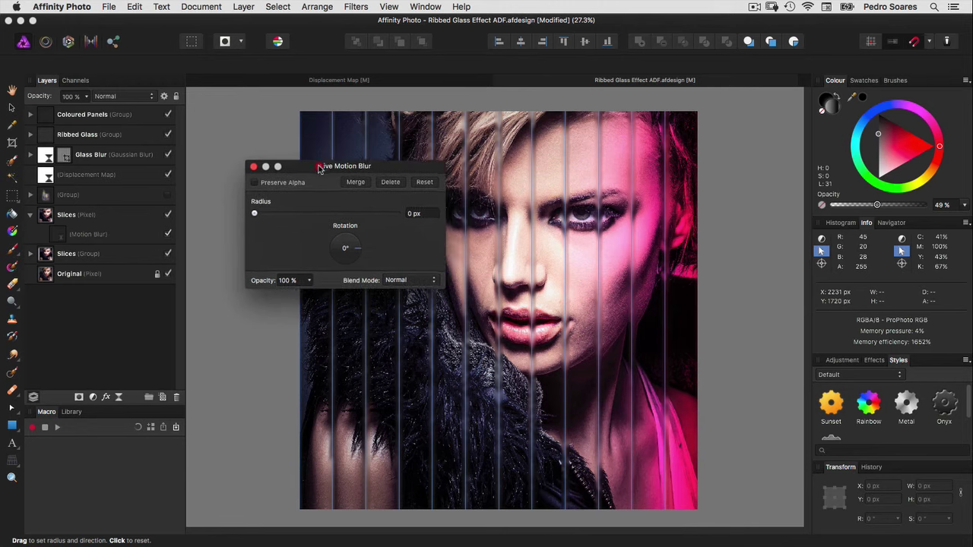
{"action": "left_click", "coordinate": [412, 215]}
{"action": "type", "text": "300"}
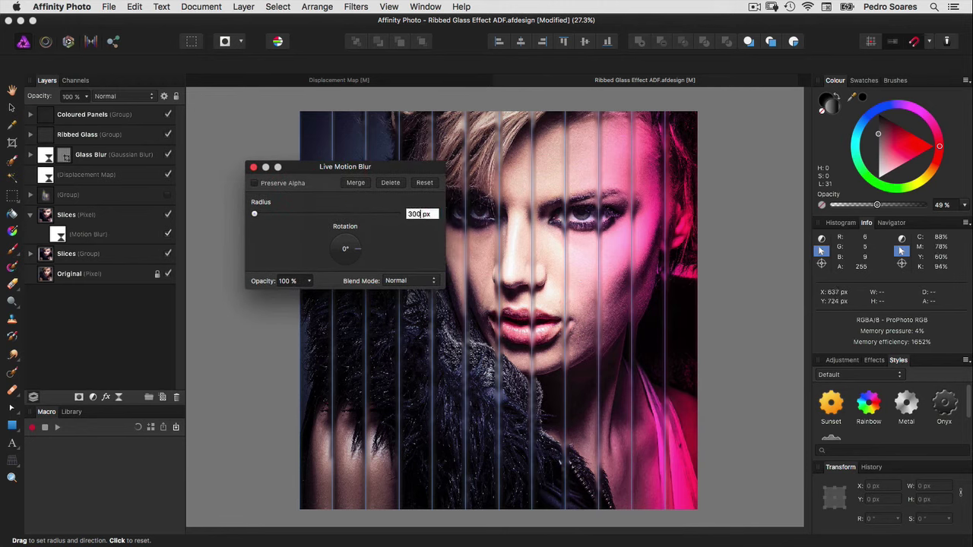
{"action": "key", "text": "Return"}
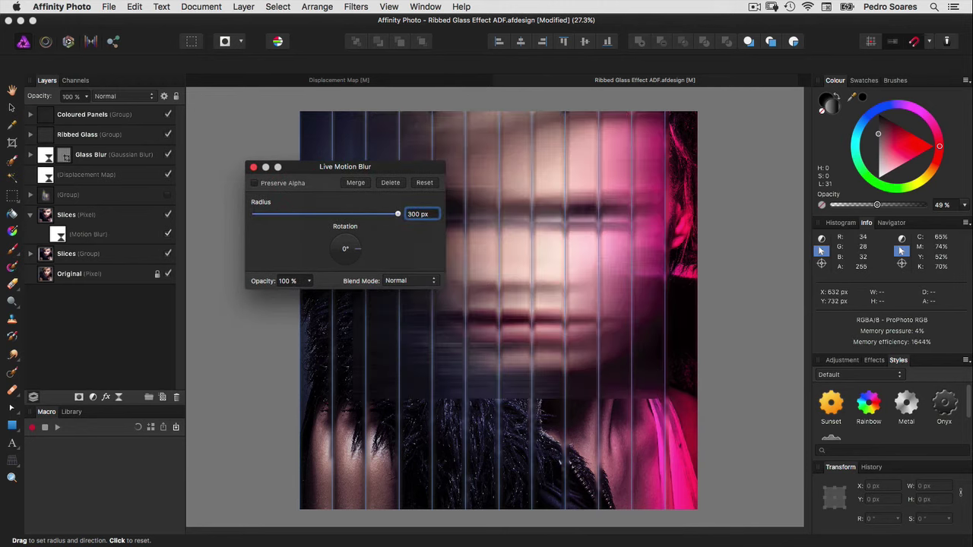
{"action": "left_click_drag", "start_coordinate": [345, 248], "coordinate": [345, 237]}
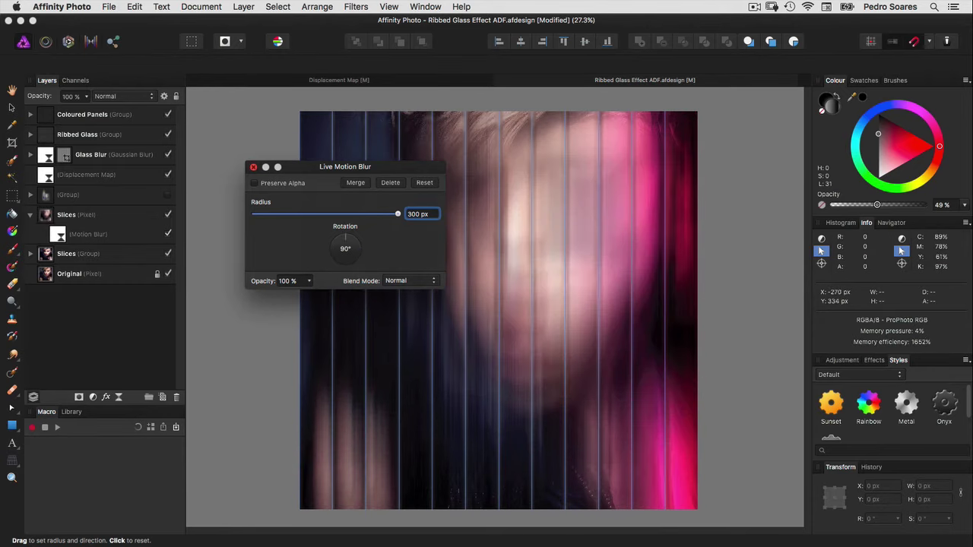
{"action": "key", "text": "a"}
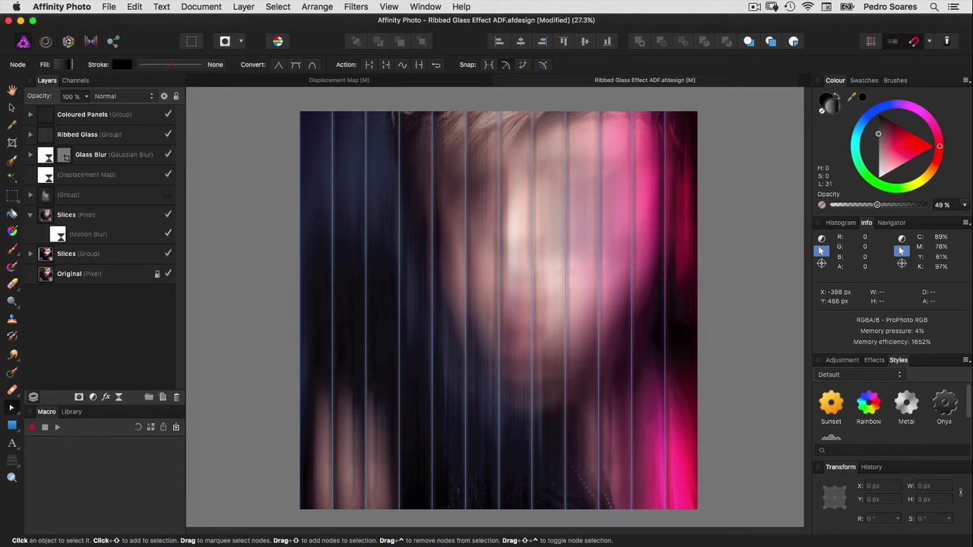
- Blend the blurred slices in Soft Light and shift the layer to the left
{"action": "left_click", "coordinate": [76, 215]}
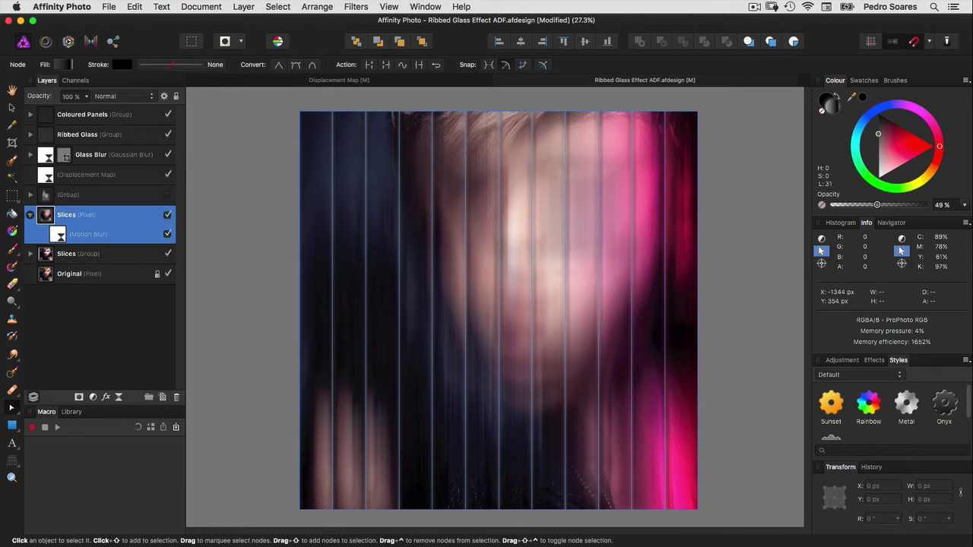
{"action": "left_click", "coordinate": [107, 95]}
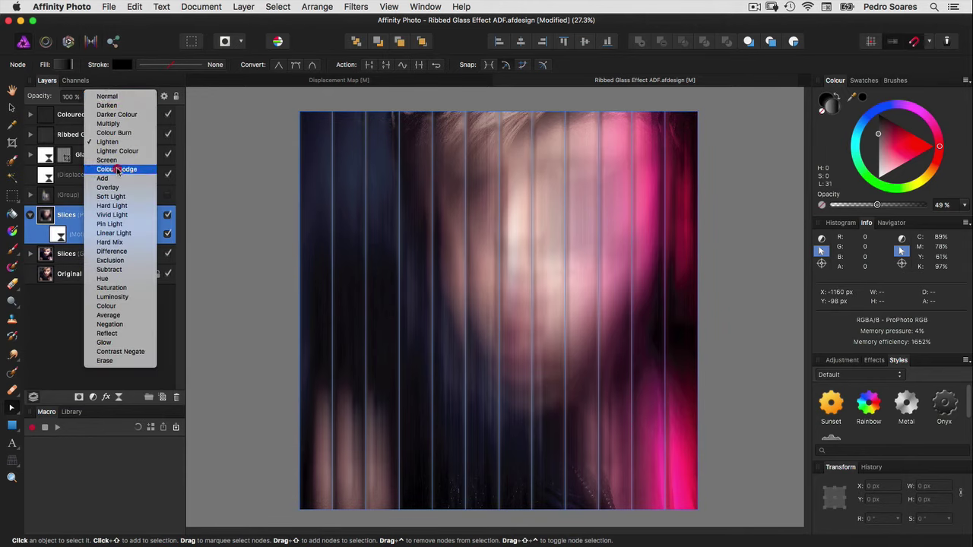
{"action": "left_click", "coordinate": [118, 196]}
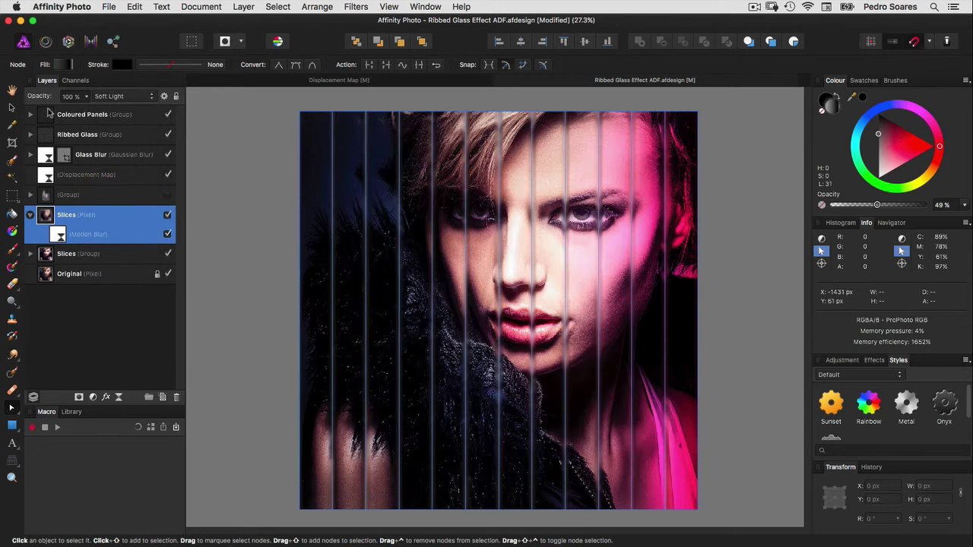
{"action": "left_click", "coordinate": [12, 108]}
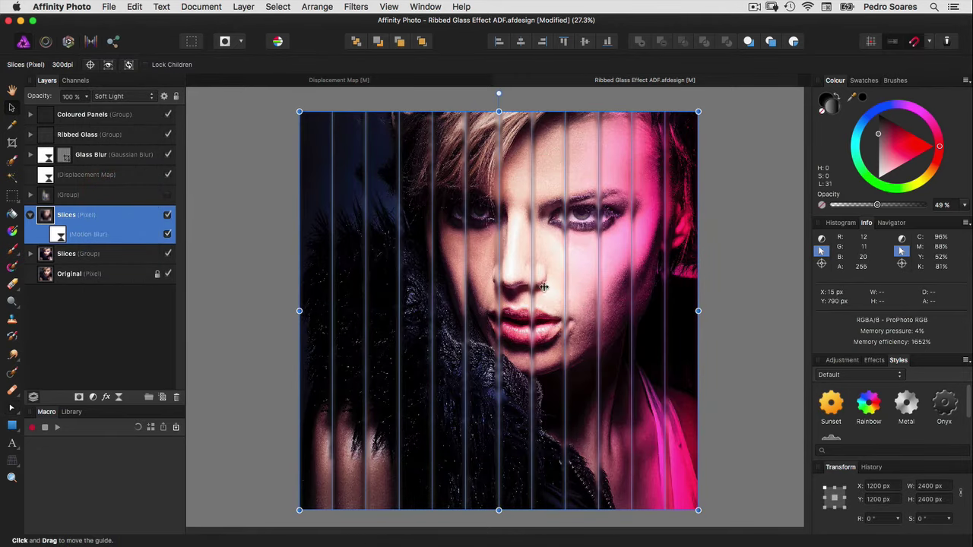
{"action": "mouse_move", "coordinate": [581, 293]}
{"action": "left_mouse_down"}
{"action": "mouse_move", "coordinate": [394, 282]}
{"action": "mouse_move", "coordinate": [414, 304]}
{"action": "left_mouse_up"}
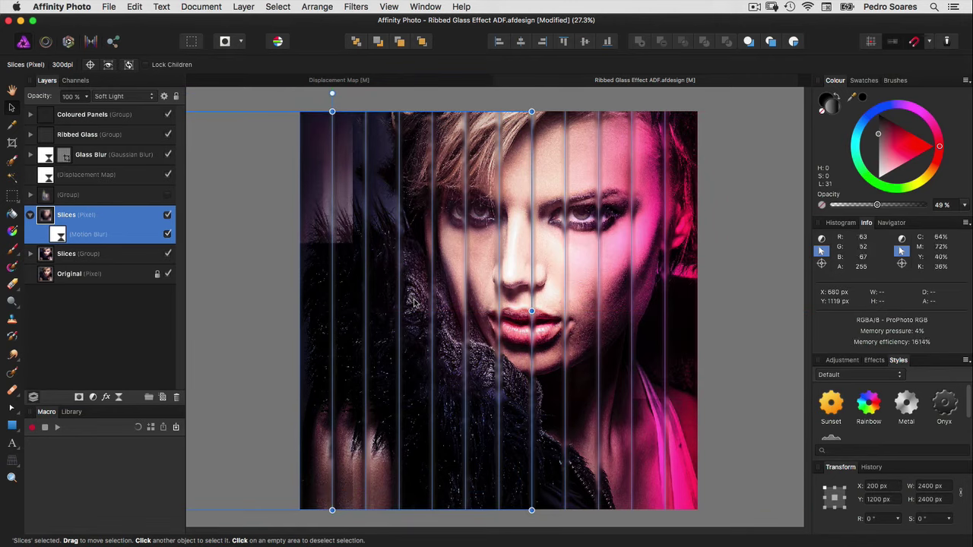
{"action": "left_click", "coordinate": [167, 215]}
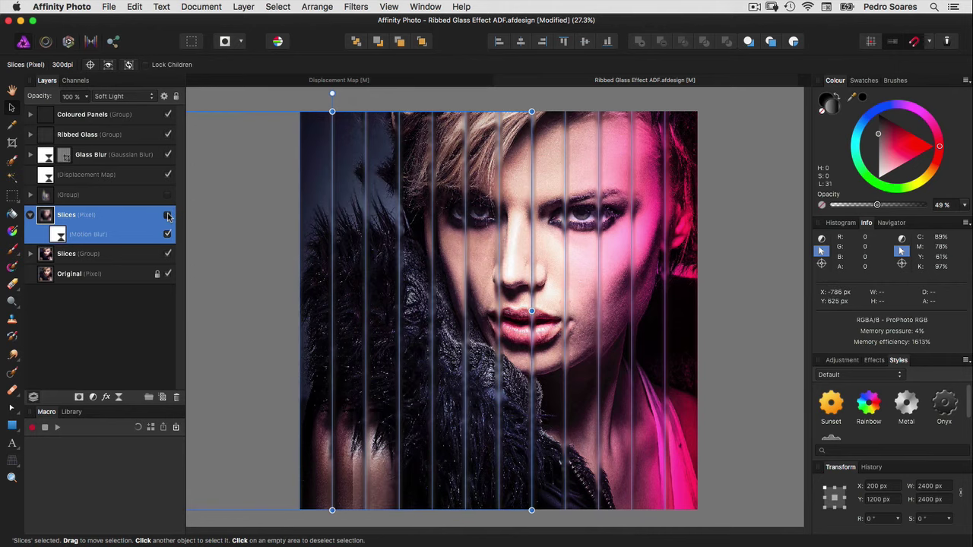
{"action": "left_click", "coordinate": [167, 215]}
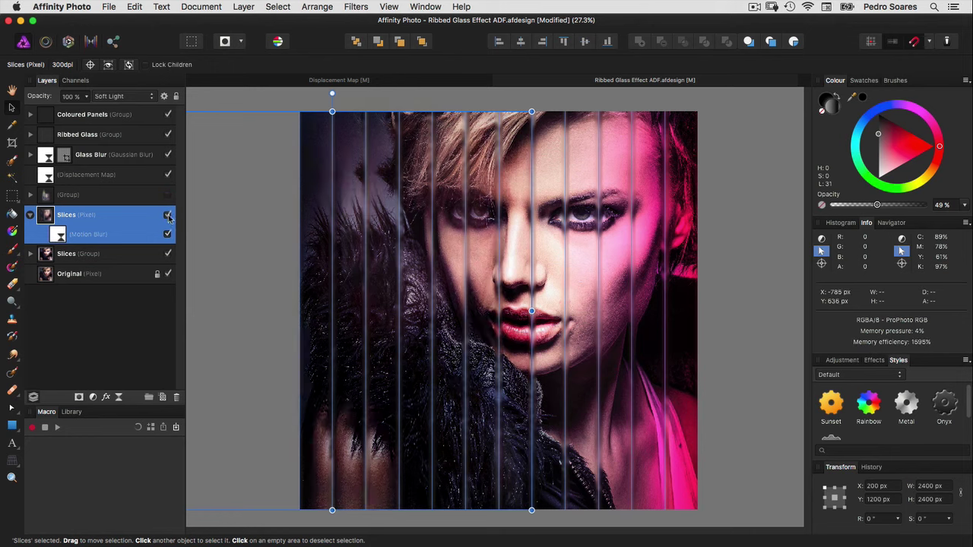
- Rename the blurred layer 'Face Reflection' and move it above the hidden group
{"action": "double_click", "coordinate": [68, 215]}
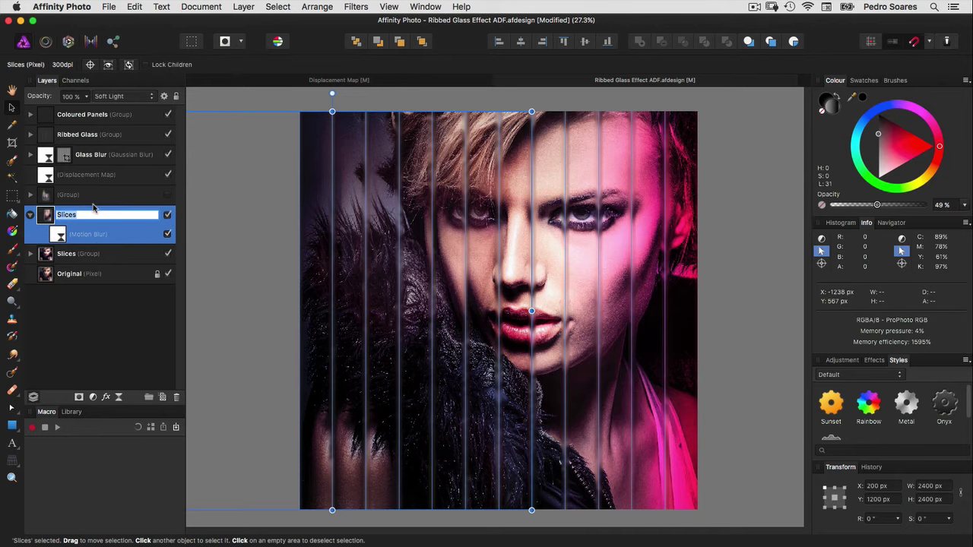
{"action": "type", "text": "Face Reflection"}
{"action": "key", "text": "Return"}
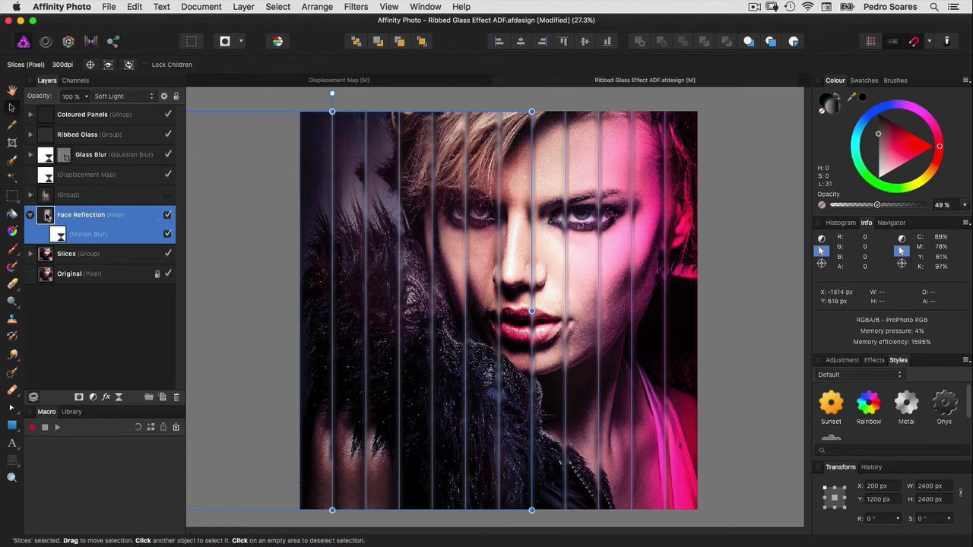
{"action": "mouse_move", "coordinate": [47, 216]}
{"action": "left_mouse_down"}
{"action": "mouse_move", "coordinate": [34, 191]}
{"action": "mouse_move", "coordinate": [40, 196]}
{"action": "left_mouse_up"}
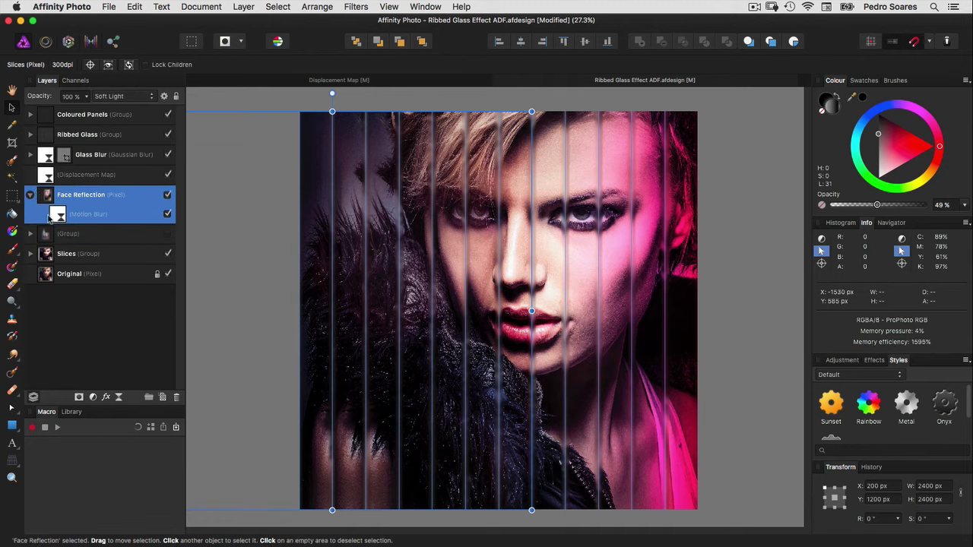
- Add a new pixel layer at the top of the stack named 'Black Reflections'
{"action": "left_click", "coordinate": [162, 396]}
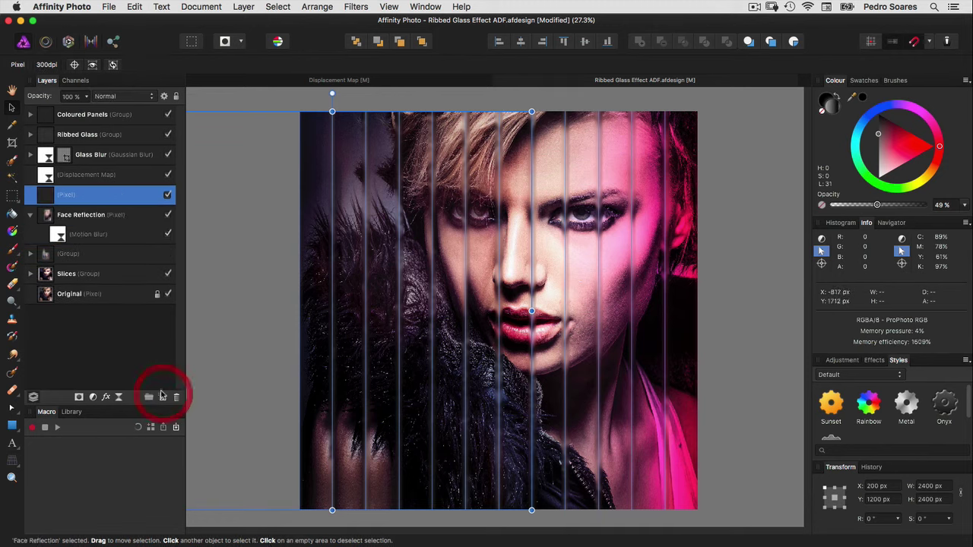
{"action": "mouse_move", "coordinate": [46, 197]}
{"action": "left_mouse_down"}
{"action": "mouse_move", "coordinate": [43, 144]}
{"action": "mouse_move", "coordinate": [66, 116]}
{"action": "left_mouse_up"}
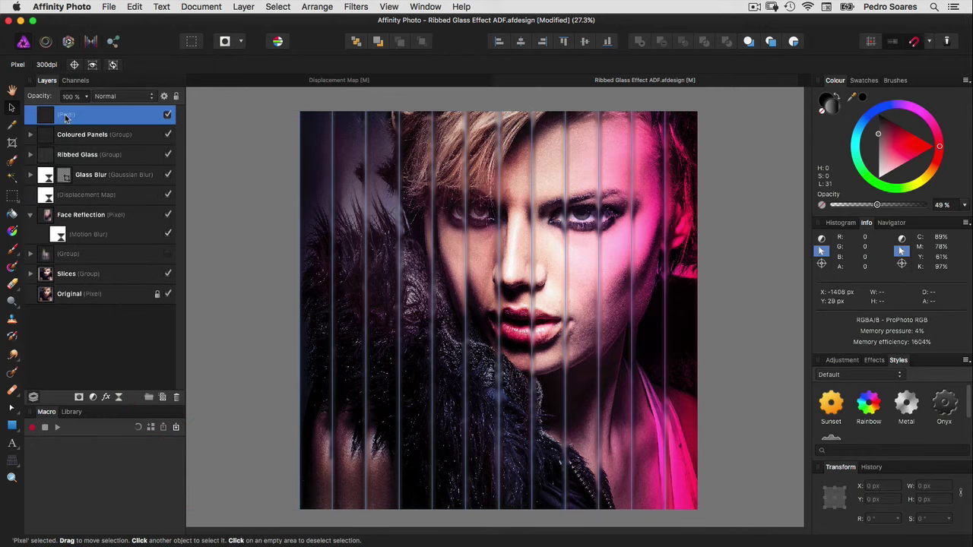
{"action": "double_click", "coordinate": [65, 116]}
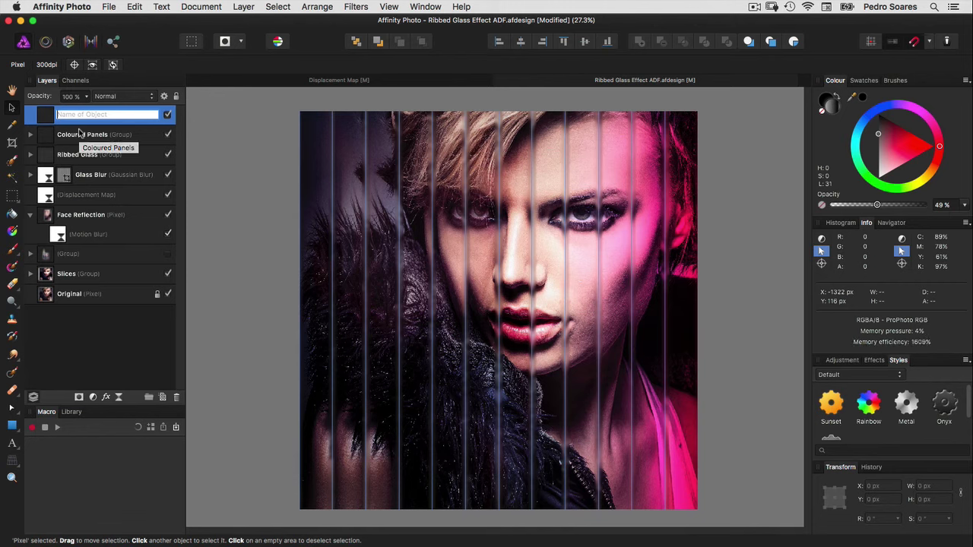
{"action": "type", "text": "Black Reflections"}
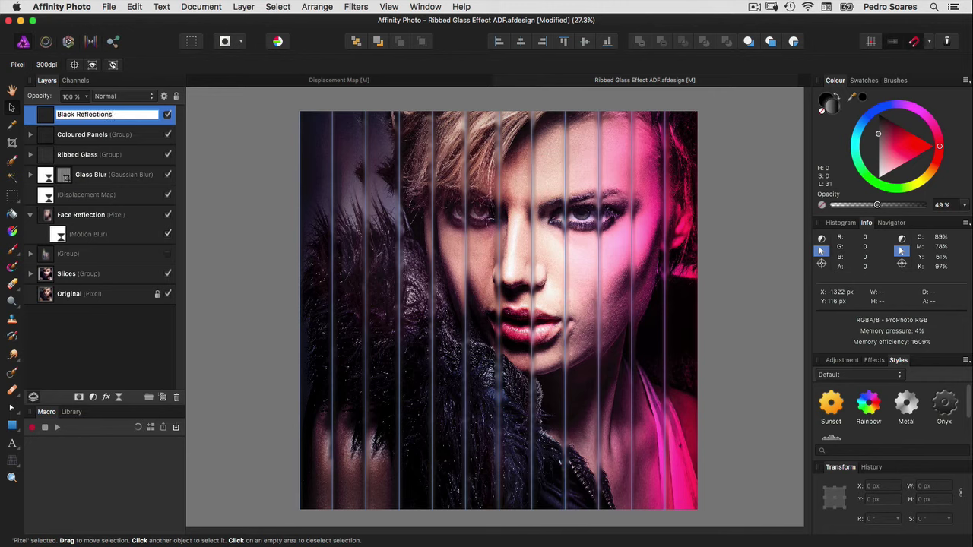
{"action": "key", "text": "Return"}
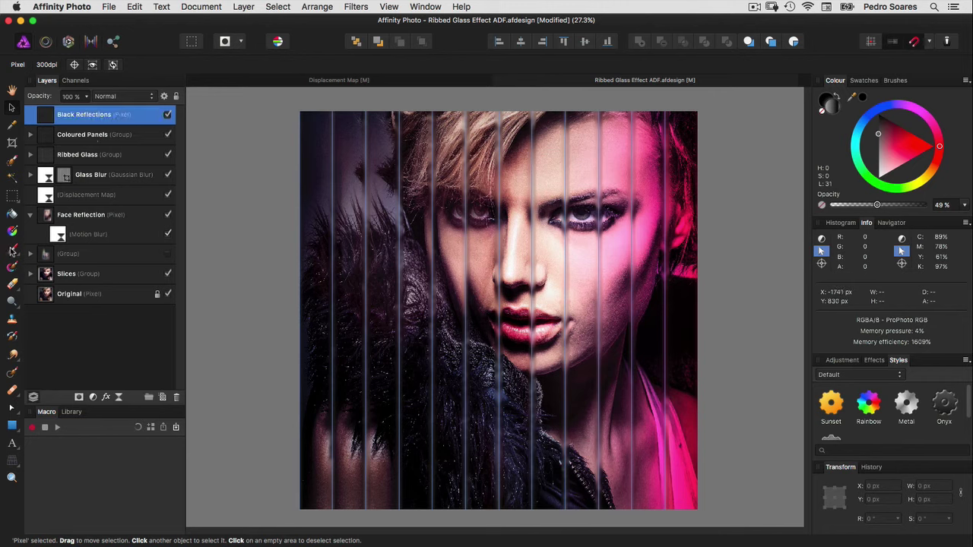
- Brush dark strokes across the lower left and pink lower right of the portrait
{"action": "left_click", "coordinate": [12, 250]}
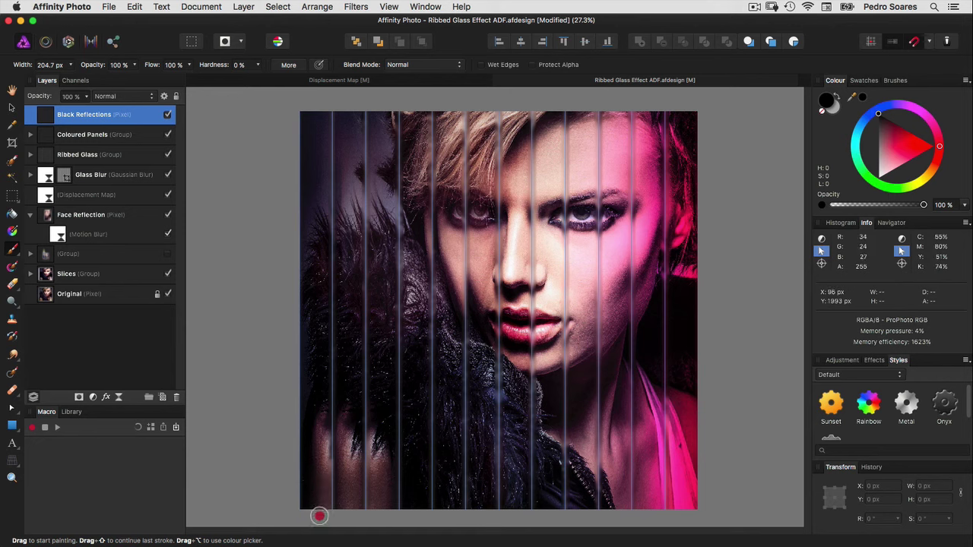
{"action": "mouse_move", "coordinate": [349, 465]}
{"action": "left_mouse_down"}
{"action": "mouse_move", "coordinate": [352, 506]}
{"action": "mouse_move", "coordinate": [382, 474]}
{"action": "mouse_move", "coordinate": [423, 477]}
{"action": "mouse_move", "coordinate": [413, 424]}
{"action": "mouse_move", "coordinate": [458, 423]}
{"action": "mouse_move", "coordinate": [480, 363]}
{"action": "mouse_move", "coordinate": [512, 449]}
{"action": "mouse_move", "coordinate": [580, 506]}
{"action": "mouse_move", "coordinate": [609, 498]}
{"action": "mouse_move", "coordinate": [611, 423]}
{"action": "mouse_move", "coordinate": [642, 446]}
{"action": "left_mouse_up"}
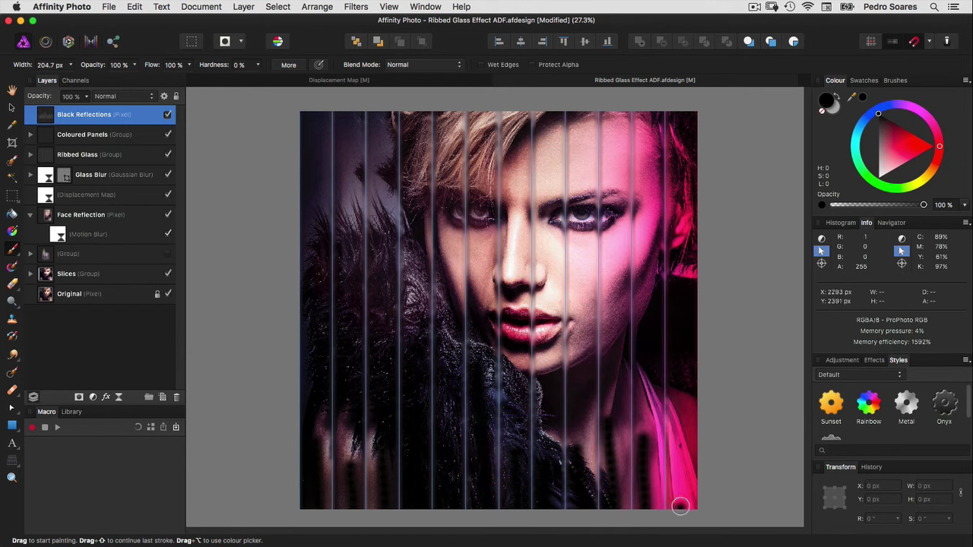
{"action": "left_click_drag", "start_coordinate": [675, 501], "coordinate": [677, 460]}
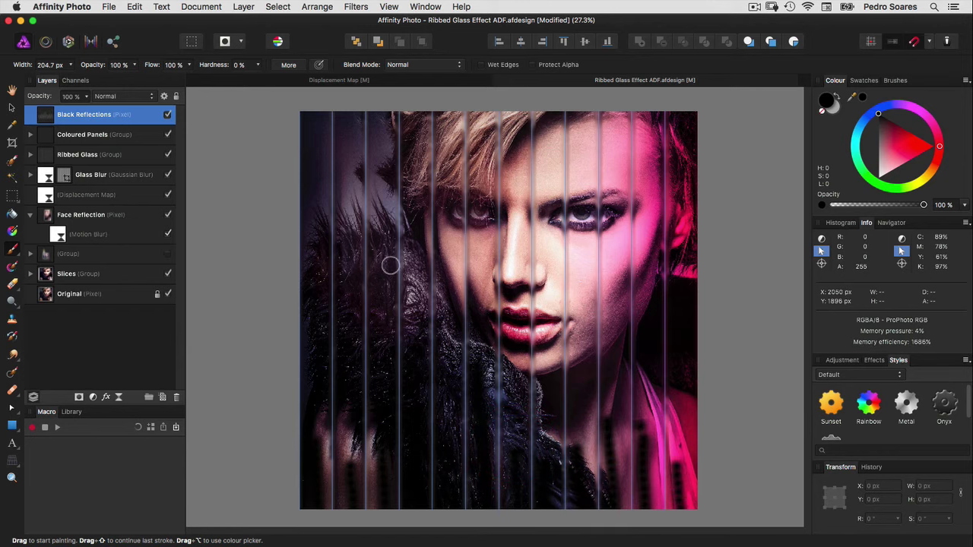
- Stretch the dark strokes upward and add a live Motion Blur of 800 px at 90°
{"action": "left_click", "coordinate": [13, 109]}
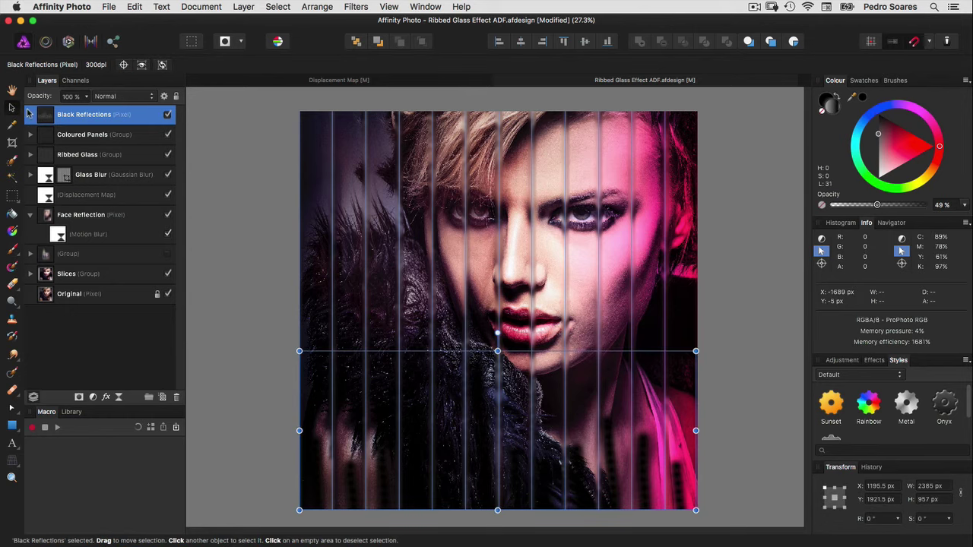
{"action": "left_click_drag", "start_coordinate": [497, 351], "coordinate": [497, 244]}
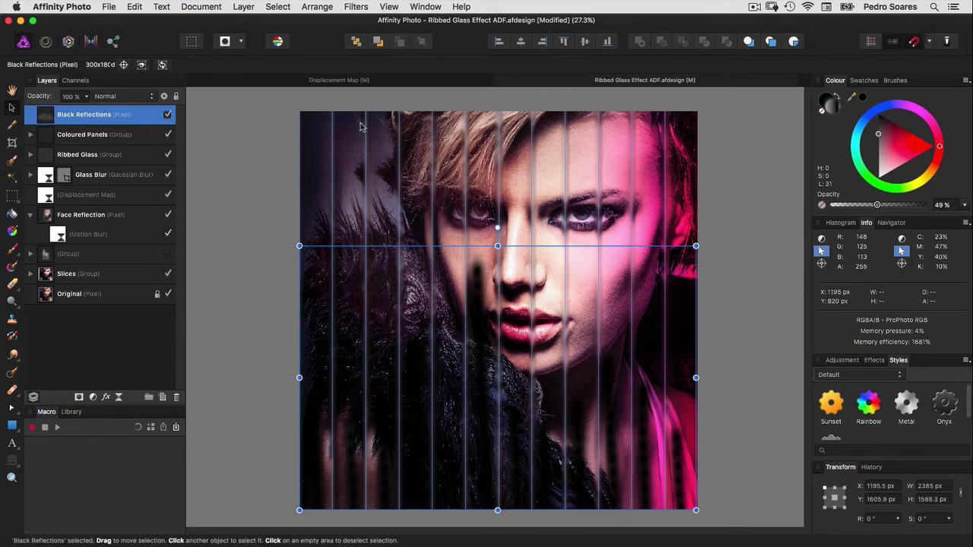
{"action": "left_click", "coordinate": [242, 7]}
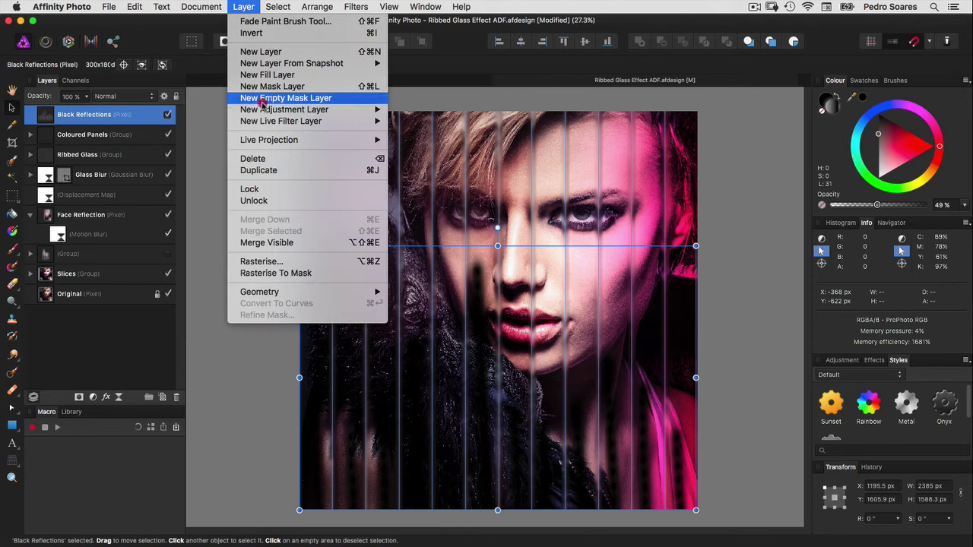
{"action": "mouse_move", "coordinate": [280, 121]}
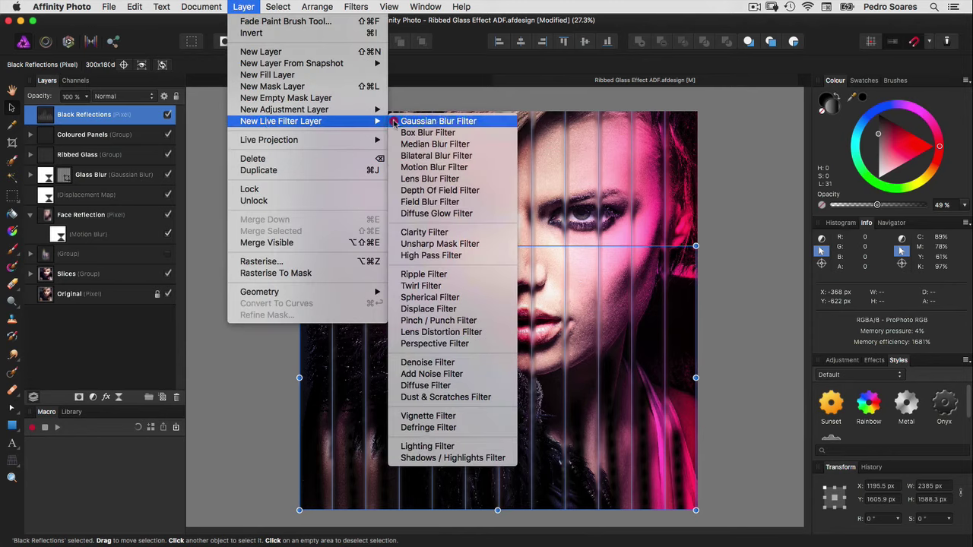
{"action": "left_click", "coordinate": [429, 167]}
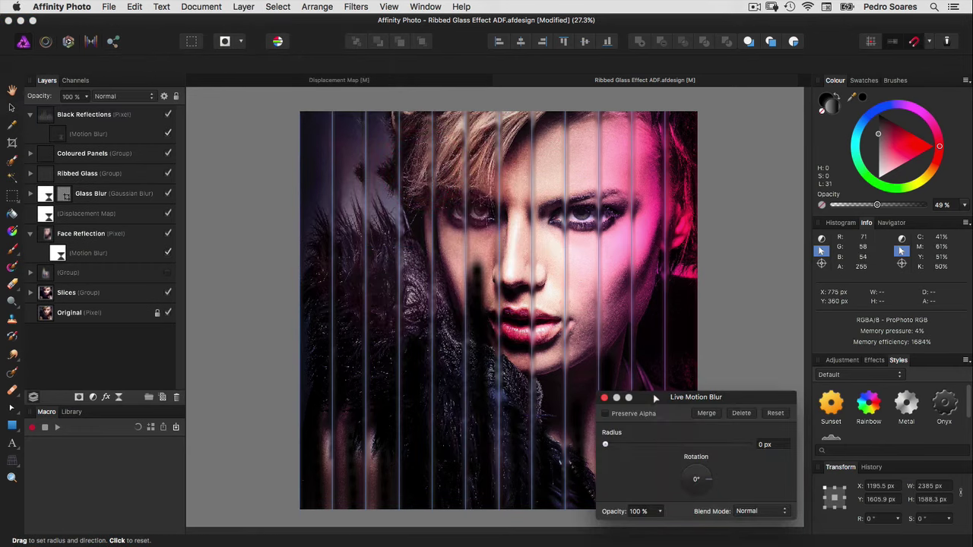
{"action": "left_click_drag", "start_coordinate": [655, 398], "coordinate": [309, 140]}
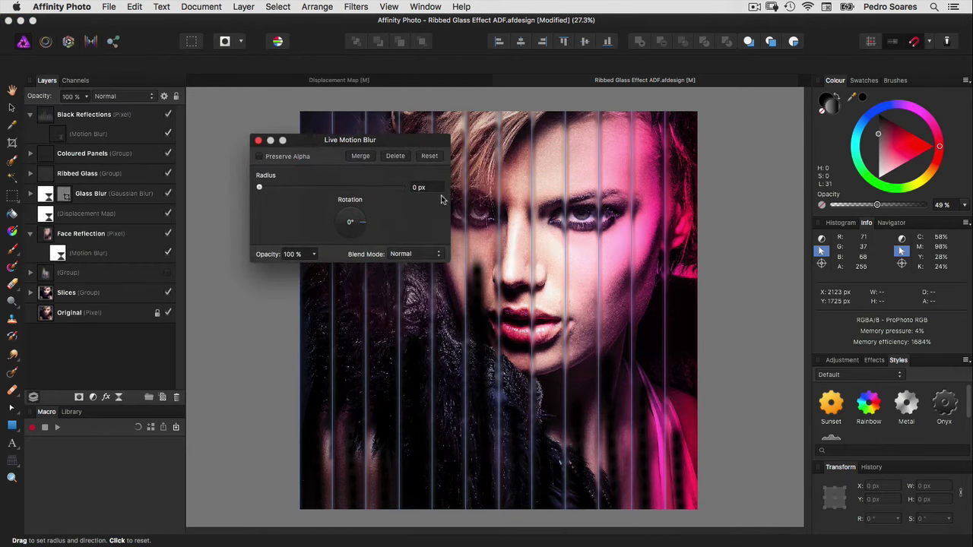
{"action": "left_click", "coordinate": [420, 187]}
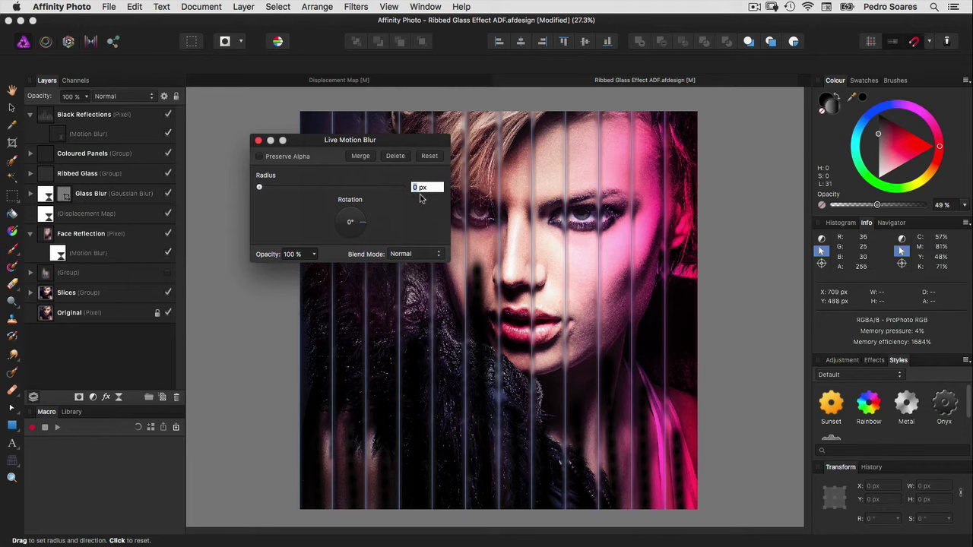
{"action": "type", "text": "800"}
{"action": "key", "text": "Return"}
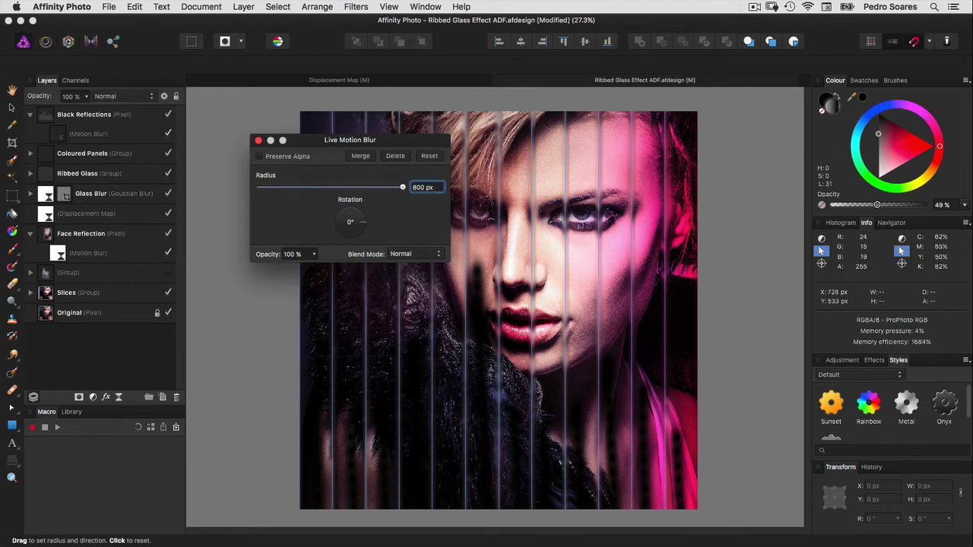
{"action": "left_click_drag", "start_coordinate": [361, 221], "coordinate": [349, 211]}
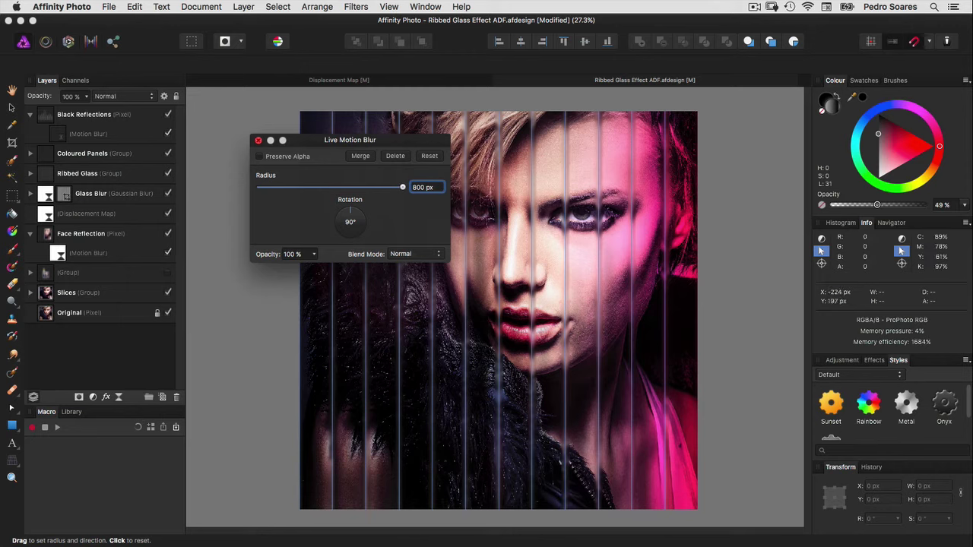
{"action": "left_click", "coordinate": [258, 140]}
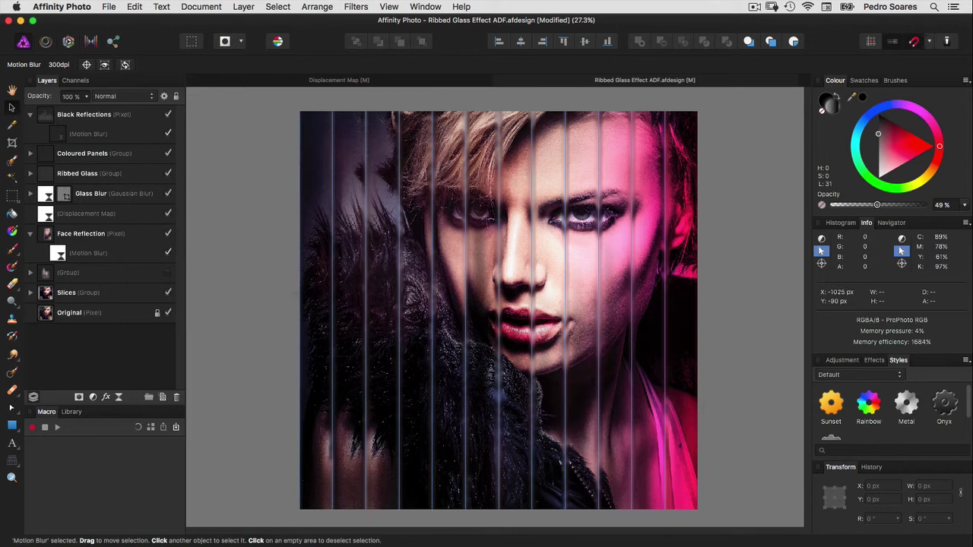
- Set the Black Reflections blend mode to Soft Light and toggle its visibility to compare
{"action": "left_click", "coordinate": [122, 95]}
{"action": "left_click", "coordinate": [128, 95]}
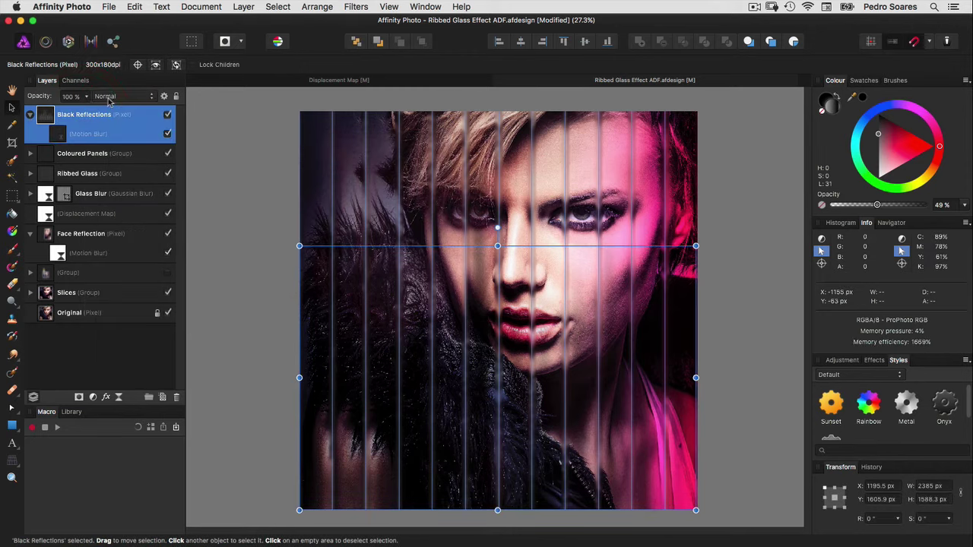
{"action": "left_click", "coordinate": [109, 97]}
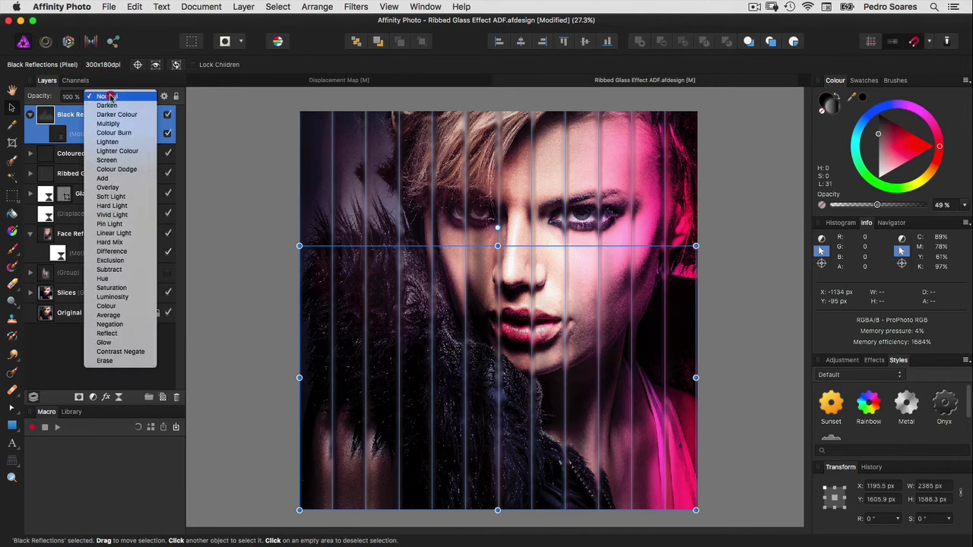
{"action": "left_click", "coordinate": [121, 196]}
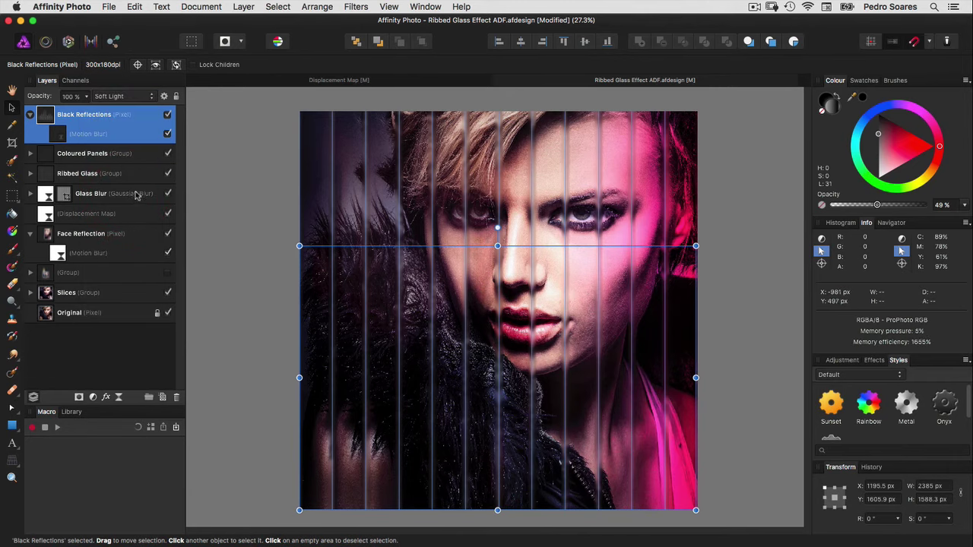
{"action": "left_click", "coordinate": [168, 115]}
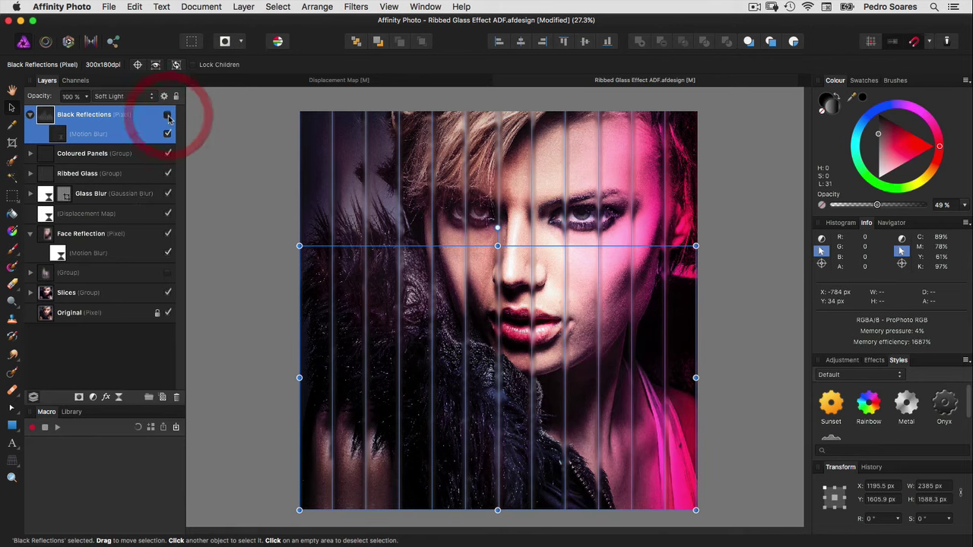
{"action": "left_click", "coordinate": [168, 116]}
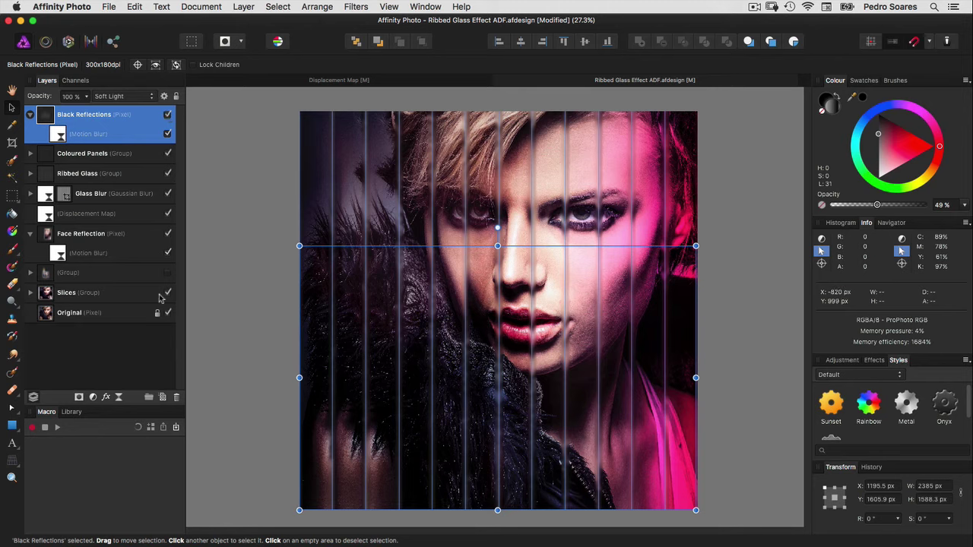
- On a new top layer, paint white dabs along the top-left and stretch them ~2081 px tall
{"action": "left_click", "coordinate": [163, 397]}
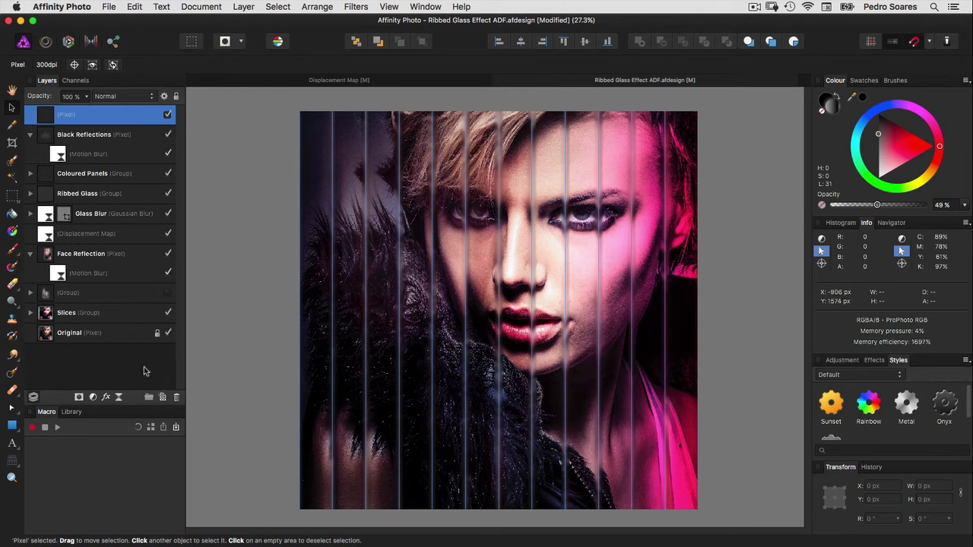
{"action": "left_click", "coordinate": [13, 249]}
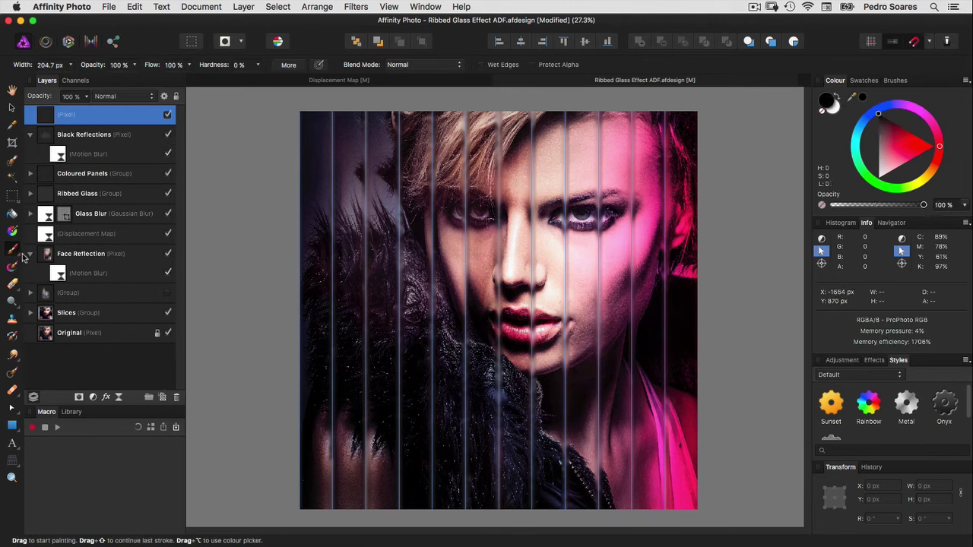
{"action": "key", "text": "x"}
{"action": "left_click", "coordinate": [314, 120]}
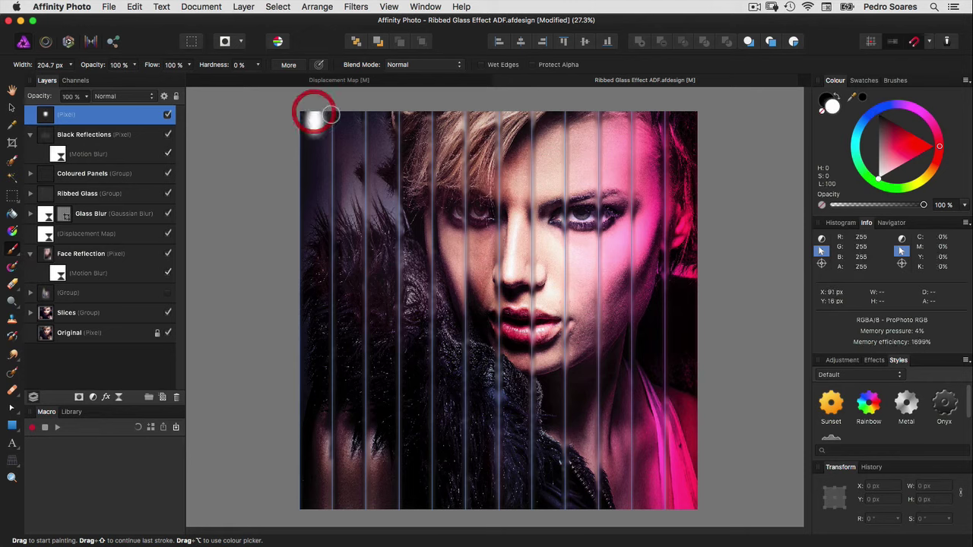
{"action": "left_click", "coordinate": [340, 115]}
{"action": "left_click", "coordinate": [339, 117]}
{"action": "left_click", "coordinate": [373, 120]}
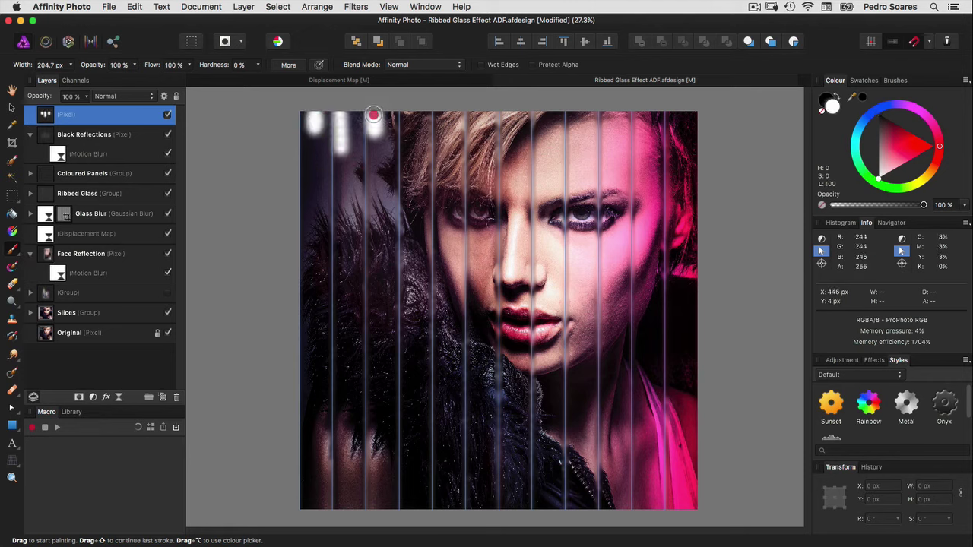
{"action": "left_click", "coordinate": [404, 116]}
{"action": "left_click_drag", "start_coordinate": [406, 137], "coordinate": [402, 108]}
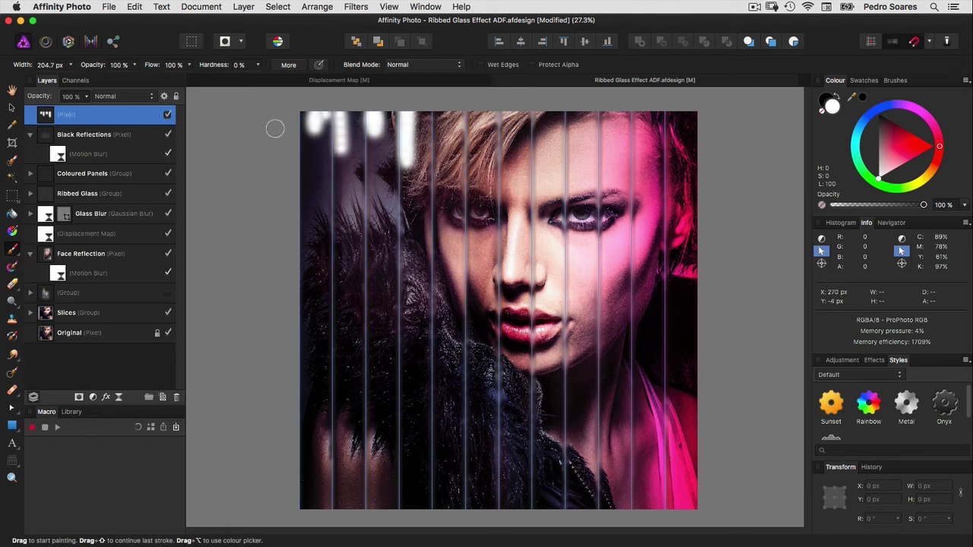
{"action": "left_click", "coordinate": [12, 108]}
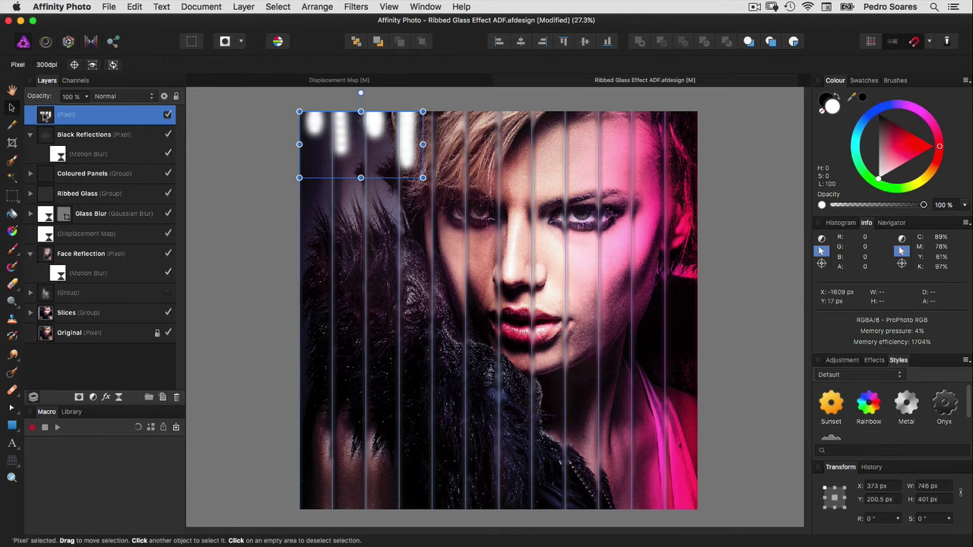
{"action": "left_click_drag", "start_coordinate": [371, 179], "coordinate": [370, 457]}
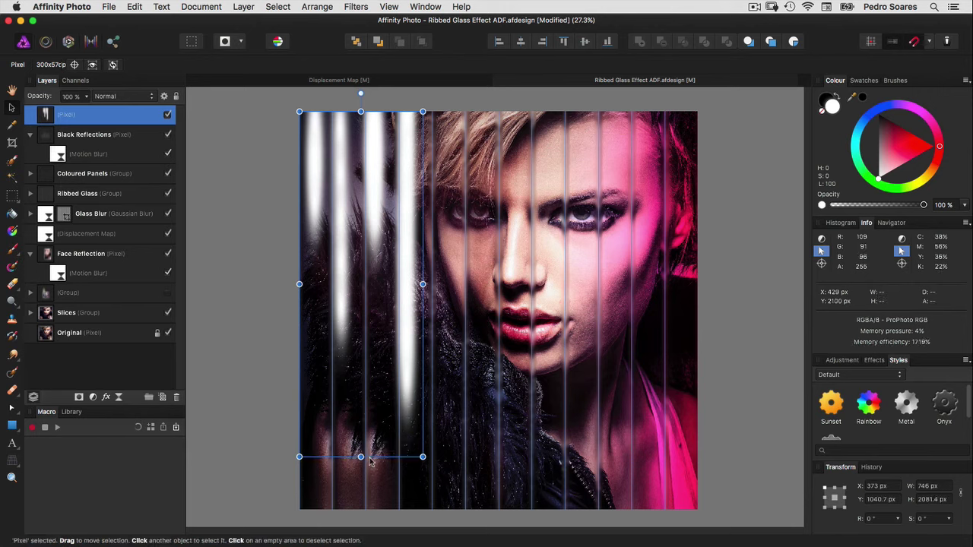
- Add a live Motion Blur filter with 700 px radius and 90° rotation to the white streaks
{"action": "left_click", "coordinate": [244, 6]}
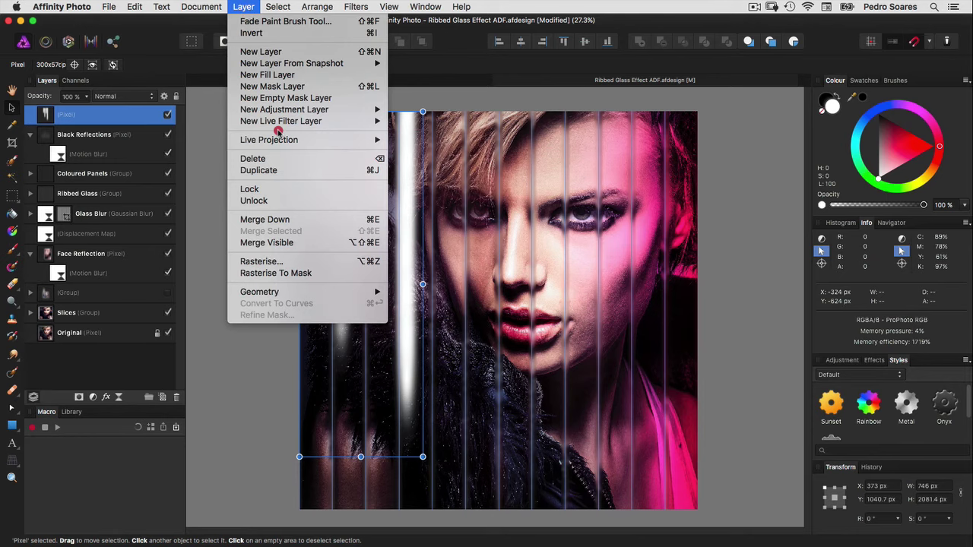
{"action": "mouse_move", "coordinate": [280, 120]}
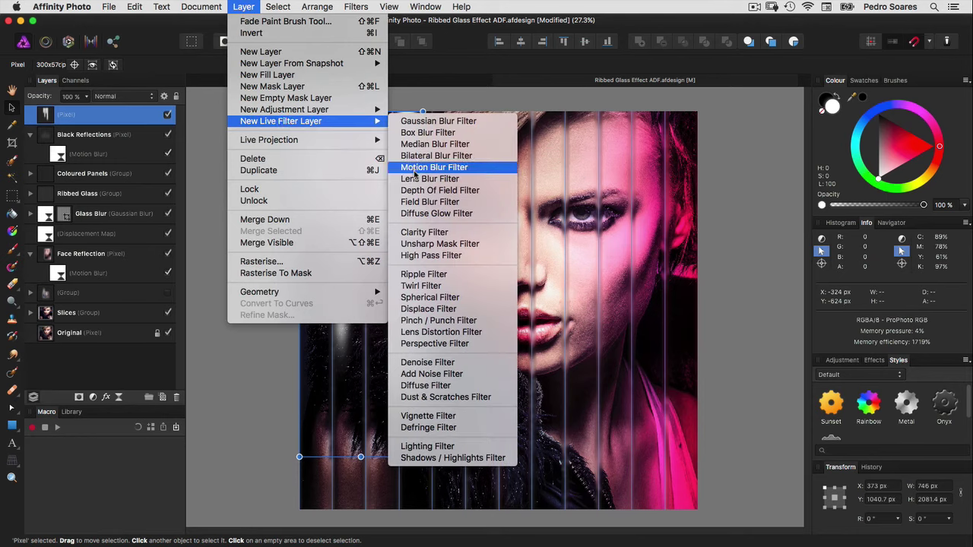
{"action": "left_click", "coordinate": [415, 169]}
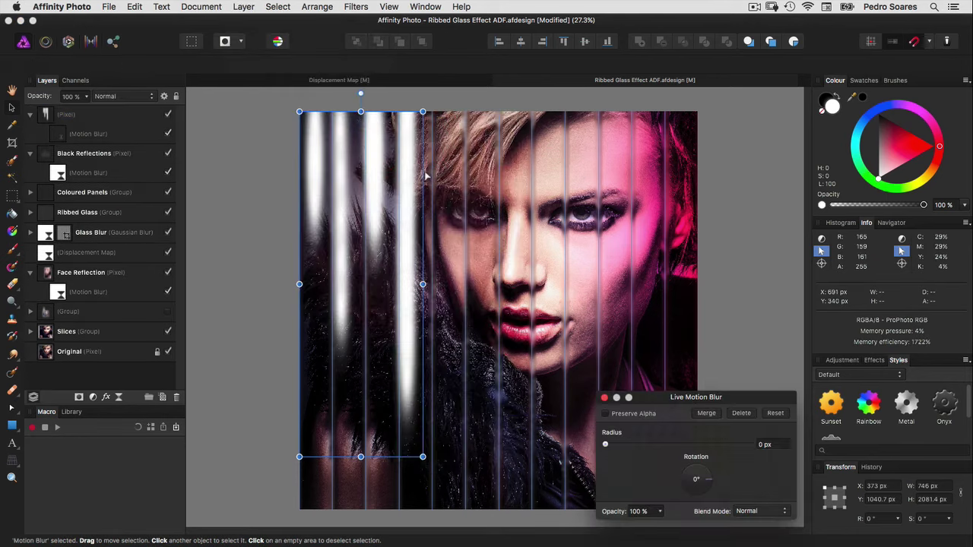
{"action": "left_click_drag", "start_coordinate": [662, 397], "coordinate": [558, 188]}
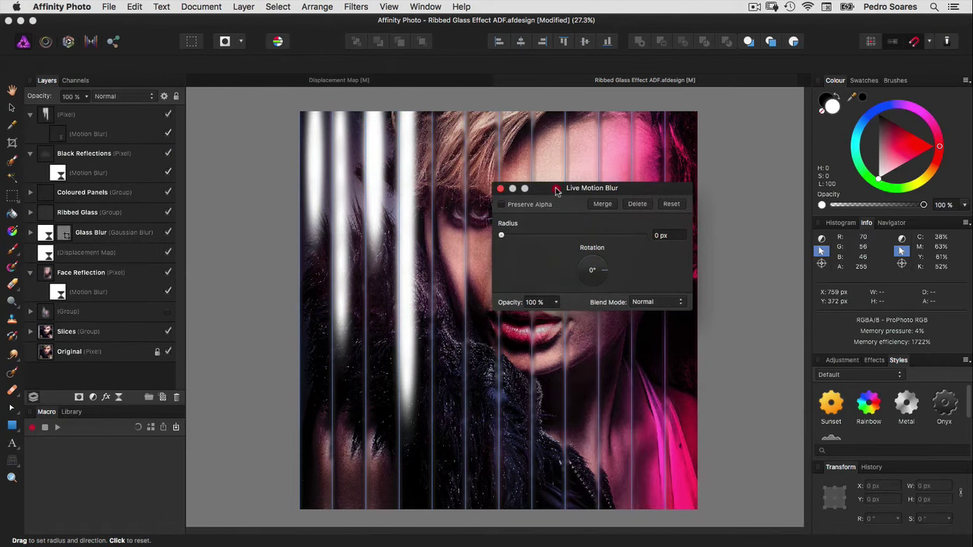
{"action": "left_click", "coordinate": [661, 236]}
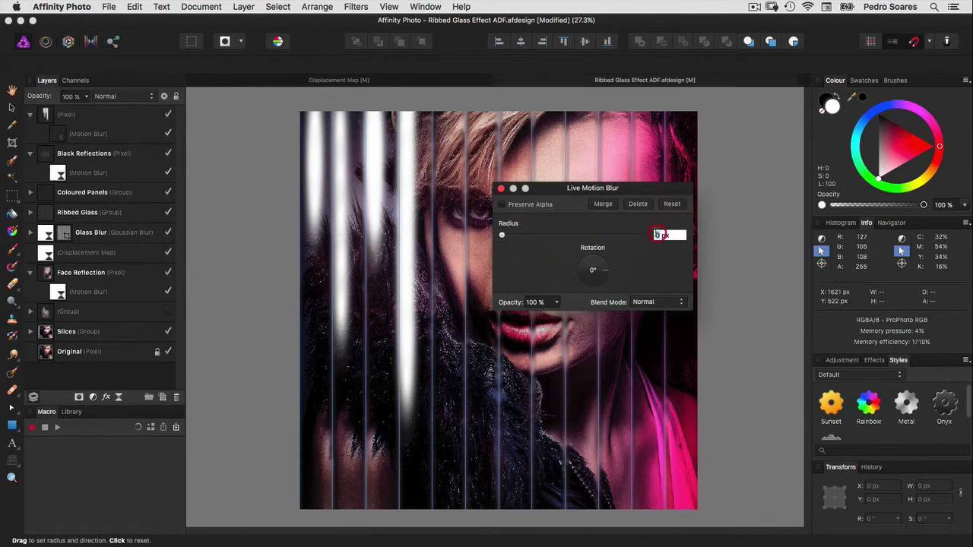
{"action": "type", "text": "700"}
{"action": "key", "text": "Return"}
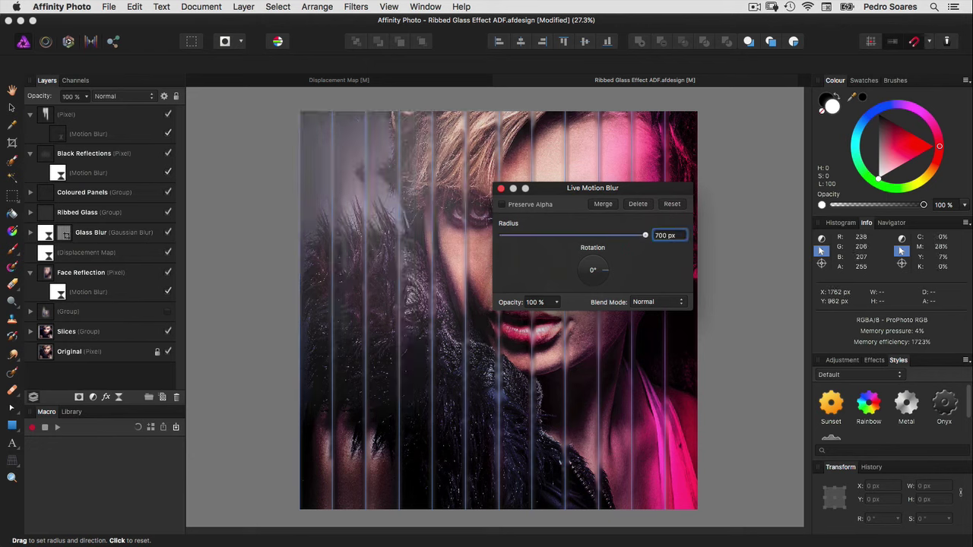
{"action": "left_click", "coordinate": [592, 271]}
{"action": "type", "text": "90"}
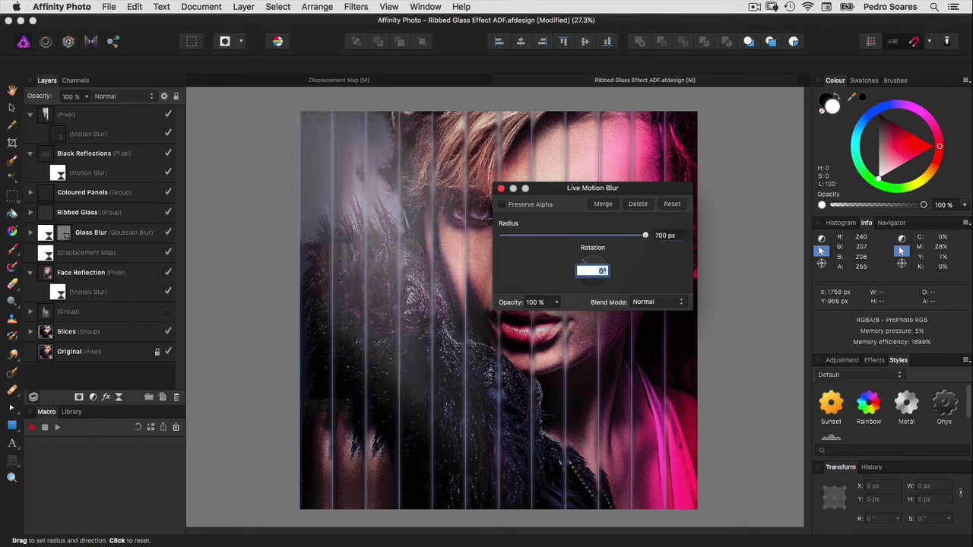
{"action": "key", "text": "Return"}
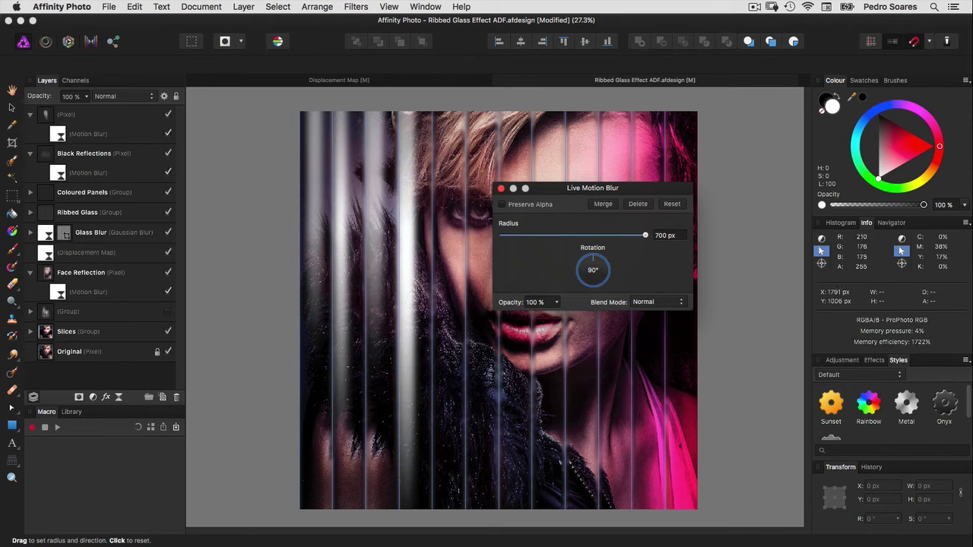
{"action": "key", "text": "Escape"}
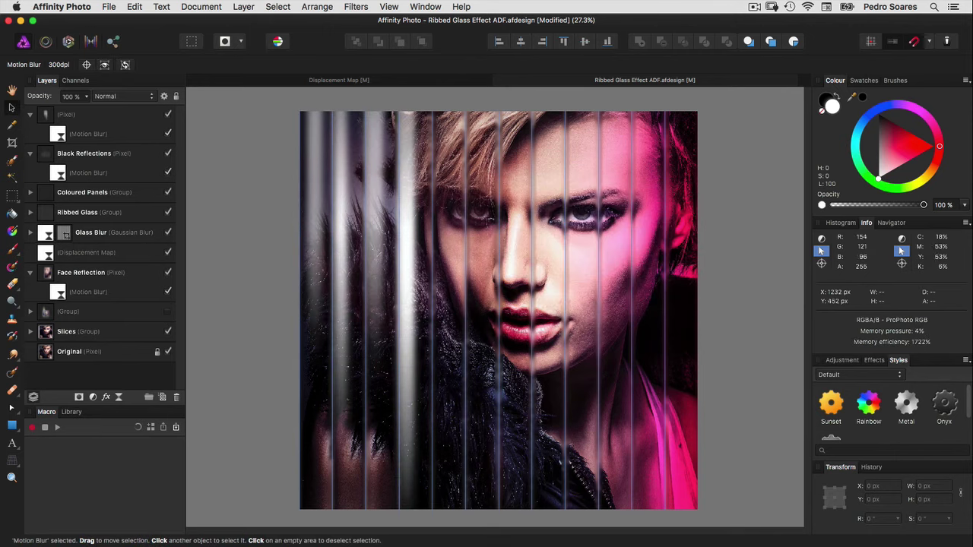
- Set the streak layer to 90% opacity and name it 'White Reflections'
{"action": "left_click", "coordinate": [55, 116]}
{"action": "type", "text": "9"}
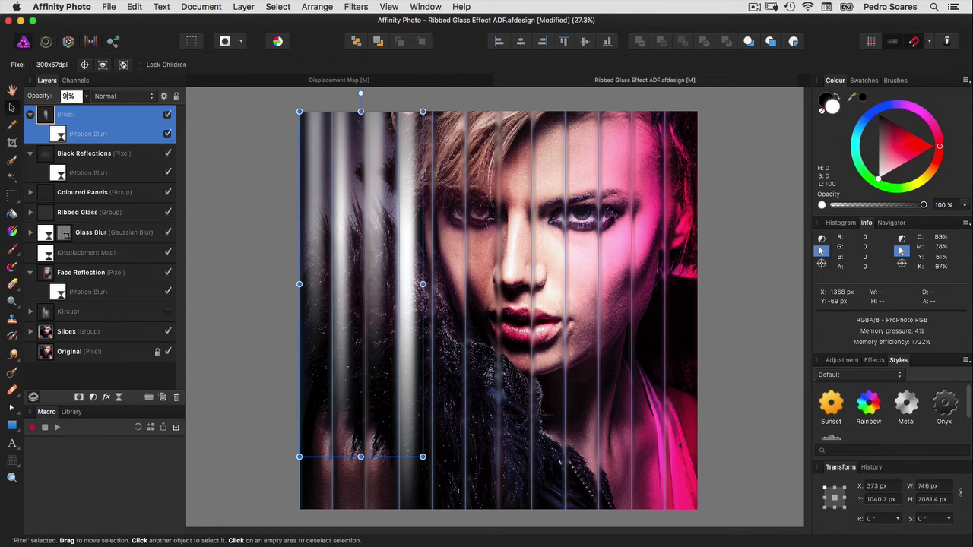
{"action": "type", "text": "0"}
{"action": "key", "text": "Tab"}
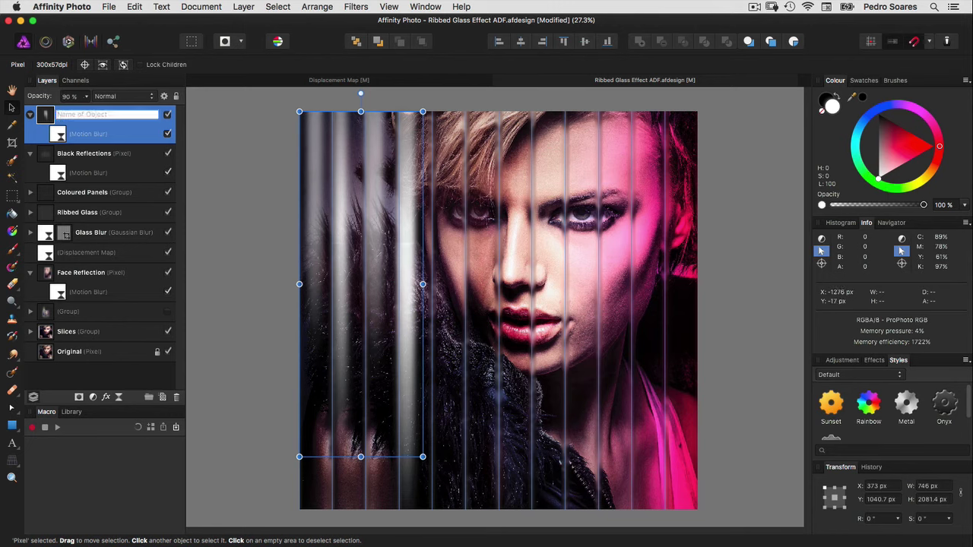
{"action": "type", "text": "White Reflections"}
{"action": "key", "text": "Return"}
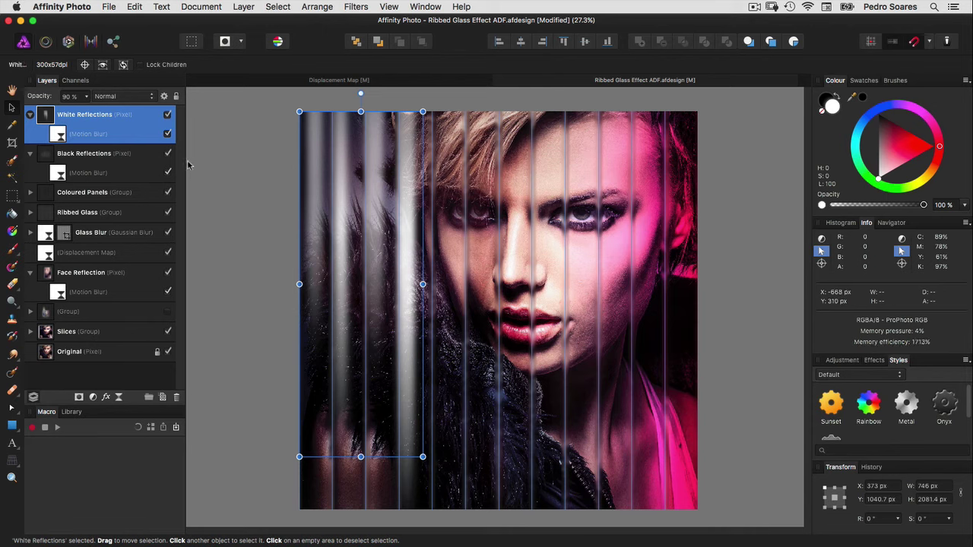
- Apply a 25 px Gaussian Blur layer effect to White Reflections
{"action": "left_click", "coordinate": [106, 398]}
{"action": "mouse_move", "coordinate": [493, 269]}
{"action": "left_mouse_down"}
{"action": "mouse_move", "coordinate": [462, 267]}
{"action": "mouse_move", "coordinate": [262, 126]}
{"action": "left_mouse_up"}
{"action": "left_click", "coordinate": [235, 147]}
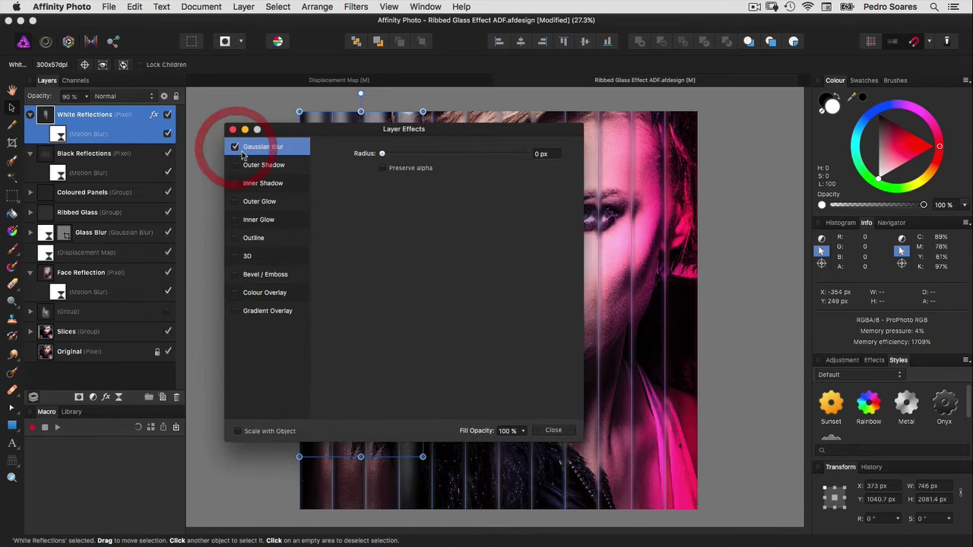
{"action": "left_click", "coordinate": [538, 154]}
{"action": "type", "text": "25"}
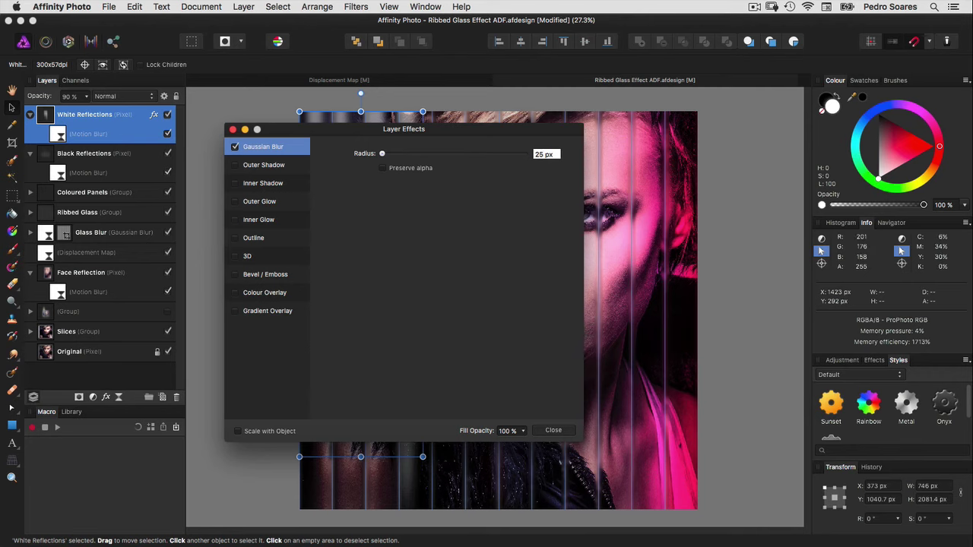
{"action": "key", "text": "Return"}
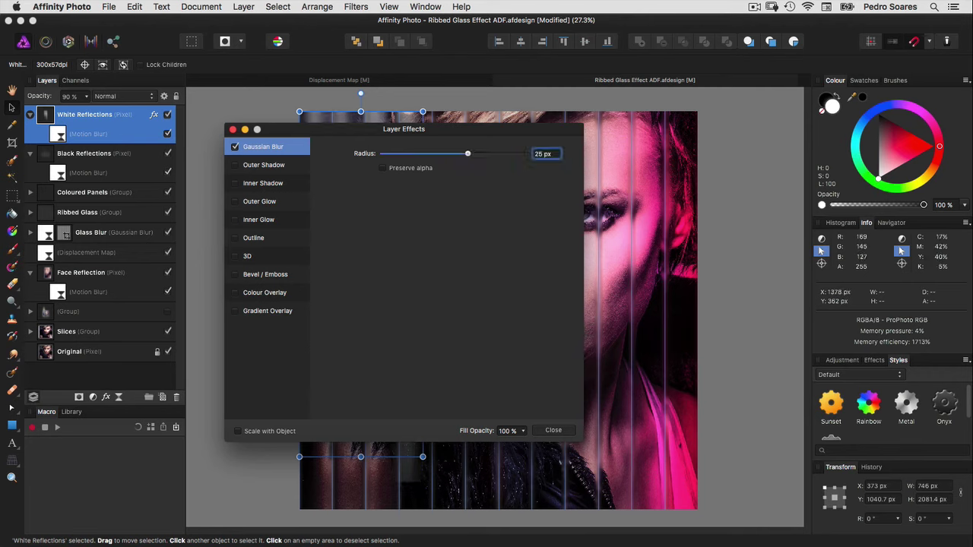
{"action": "left_click", "coordinate": [232, 129]}
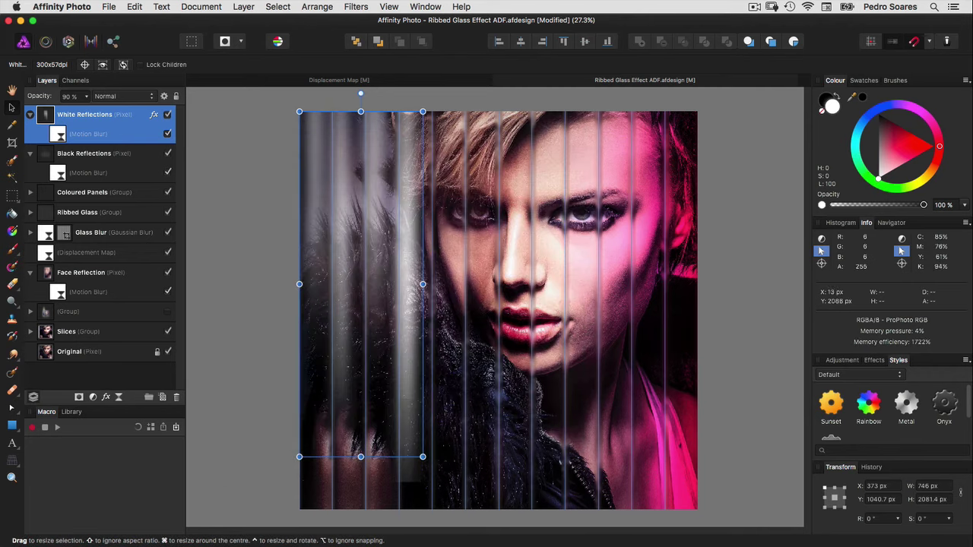
- Resize the white streaks to about 763 × 2276 px, spanning the portrait's full height
{"action": "left_click_drag", "start_coordinate": [299, 457], "coordinate": [289, 482]}
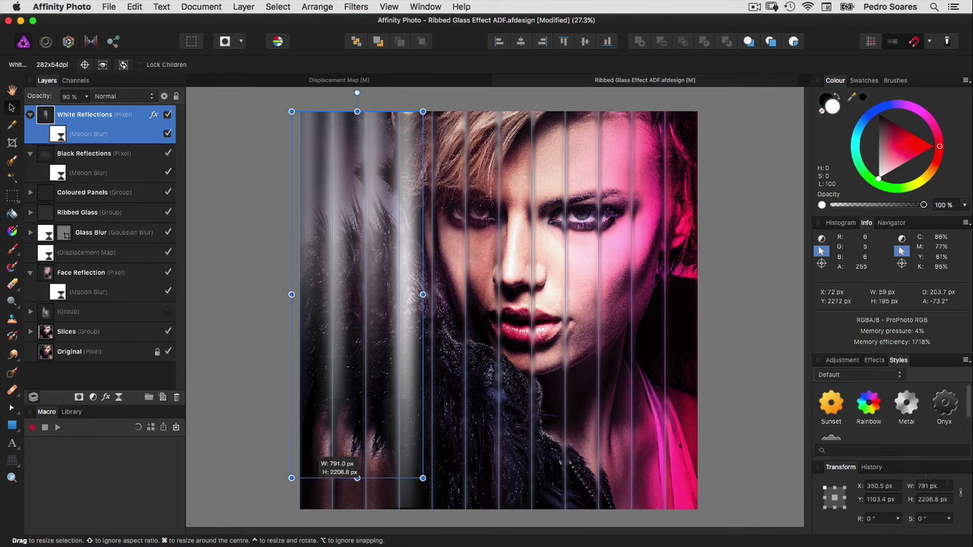
{"action": "left_click_drag", "start_coordinate": [289, 482], "coordinate": [292, 476]}
{"action": "left_click_drag", "start_coordinate": [357, 475], "coordinate": [360, 489]}
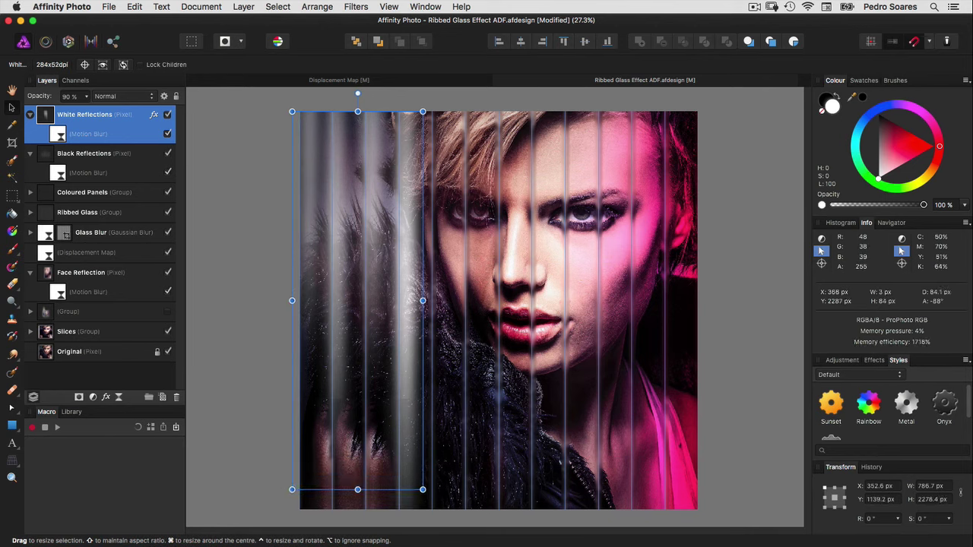
{"action": "left_click_drag", "start_coordinate": [291, 293], "coordinate": [296, 300]}
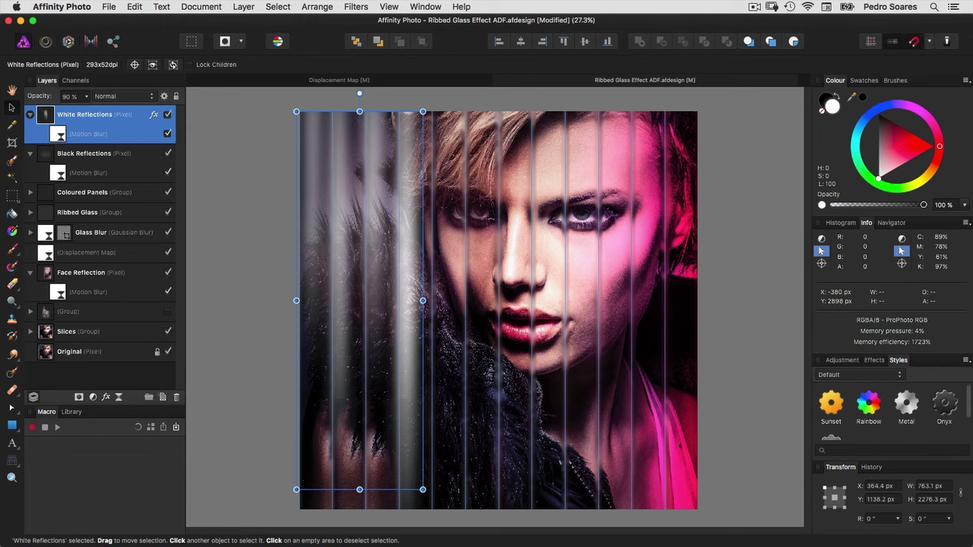
- Hide the guides and draw a tall narrow ellipse, about 134 × 849 px, at the upper left
{"action": "left_click", "coordinate": [389, 6]}
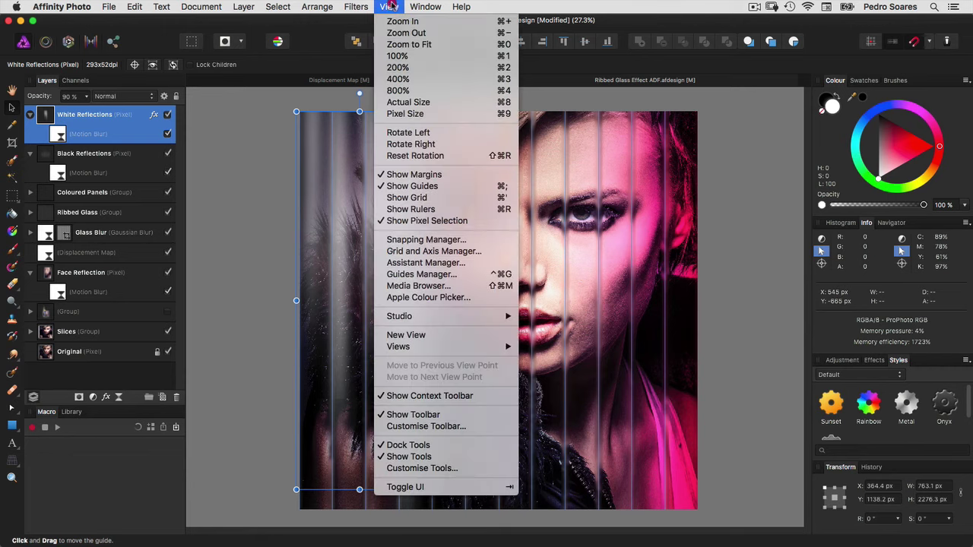
{"action": "left_click", "coordinate": [413, 186]}
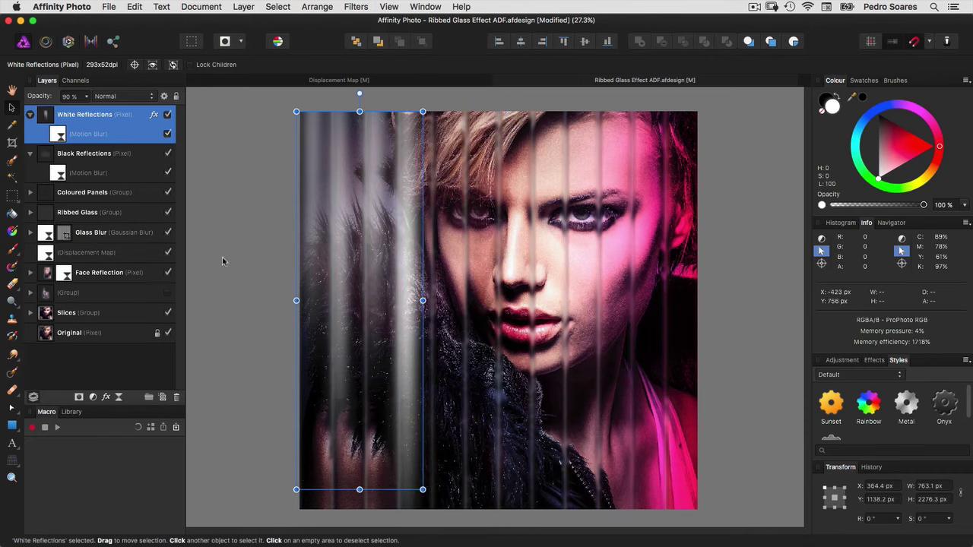
{"action": "left_click", "coordinate": [12, 428]}
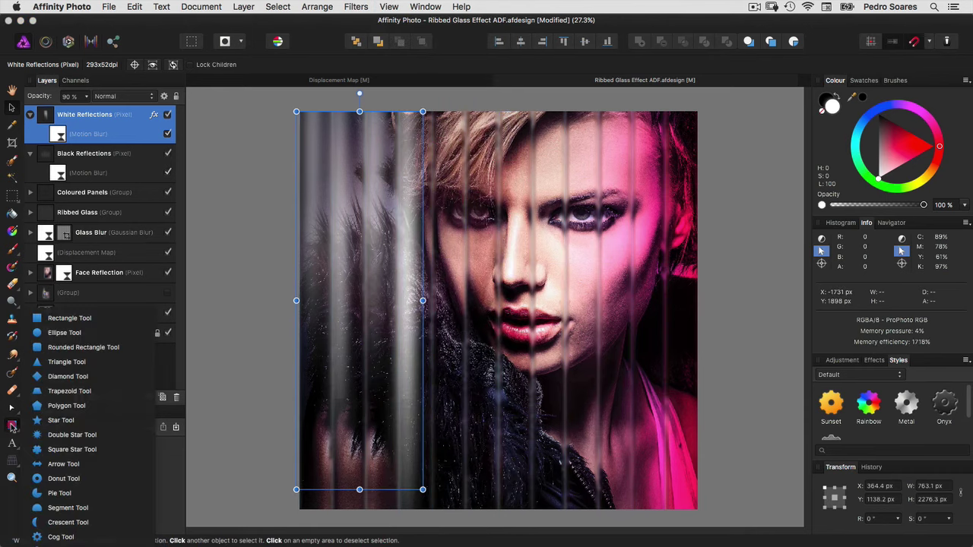
{"action": "left_click", "coordinate": [50, 337]}
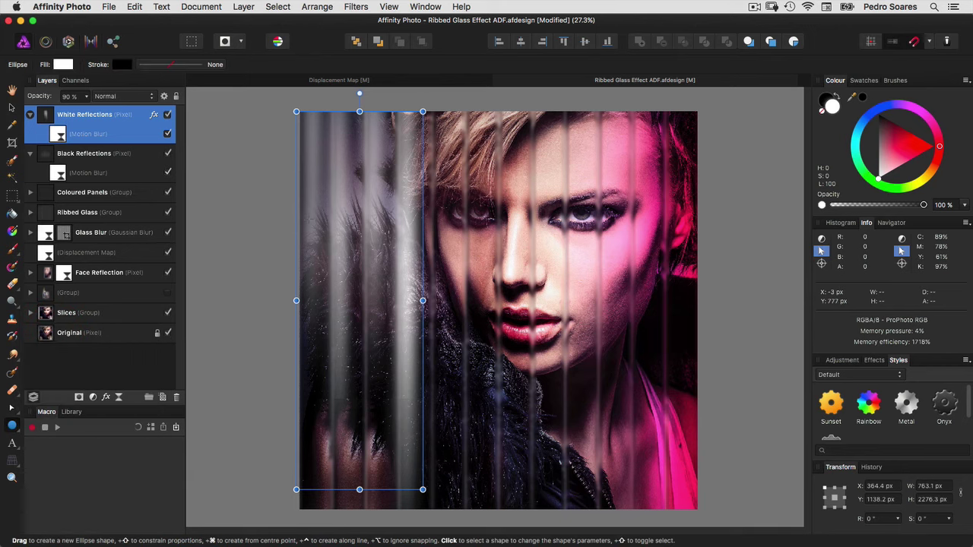
{"action": "left_click_drag", "start_coordinate": [310, 160], "coordinate": [332, 300]}
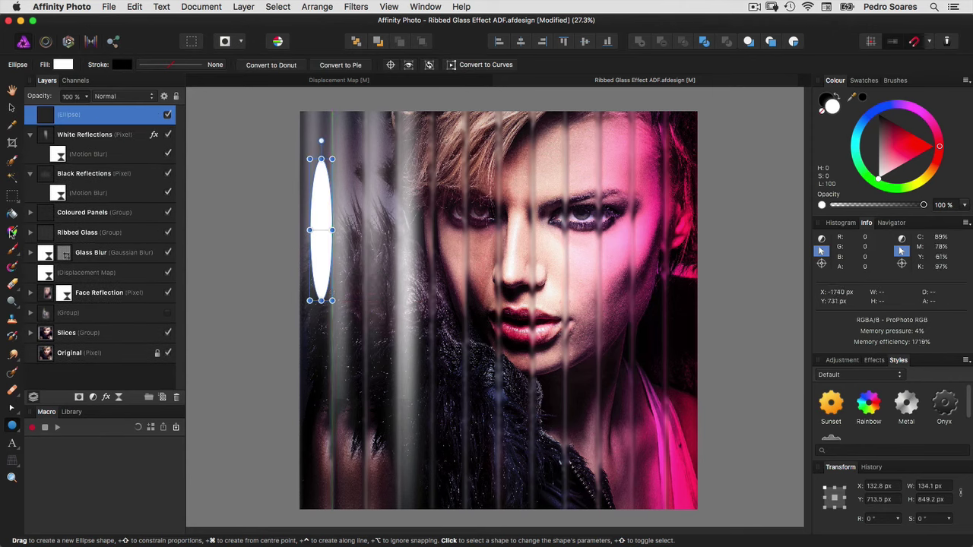
{"action": "left_click", "coordinate": [12, 230]}
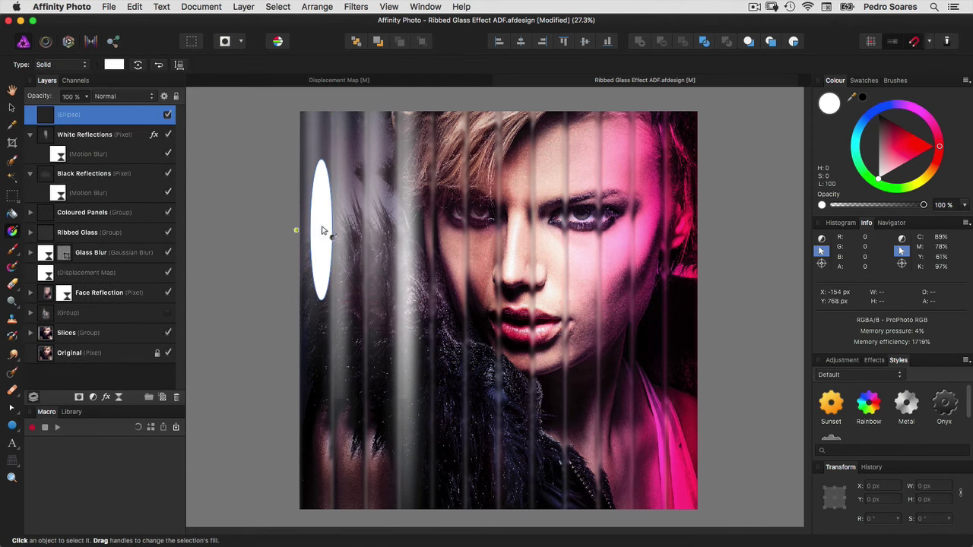
- Fill the ellipse with an elliptical gradient, blue on the outside and yellow at the centre
{"action": "mouse_move", "coordinate": [321, 229]}
{"action": "left_mouse_down"}
{"action": "mouse_move", "coordinate": [330, 260]}
{"action": "mouse_move", "coordinate": [321, 290]}
{"action": "left_mouse_up"}
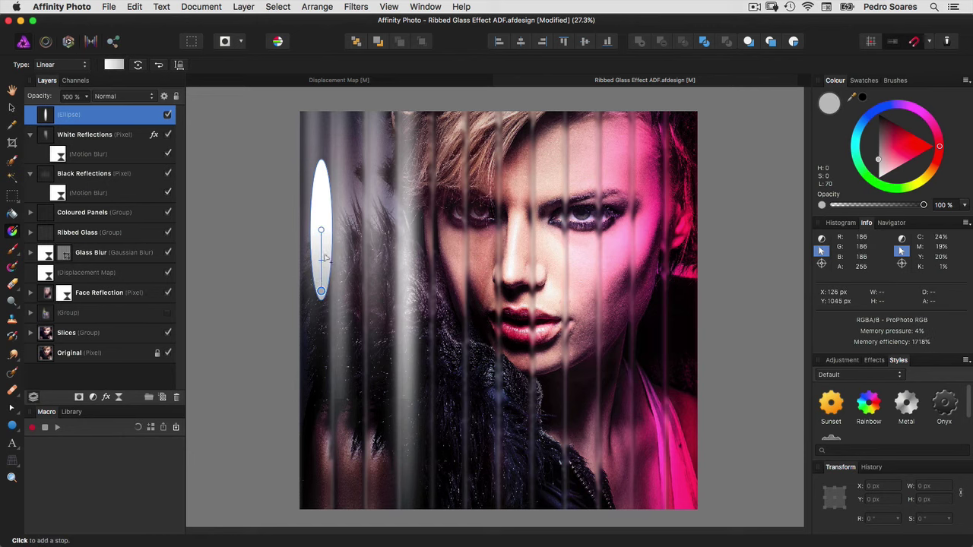
{"action": "left_click", "coordinate": [57, 65]}
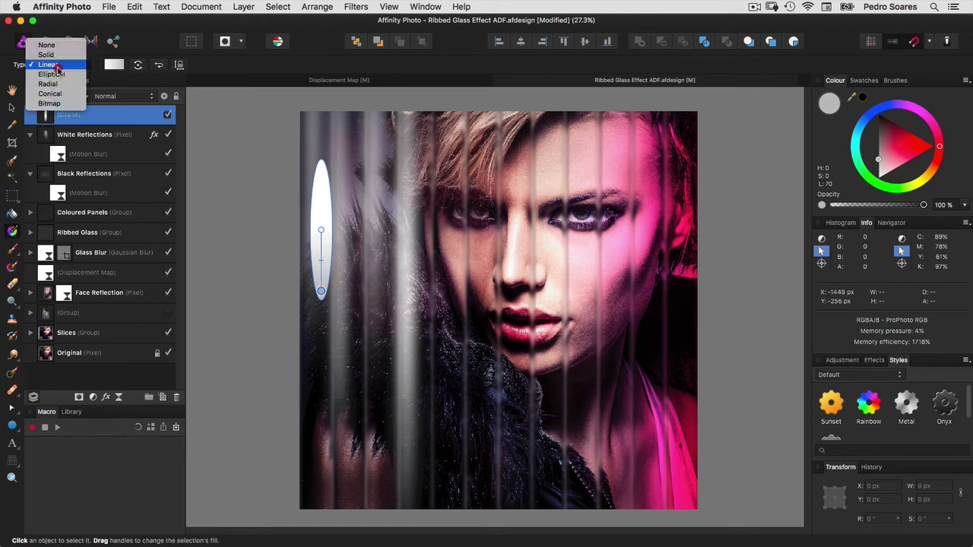
{"action": "left_click", "coordinate": [61, 74]}
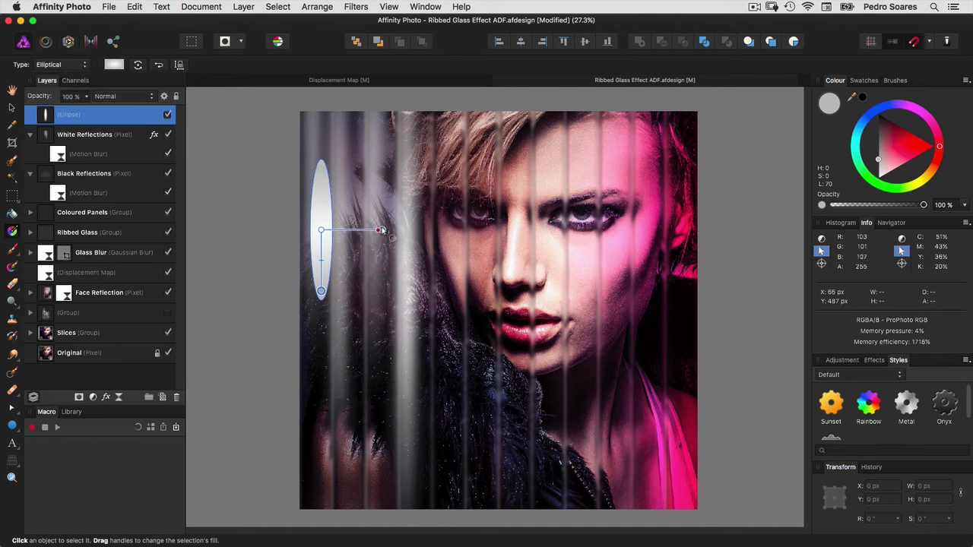
{"action": "left_click_drag", "start_coordinate": [382, 230], "coordinate": [335, 228]}
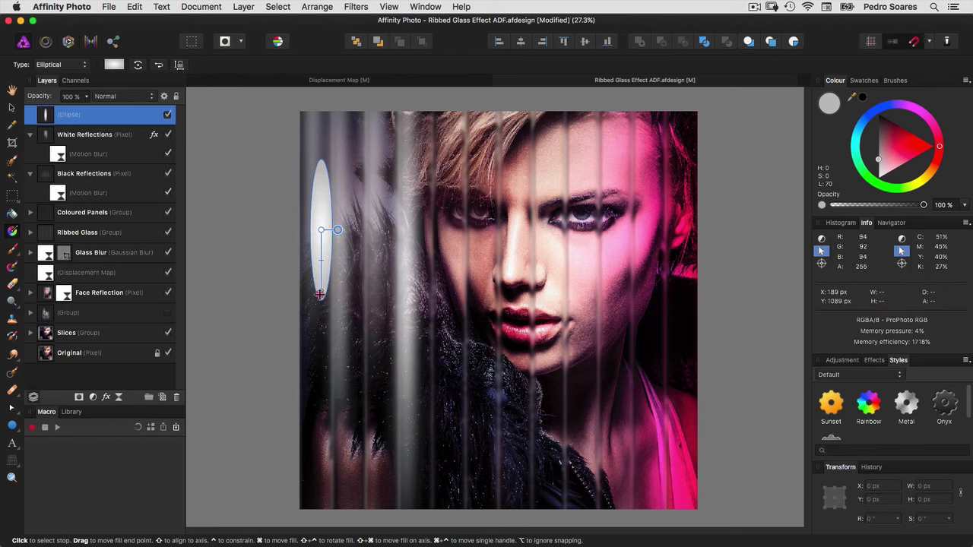
{"action": "left_click_drag", "start_coordinate": [321, 291], "coordinate": [321, 310]}
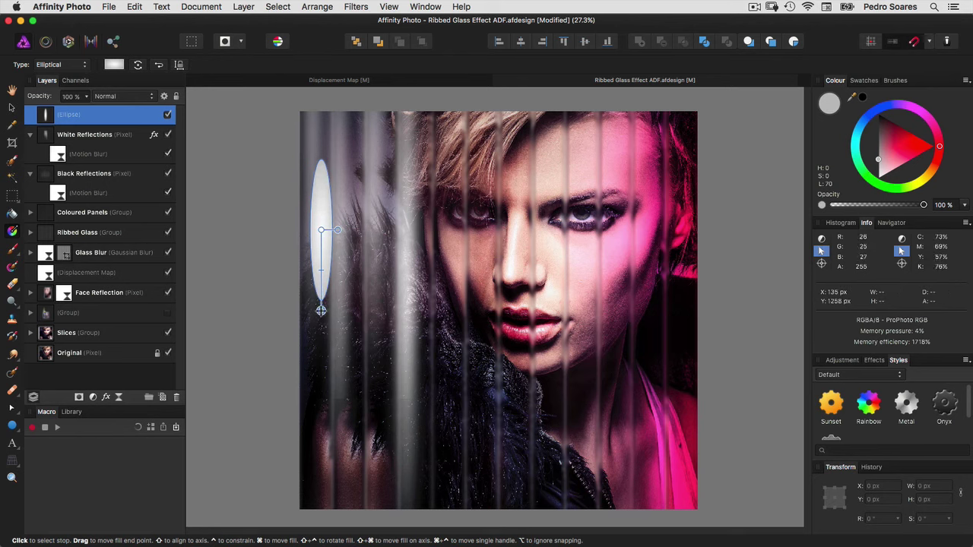
{"action": "left_click", "coordinate": [876, 112]}
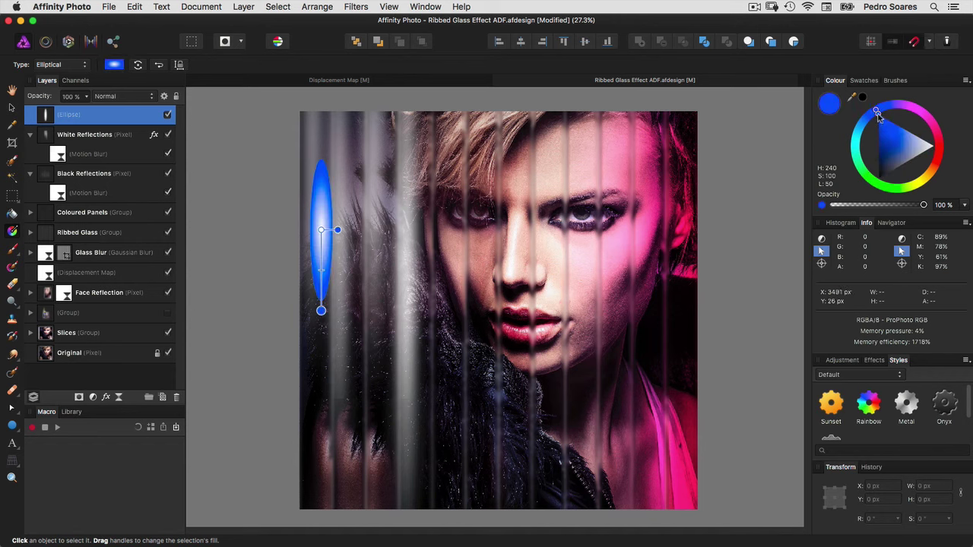
{"action": "left_click", "coordinate": [878, 125]}
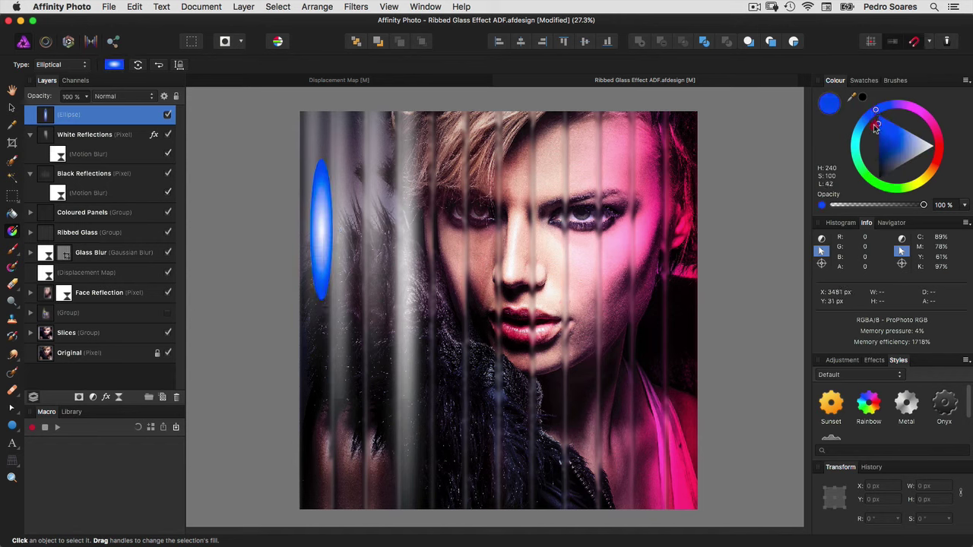
{"action": "left_click", "coordinate": [320, 230]}
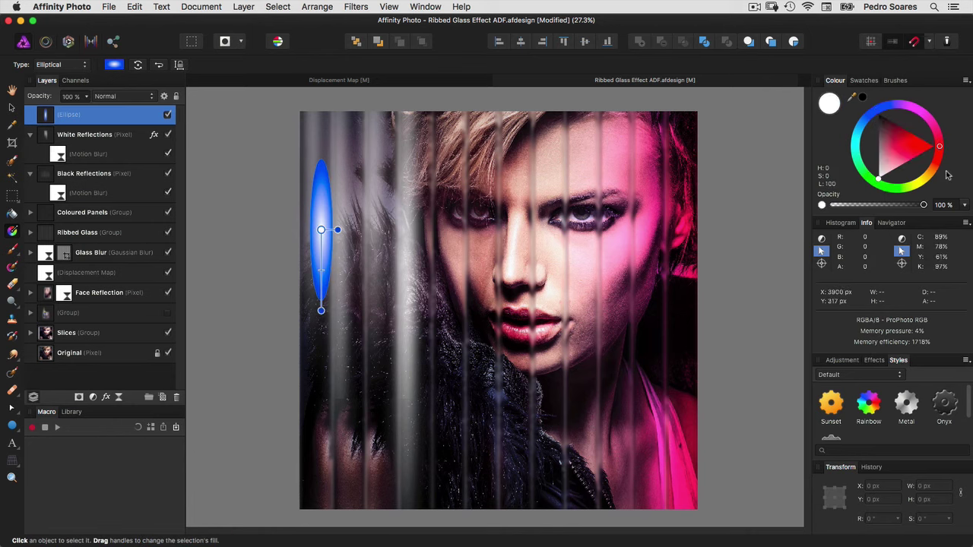
{"action": "left_click", "coordinate": [918, 183]}
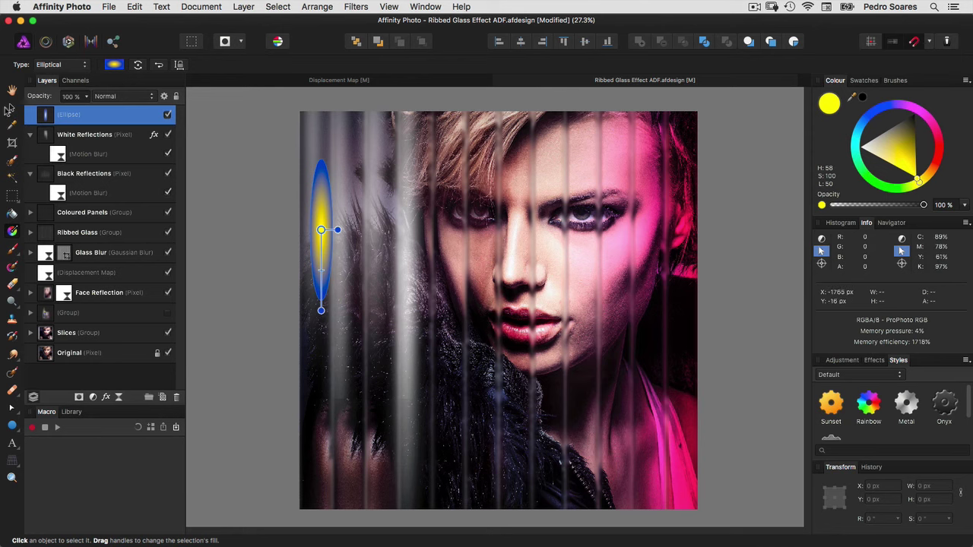
- Move the gradient ellipse to the image's top-left and set its blend mode to Hard Light
{"action": "left_click", "coordinate": [10, 107]}
{"action": "left_click_drag", "start_coordinate": [321, 212], "coordinate": [315, 112]}
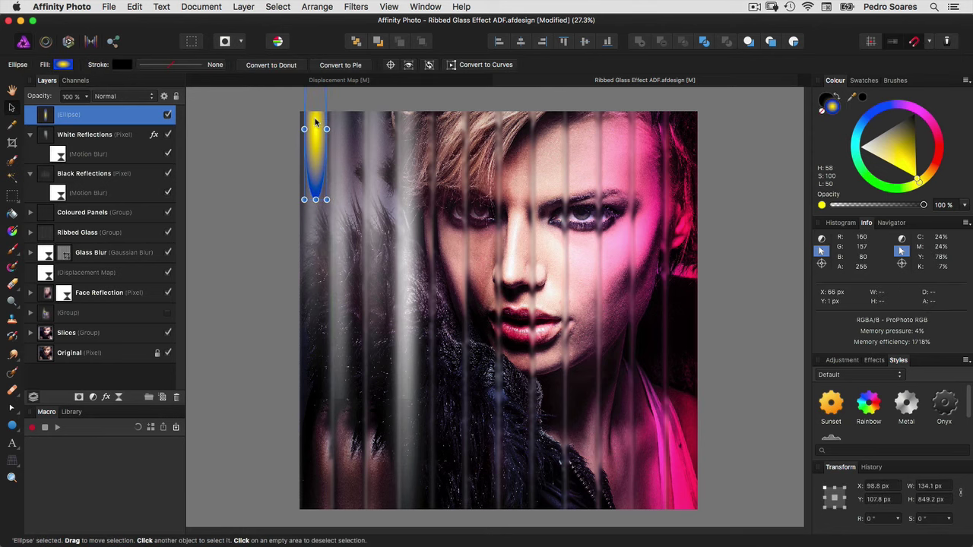
{"action": "left_click", "coordinate": [116, 96]}
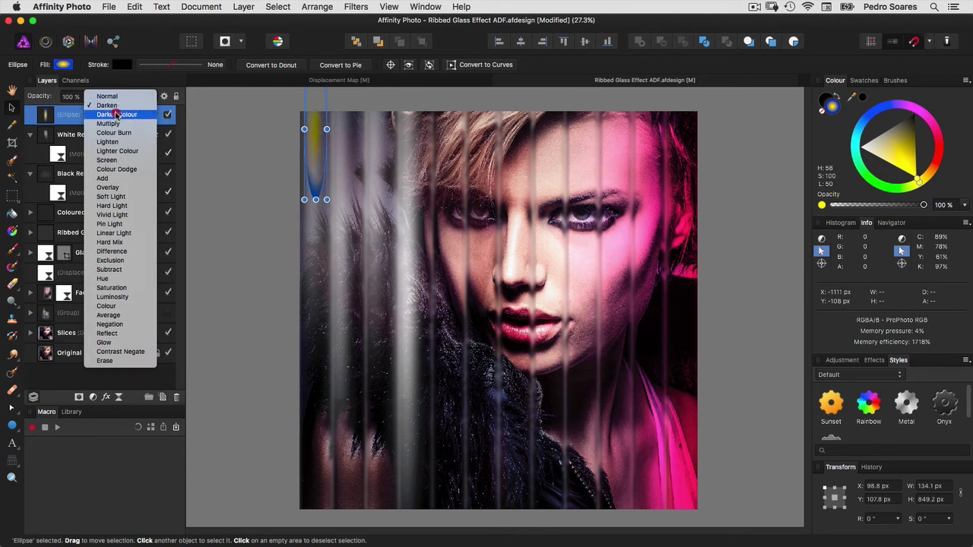
{"action": "left_click", "coordinate": [131, 205]}
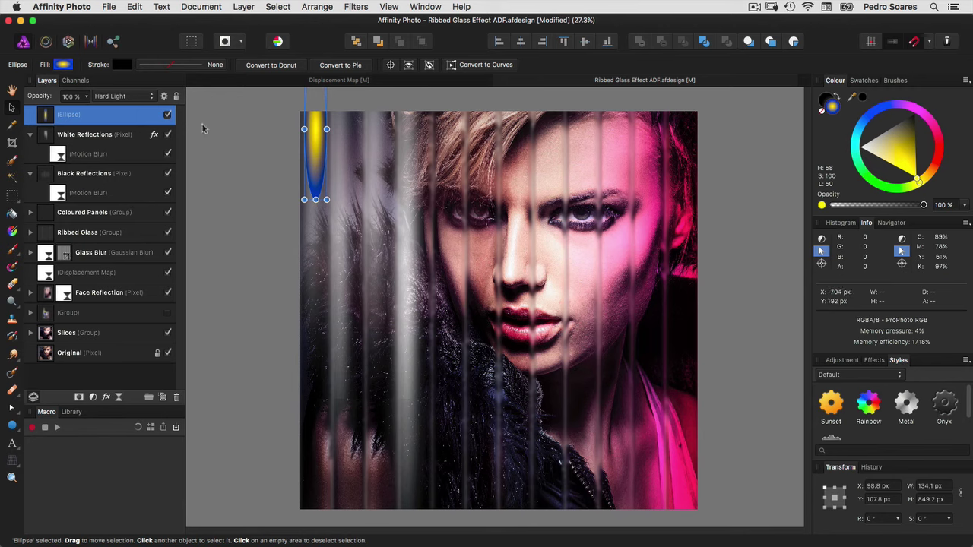
- Add a live Motion Blur (1000 px radius, 90° rotation) to the ellipse and shift it to the left edge
{"action": "left_click", "coordinate": [242, 6]}
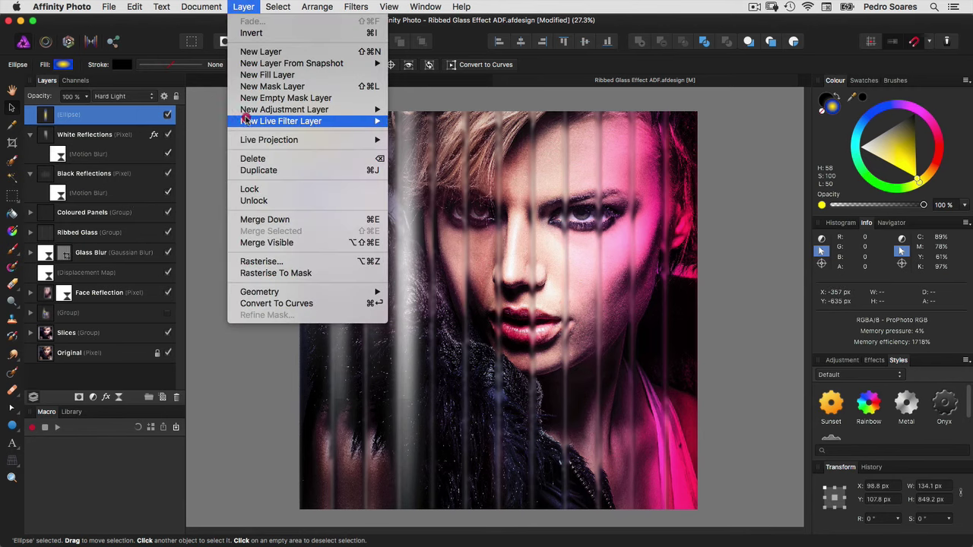
{"action": "mouse_move", "coordinate": [281, 120]}
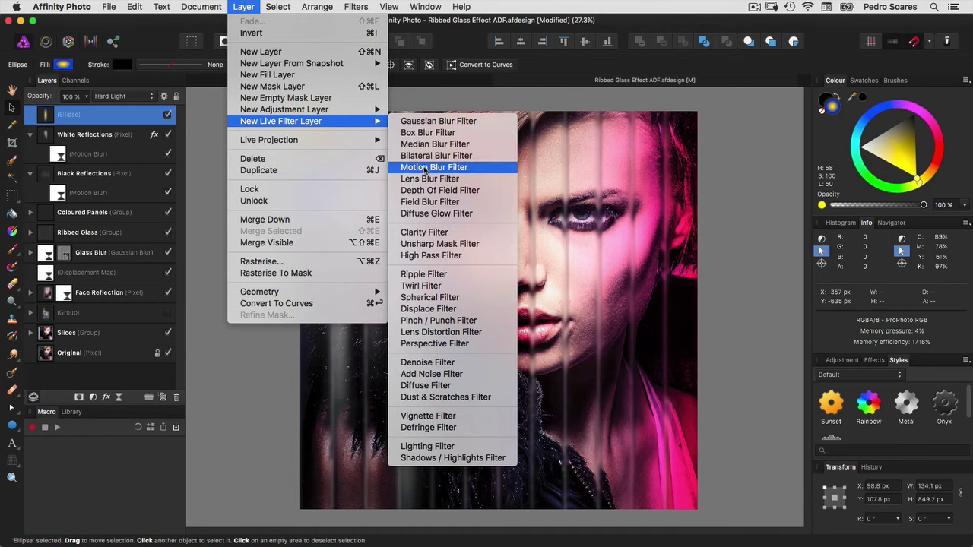
{"action": "left_click", "coordinate": [427, 167]}
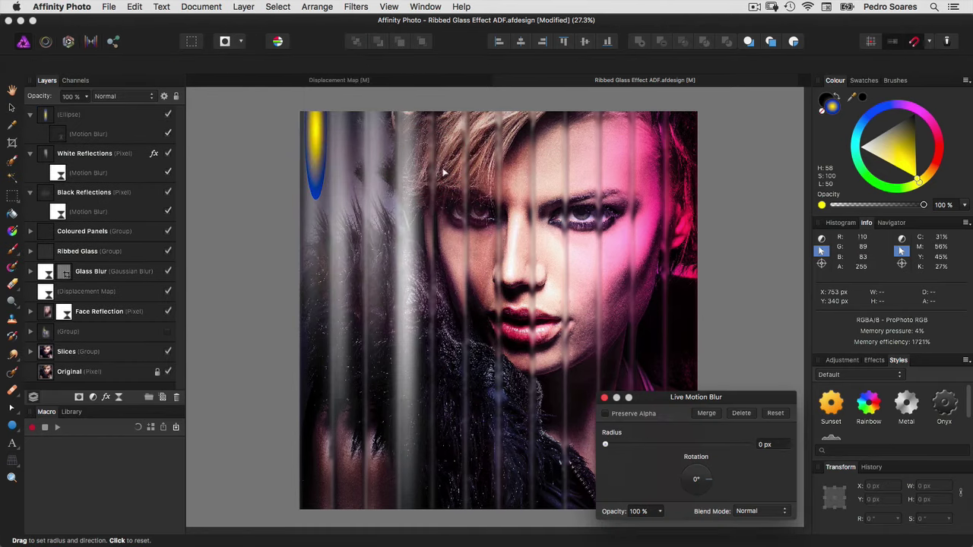
{"action": "left_click_drag", "start_coordinate": [667, 398], "coordinate": [430, 153]}
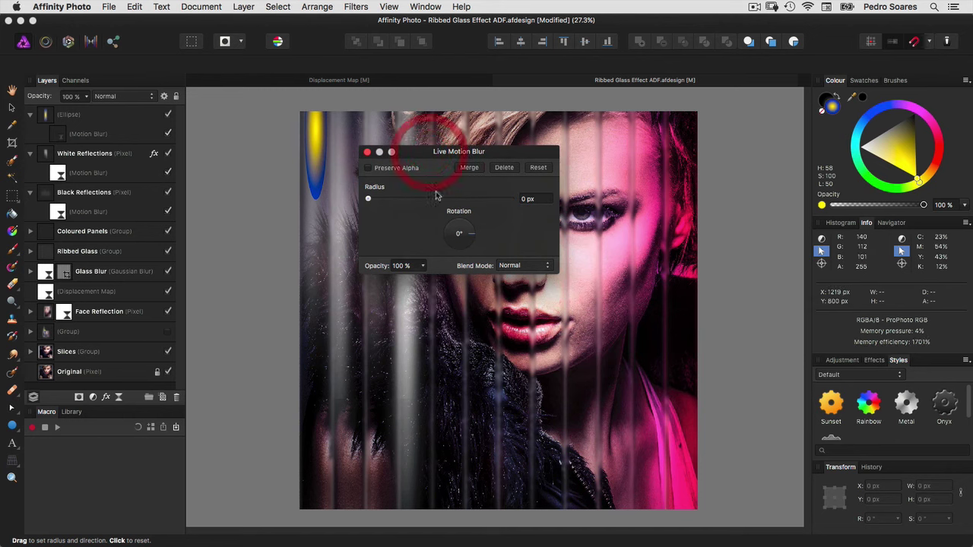
{"action": "left_click", "coordinate": [522, 202]}
{"action": "type", "text": "1000"}
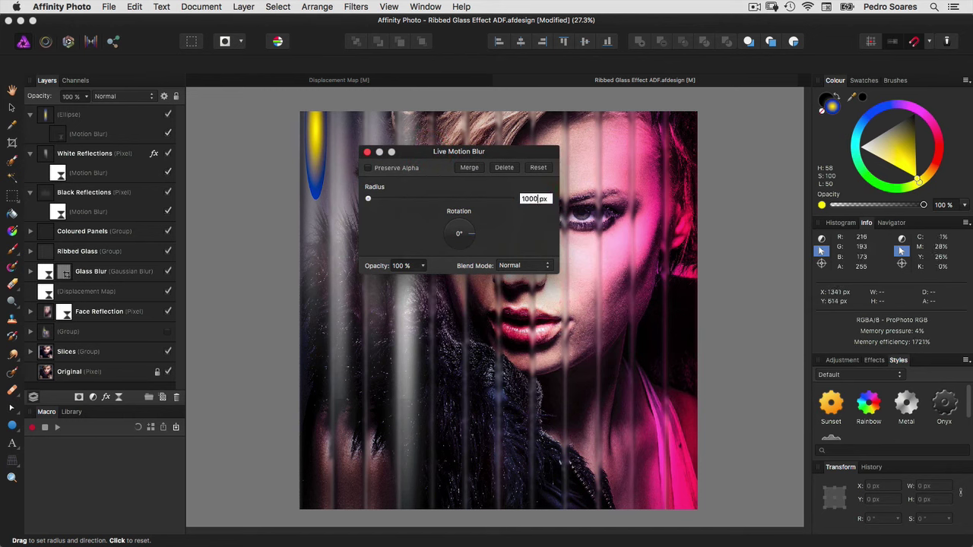
{"action": "key", "text": "Return"}
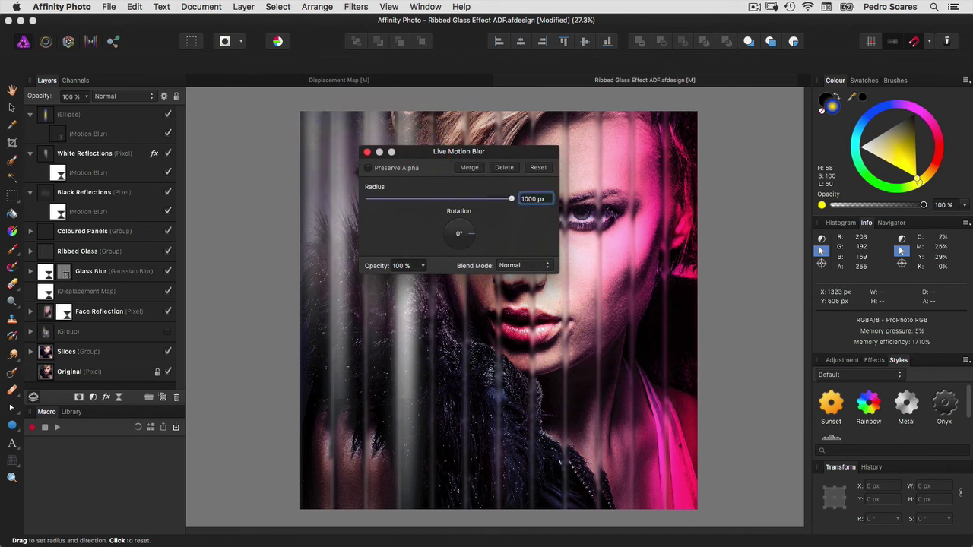
{"action": "left_click_drag", "start_coordinate": [471, 233], "coordinate": [458, 221]}
{"action": "left_click", "coordinate": [367, 152]}
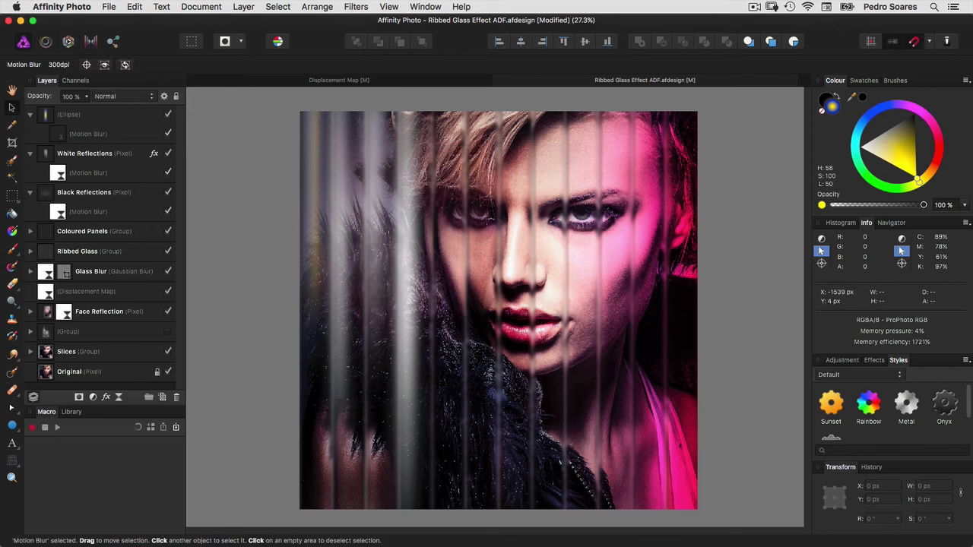
{"action": "left_click", "coordinate": [66, 122]}
{"action": "left_click_drag", "start_coordinate": [315, 228], "coordinate": [325, 202]}
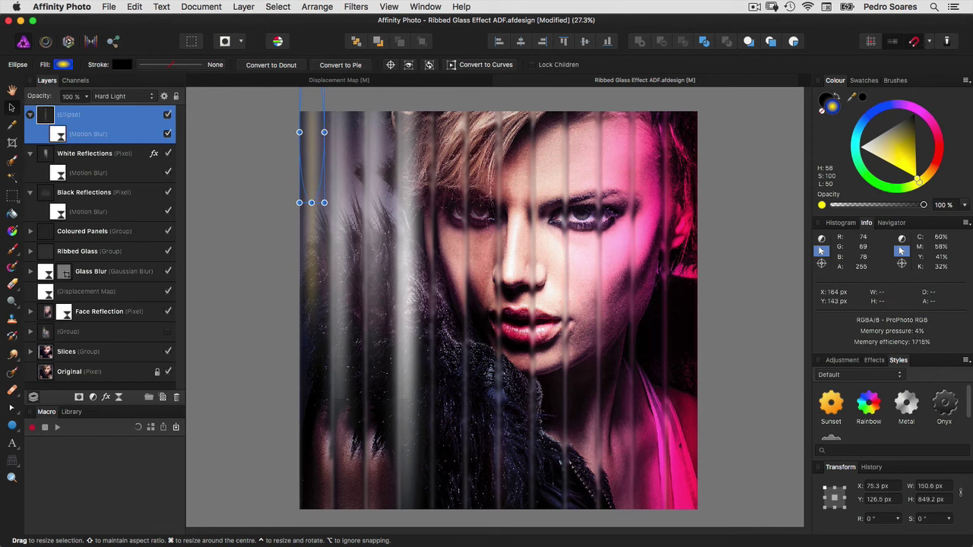
- Duplicate the blurred gradient ellipse three times
{"action": "left_click", "coordinate": [243, 7]}
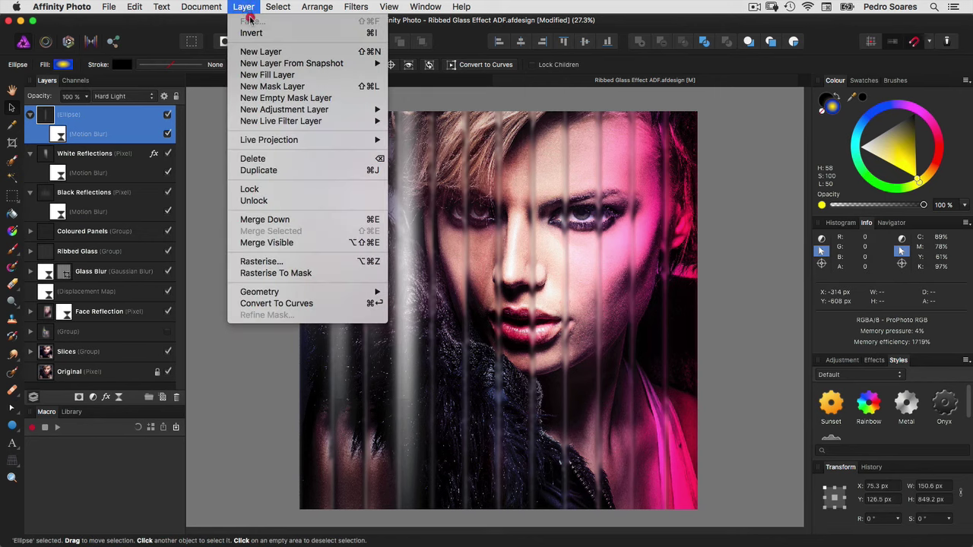
{"action": "left_click", "coordinate": [274, 171]}
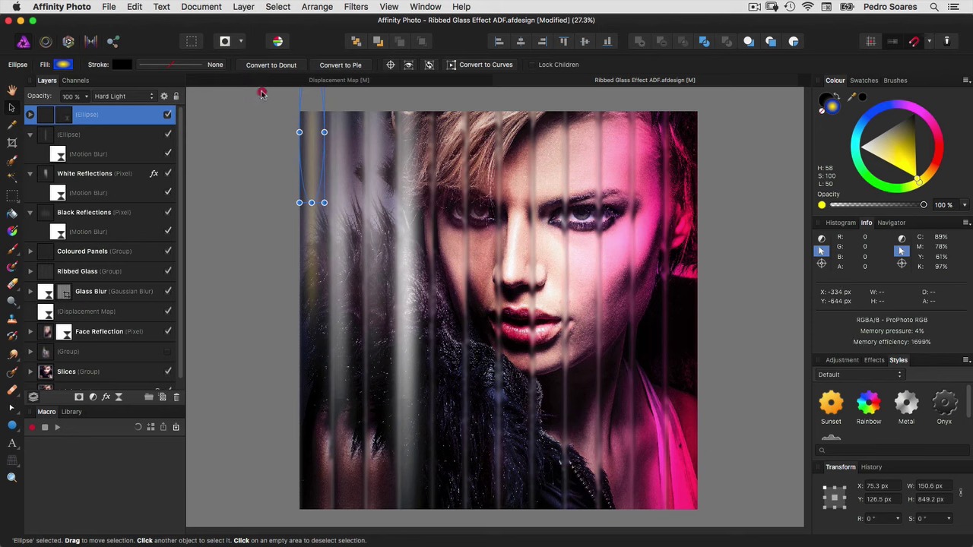
{"action": "left_click", "coordinate": [244, 7]}
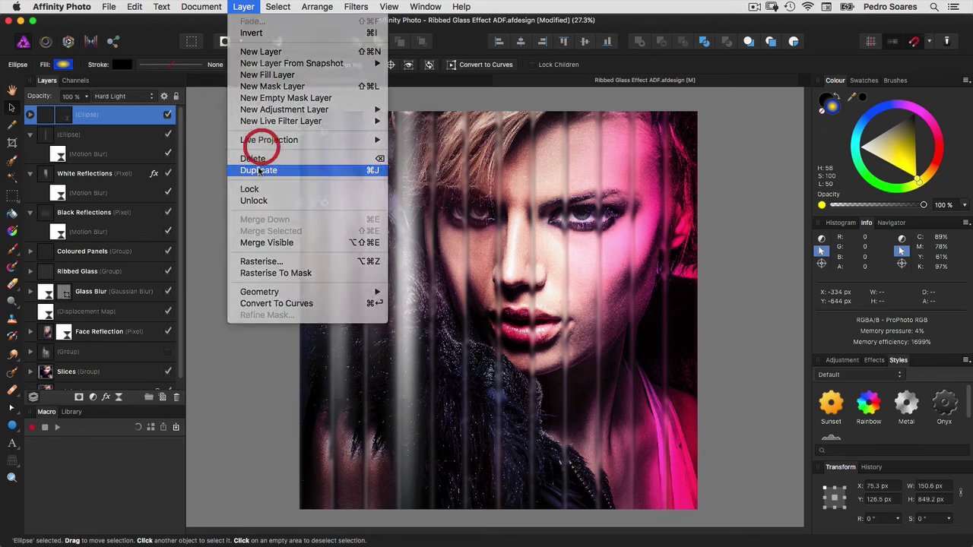
{"action": "left_click", "coordinate": [261, 171]}
{"action": "left_click", "coordinate": [243, 7]}
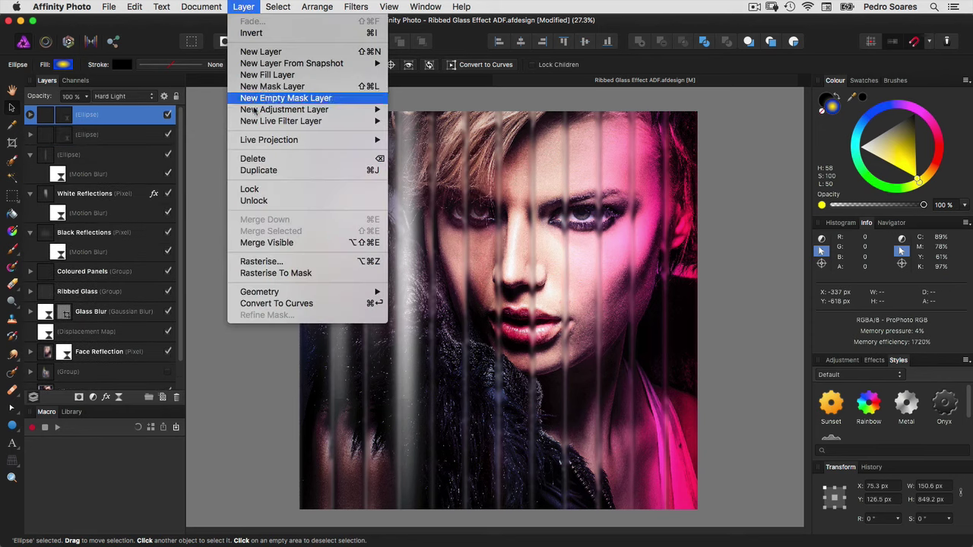
{"action": "left_click", "coordinate": [259, 171]}
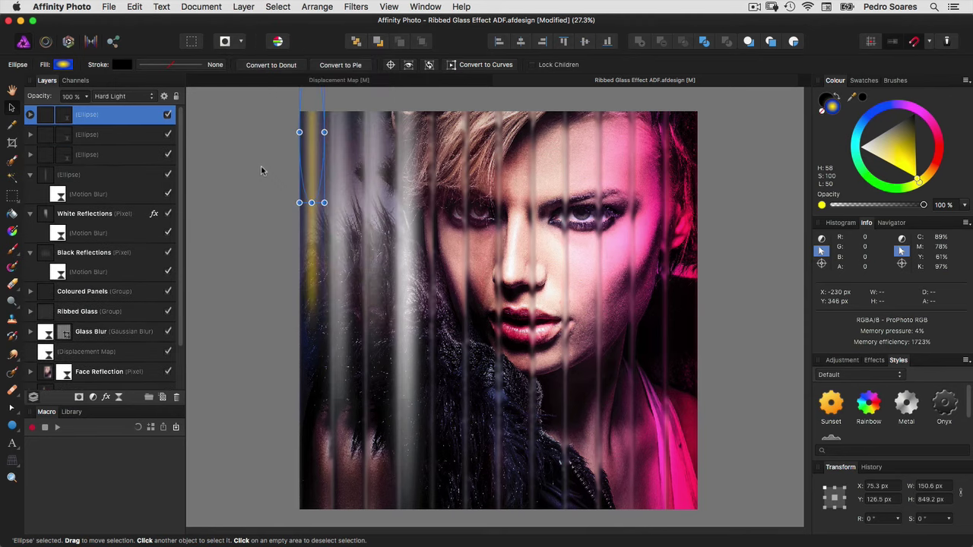
- Reposition and stretch the ellipse copies onto the hair and glass strips at the upper left
{"action": "mouse_move", "coordinate": [341, 161]}
{"action": "left_mouse_down"}
{"action": "mouse_move", "coordinate": [422, 186]}
{"action": "mouse_move", "coordinate": [434, 202]}
{"action": "left_mouse_up"}
{"action": "left_click_drag", "start_coordinate": [411, 240], "coordinate": [413, 300]}
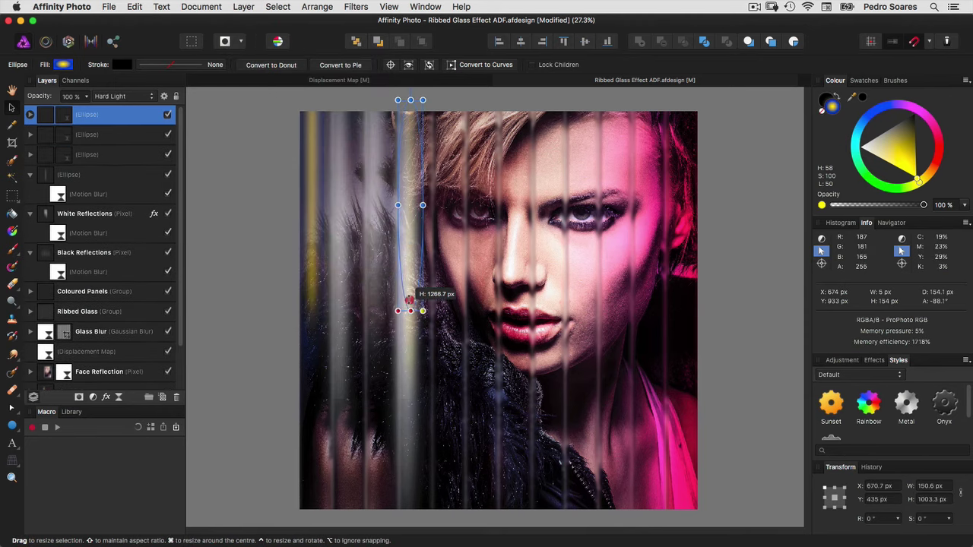
{"action": "left_click_drag", "start_coordinate": [410, 209], "coordinate": [408, 176]}
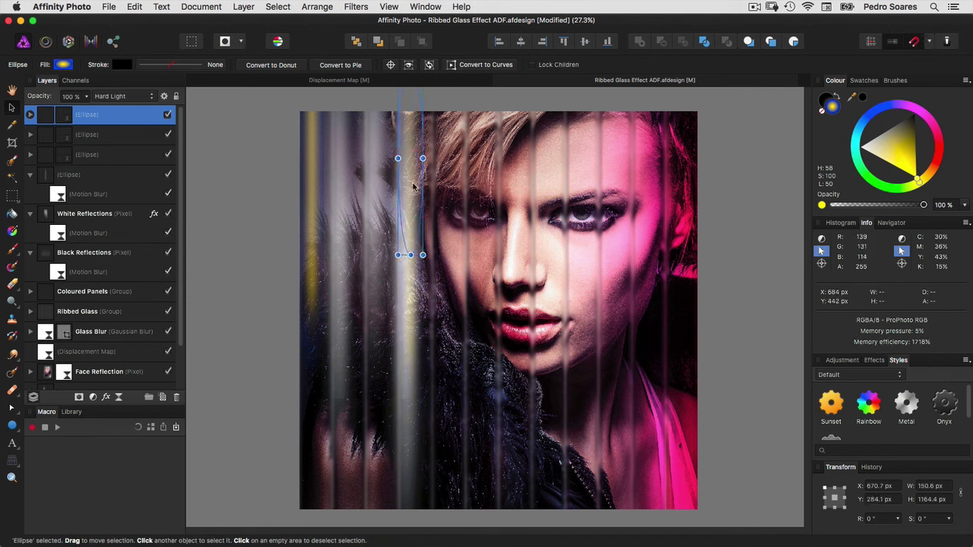
{"action": "left_click", "coordinate": [57, 140]}
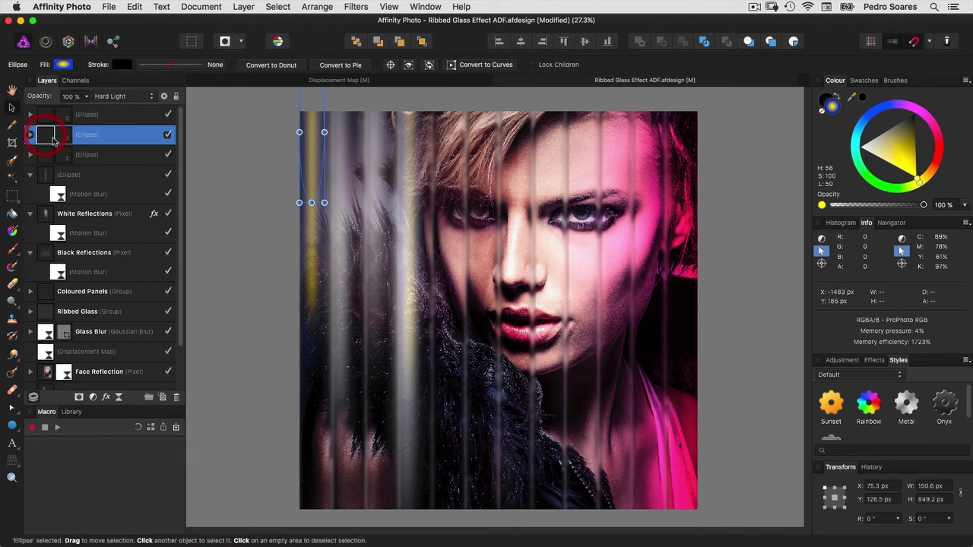
{"action": "left_click_drag", "start_coordinate": [379, 161], "coordinate": [378, 139]}
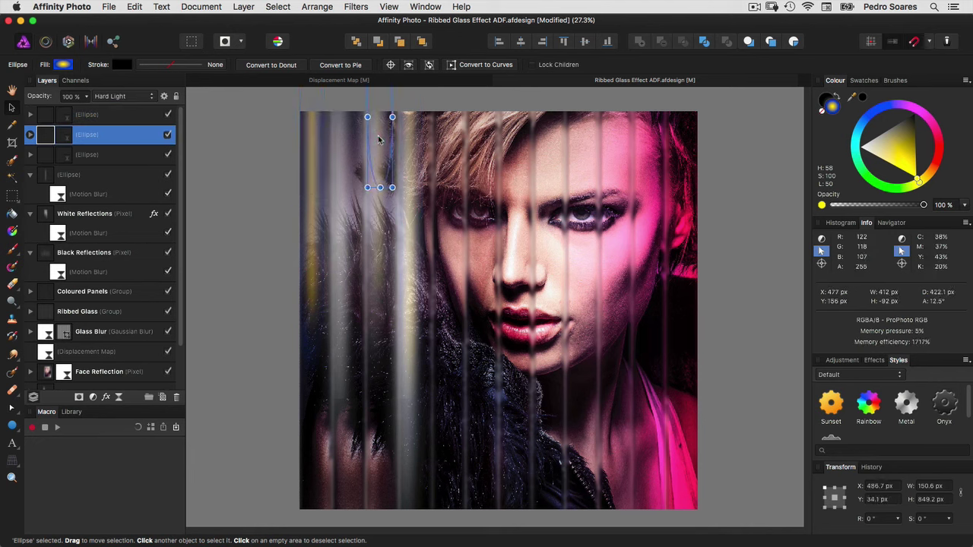
{"action": "left_click_drag", "start_coordinate": [378, 139], "coordinate": [380, 140]}
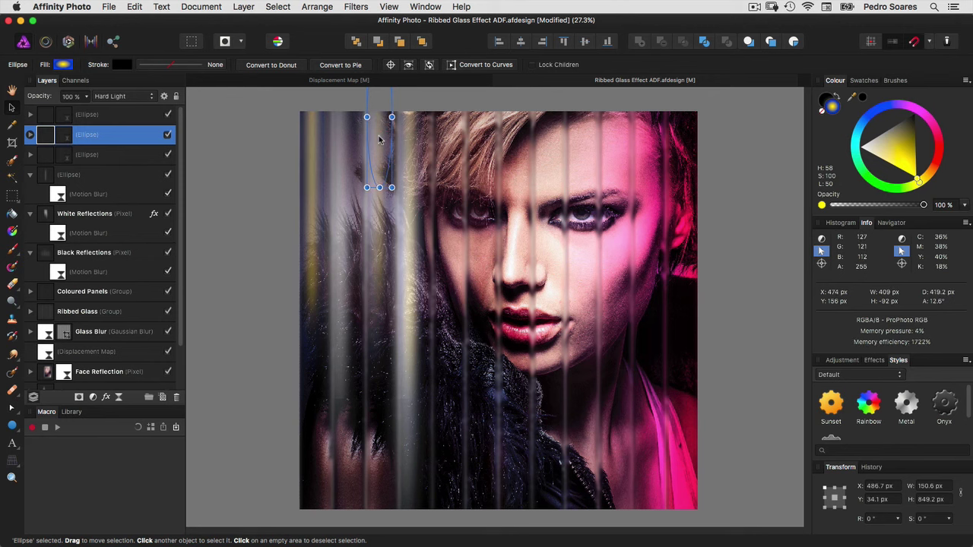
{"action": "left_click", "coordinate": [64, 158]}
{"action": "mouse_move", "coordinate": [343, 146]}
{"action": "left_mouse_down"}
{"action": "mouse_move", "coordinate": [342, 113]}
{"action": "mouse_move", "coordinate": [340, 121]}
{"action": "left_mouse_up"}
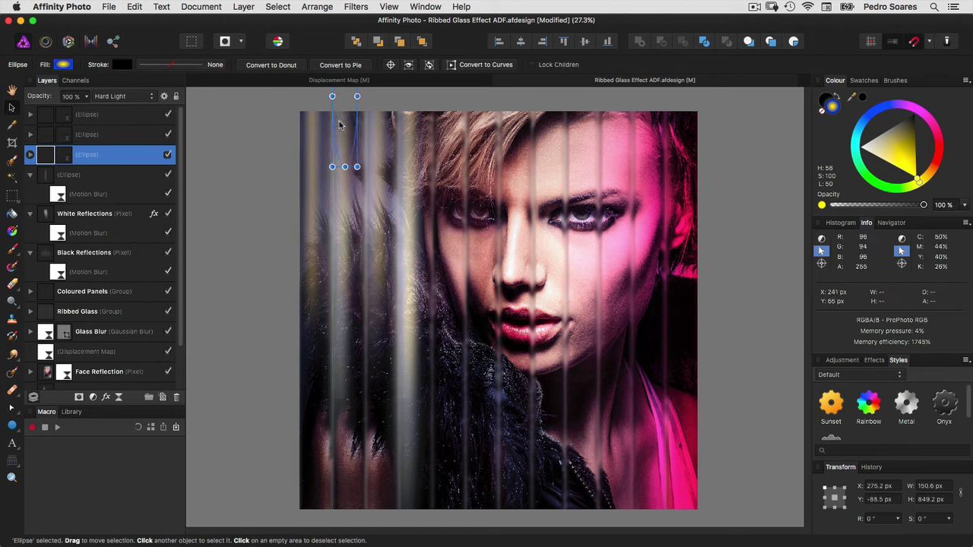
- Reshape the top streak's blue-yellow gradient into a narrow tall ellipse and set its opacity to 70%
{"action": "left_click", "coordinate": [404, 212]}
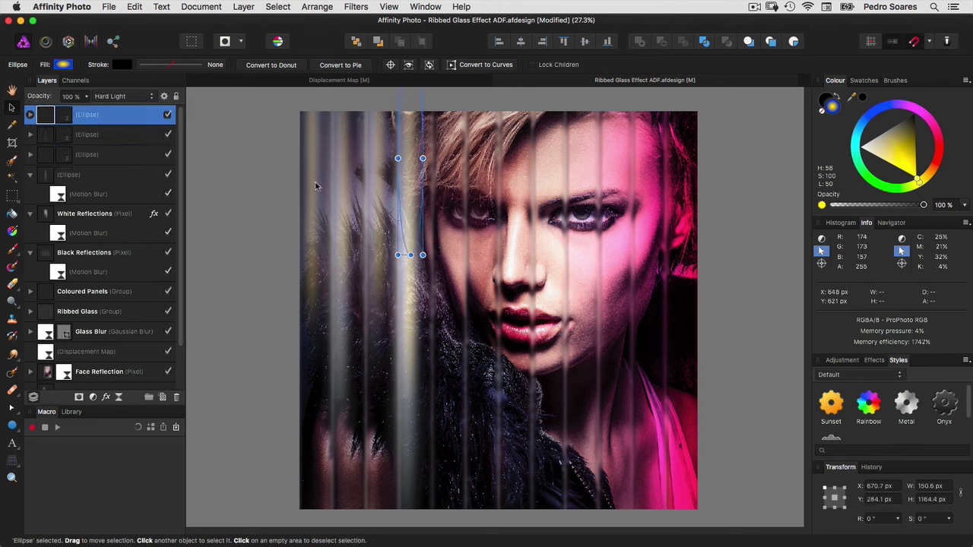
{"action": "left_click", "coordinate": [12, 231]}
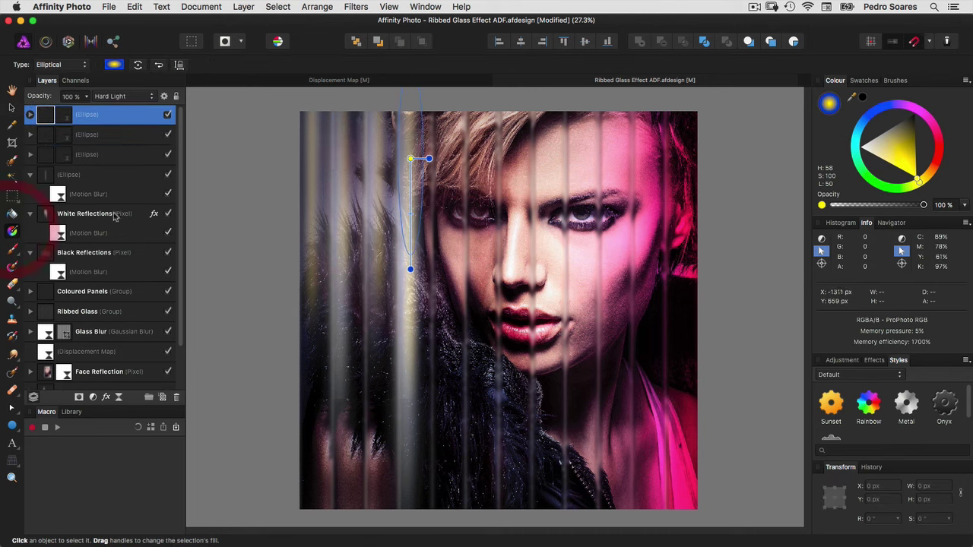
{"action": "left_click", "coordinate": [418, 158]}
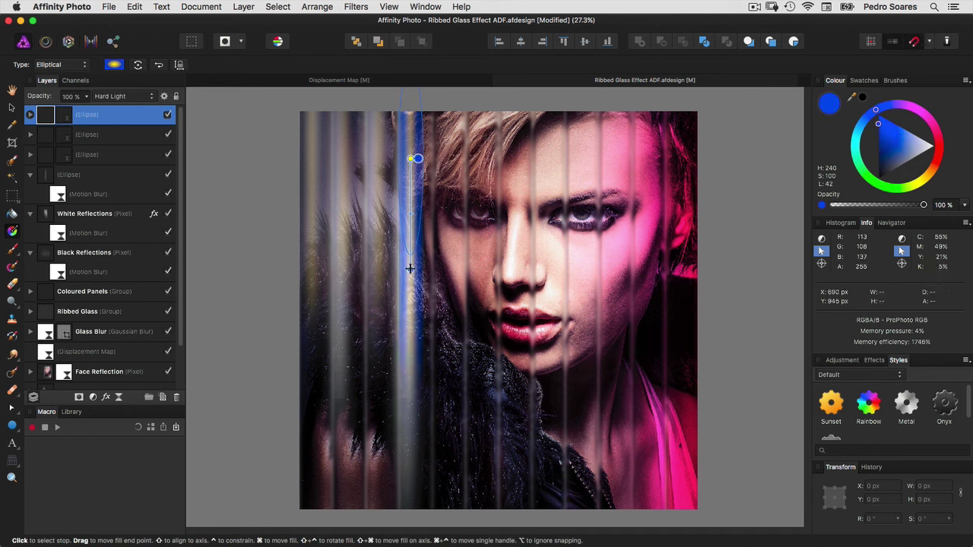
{"action": "left_click_drag", "start_coordinate": [410, 269], "coordinate": [410, 254]}
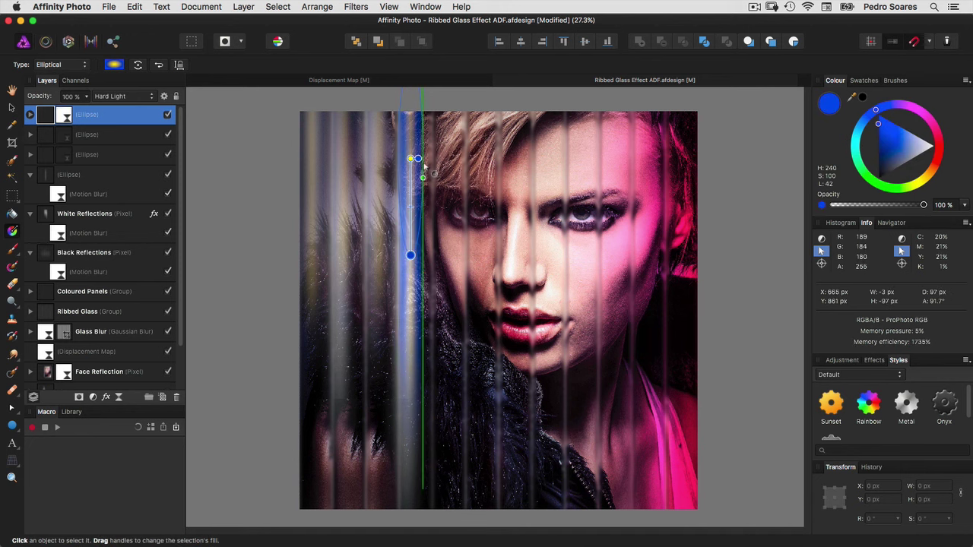
{"action": "left_click_drag", "start_coordinate": [418, 158], "coordinate": [429, 159]}
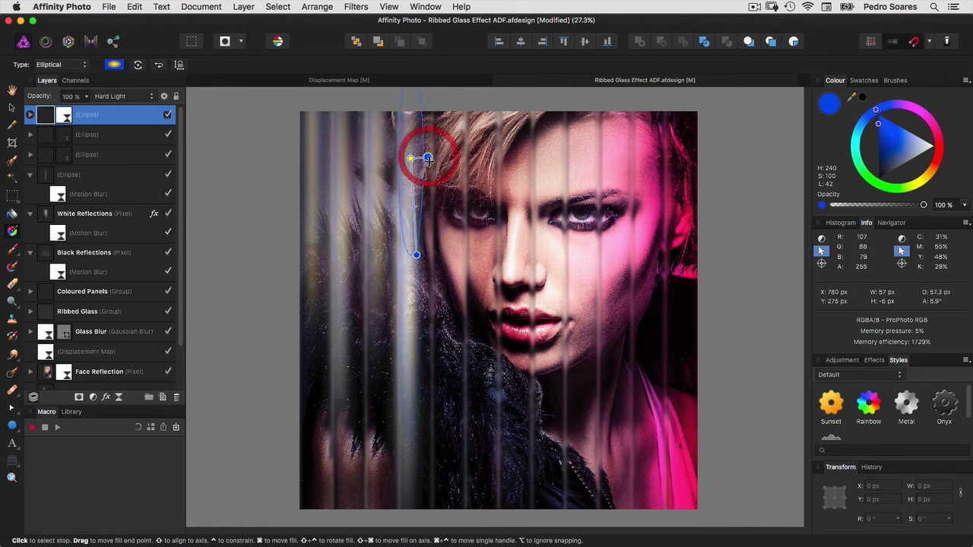
{"action": "left_click_drag", "start_coordinate": [416, 255], "coordinate": [411, 255]}
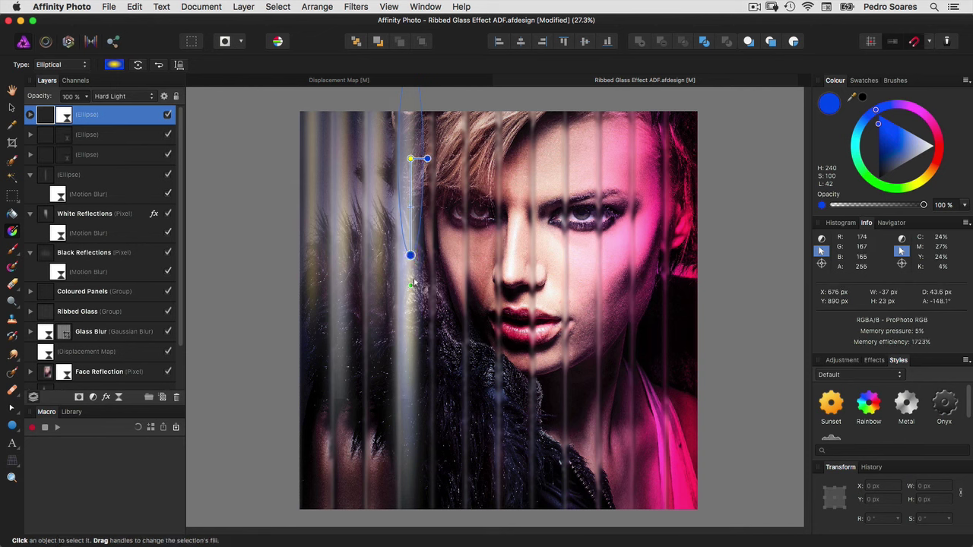
{"action": "left_click_drag", "start_coordinate": [411, 158], "coordinate": [413, 159]}
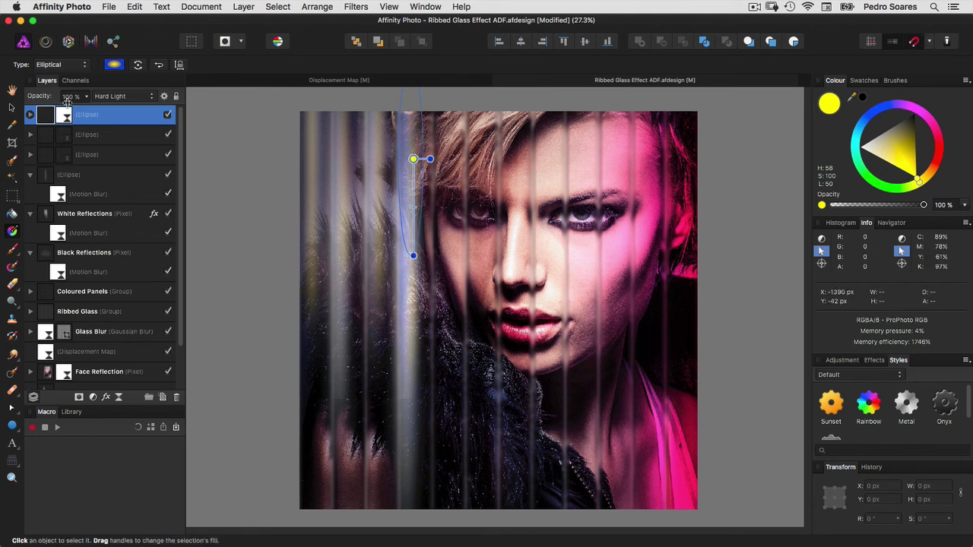
{"action": "left_click", "coordinate": [67, 96]}
{"action": "type", "text": "70"}
{"action": "key", "text": "Return"}
- Nudge the third streak's blue-yellow gradient slightly right, then clear the selection
{"action": "left_click", "coordinate": [114, 154]}
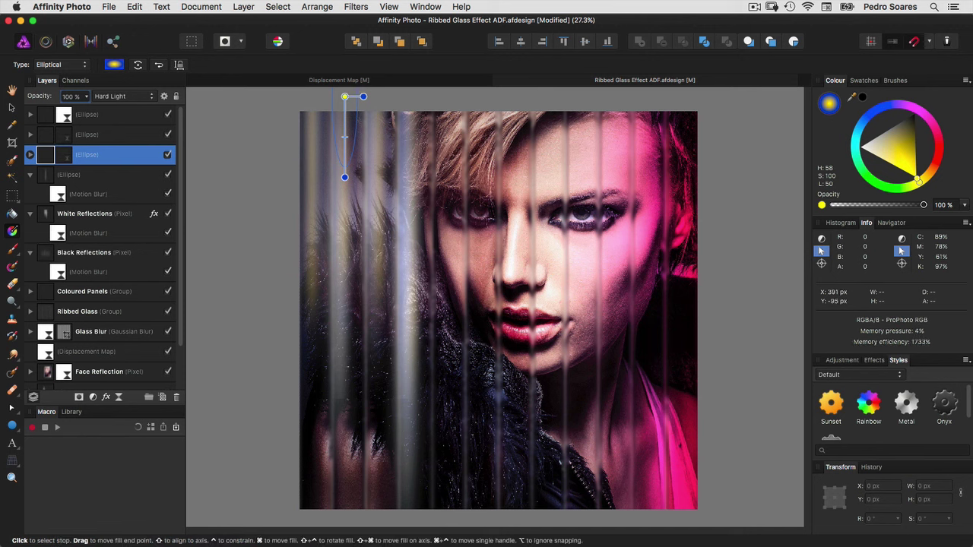
{"action": "left_click", "coordinate": [363, 97]}
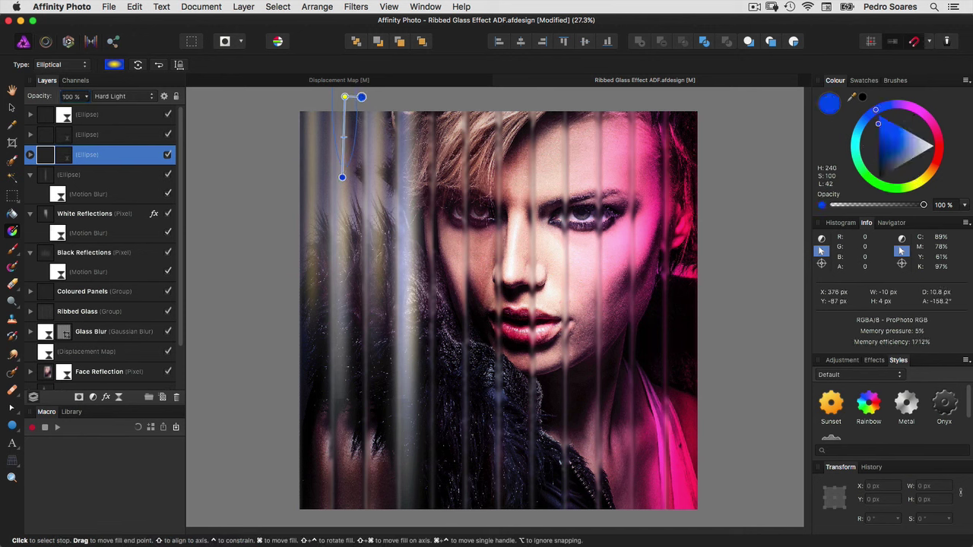
{"action": "left_click_drag", "start_coordinate": [345, 97], "coordinate": [348, 96]}
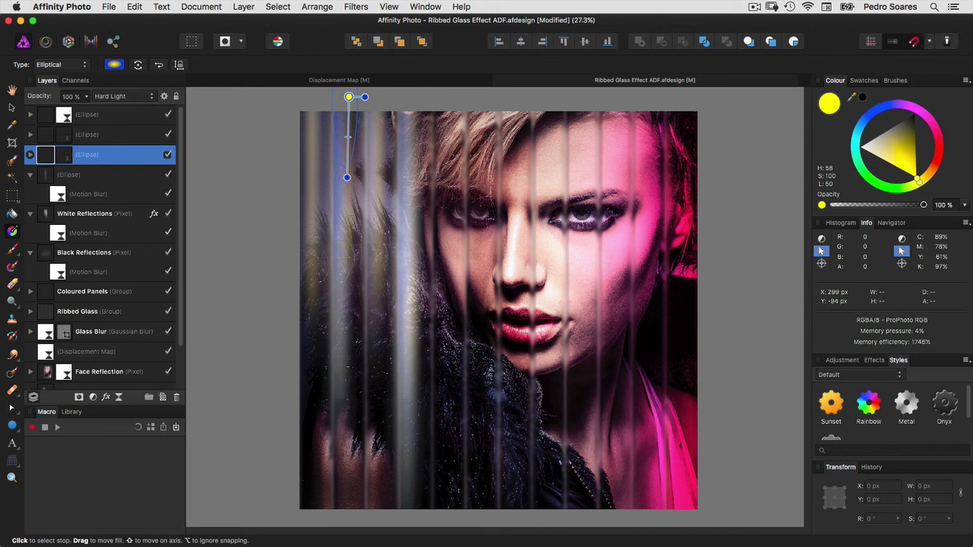
{"action": "left_click_drag", "start_coordinate": [348, 97], "coordinate": [347, 98]}
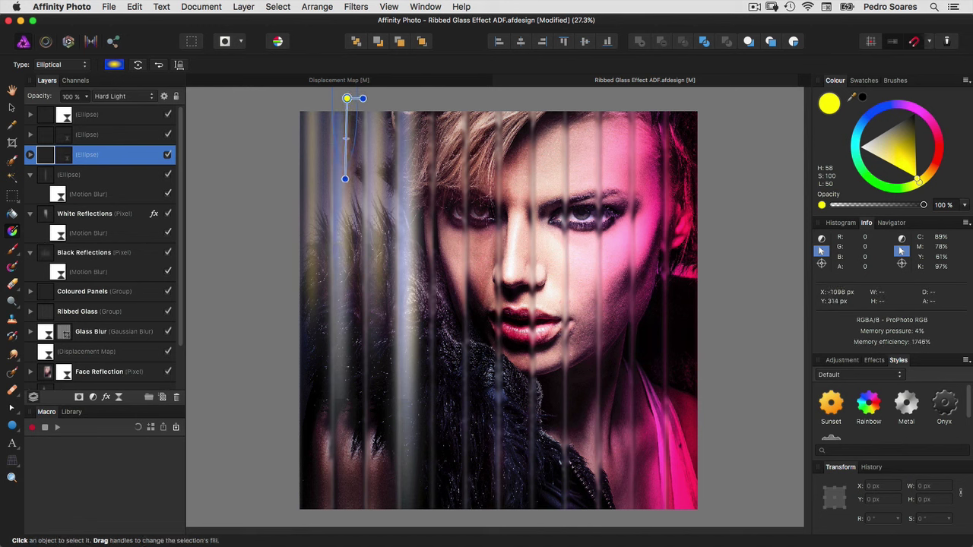
{"action": "key", "text": "v"}
{"action": "key", "text": "ctrl+d"}
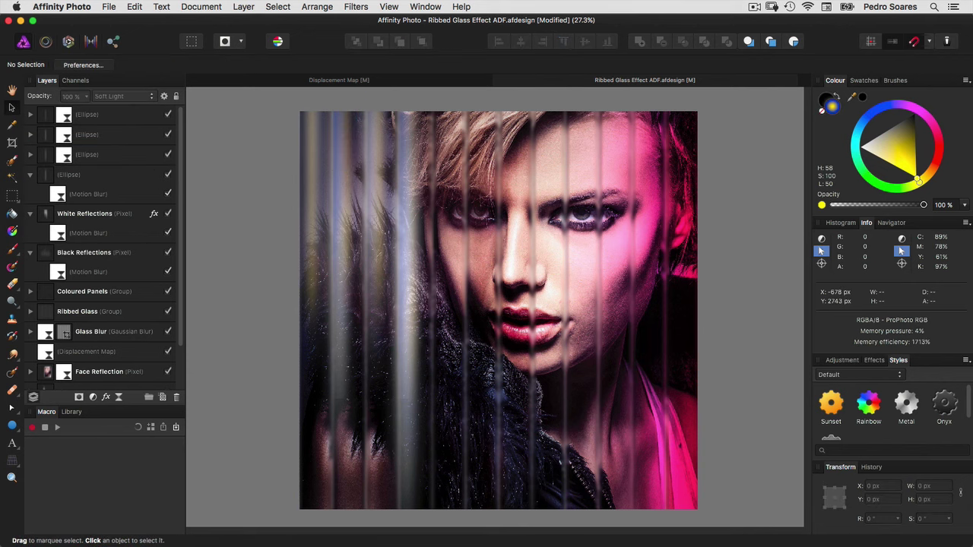
- Group the four Ellipse layers and name the group 'Blue-Yellow Reflections'
{"action": "left_click", "coordinate": [112, 115]}
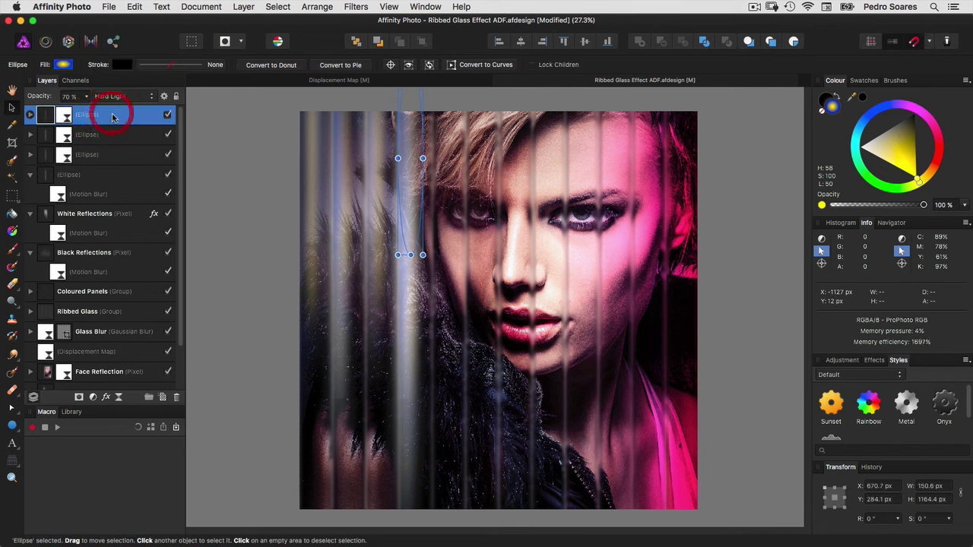
{"action": "left_click", "coordinate": [106, 177], "text": "shift"}
{"action": "left_click", "coordinate": [149, 396]}
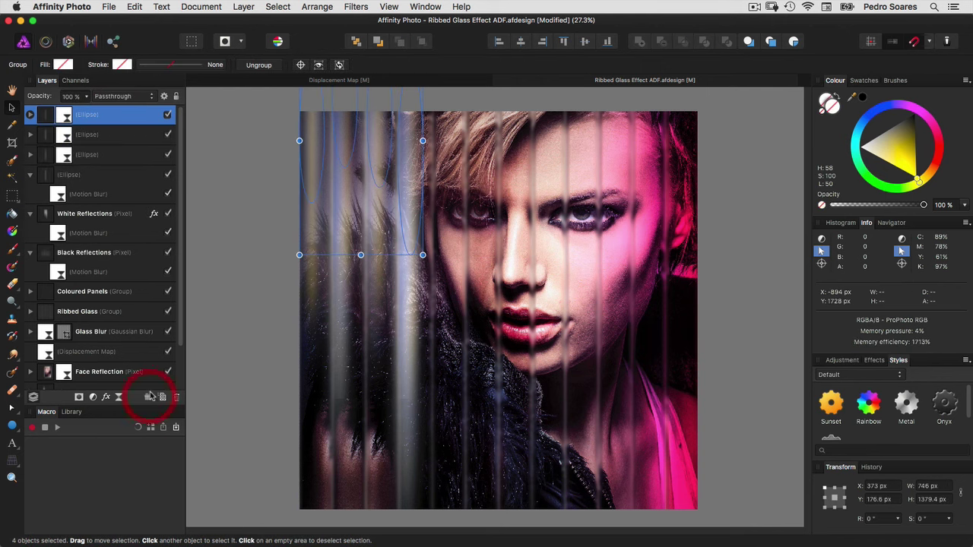
{"action": "double_click", "coordinate": [68, 116]}
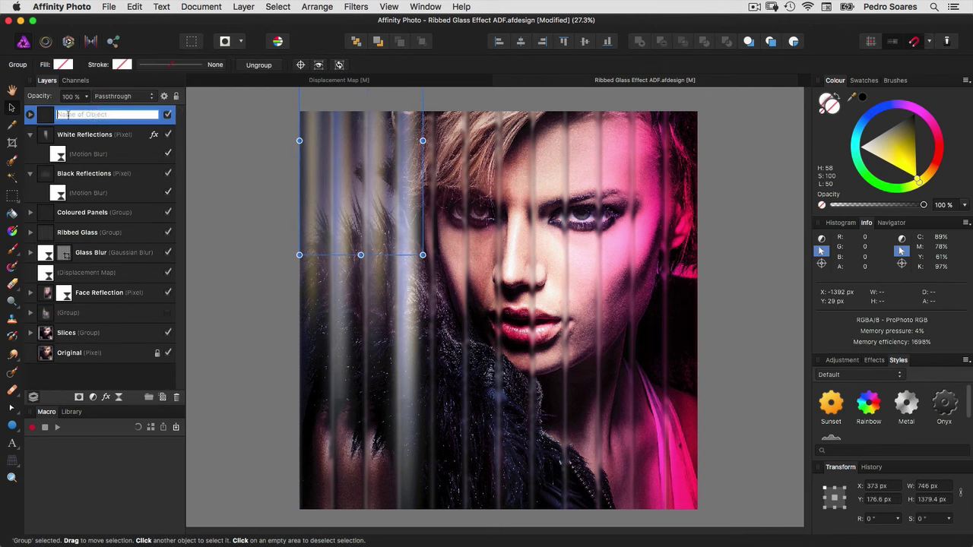
{"action": "type", "text": "Bl"}
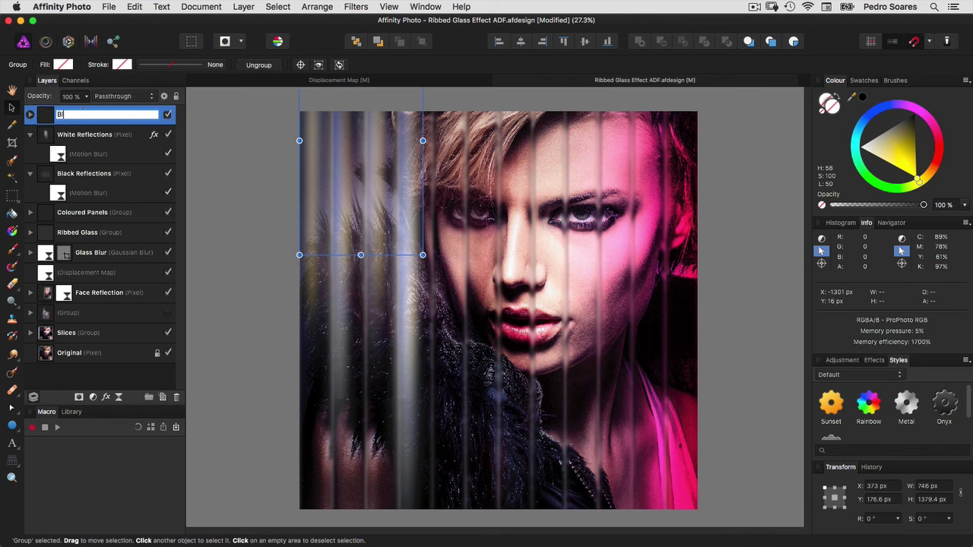
{"action": "type", "text": "ue-Ye"}
{"action": "type", "text": "llow Reflections"}
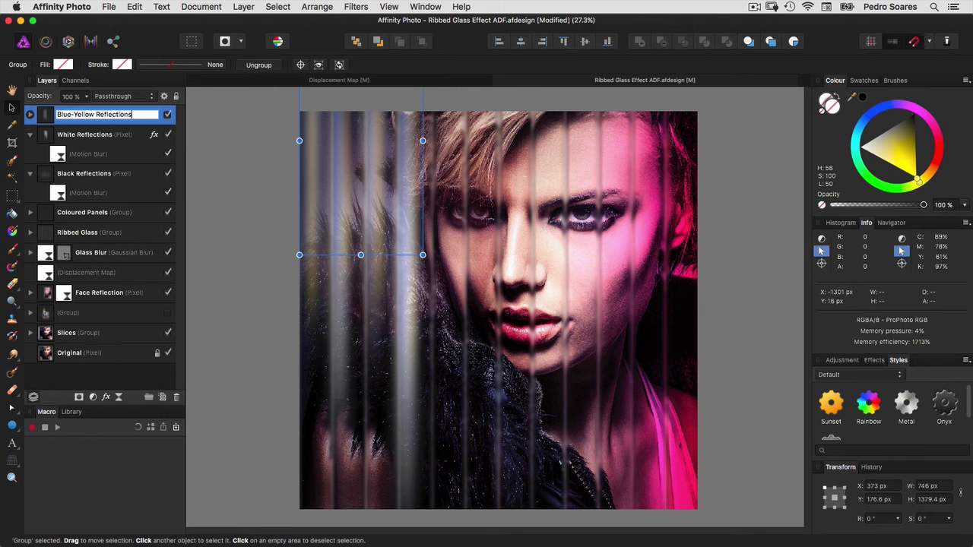
{"action": "key", "text": "Return"}
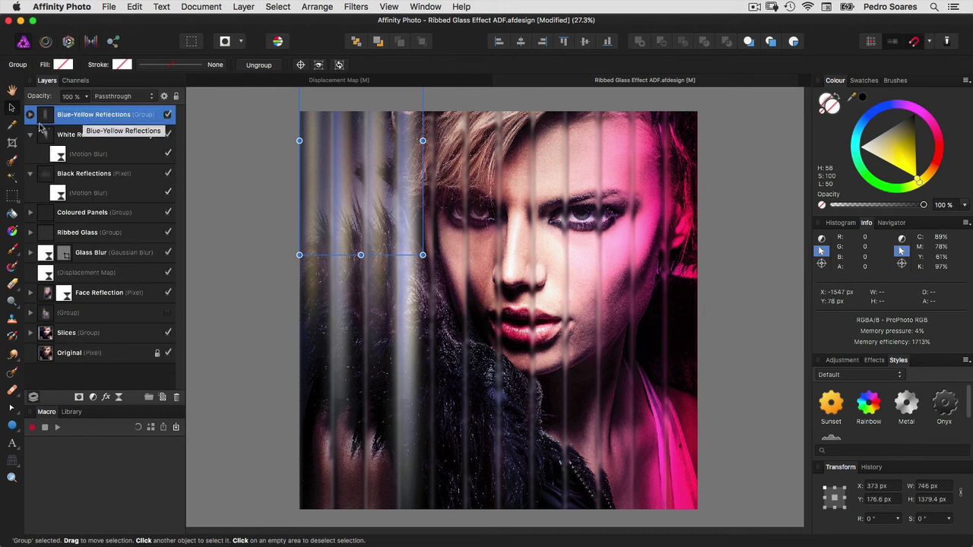
- Collapse the White Reflections and Black Reflections layers, then deselect everything
{"action": "left_click", "coordinate": [29, 135]}
{"action": "left_click", "coordinate": [30, 155]}
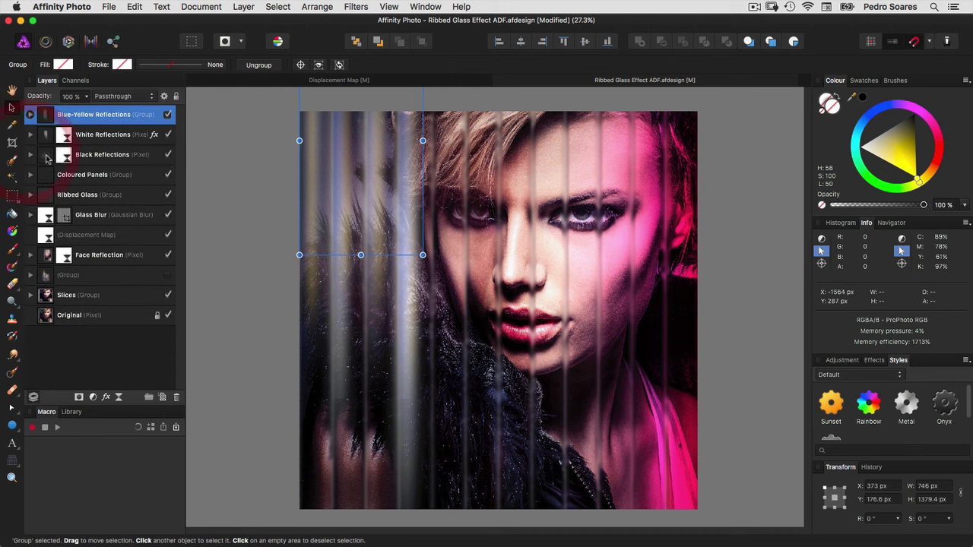
{"action": "left_click", "coordinate": [206, 168]}
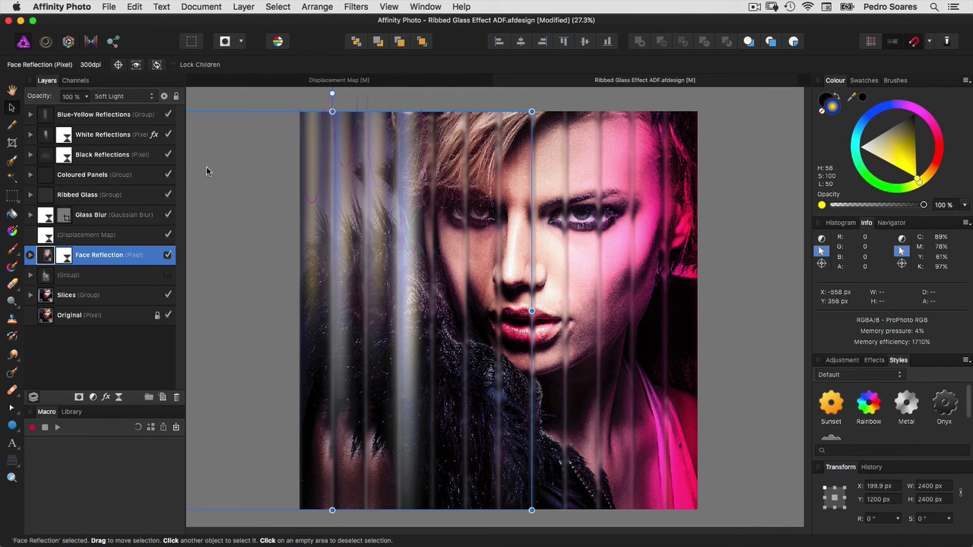
{"action": "left_click", "coordinate": [217, 99]}
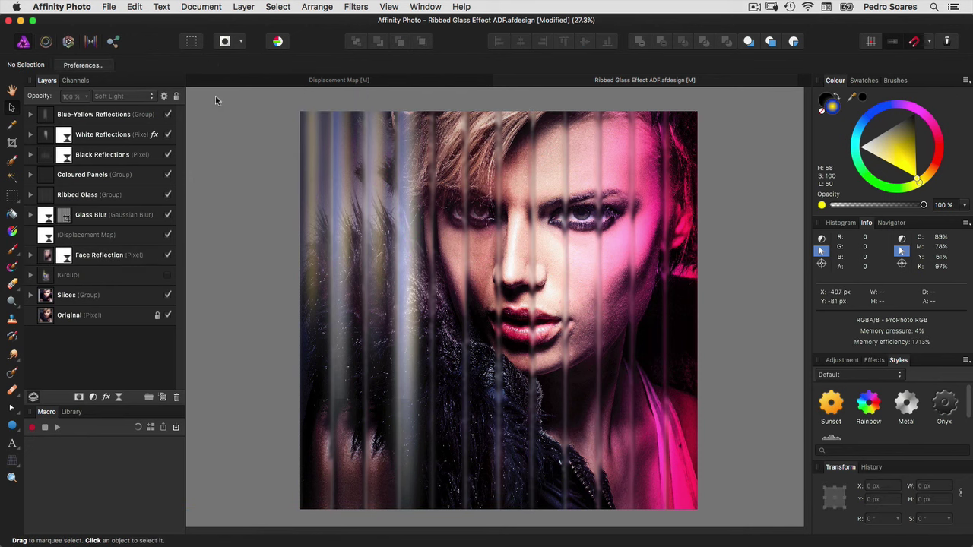